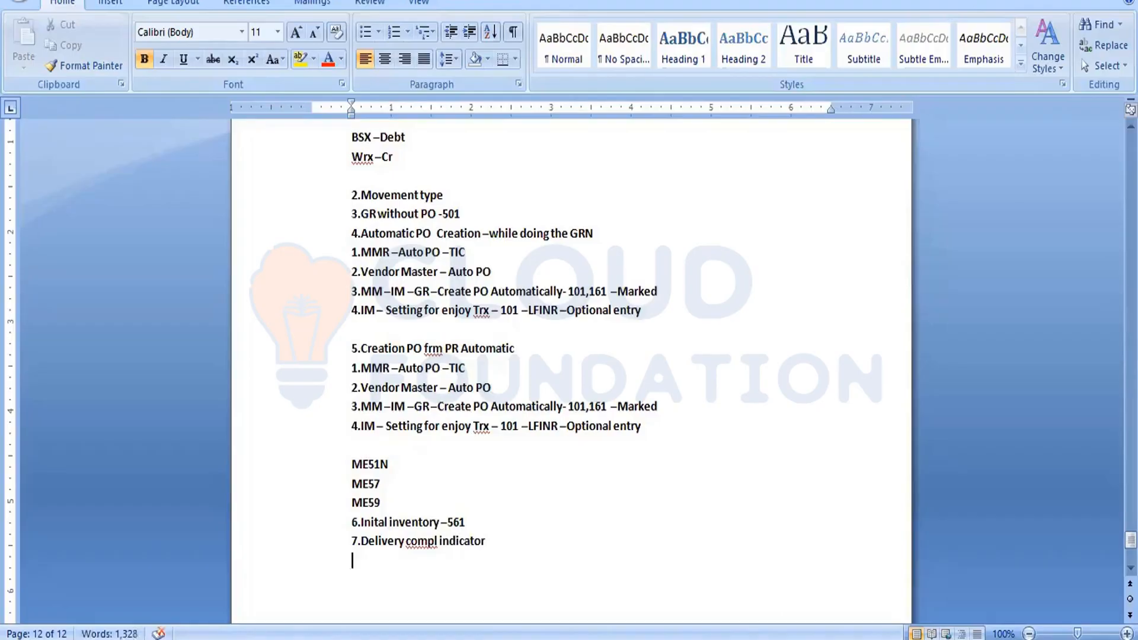
Add the note line "1.100 --- 100 –DCI" under the delivery completed indicator heading and start a new line.
type("1.100 --- 100 --")
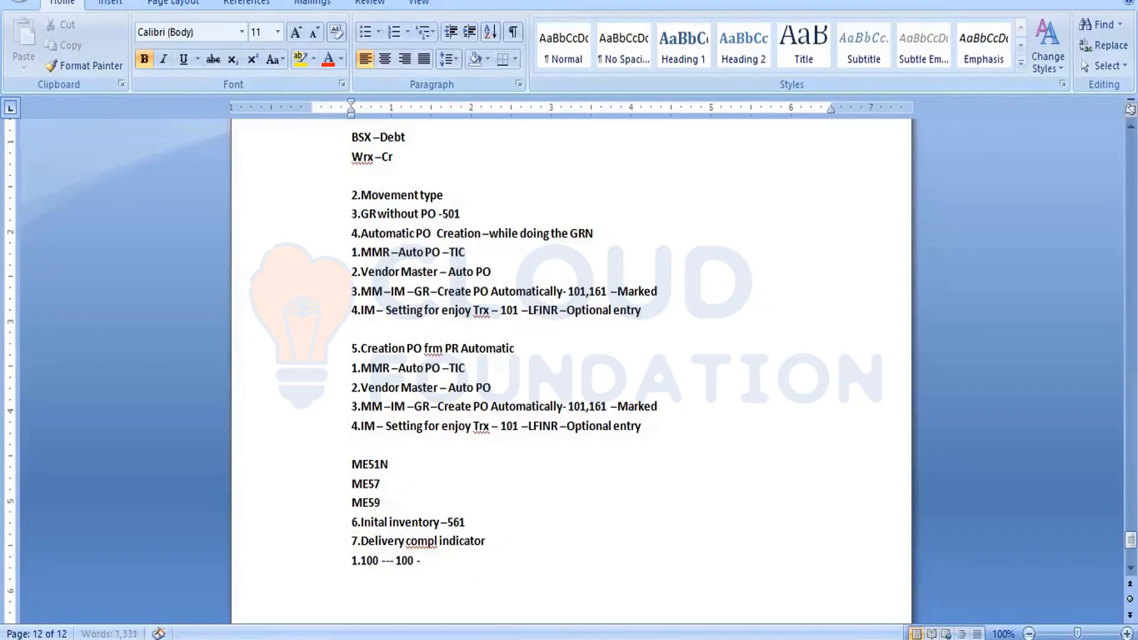
type("DCI")
key("Return")
Add the note line "2.100 –50 ---When GRN" and start a new line.
type("2.100")
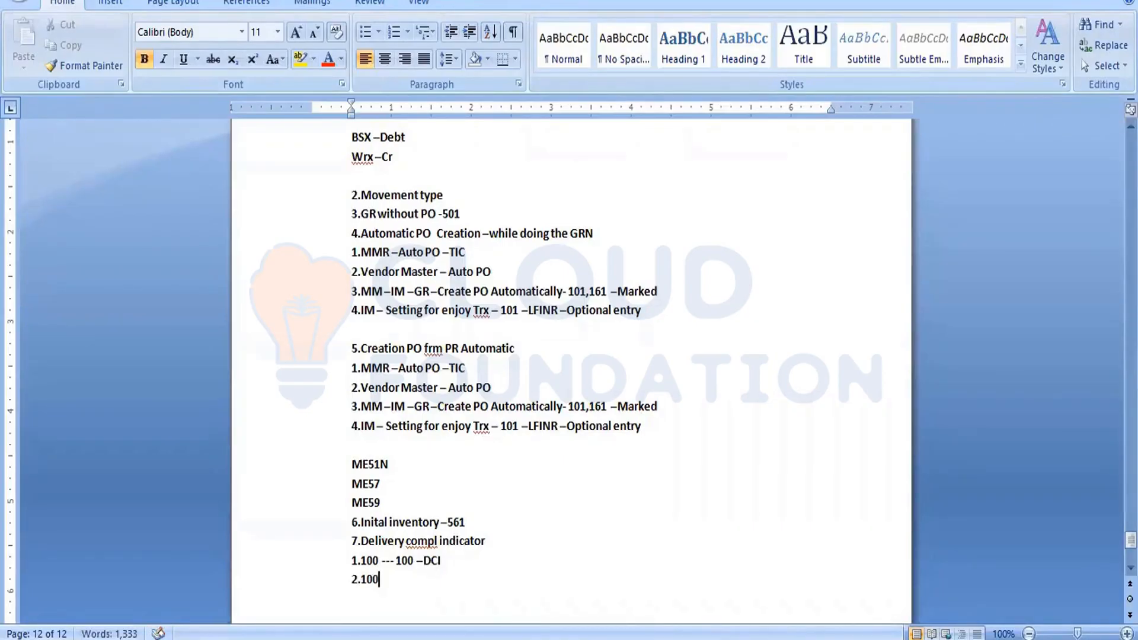
type(" --50 ---When GRN")
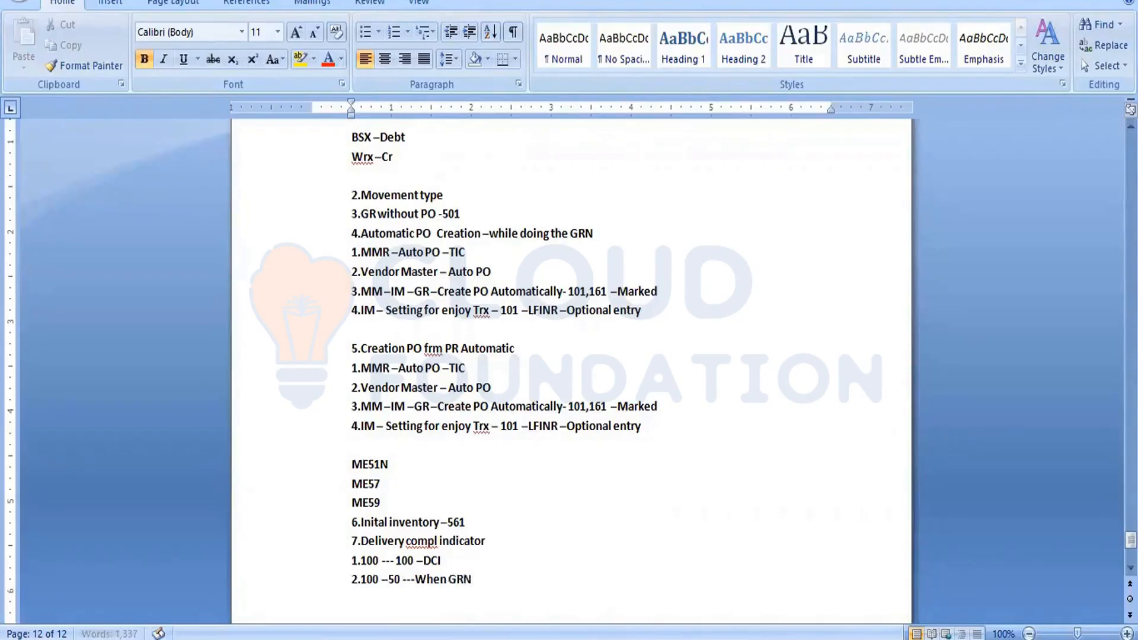
key("Return")
Add the note line "3.ME22N" below the previous entries.
type("3ME22N")
key("Return")
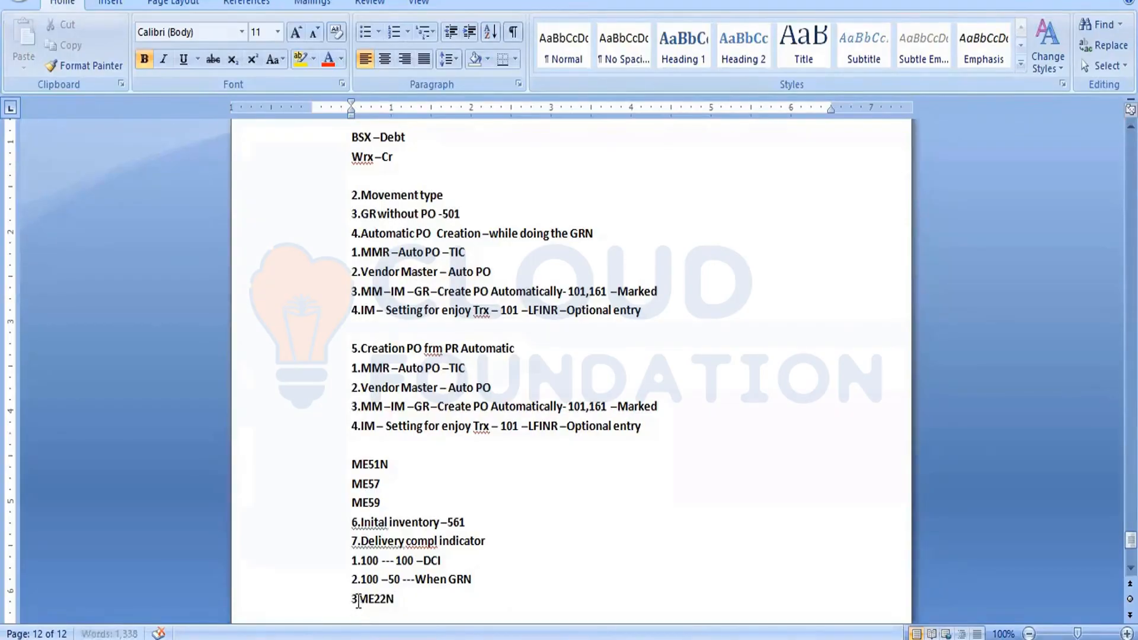
left_click(358, 600)
type(".")
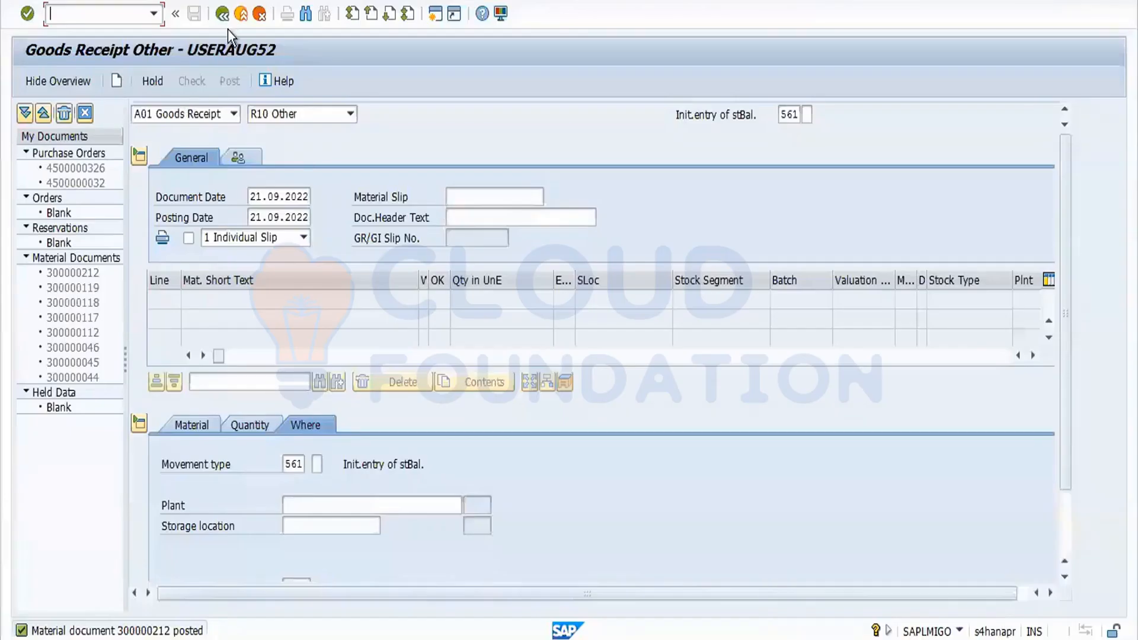
Leave the goods receipt screen and start transaction ME21 to create a purchase order.
left_click(224, 15)
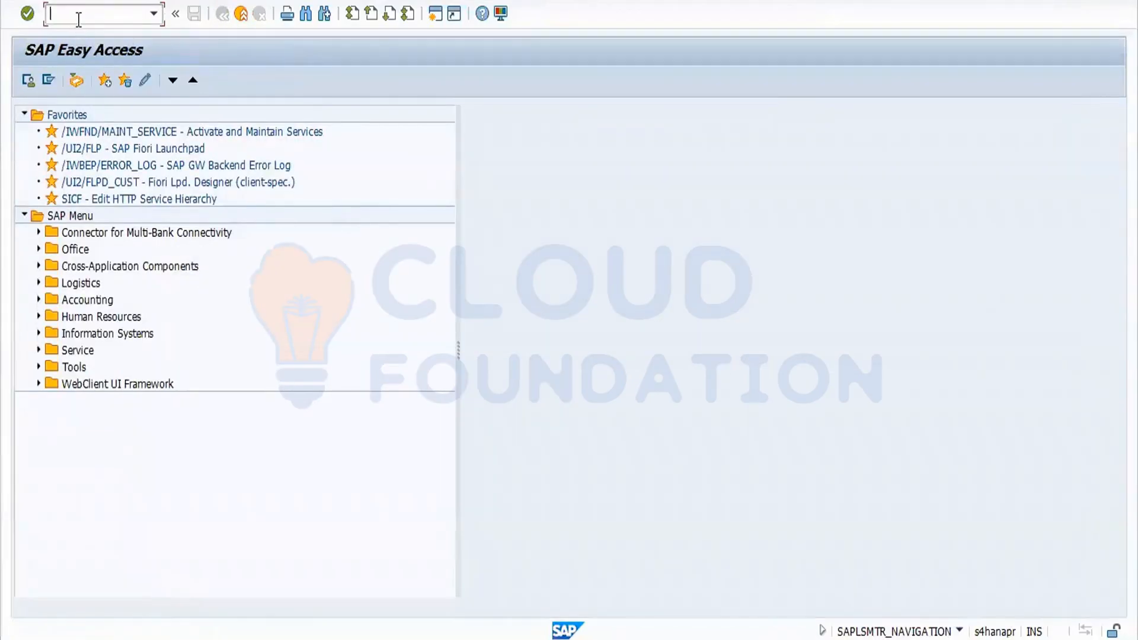
type("ME21")
key("Return")
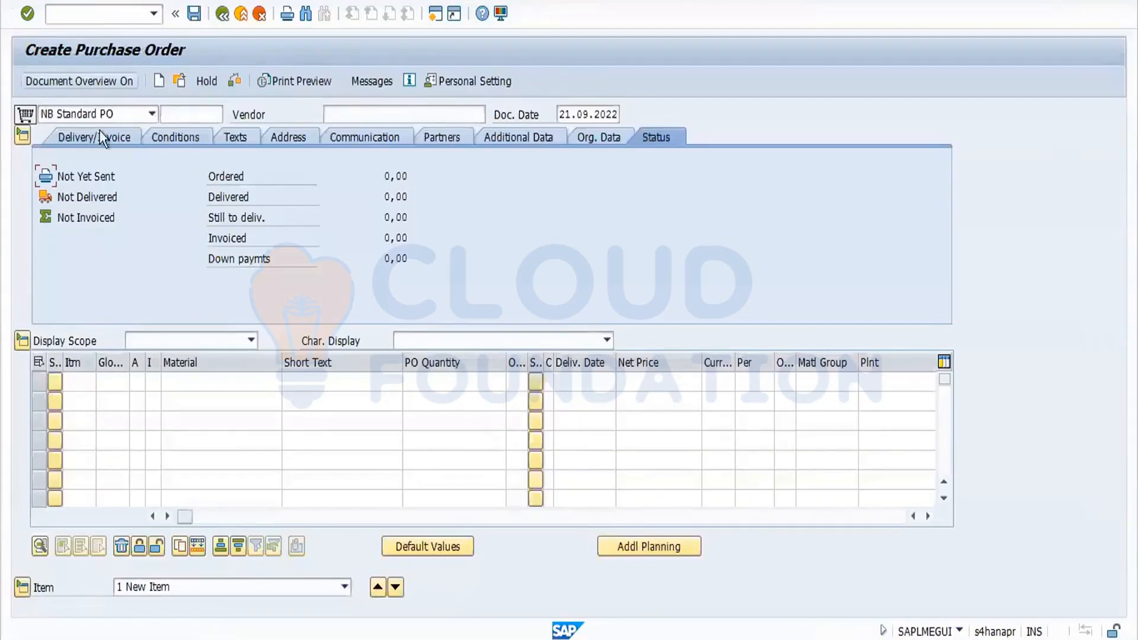
Choose the Standard PO order type and vendor 3701 SRS Vendors for the new purchase order.
left_click(152, 114)
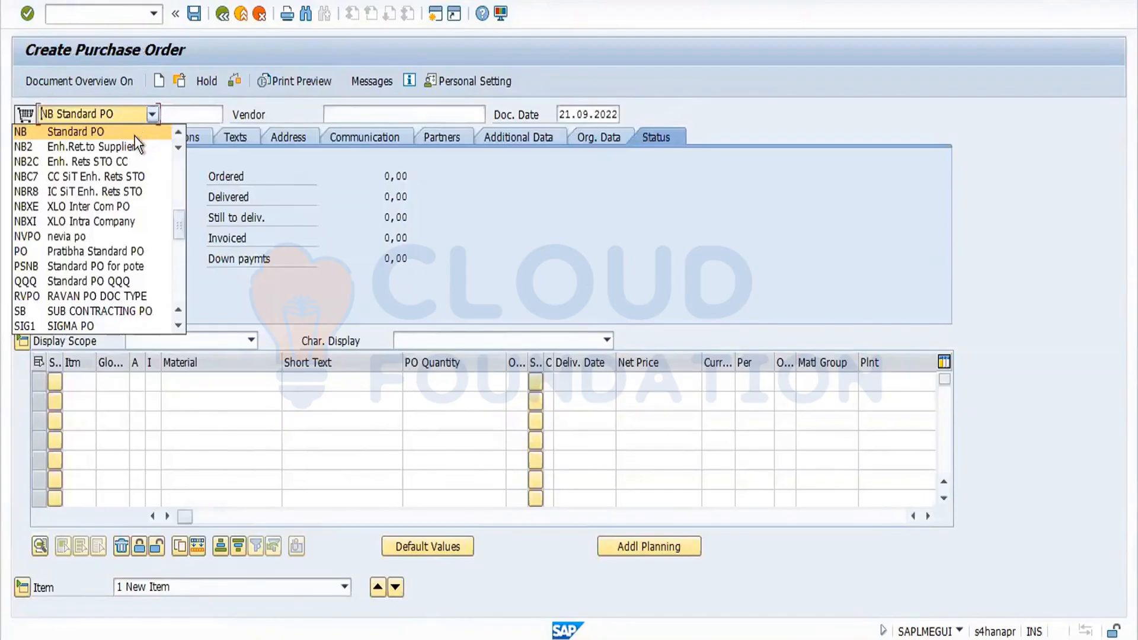
left_click(134, 135)
left_click(342, 112)
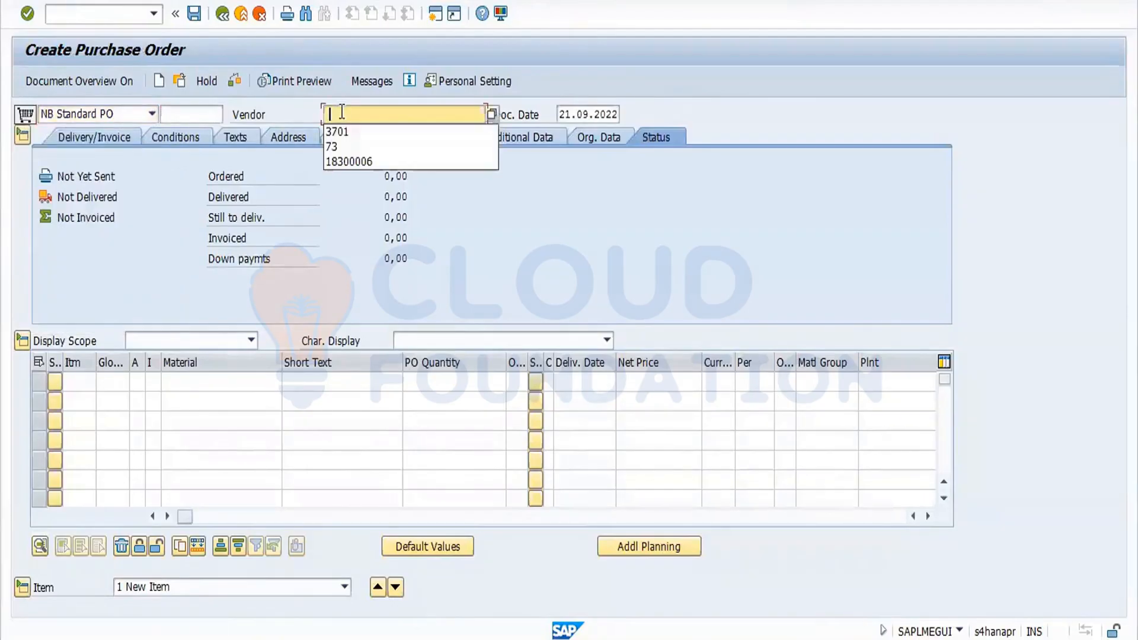
left_click(347, 132)
key("Return")
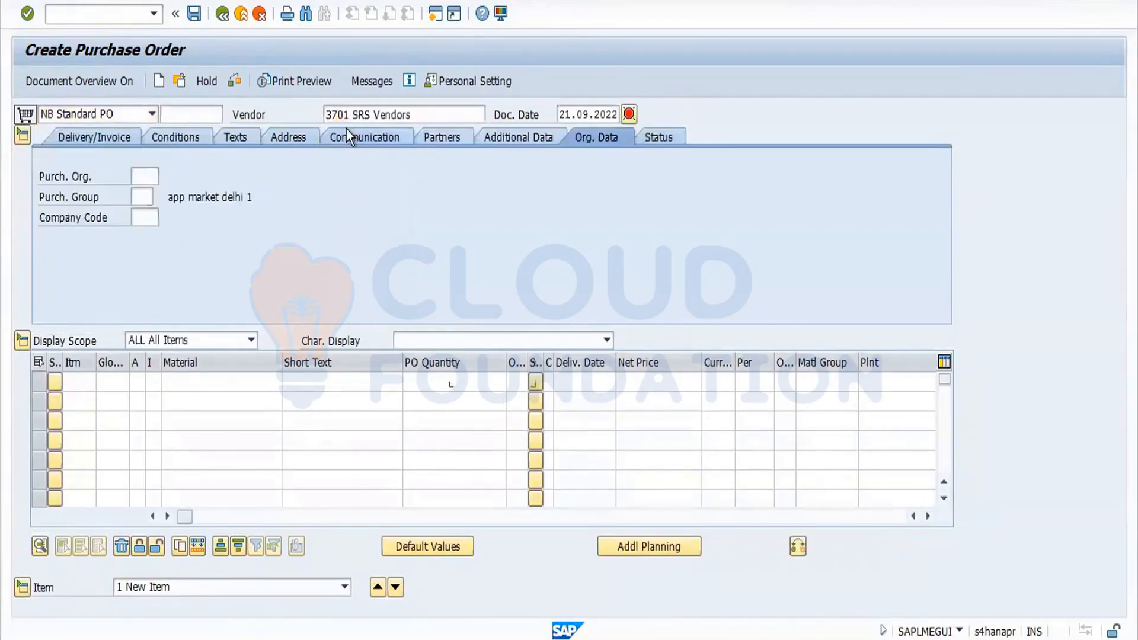
Set the organizational data: purchasing organization FORD, purchasing group 001 and company code FORD.
left_click(462, 377)
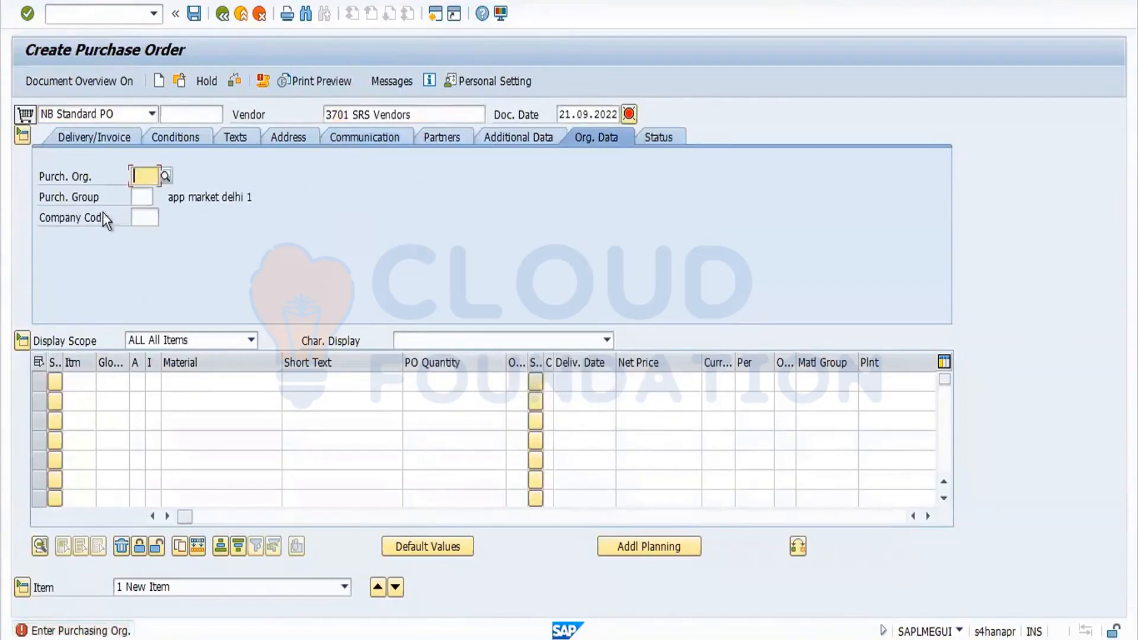
left_click(144, 176)
left_click(148, 194)
left_click(146, 198)
left_click(145, 215)
left_click(147, 217)
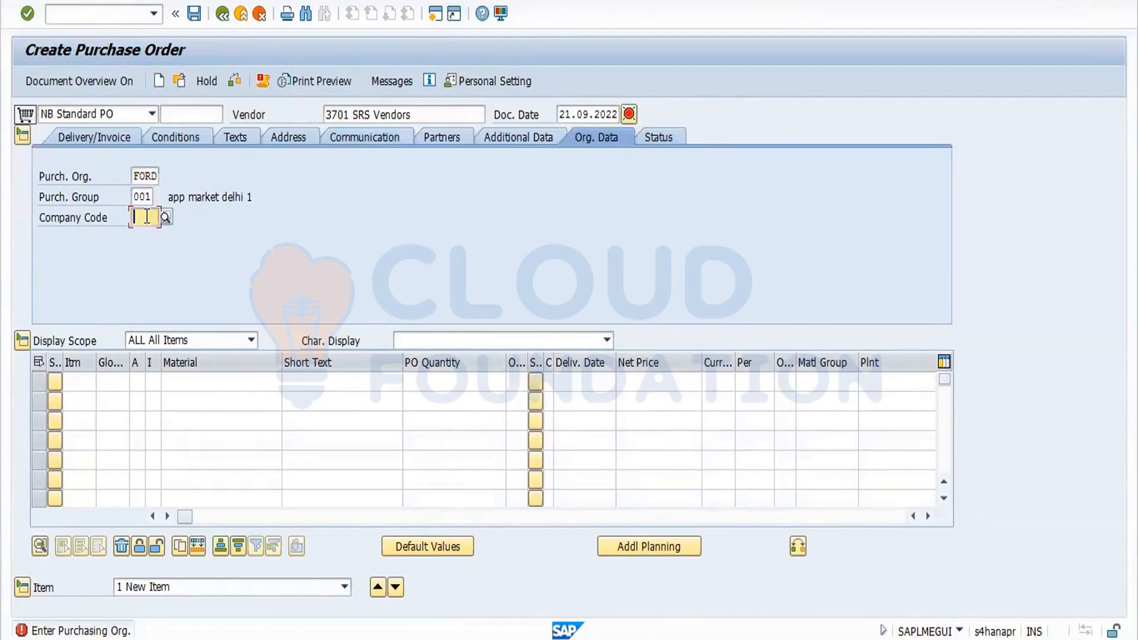
key("Return")
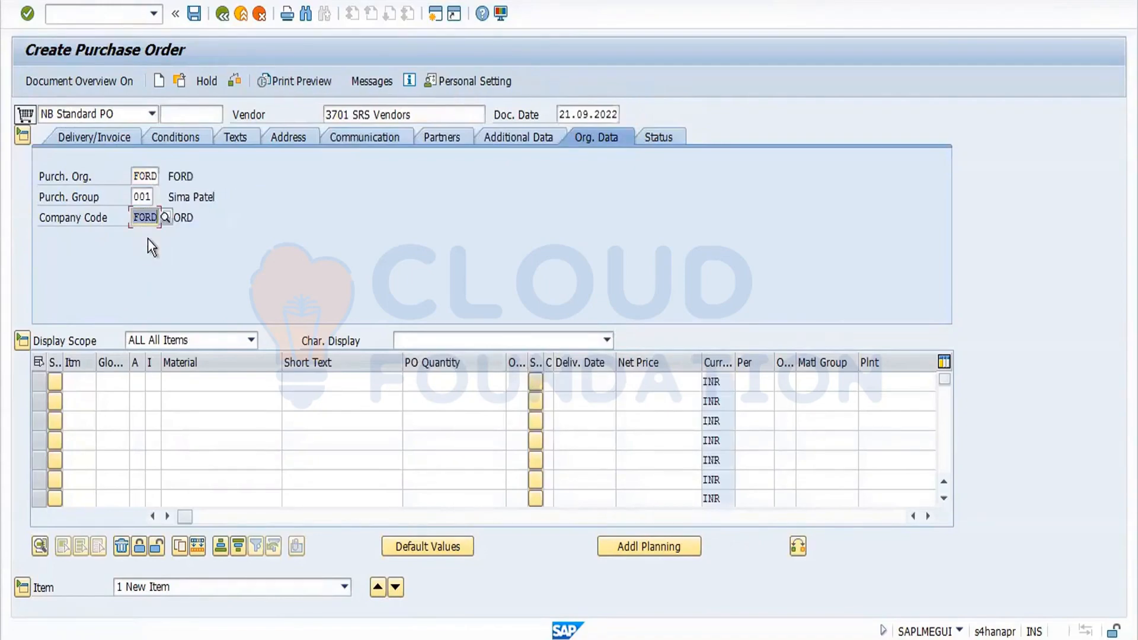
left_click(195, 380)
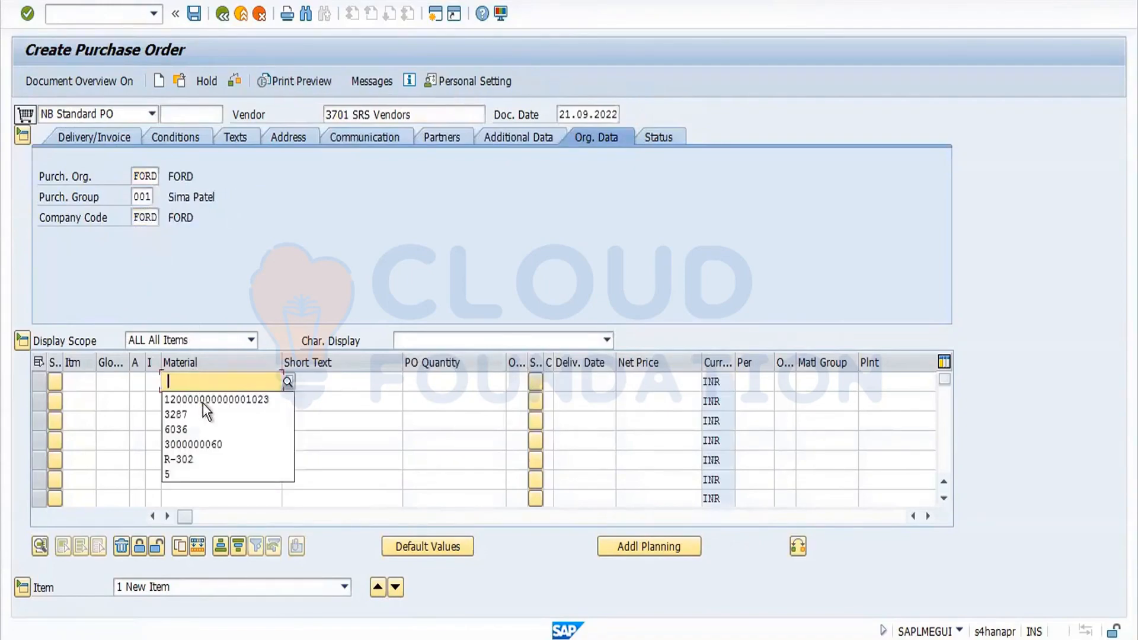
left_click(202, 403)
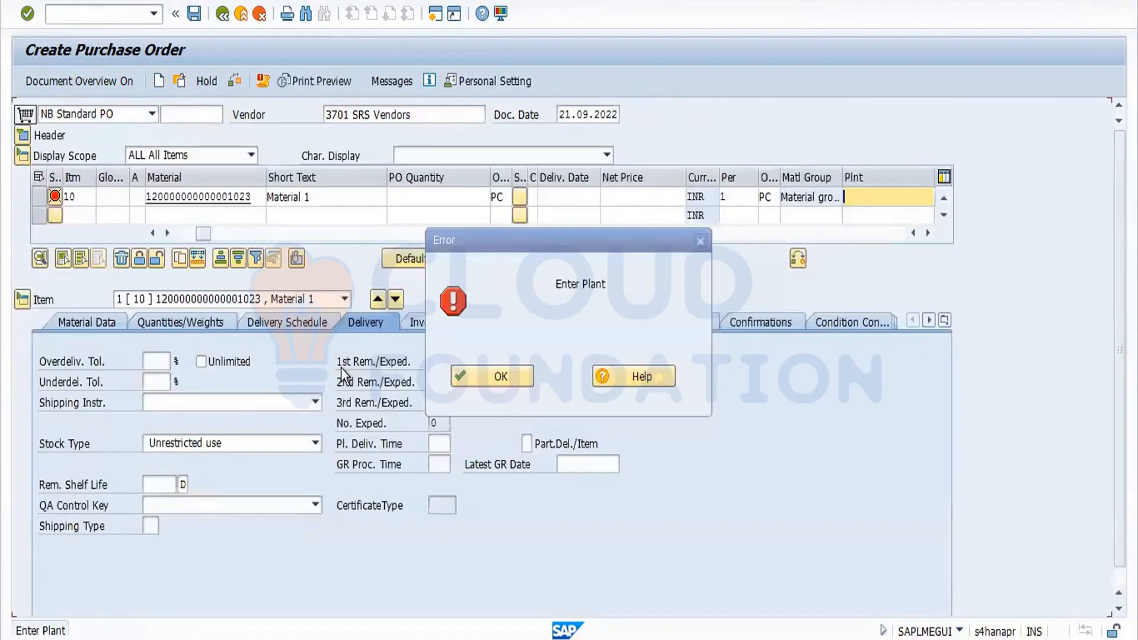
left_click(507, 376)
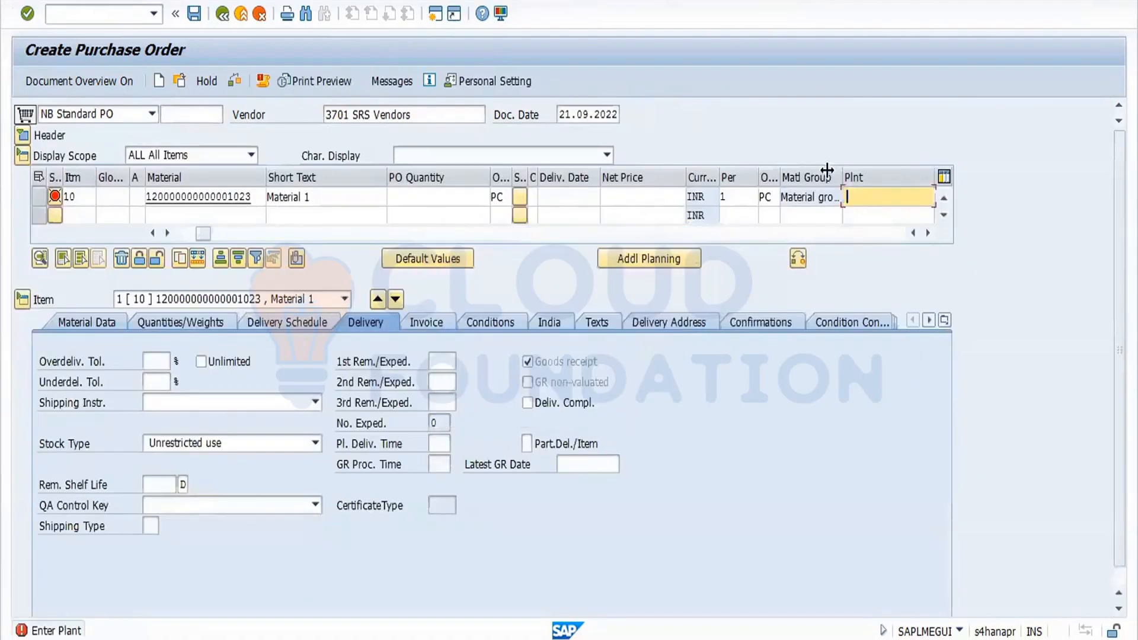
Set the item's plant to Ford Chenaai.
left_click(849, 198)
left_click(862, 215)
key("Return")
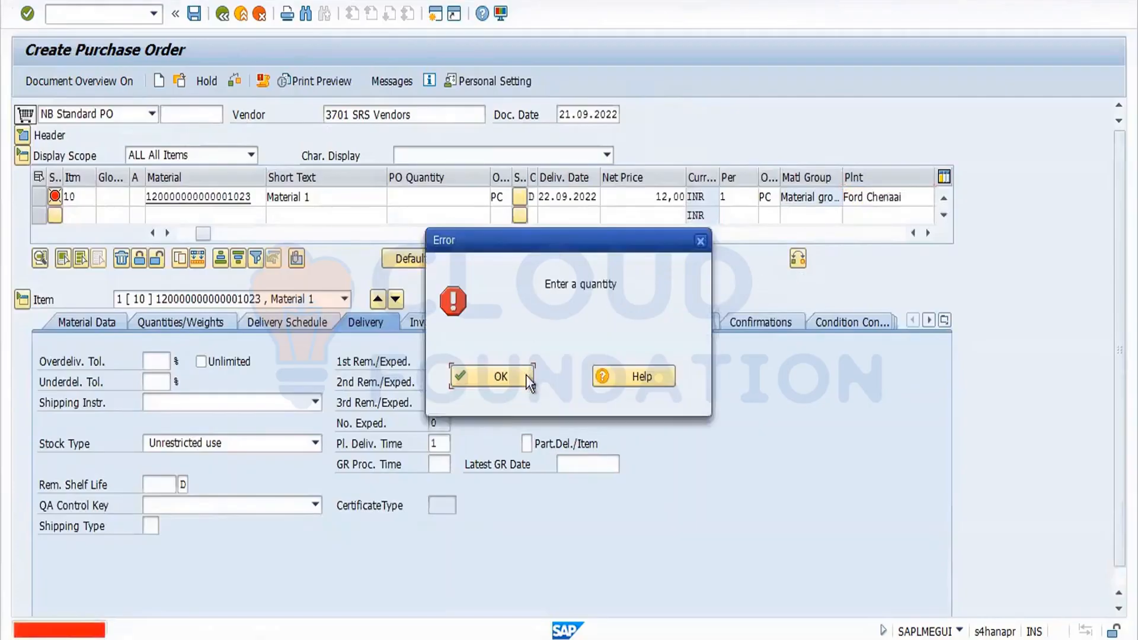
left_click(525, 375)
Set the item's PO quantity to 1.
type("1")
key("Return")
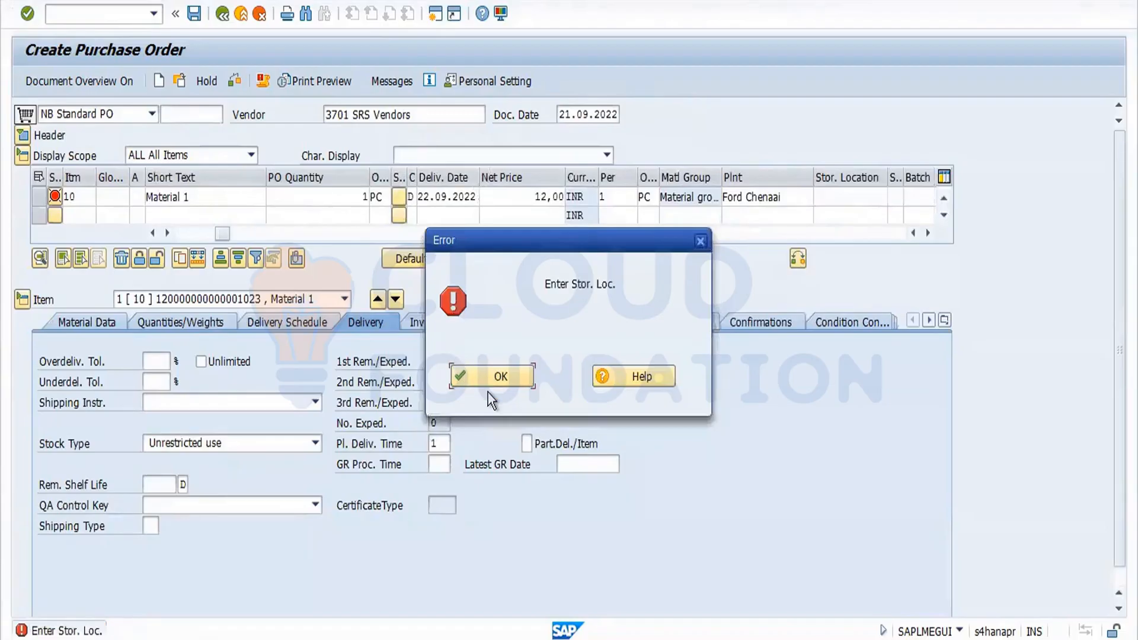
left_click(515, 378)
Choose the first storage location offered for the item.
left_click(830, 198)
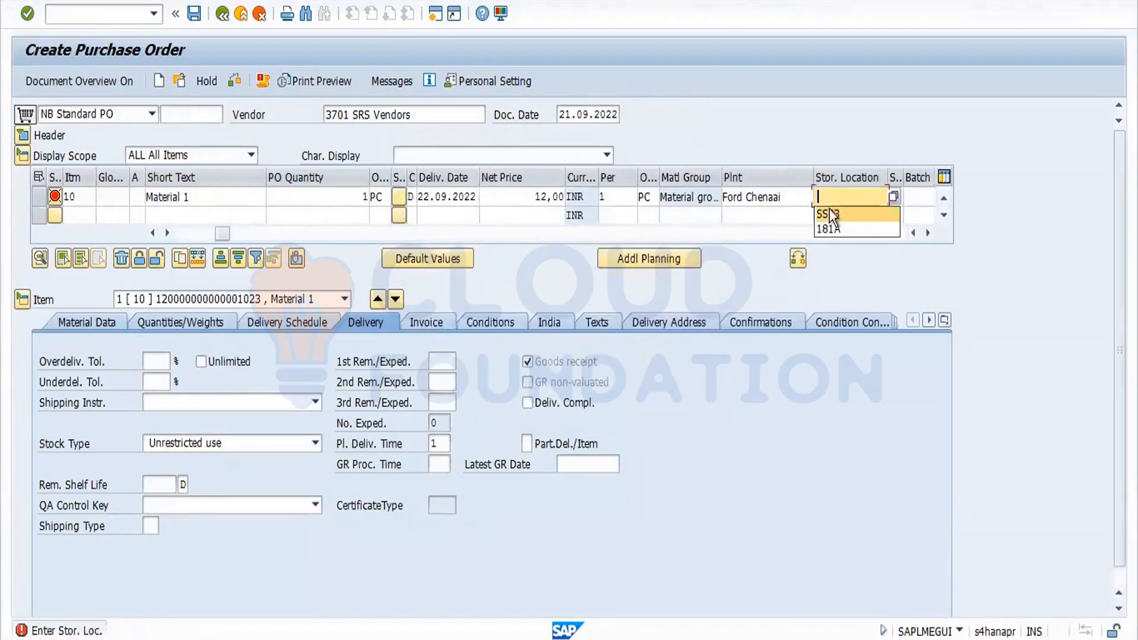
left_click(830, 215)
key("Return")
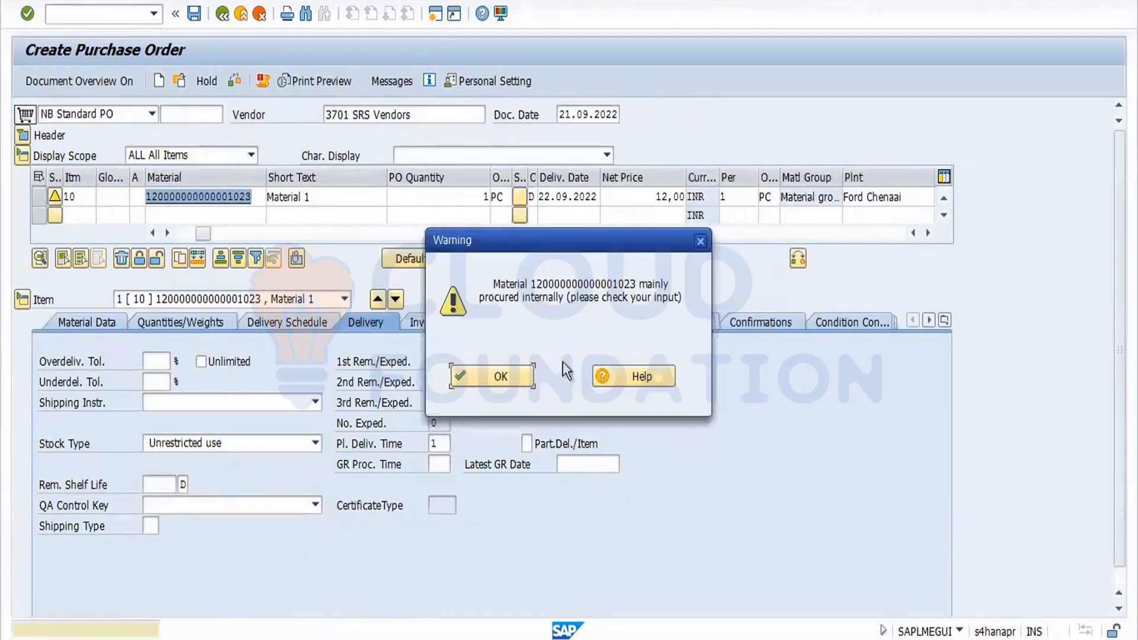
left_click(522, 379)
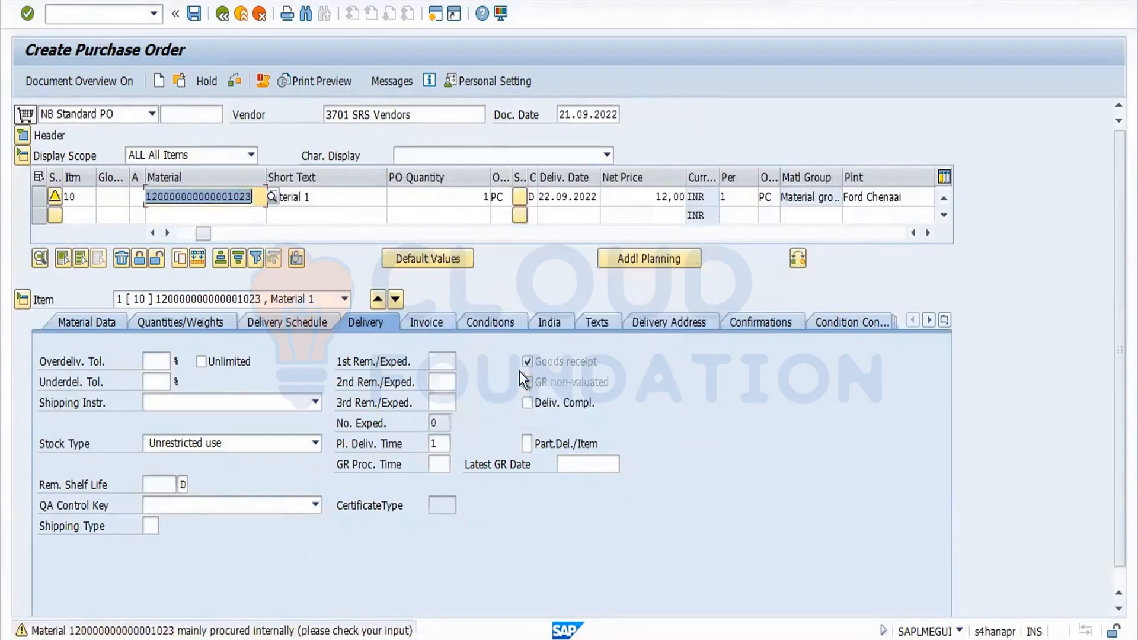
Select item 10 and copy it to create an additional identical item.
left_click(37, 197)
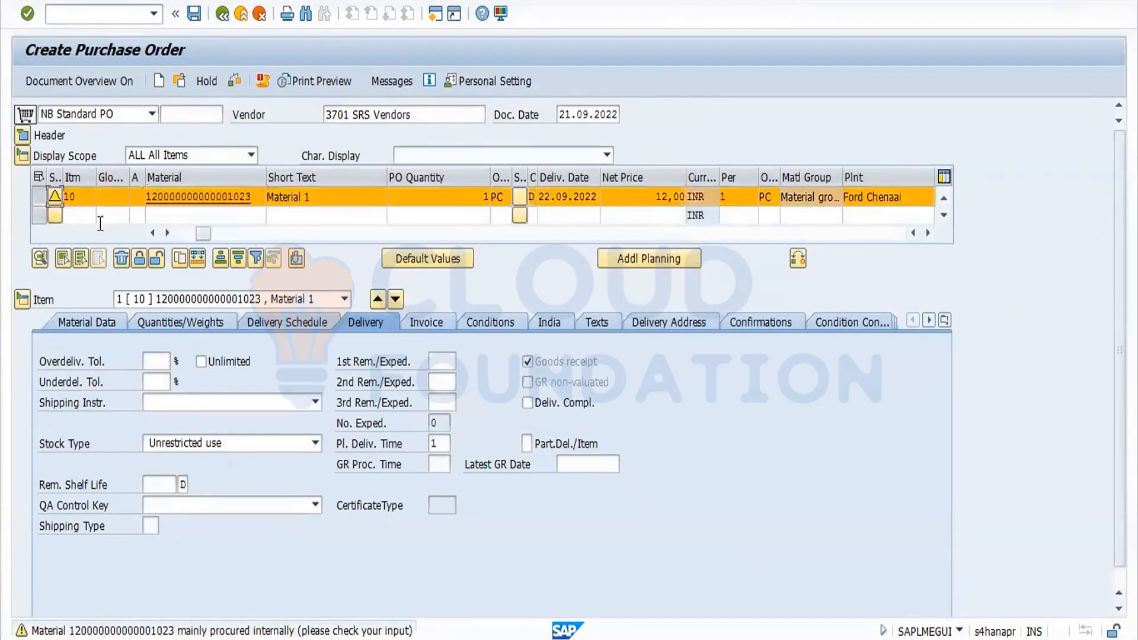
left_click(182, 262)
key("Return")
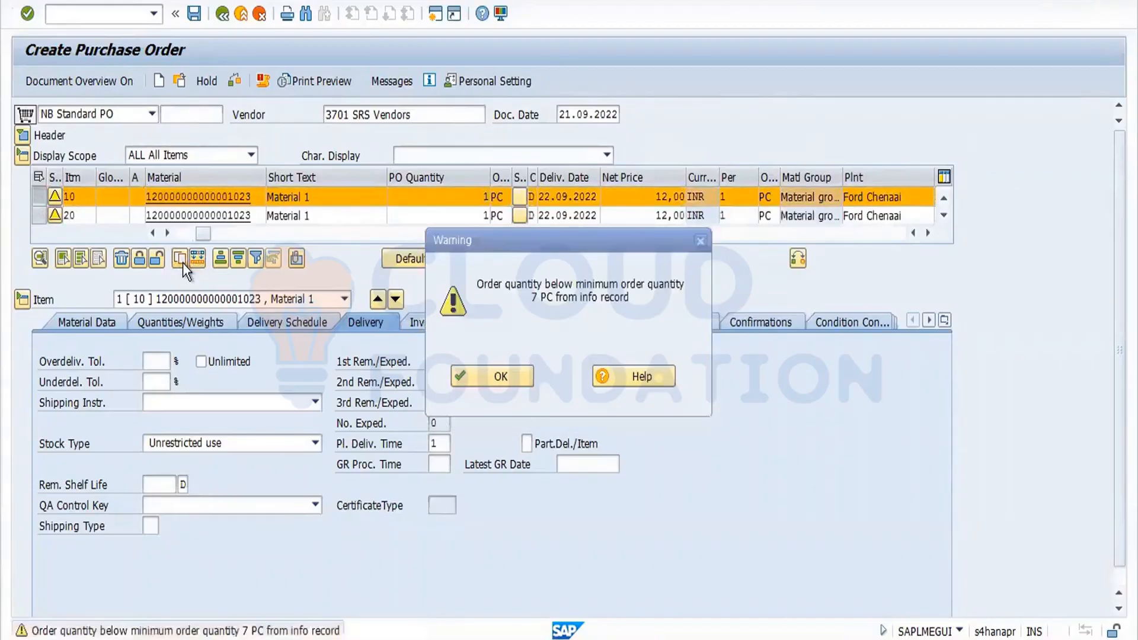
left_click(513, 380)
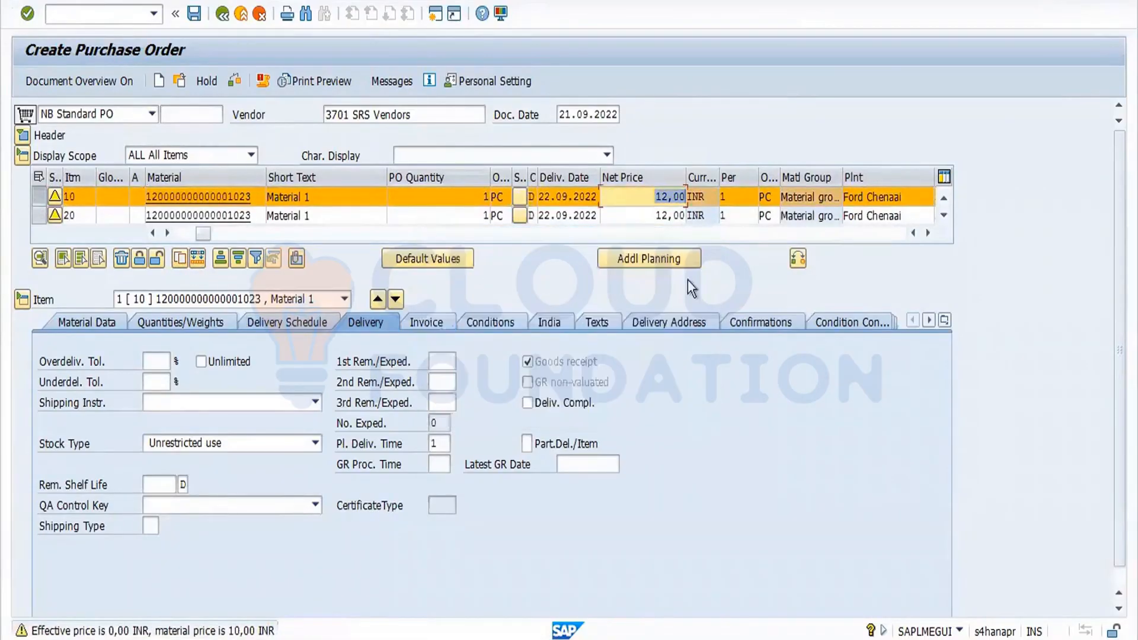
Check the purchase order for errors.
left_click(945, 213)
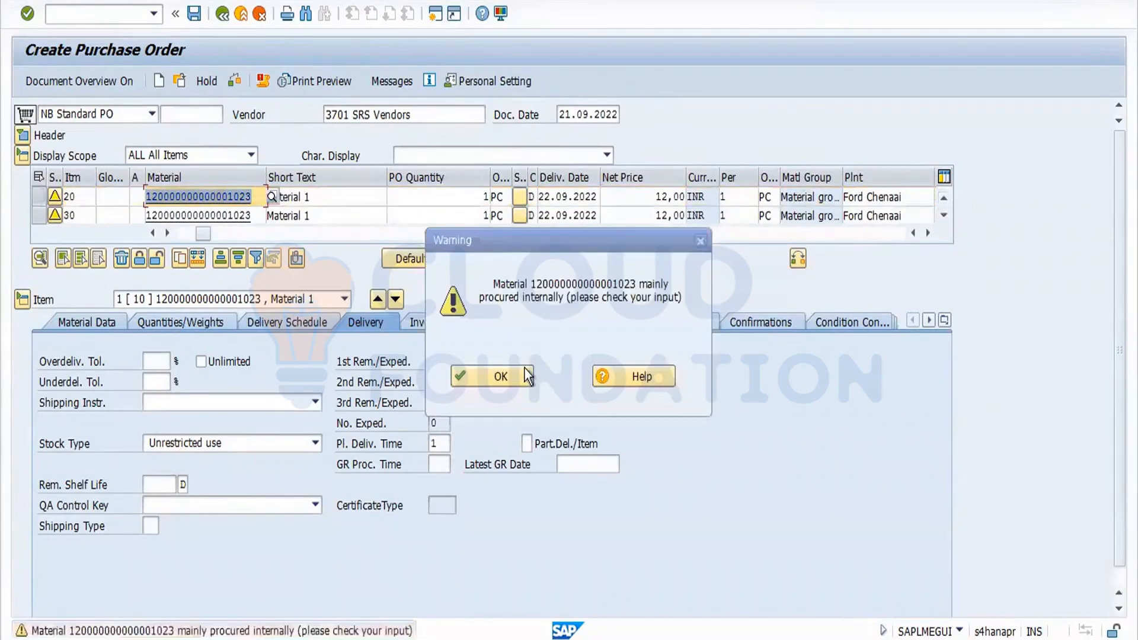
left_click(527, 376)
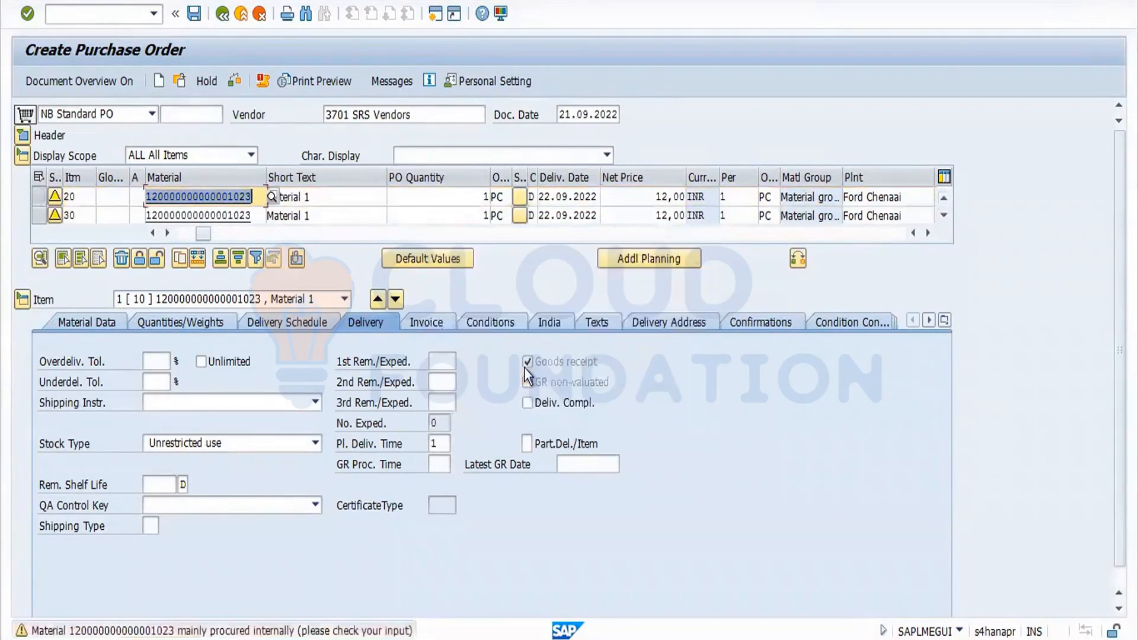
left_click(237, 80)
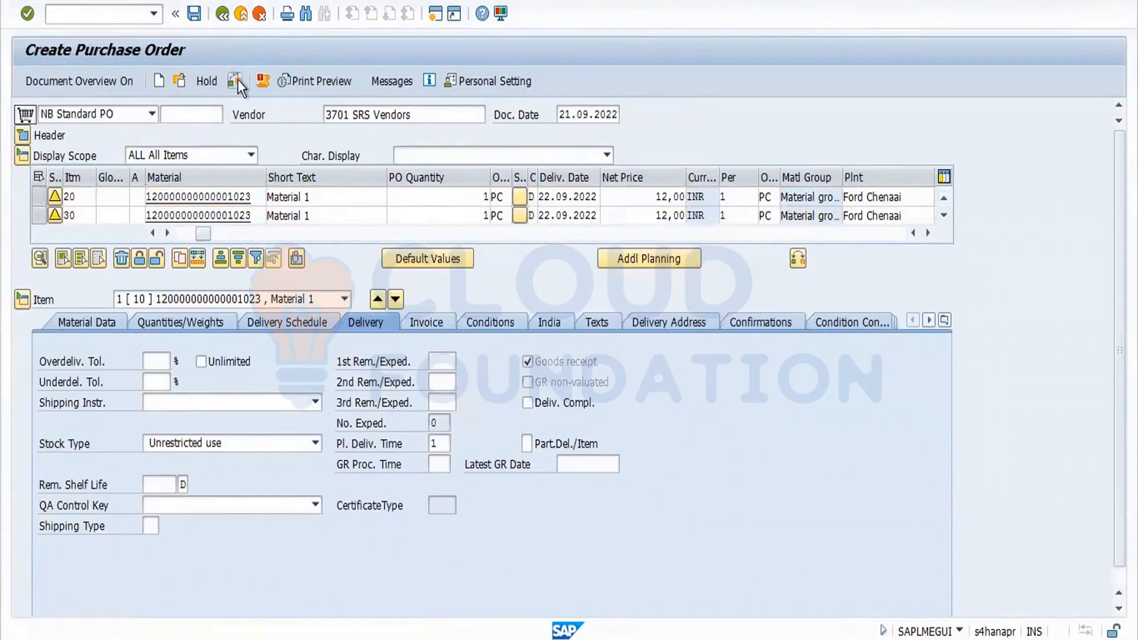
left_click(499, 376)
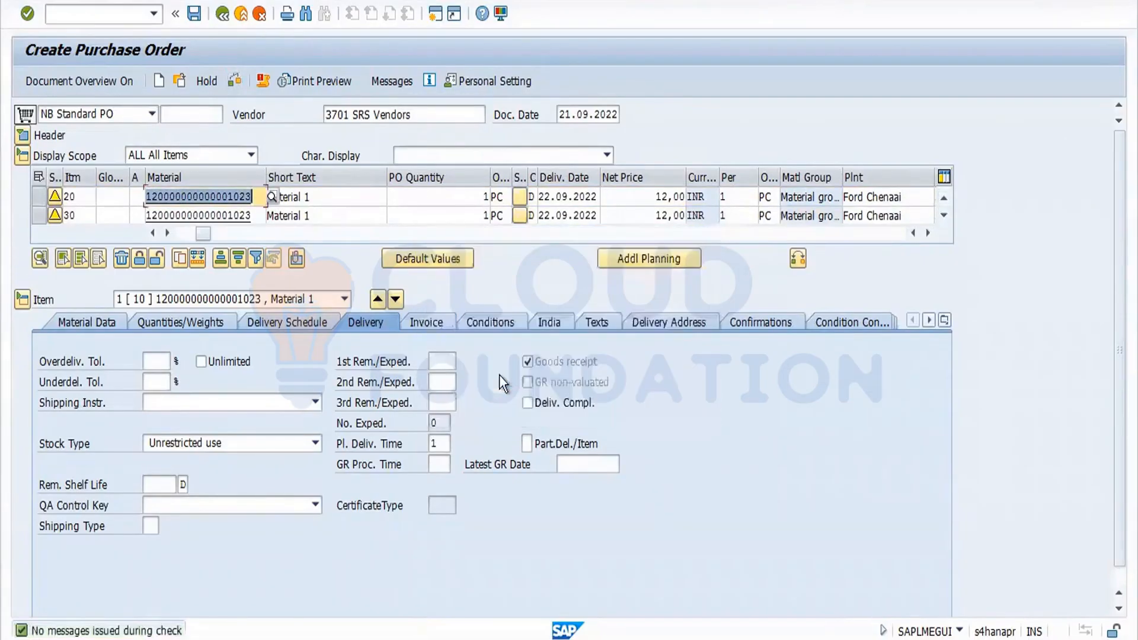
Save the purchase order.
left_click(345, 299)
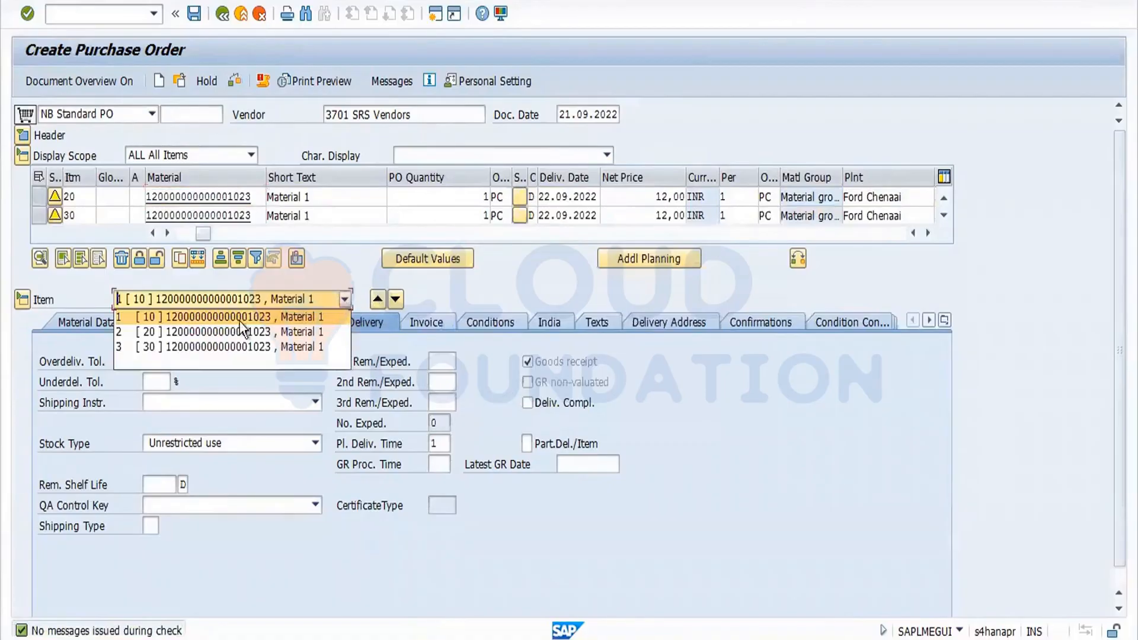
left_click(199, 17)
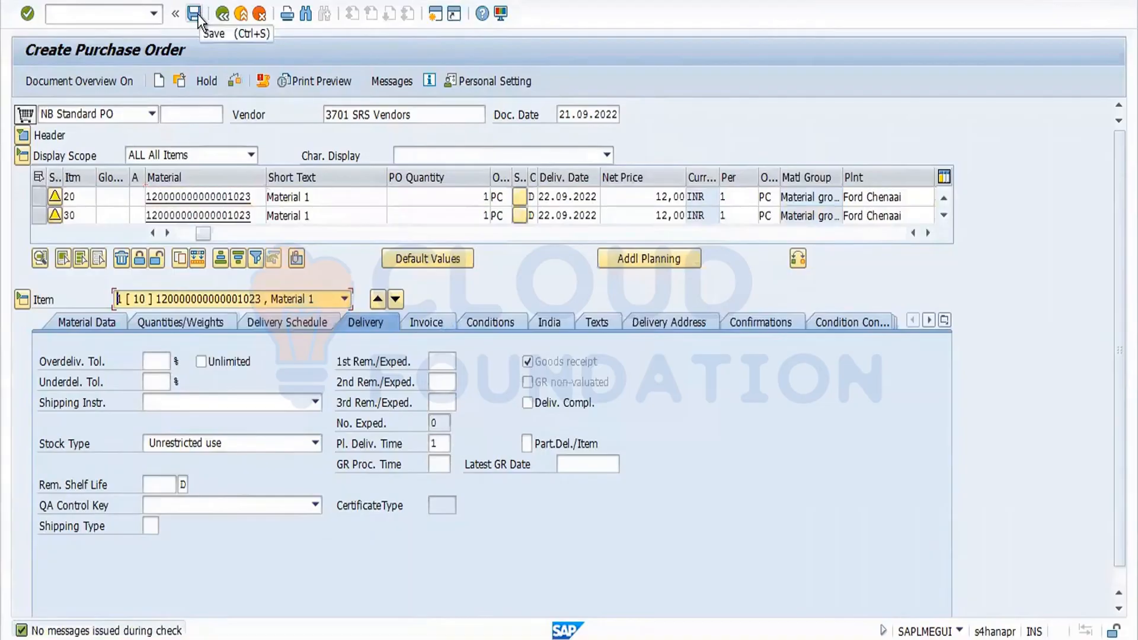
left_click(195, 13)
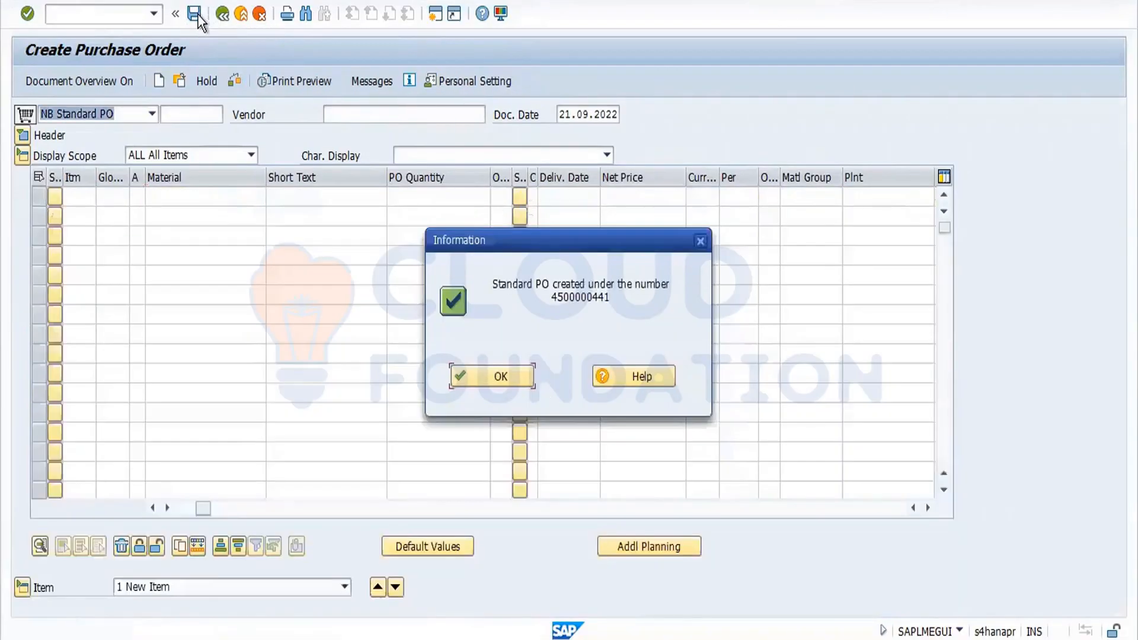
left_click(510, 375)
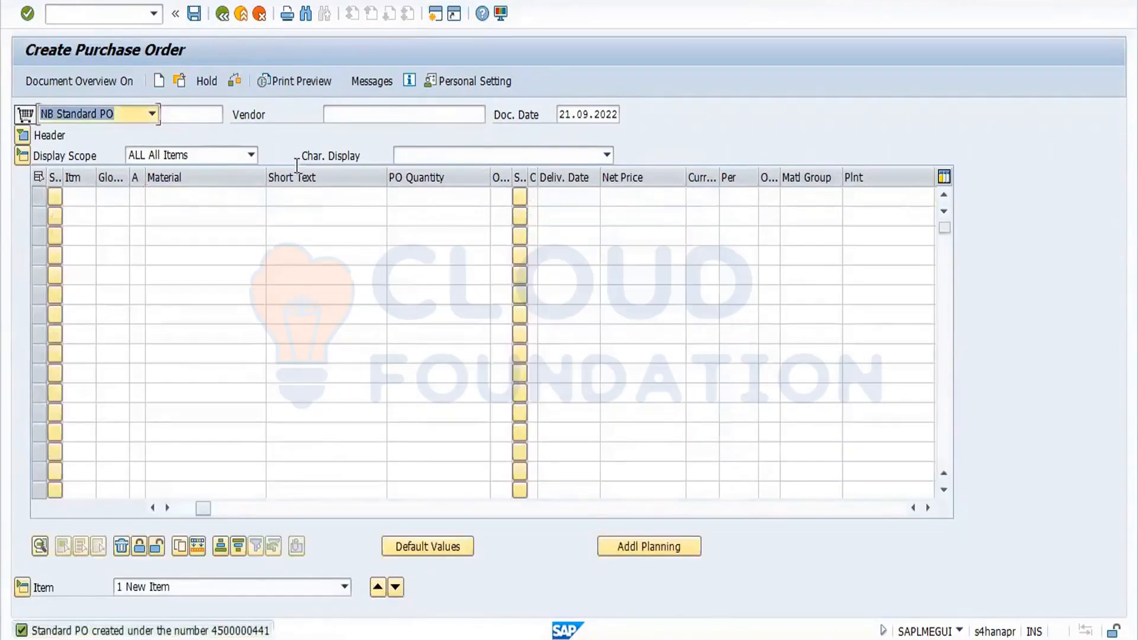
Open the newly created purchase order and switch it to change mode.
left_click(184, 83)
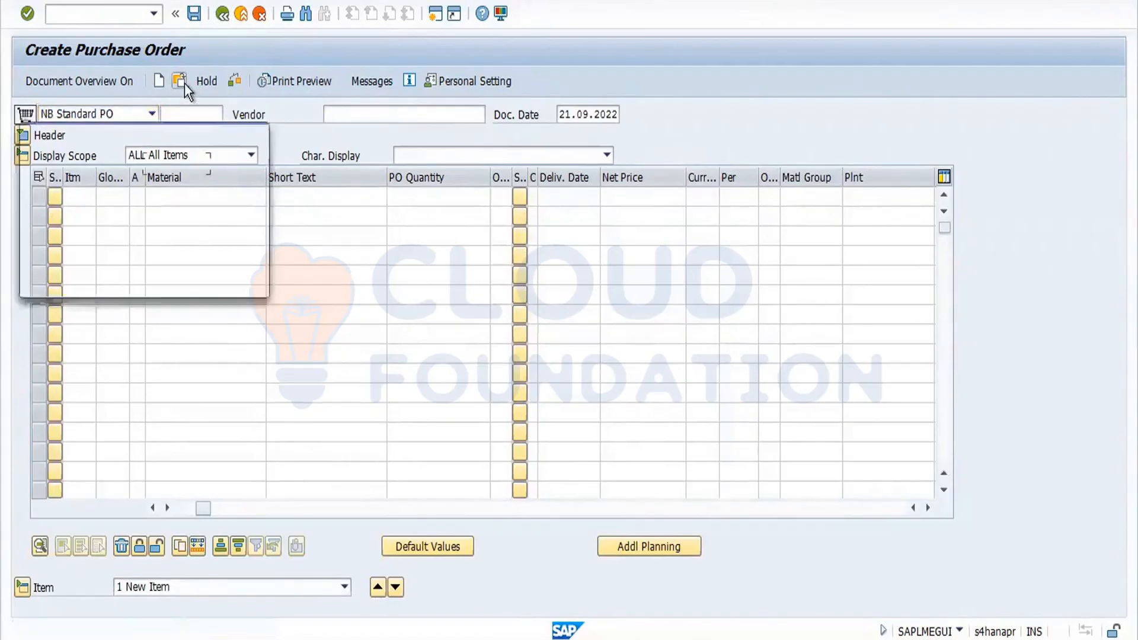
key("Return")
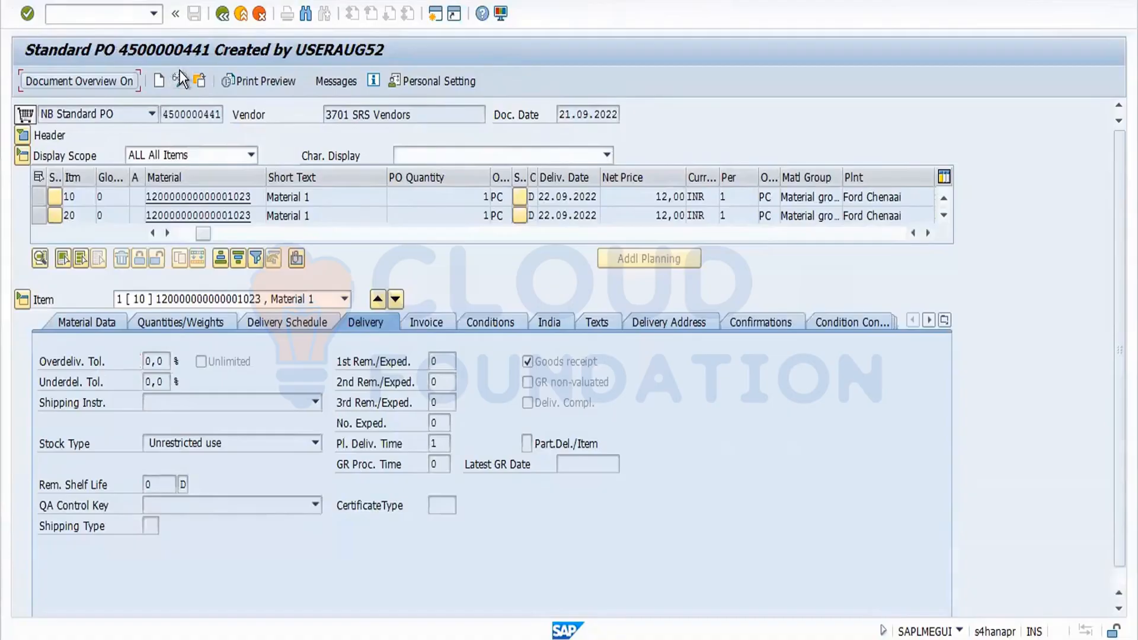
left_click(179, 89)
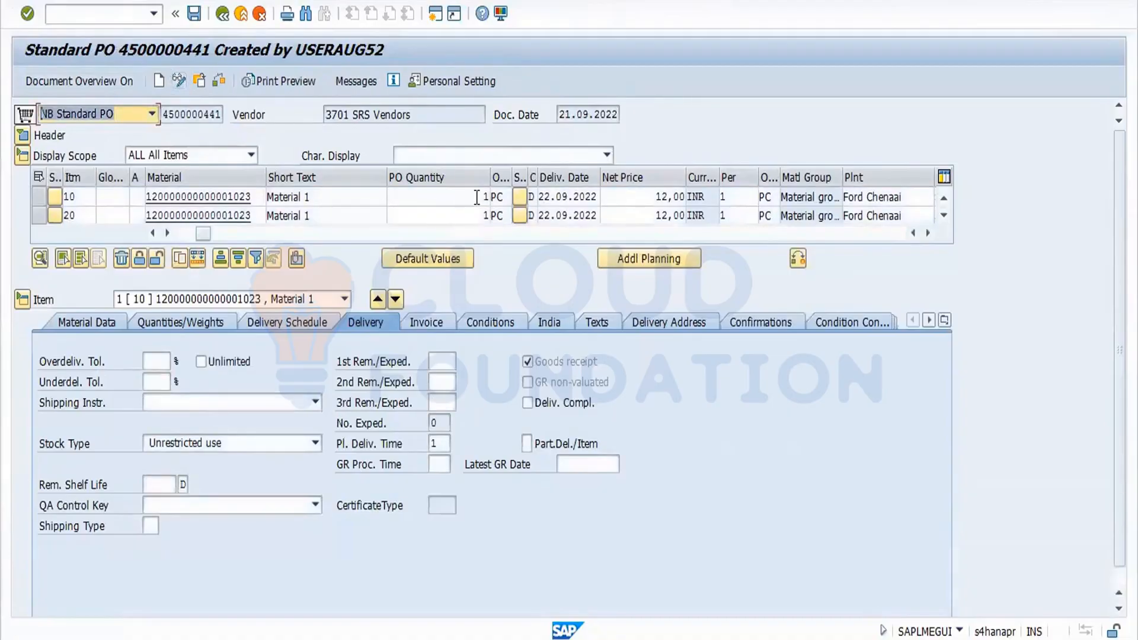
Set the PO quantity of items 10 and 20 to 10 PC each and accept the delivery date warning.
left_click_drag(477, 197, 567, 236)
type("10")
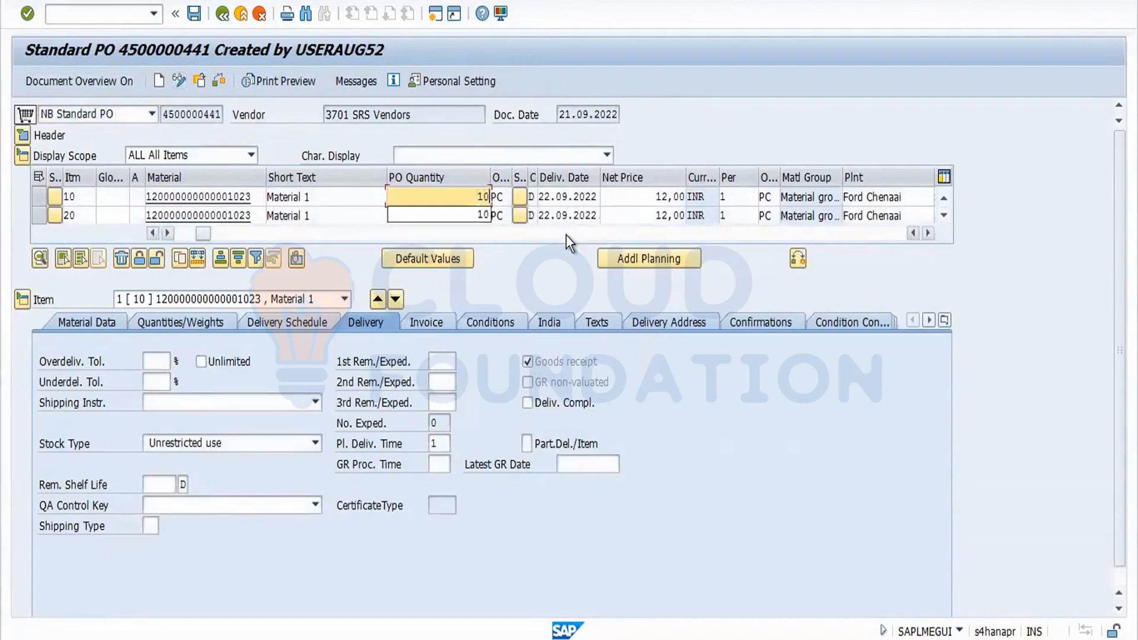
left_click(475, 218)
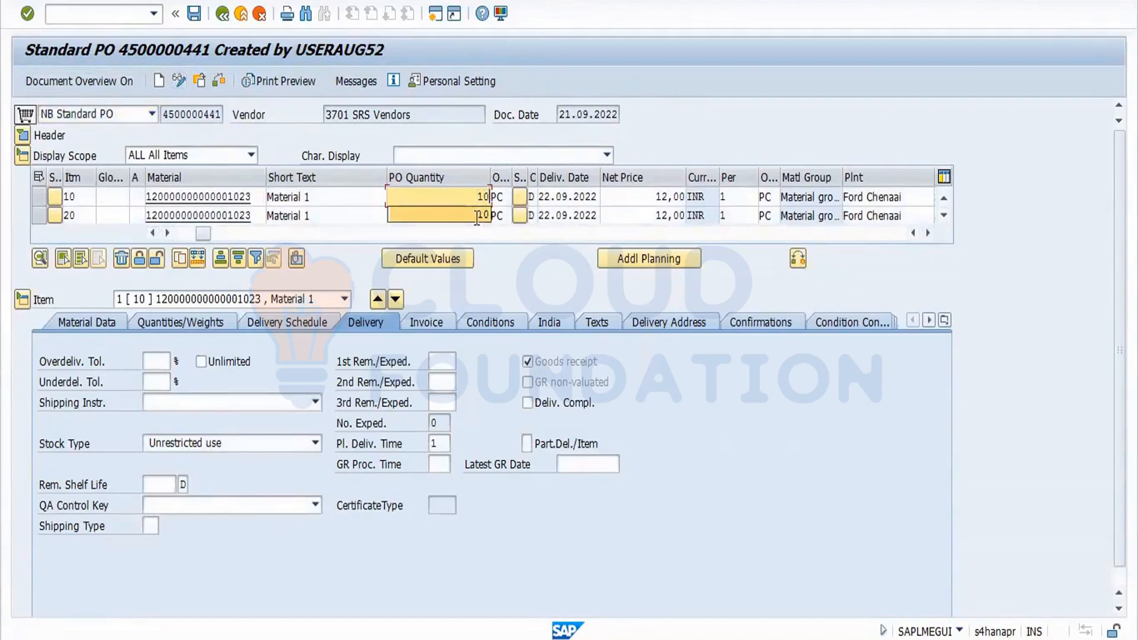
left_click(475, 217)
double_click(467, 218)
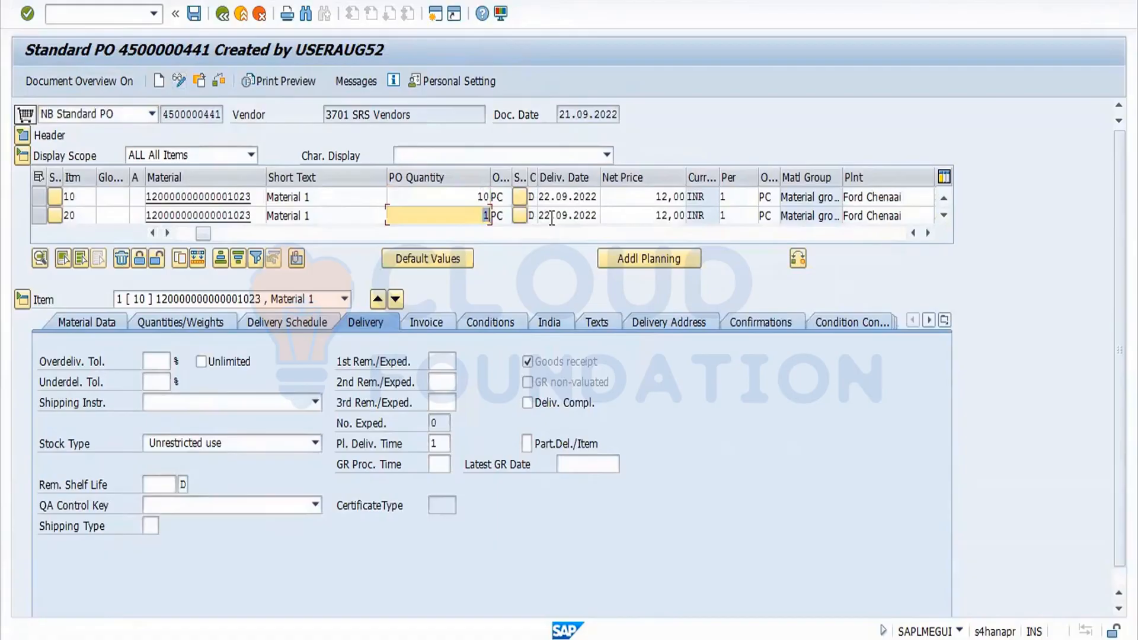
type("0")
key("Return")
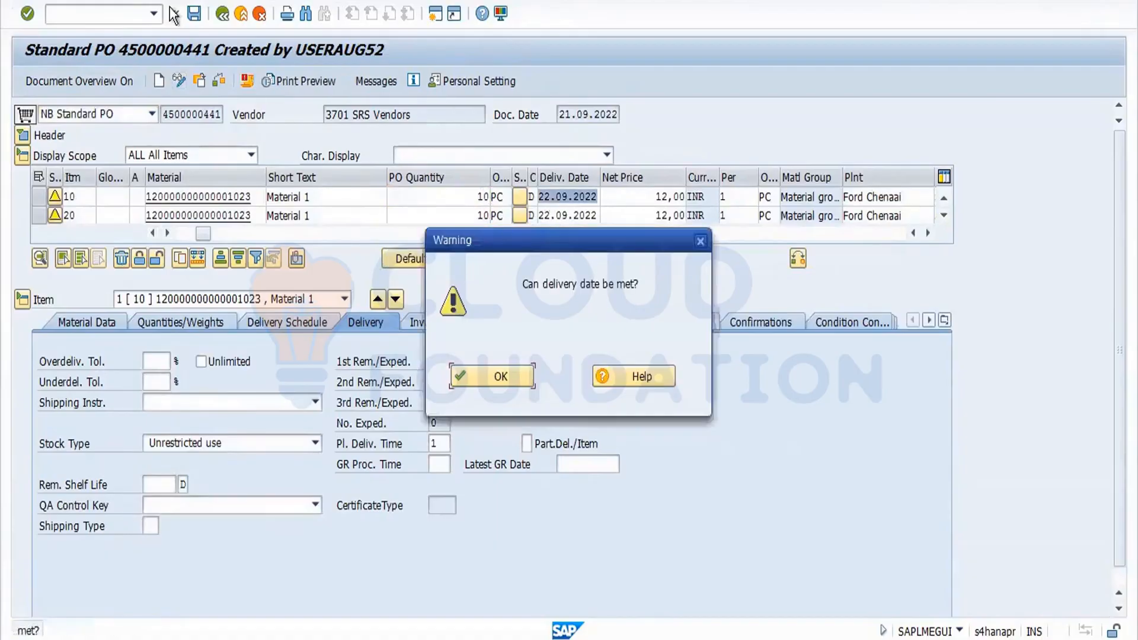
left_click(500, 374)
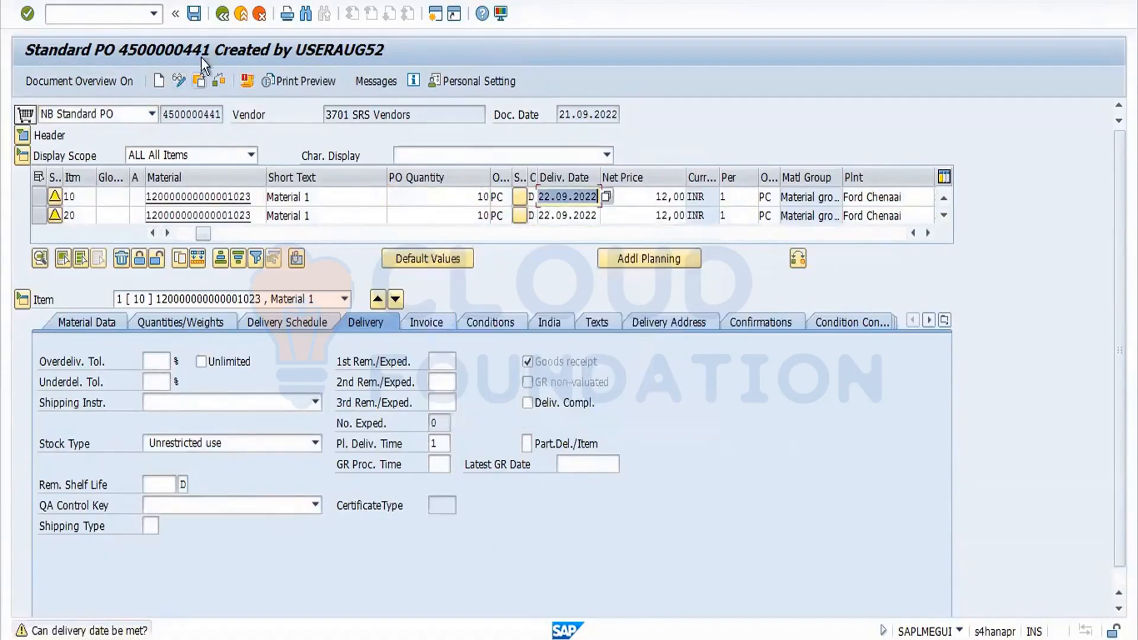
left_click(197, 21)
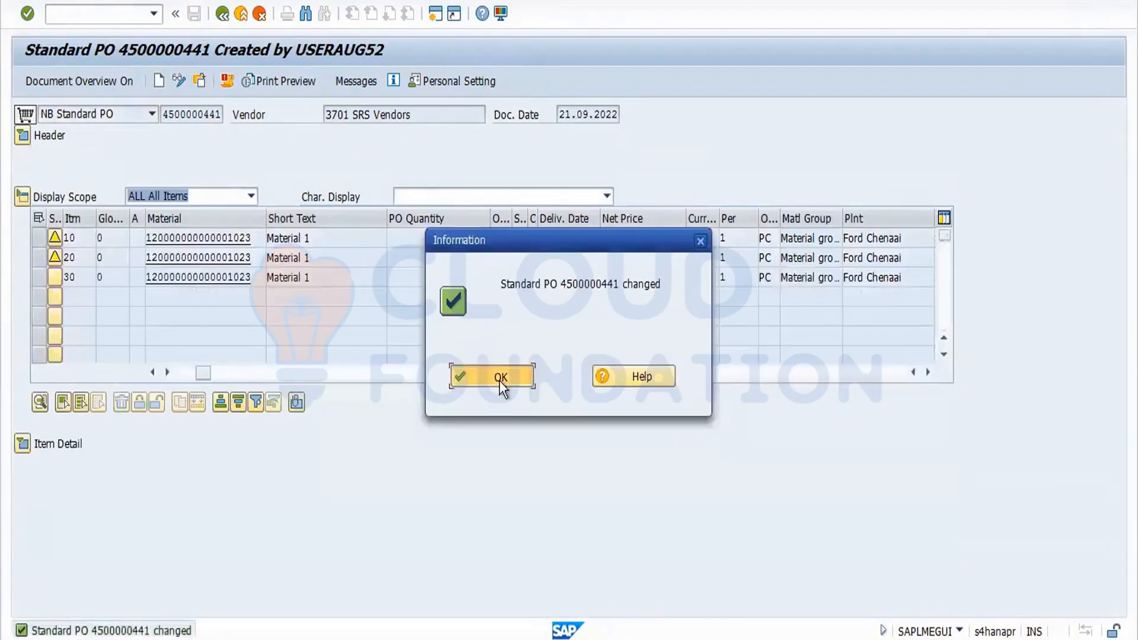
left_click(499, 380)
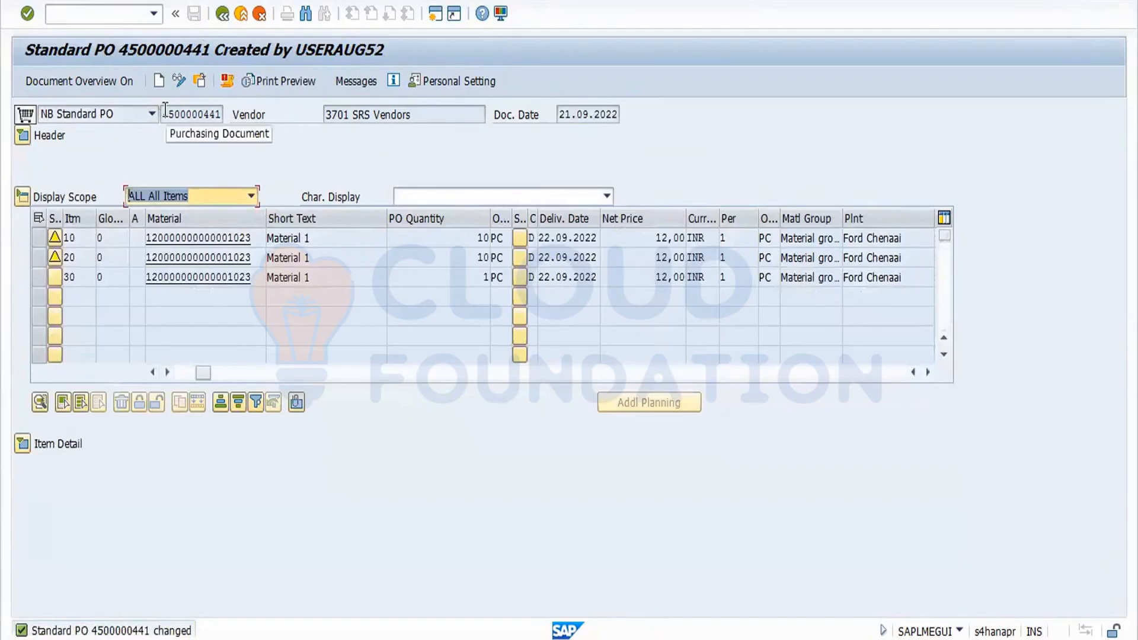
left_click_drag(161, 113, 268, 127)
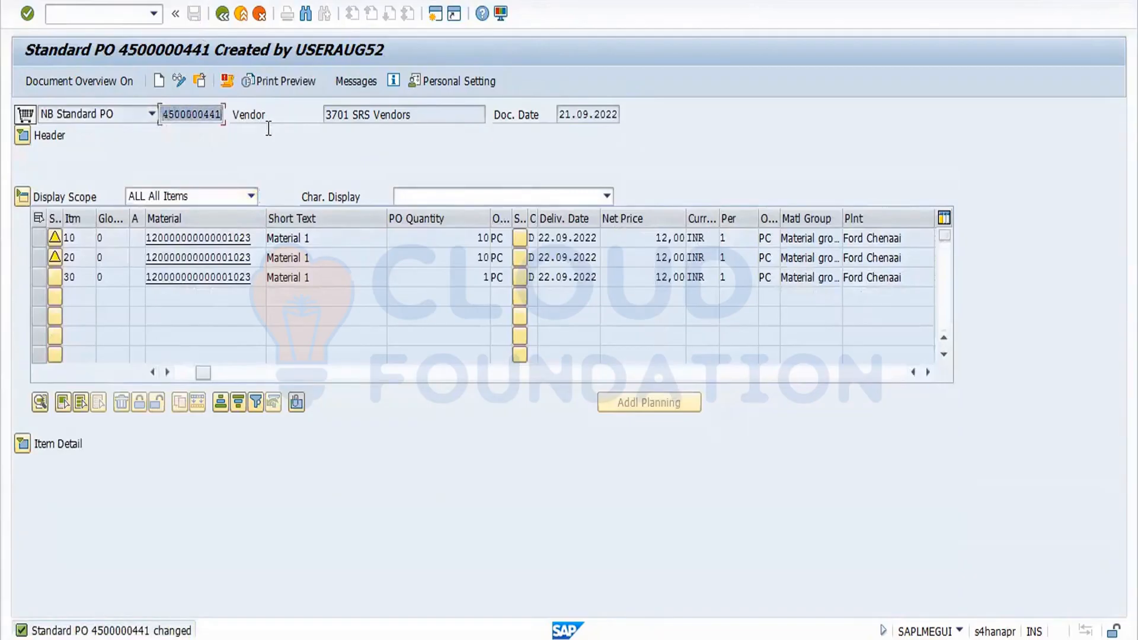
key("ctrl+c")
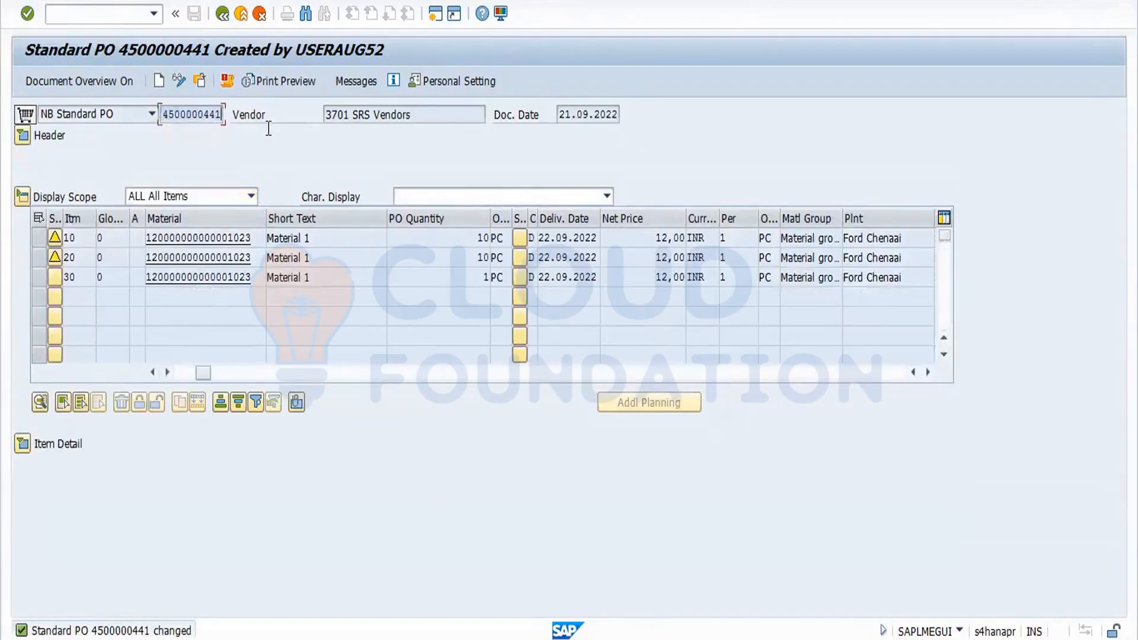
Leave the order and reopen it in change mode with transaction ME22N.
left_click(221, 13)
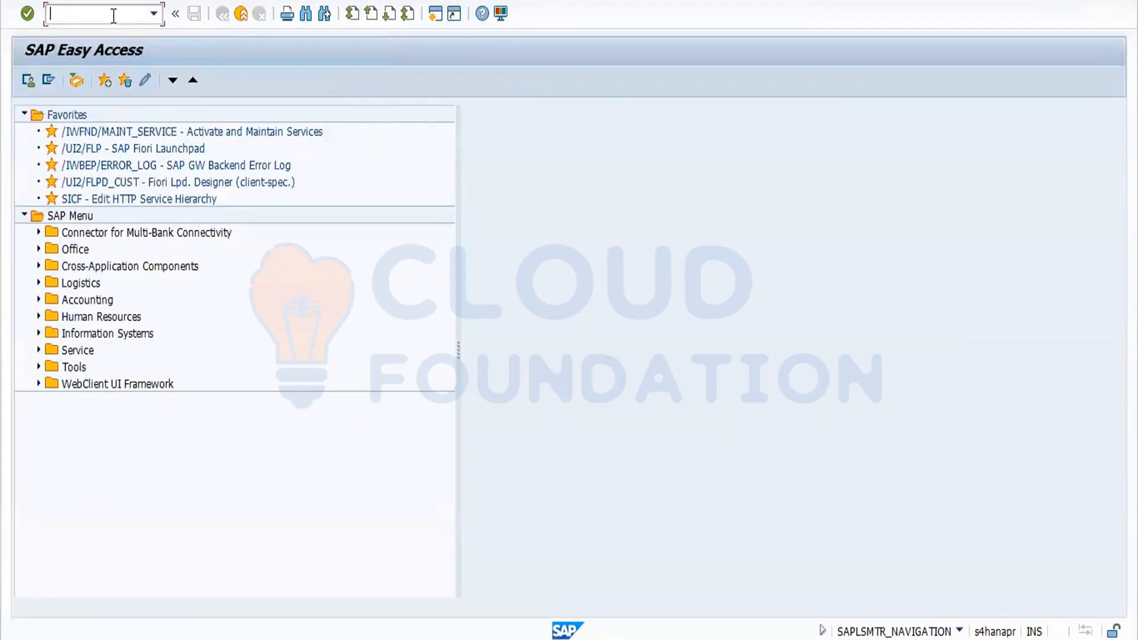
type("ME22N")
key("Return")
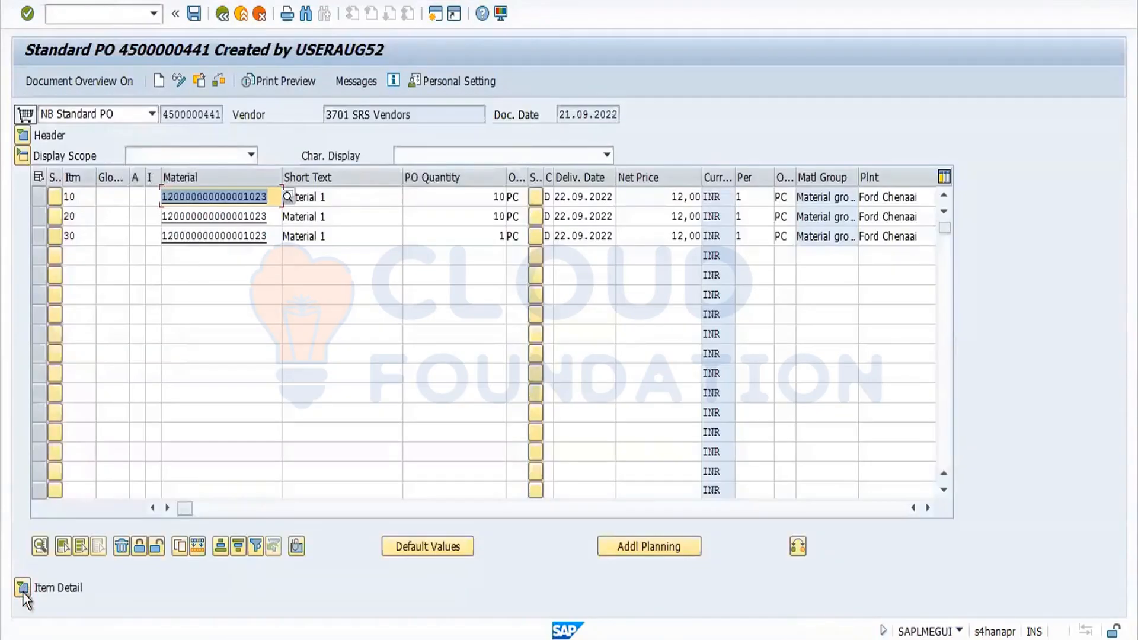
Open the delivery details of item 30 and review the header status quantities.
left_click(22, 590)
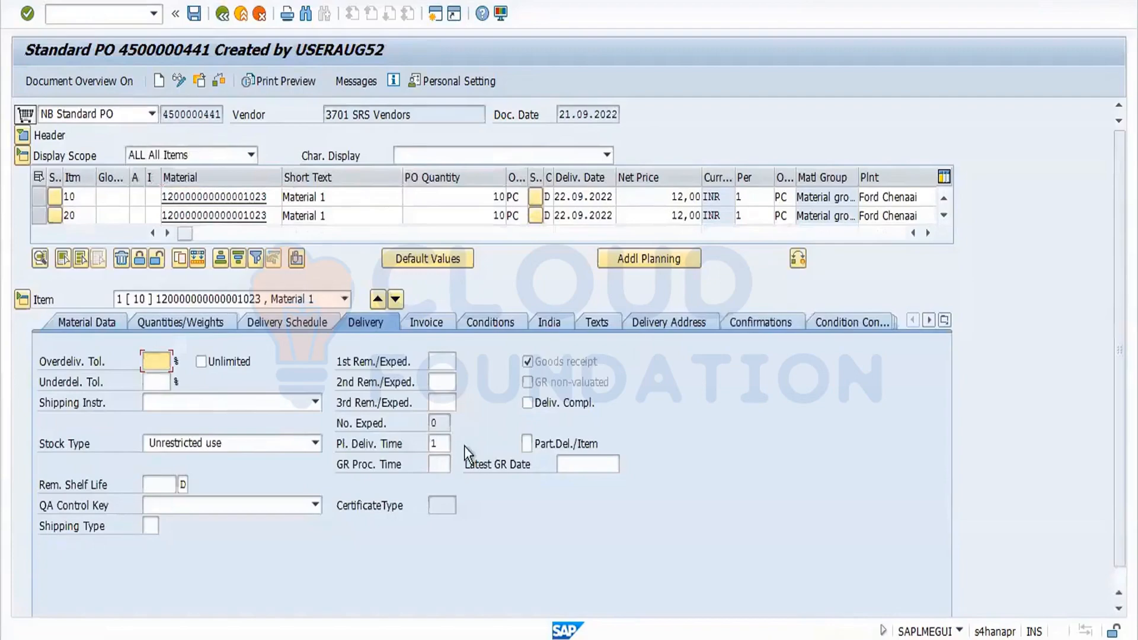
left_click(346, 298)
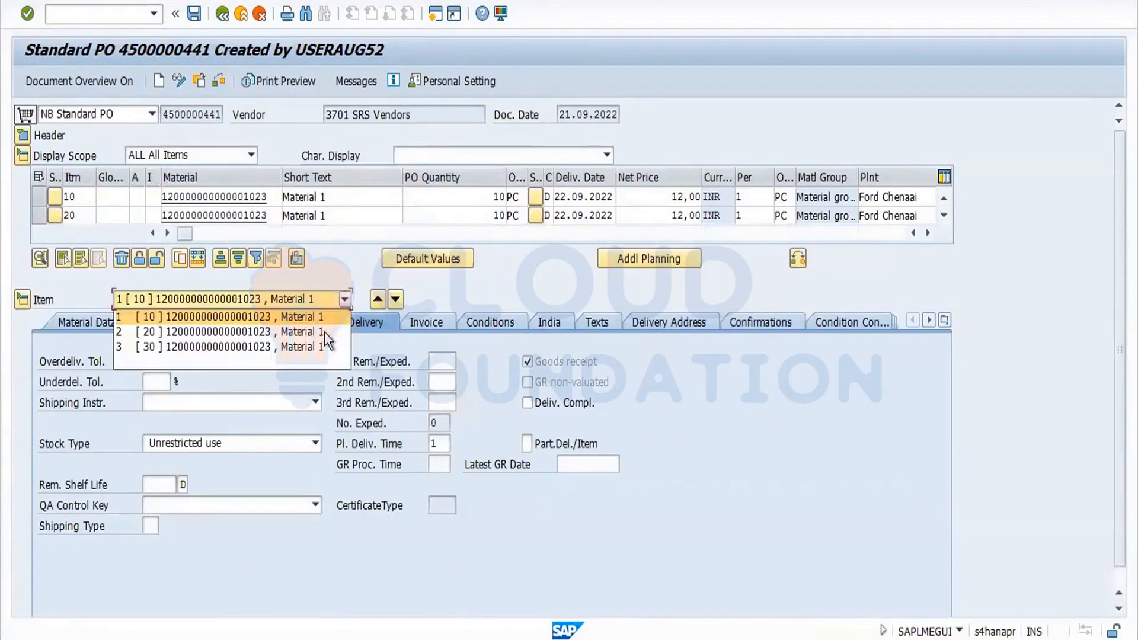
left_click(325, 344)
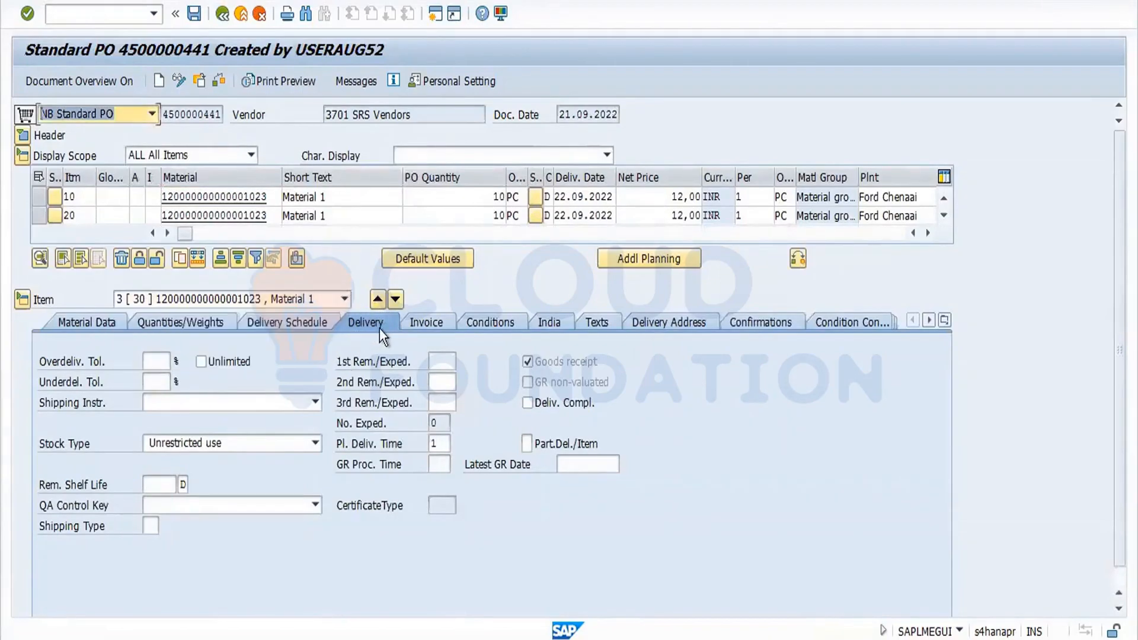
left_click(527, 403)
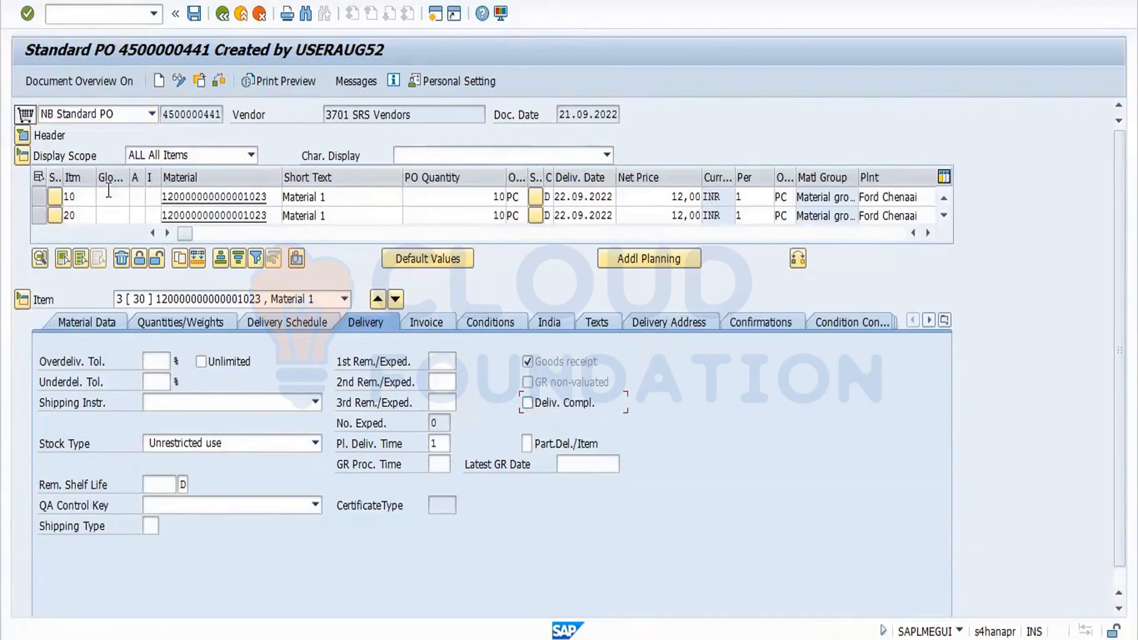
left_click(23, 135)
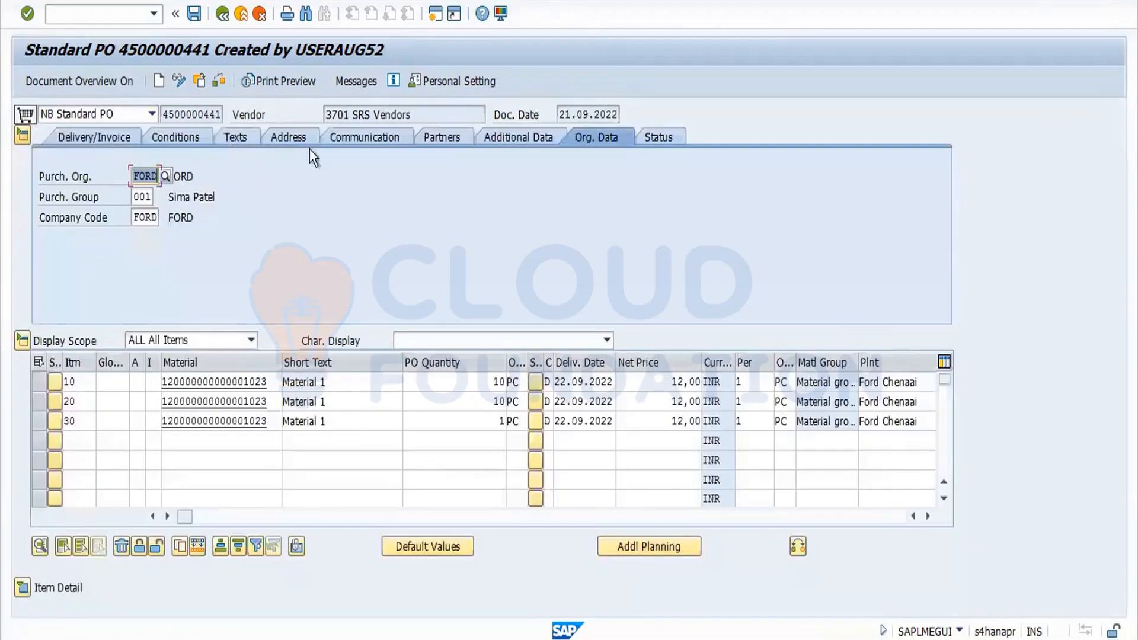
left_click(670, 137)
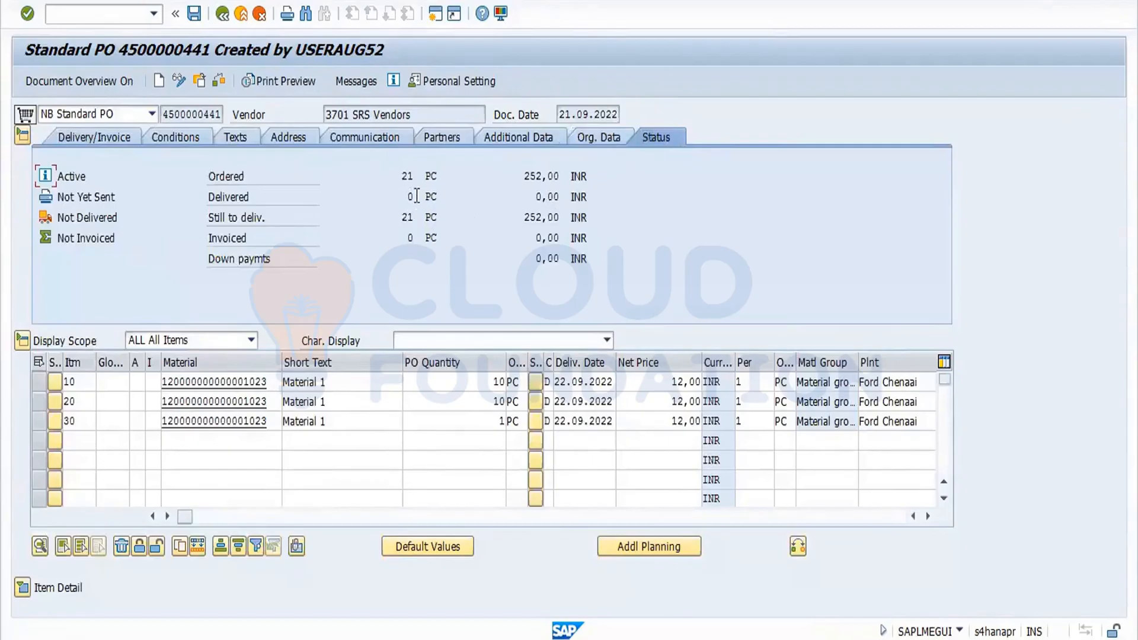
left_click(23, 590)
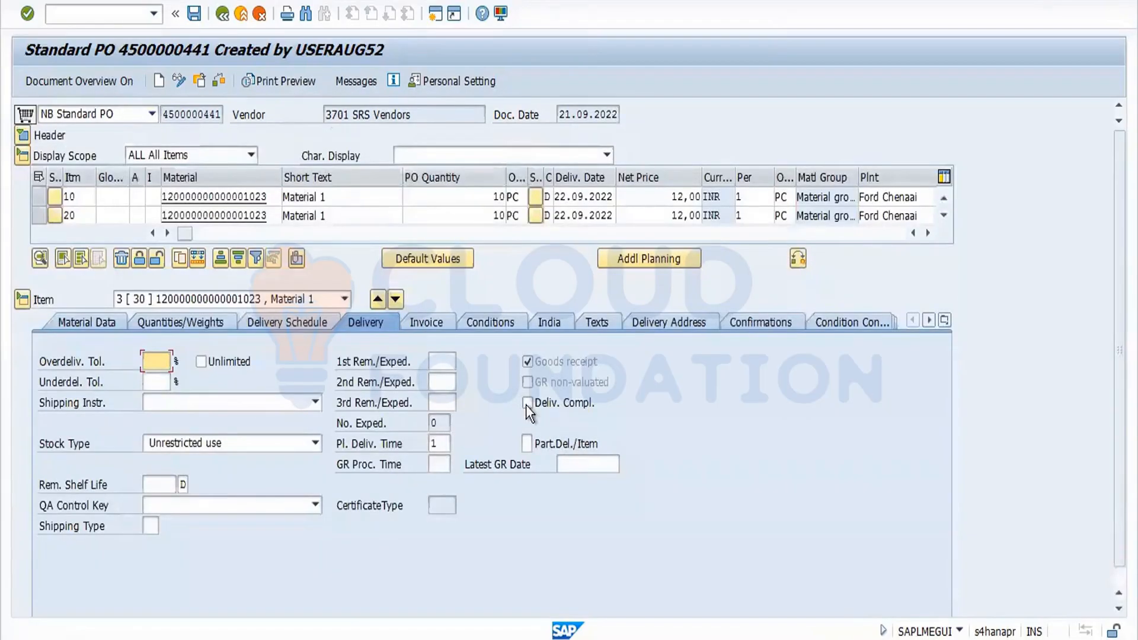
Set the Deliv. Compl. indicator for item 30 and check the purchase order.
left_click(527, 403)
left_click(220, 80)
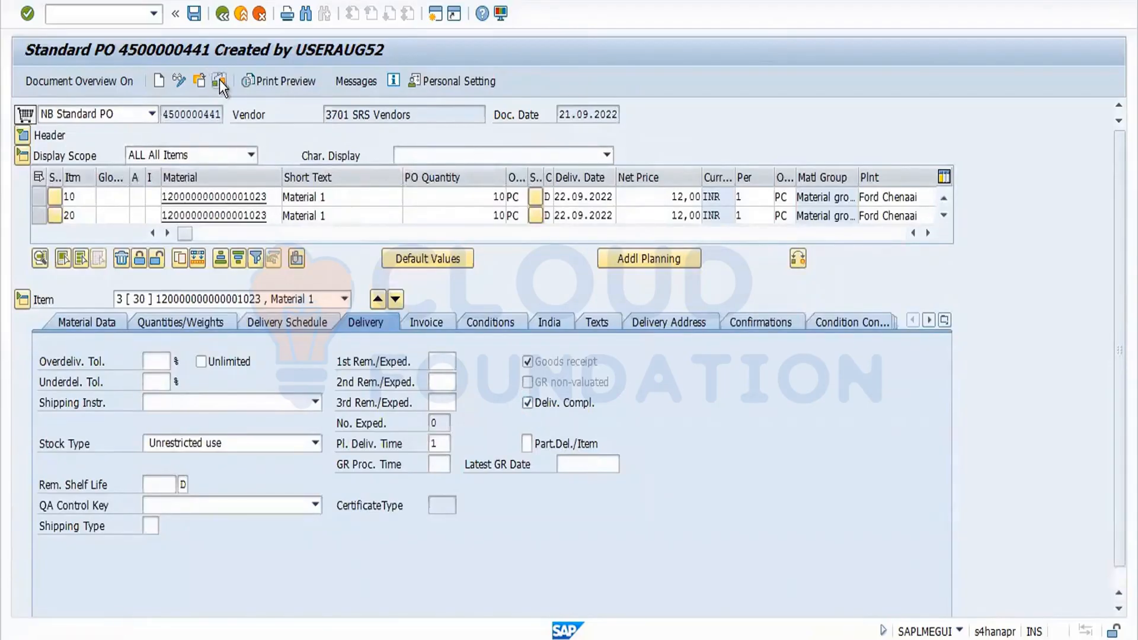
left_click(504, 374)
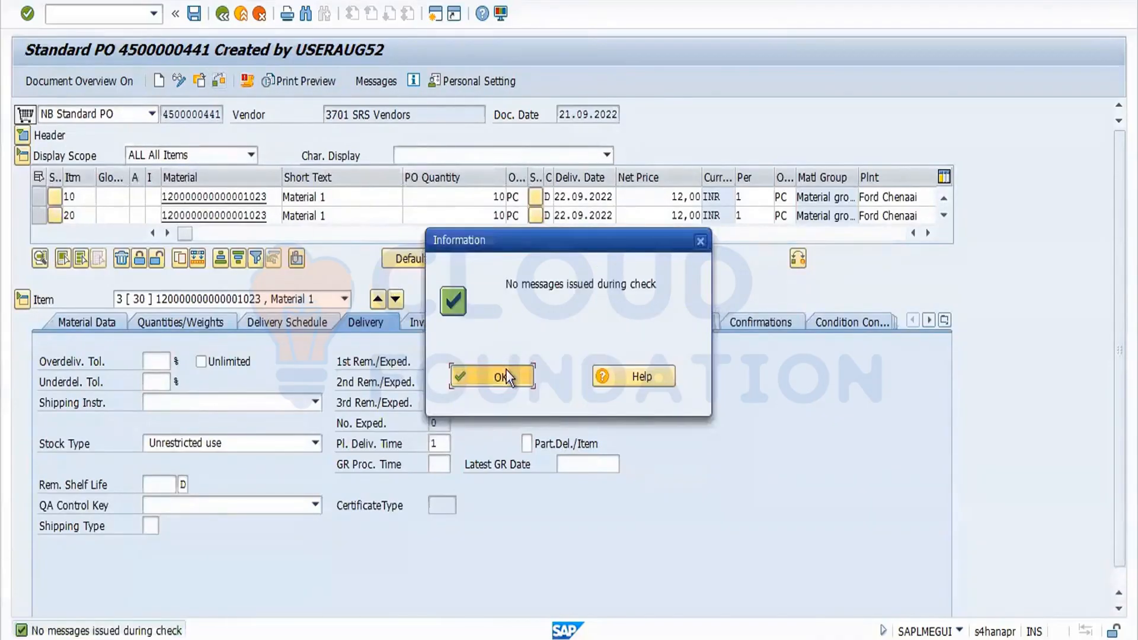
Review the header status quantities and save the purchase order.
left_click(22, 138)
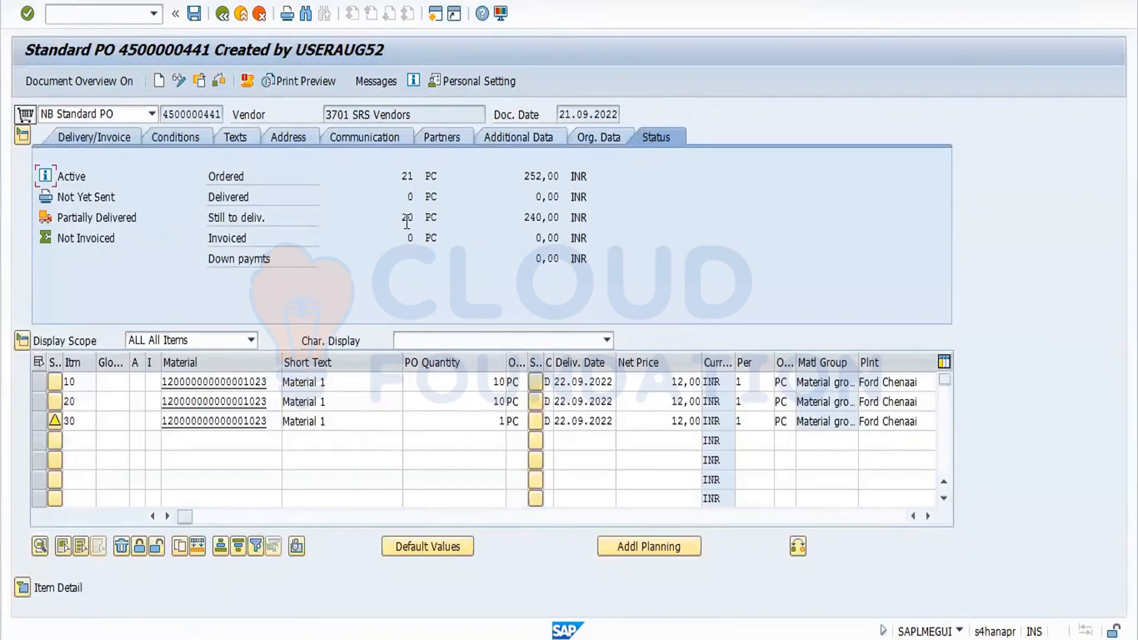
double_click(407, 220)
left_click(498, 421)
left_click_drag(525, 429, 531, 434)
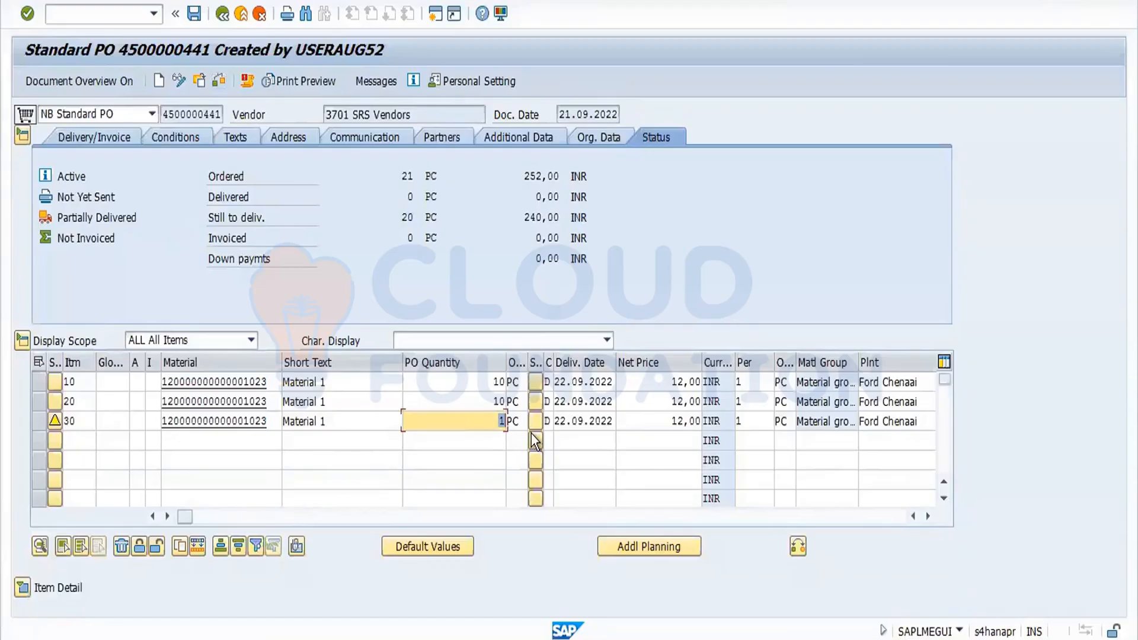
left_click(536, 441)
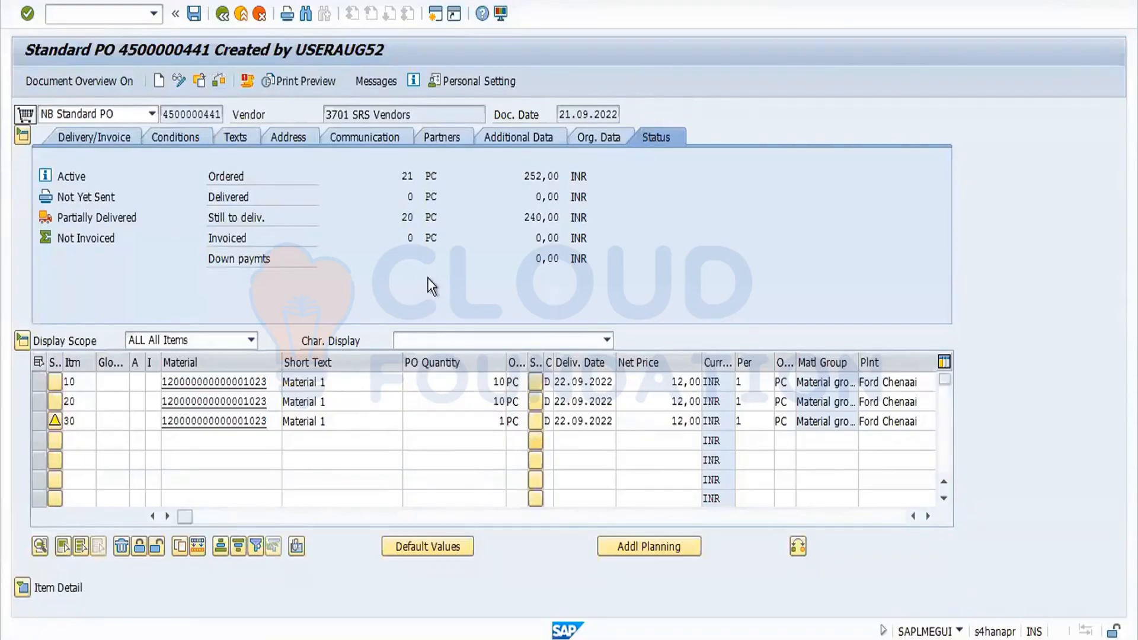
left_click(198, 15)
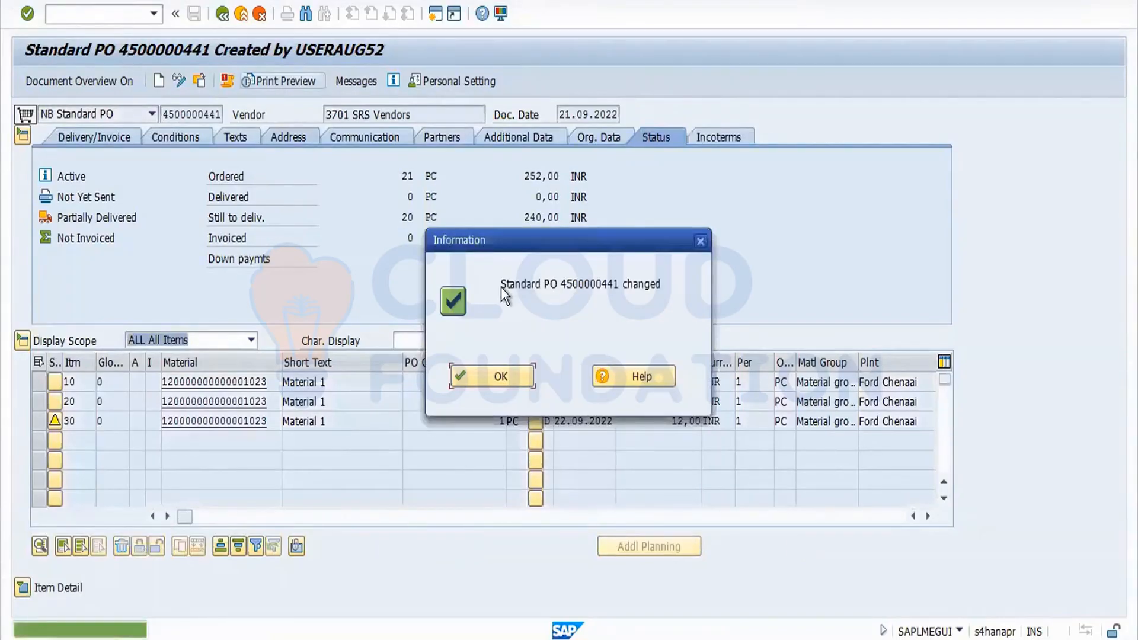
left_click(515, 375)
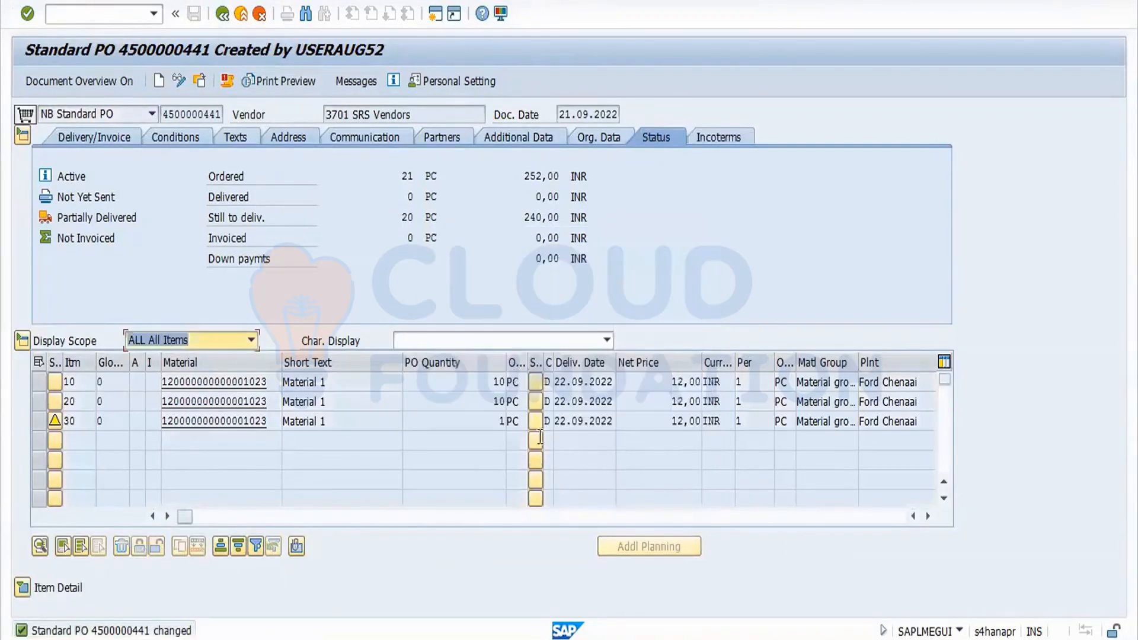
Copy the PO number and open the Goods Receipt transaction.
double_click(513, 422)
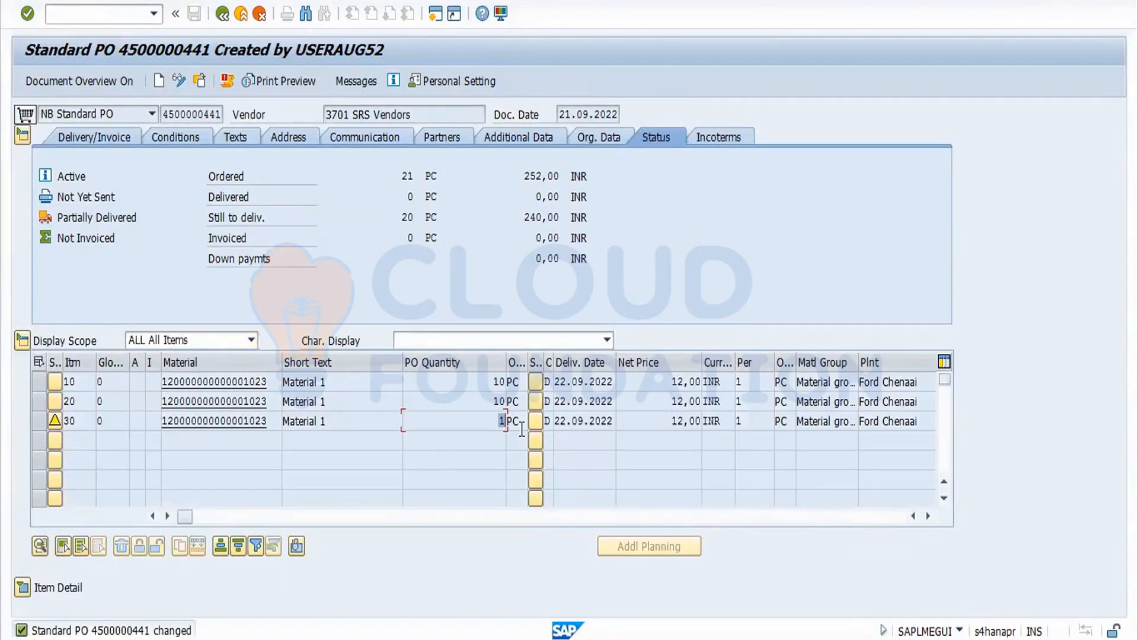
double_click(172, 115)
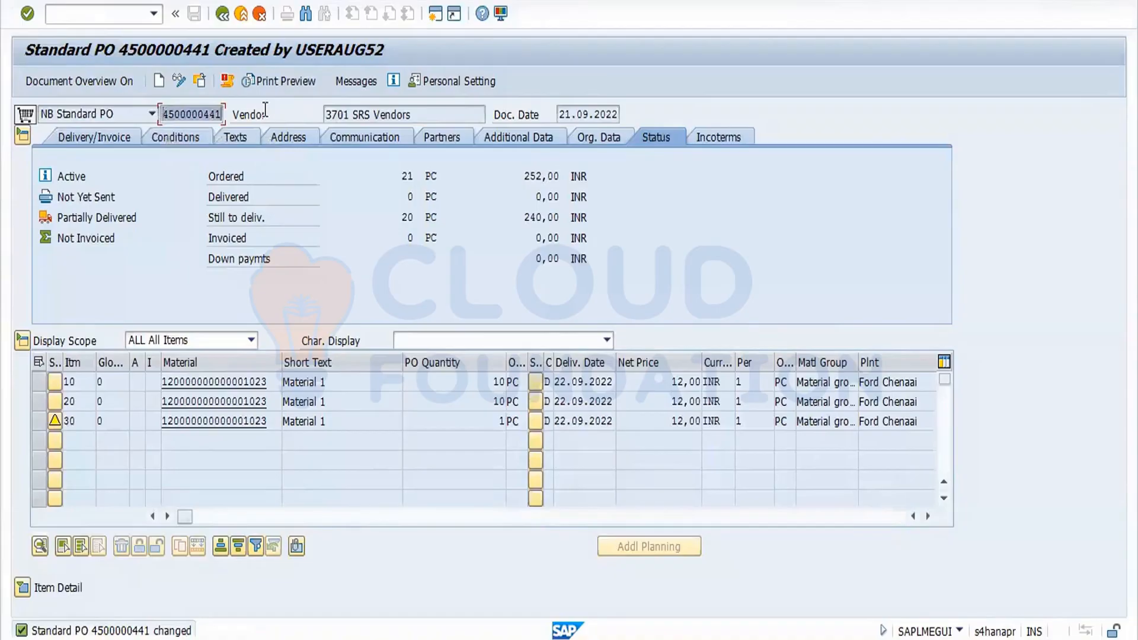
key("ctrl+c")
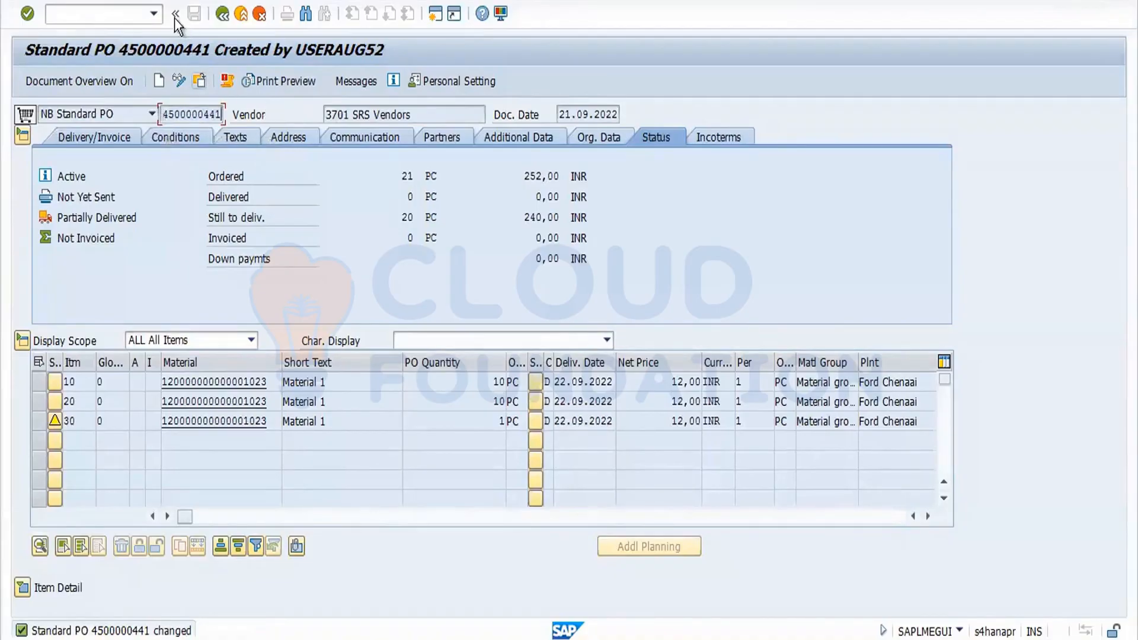
left_click(125, 10)
type("/nme23n")
key("Return")
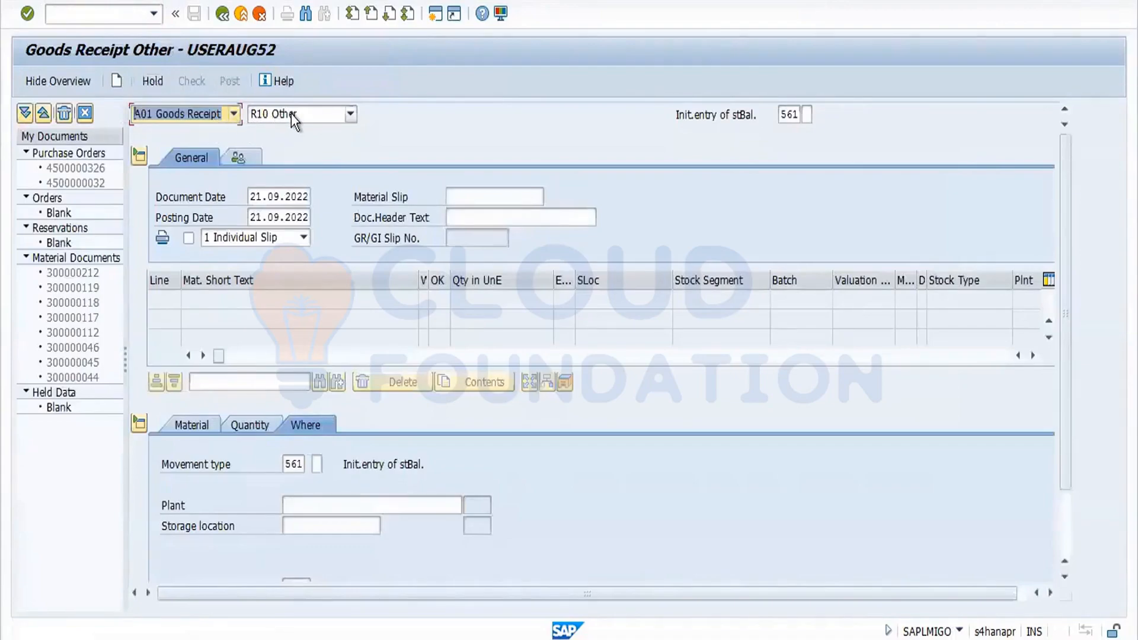
left_click(291, 113)
left_click(296, 130)
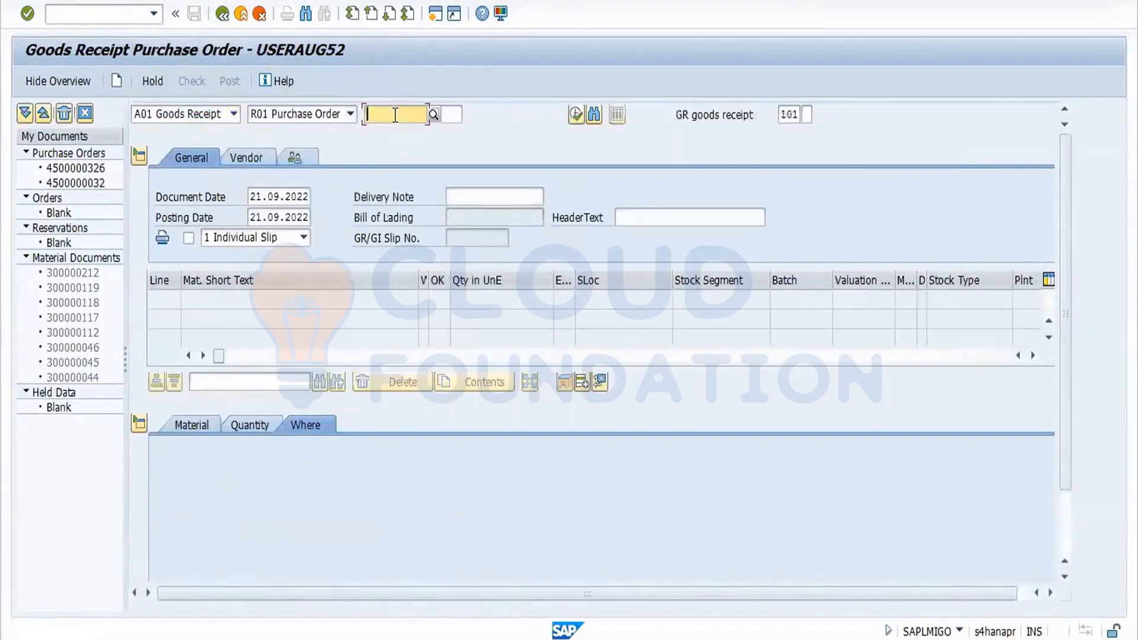
key("ctrl+v")
key("Return")
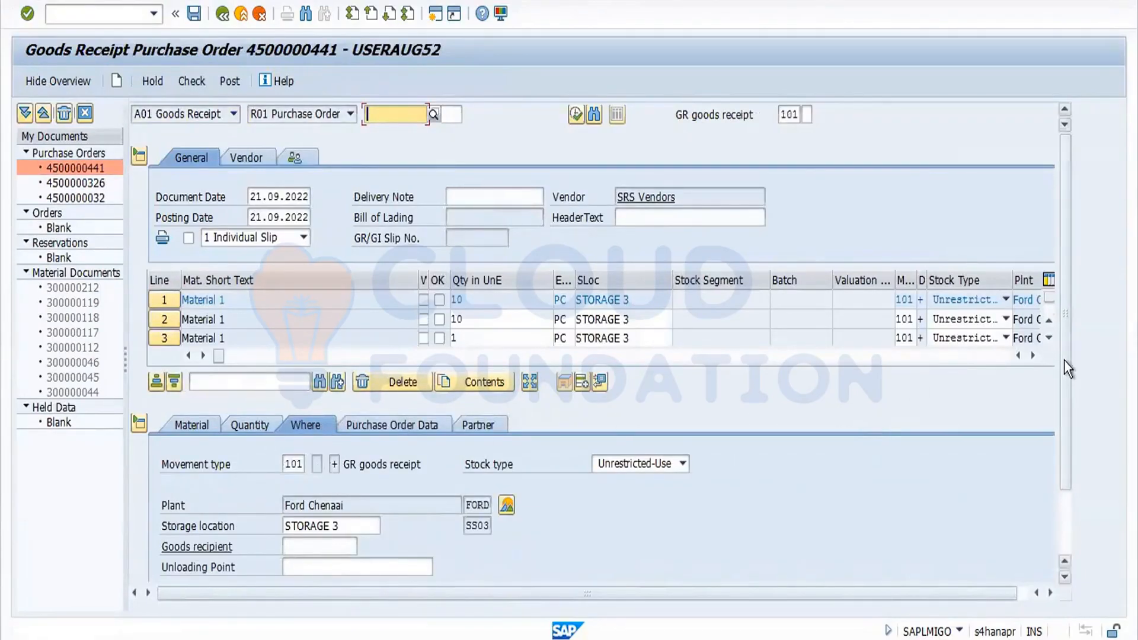
Mark line 1 of the goods receipt as Item OK.
left_click_drag(1069, 377, 1066, 500)
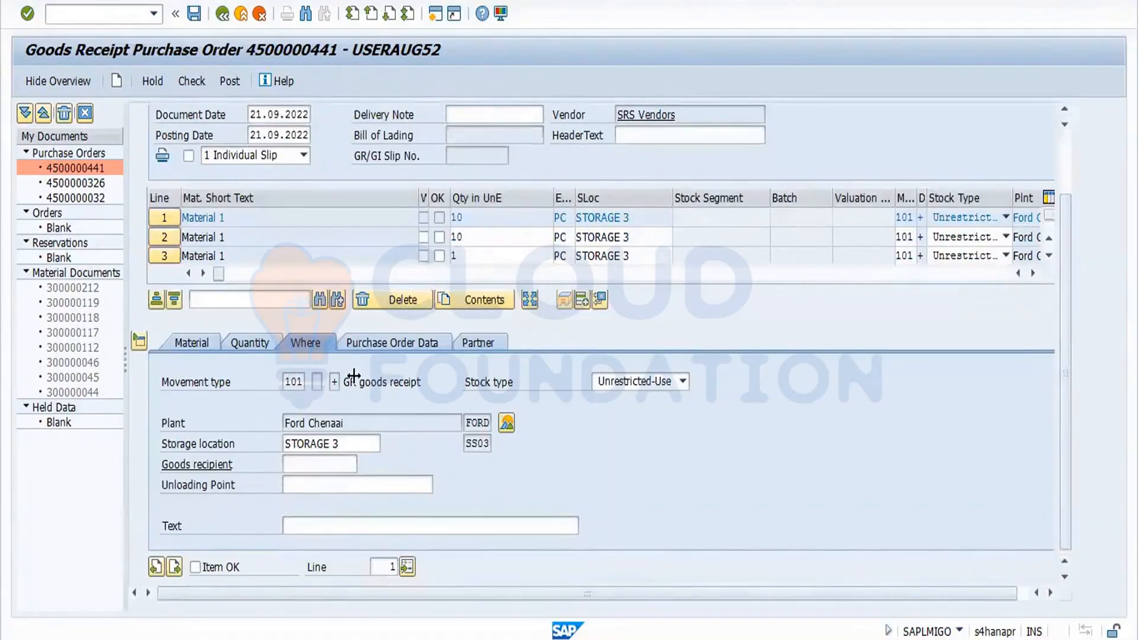
left_click(173, 569)
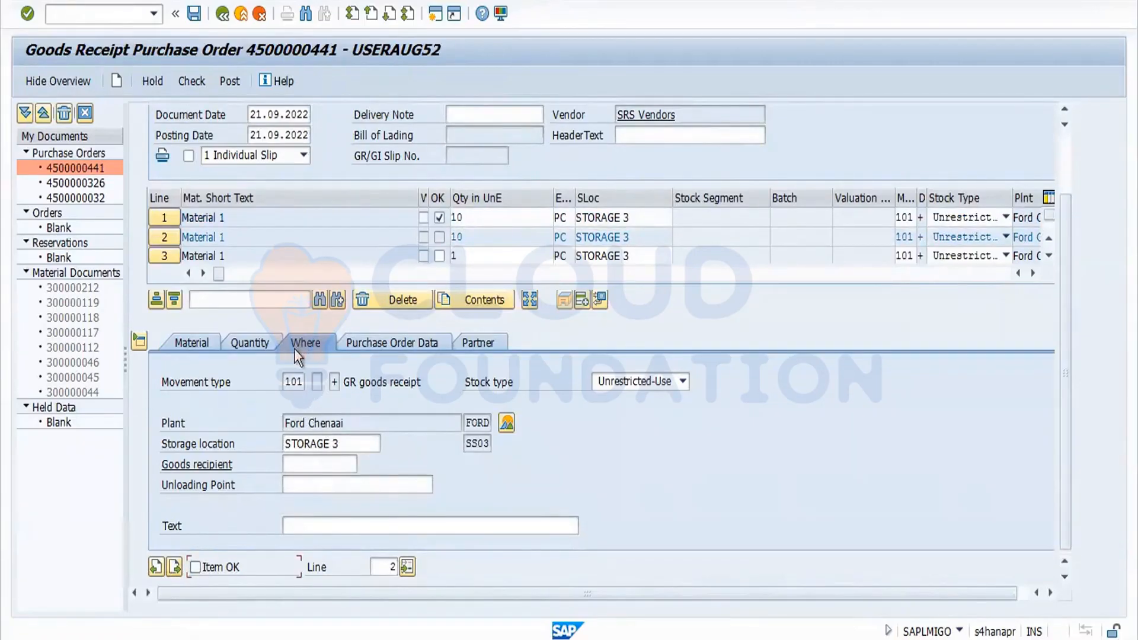
Set the goods receipt quantity of line 2 to 5 PC.
left_click(255, 338)
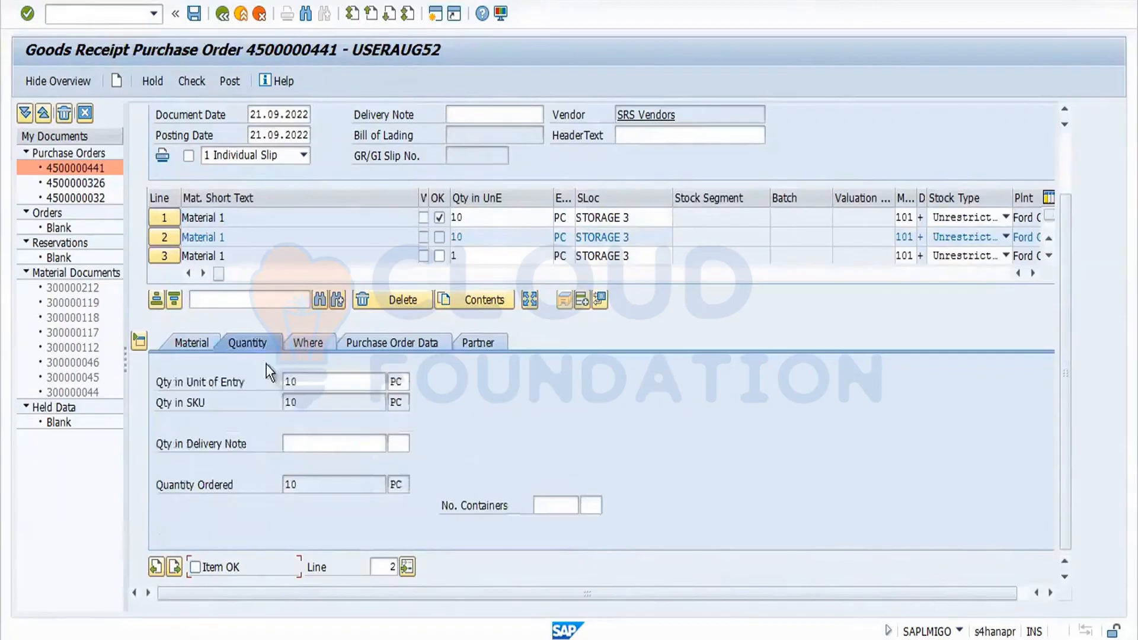
double_click(313, 383)
left_click(229, 388)
left_click(308, 388)
key("BackSpace")
key("BackSpace")
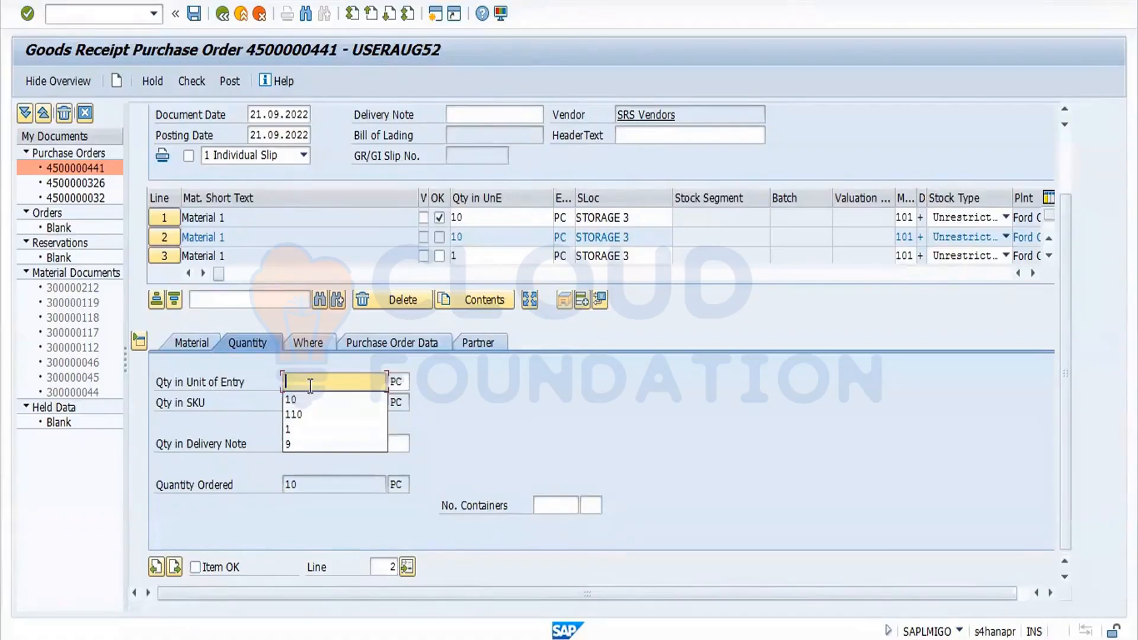
type("5")
key("Return")
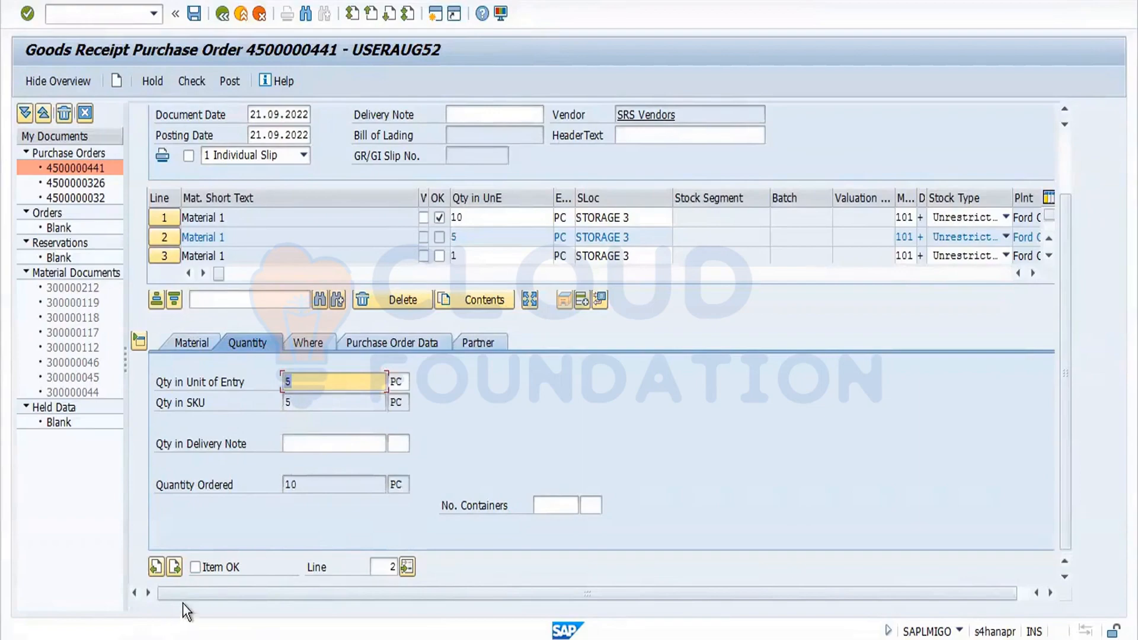
Mark line 2 as Item OK and set its delivery completed indicator to 2 Set.
left_click(195, 568)
left_click(432, 342)
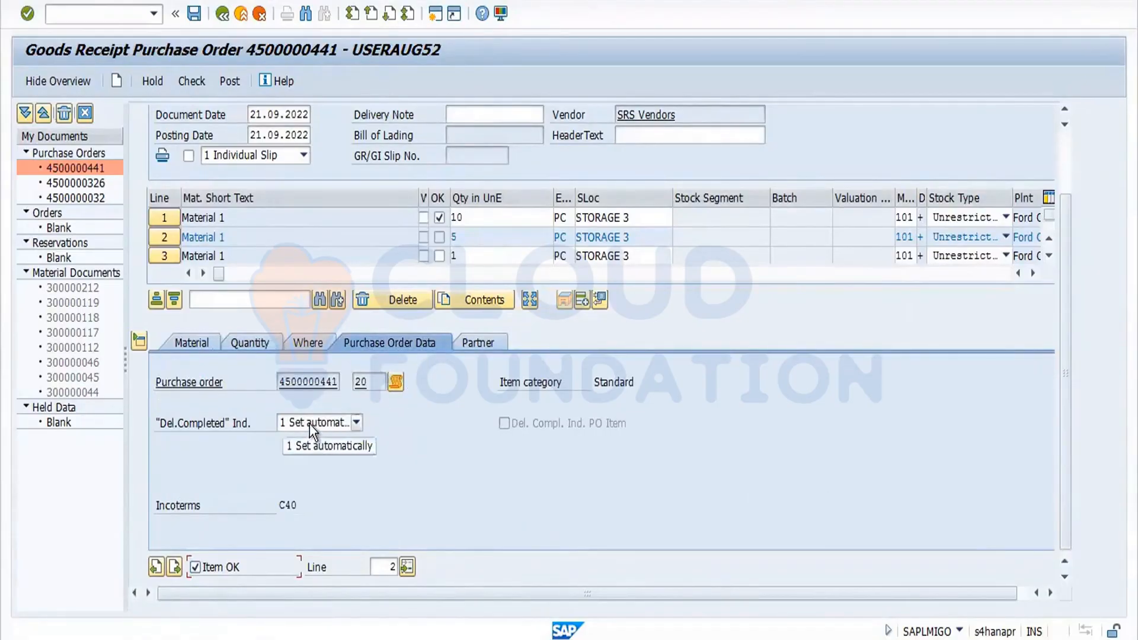
left_click(356, 425)
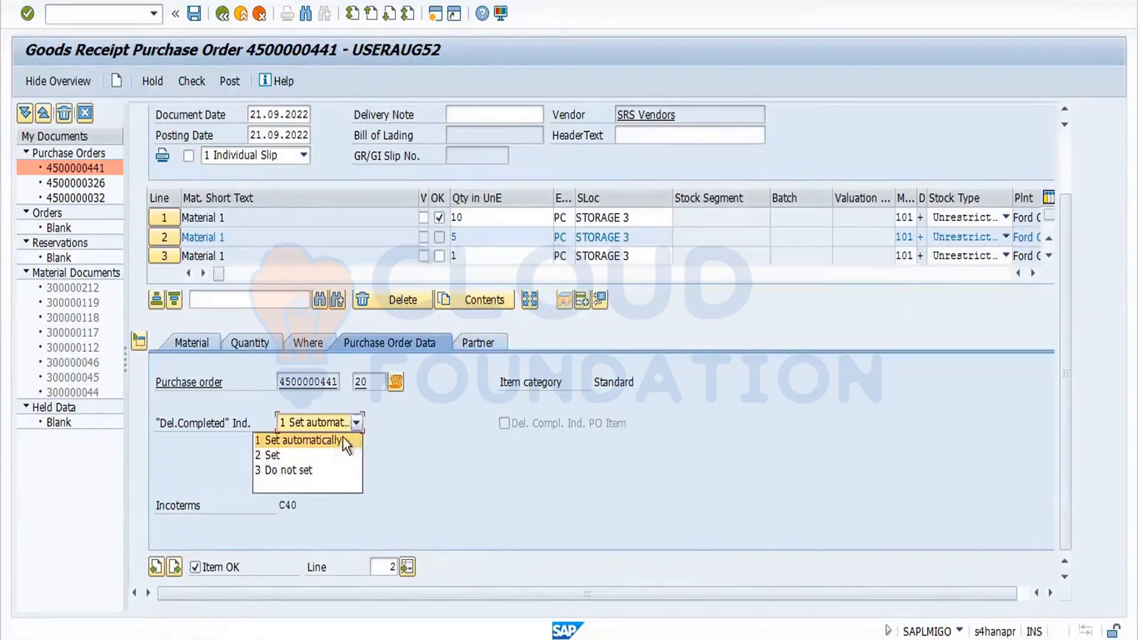
left_click(332, 453)
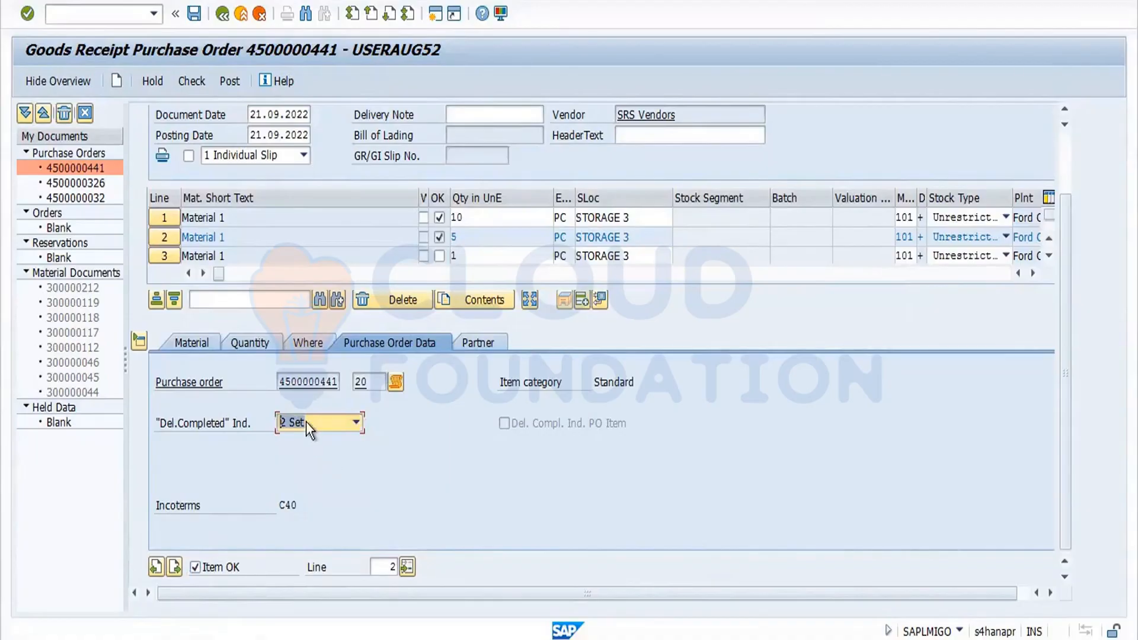
Check the goods receipt document, close the log, and post it.
left_click(203, 86)
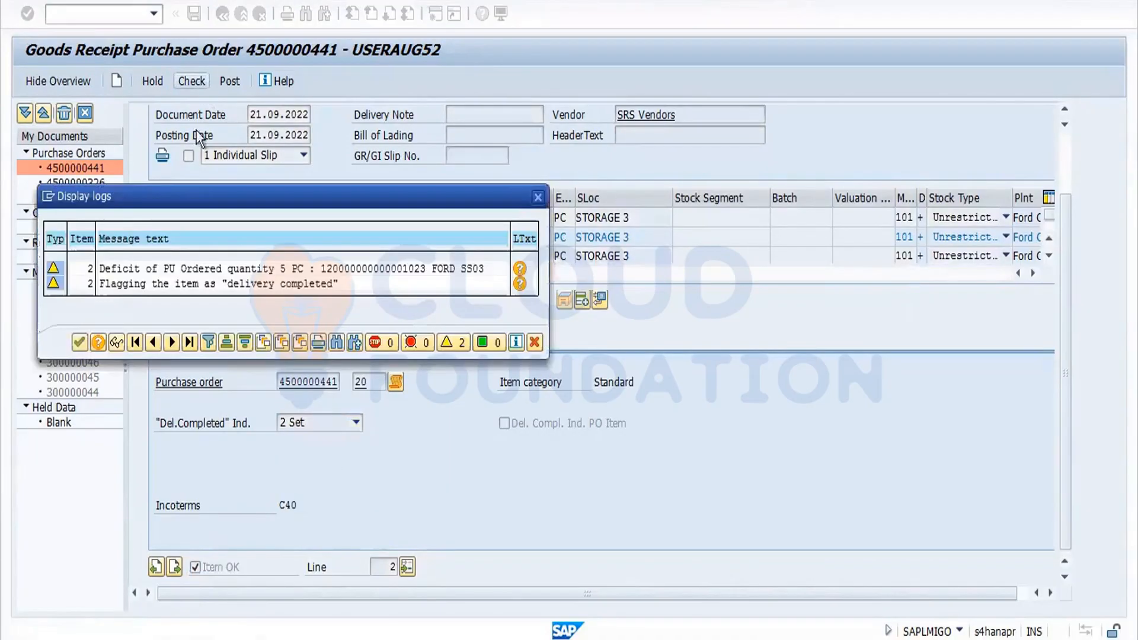
left_click(80, 340)
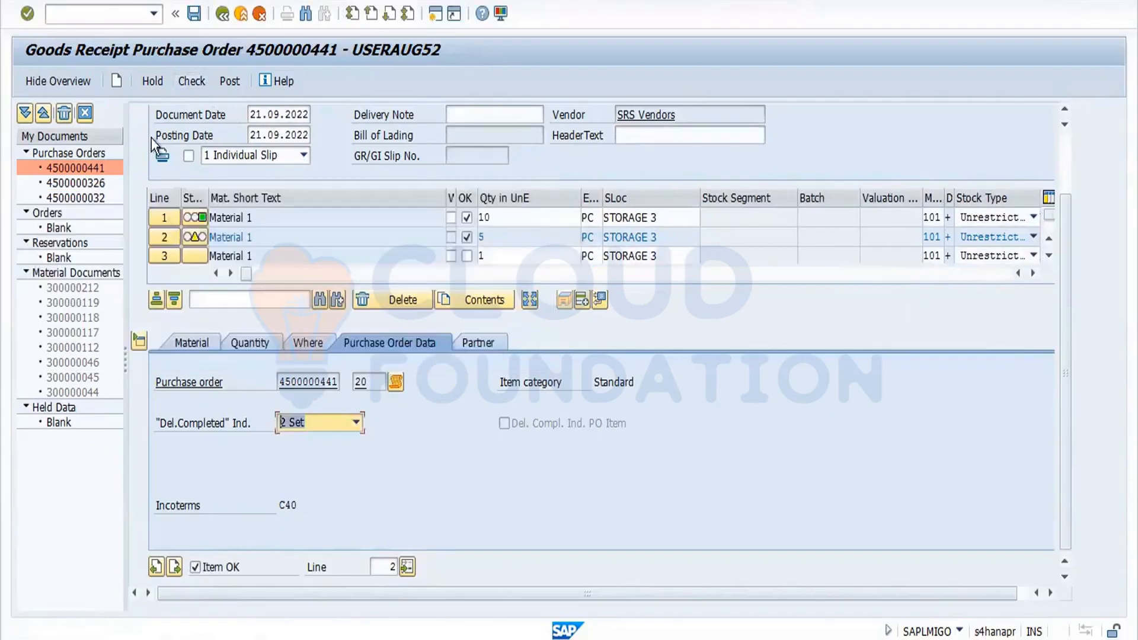
left_click(230, 83)
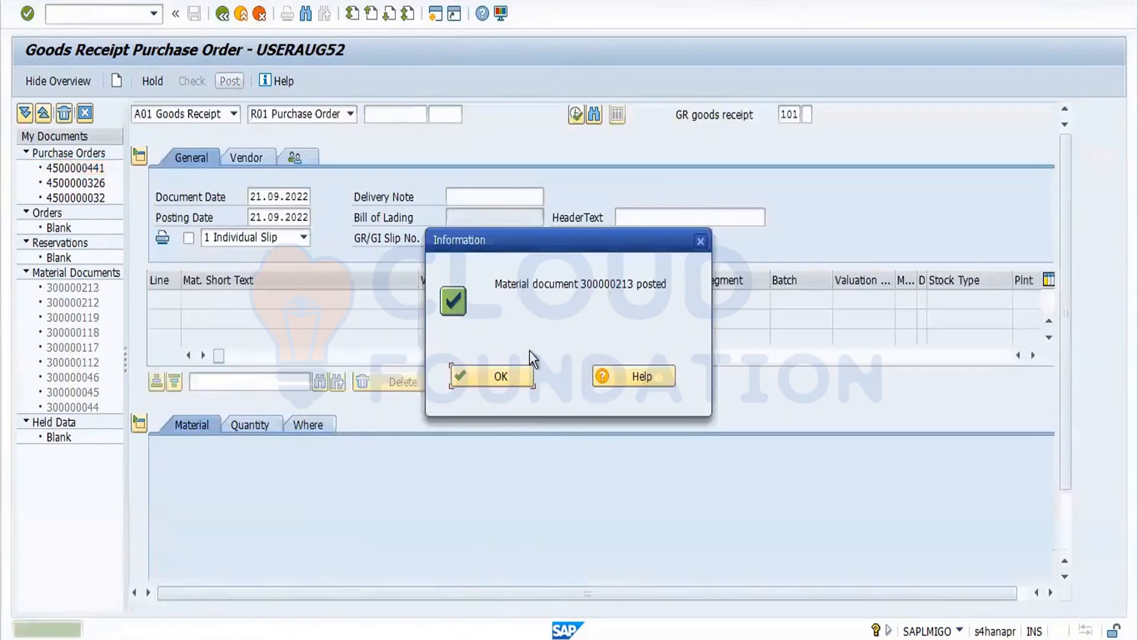
left_click(511, 376)
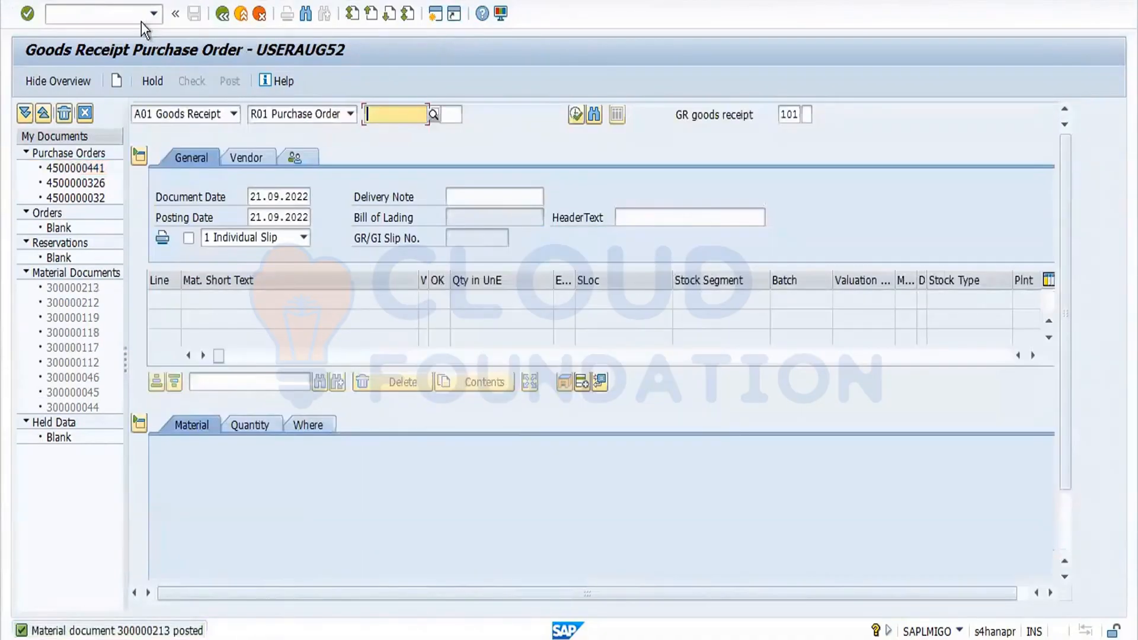
left_click(115, 17)
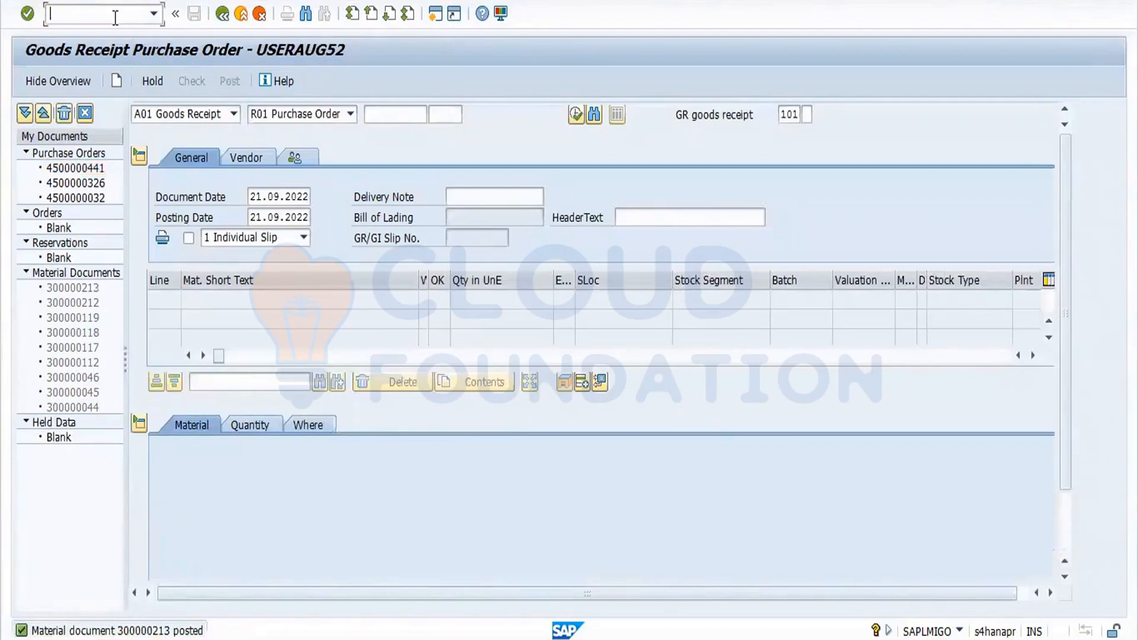
type("/nmb03")
key("Return")
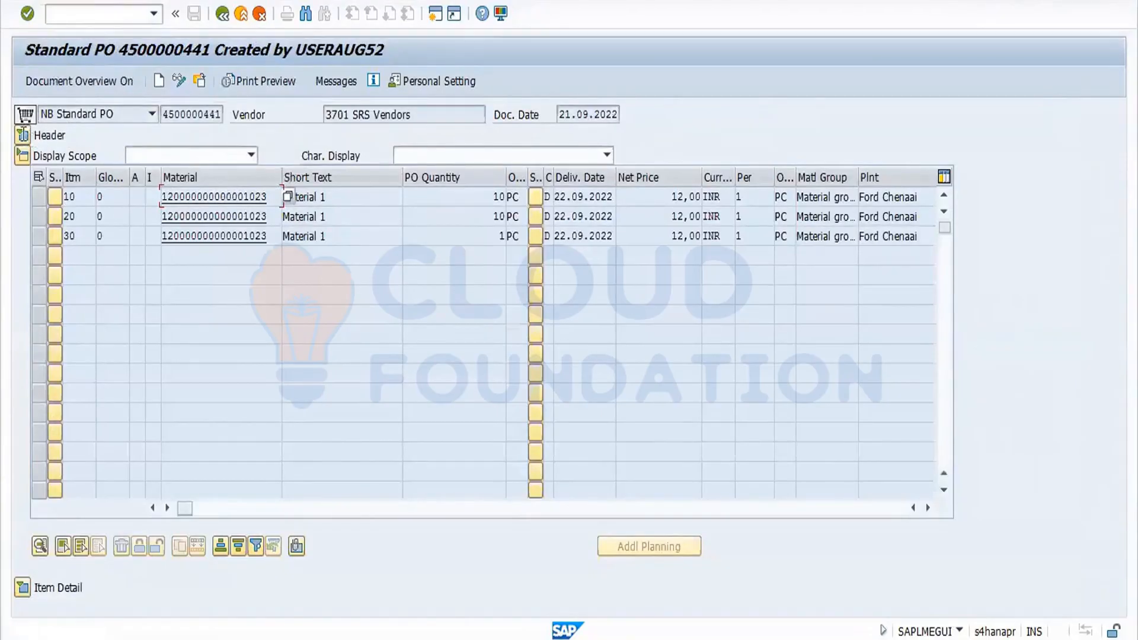
left_click(22, 135)
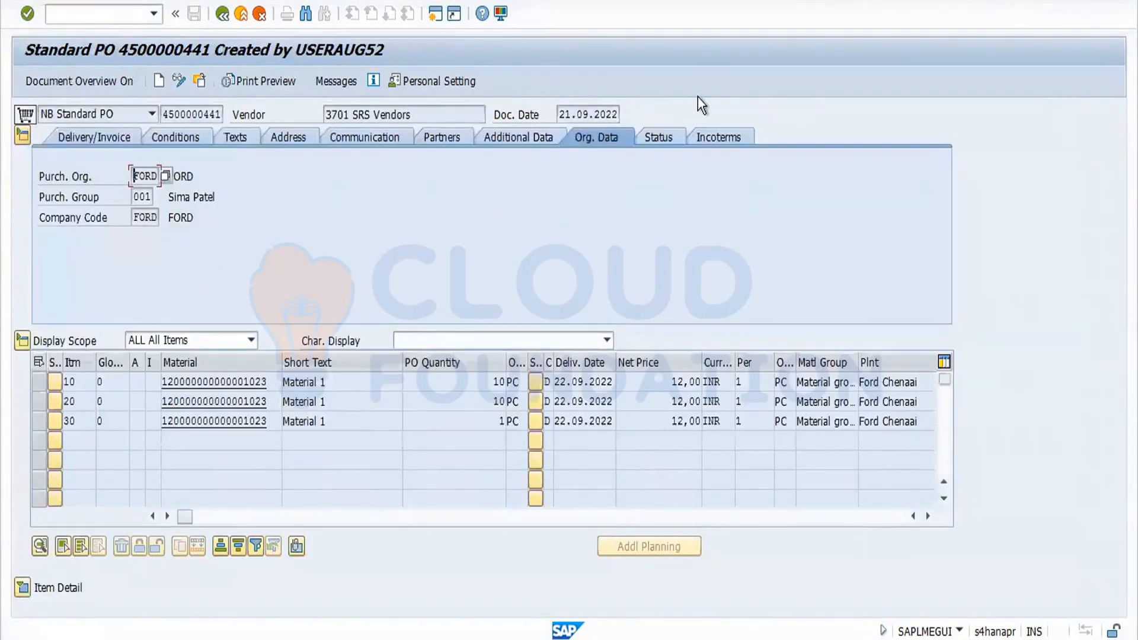
left_click(722, 136)
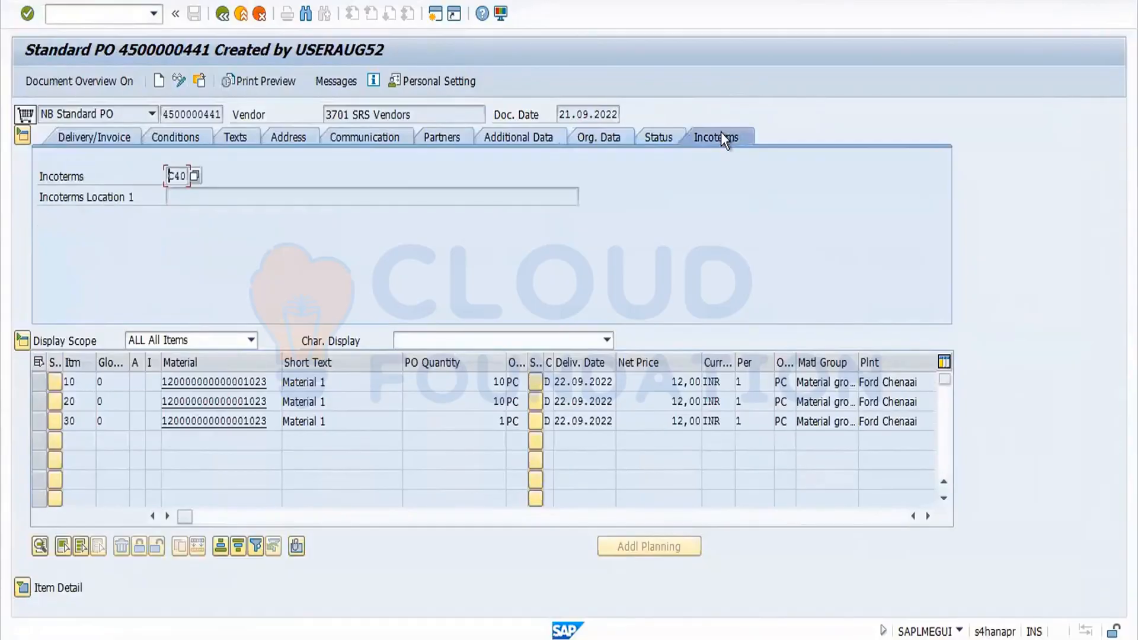
left_click(659, 140)
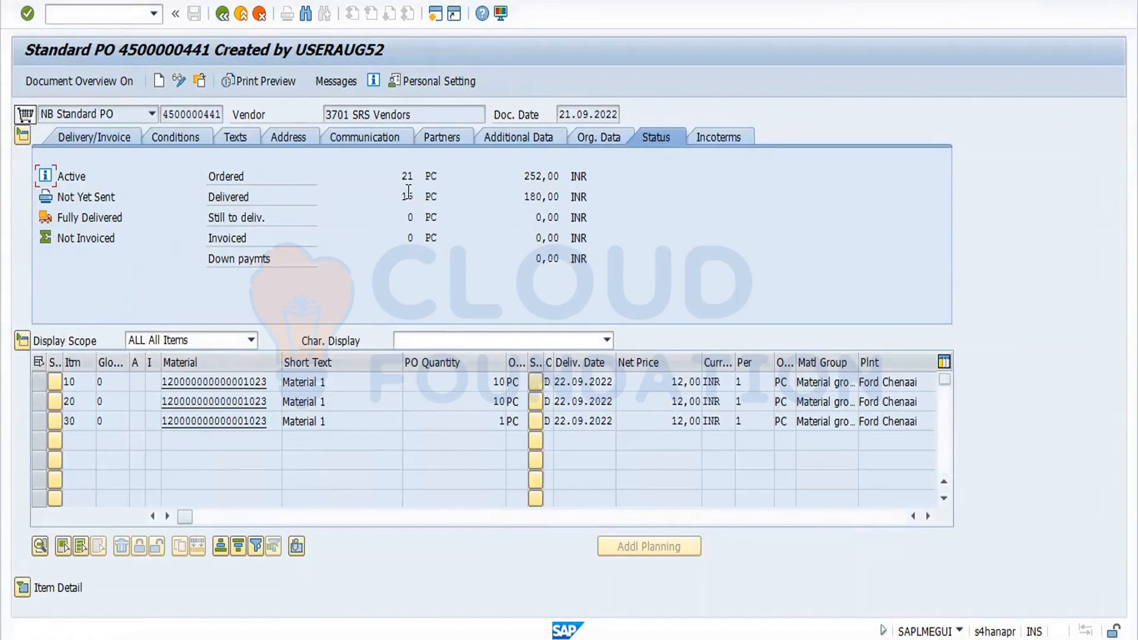
Review the purchase order history of items 10, 30 and 20 in the item details.
left_click(29, 591)
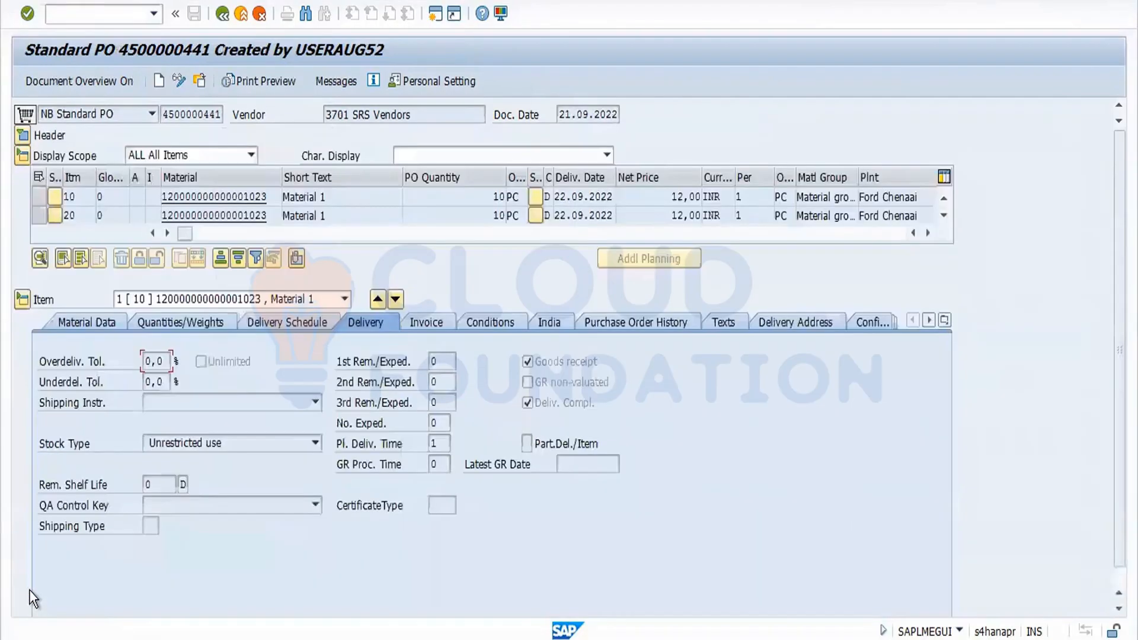
left_click(622, 320)
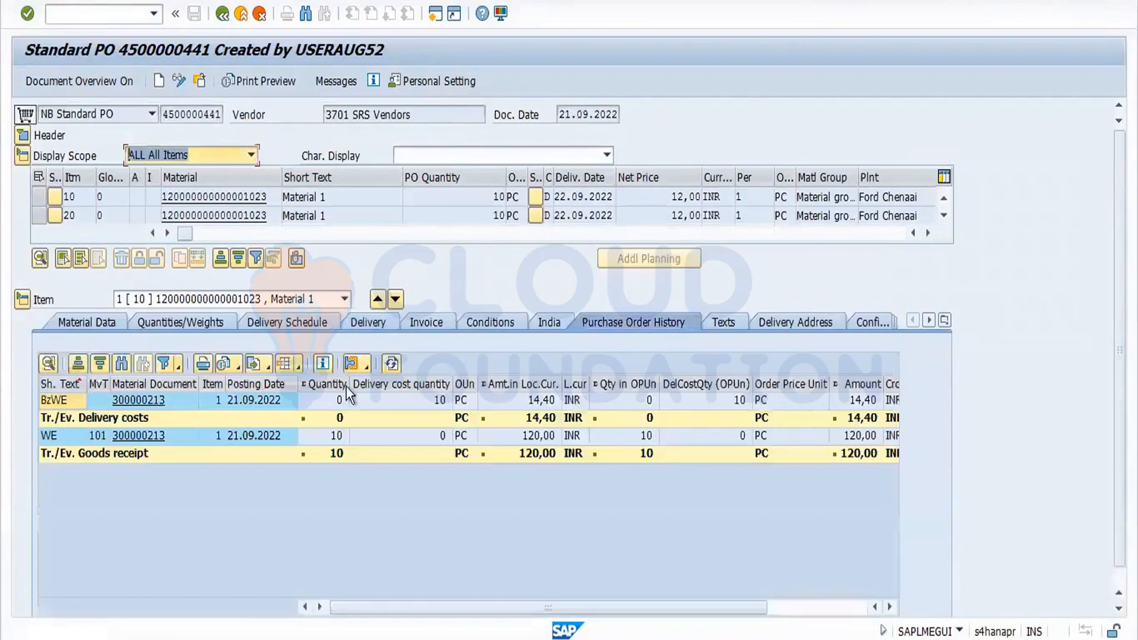
left_click(348, 304)
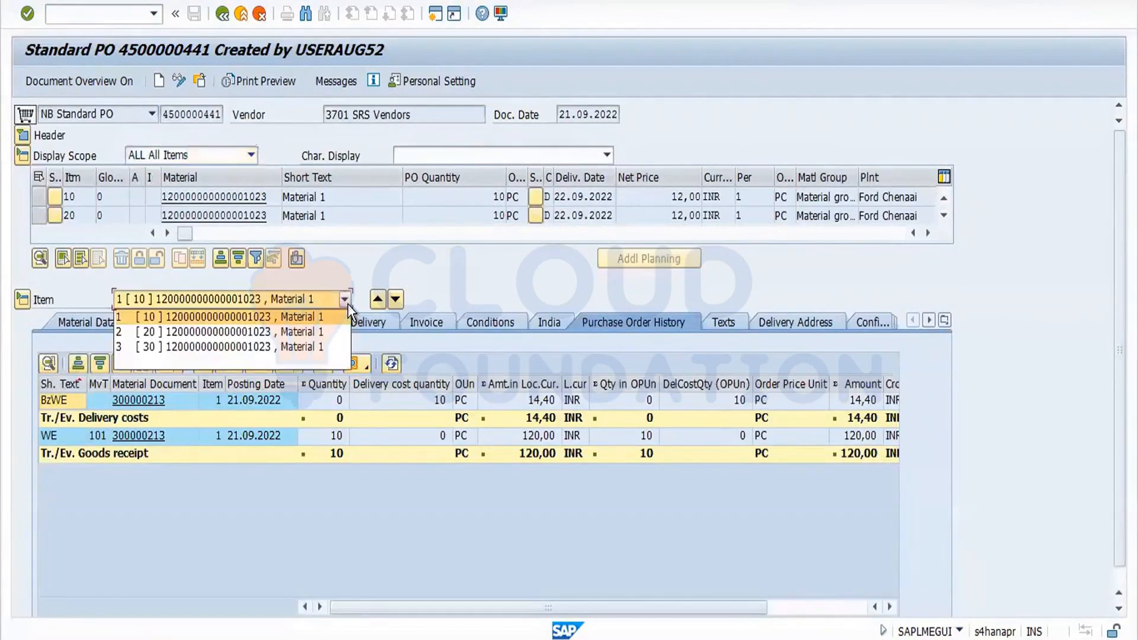
left_click(325, 342)
left_click(345, 381)
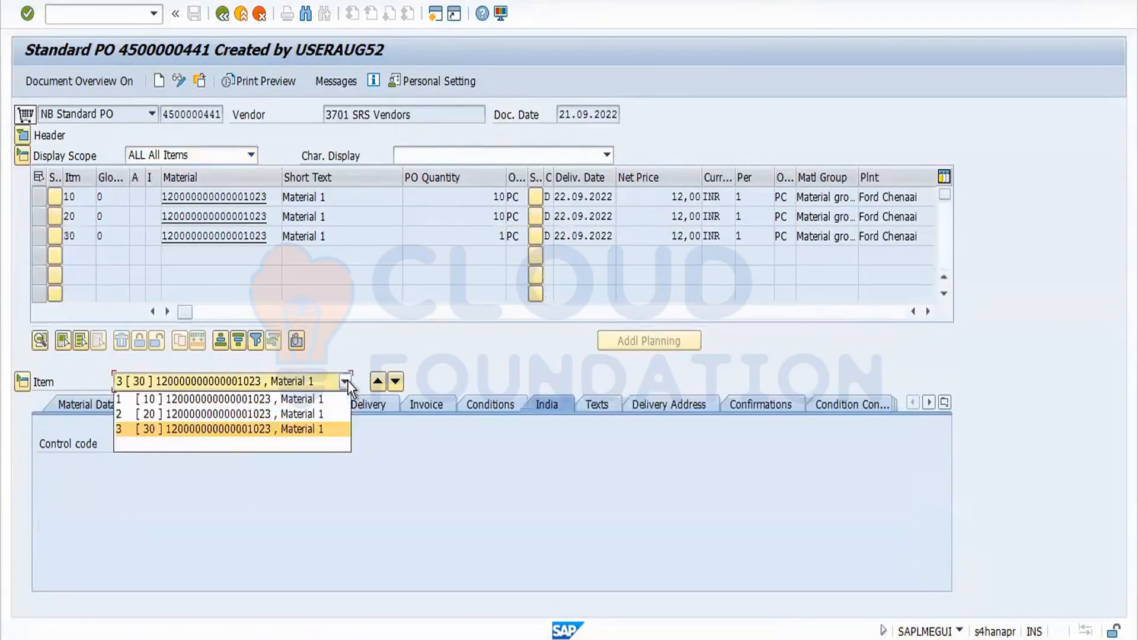
left_click(329, 417)
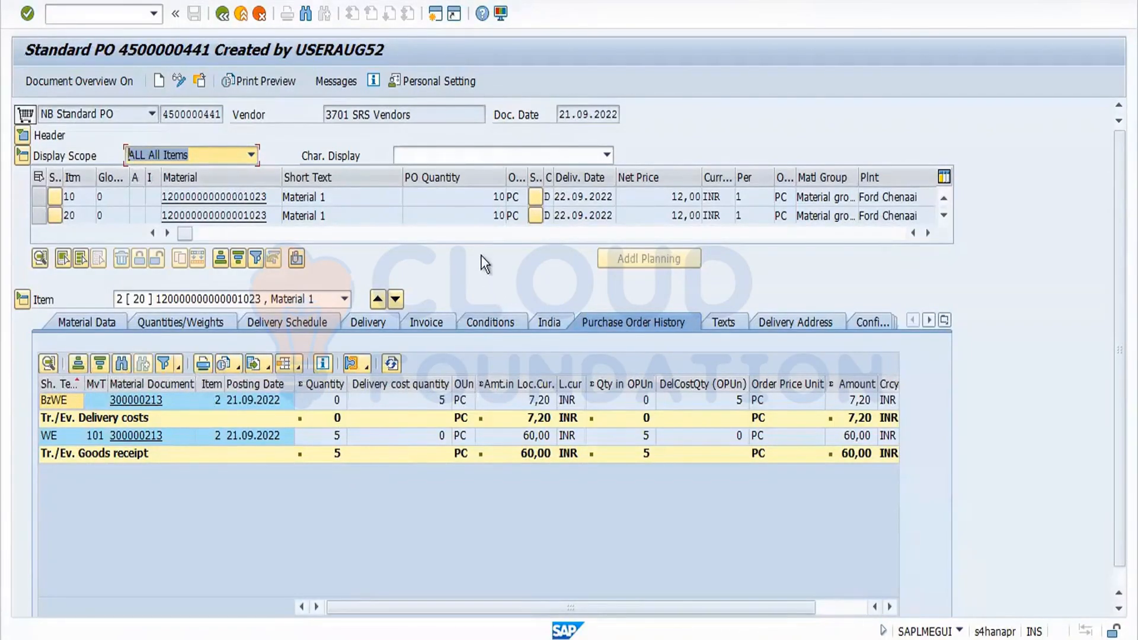
double_click(498, 215)
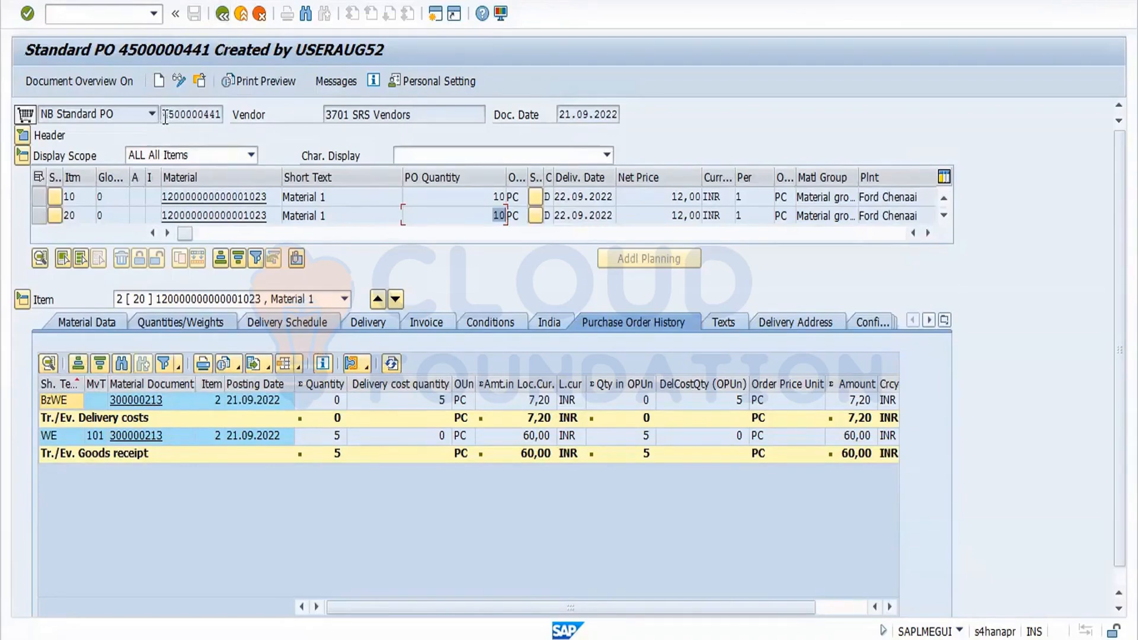
Switch to the Word notes and review the delivery completed indicator lines.
left_click_drag(162, 116, 247, 114)
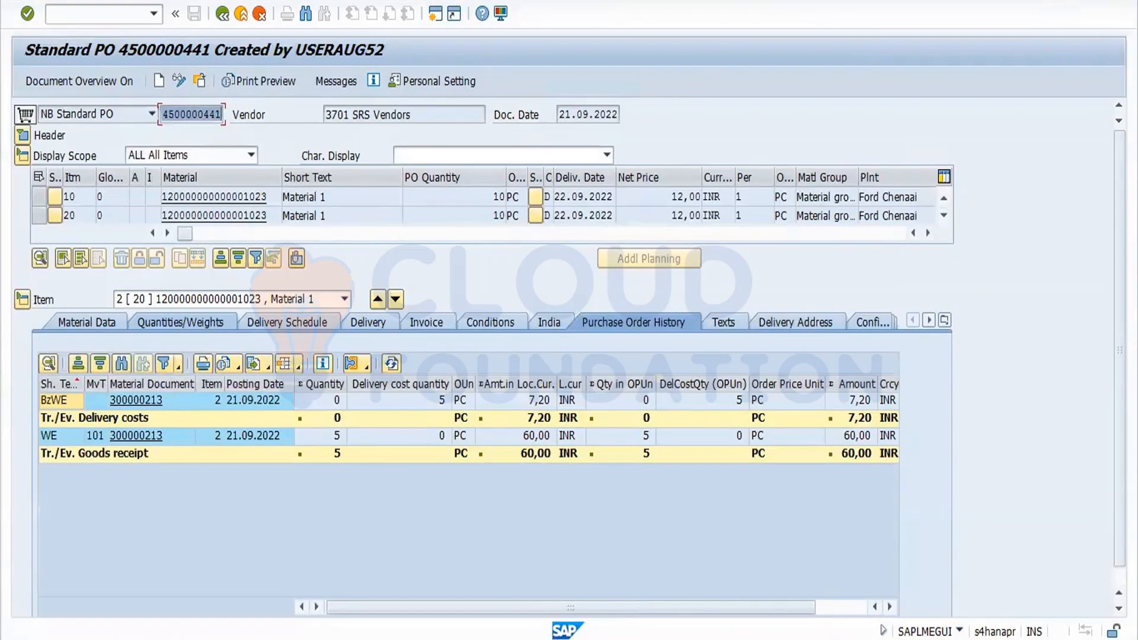
key("alt+Tab")
left_click_drag(360, 560, 454, 560)
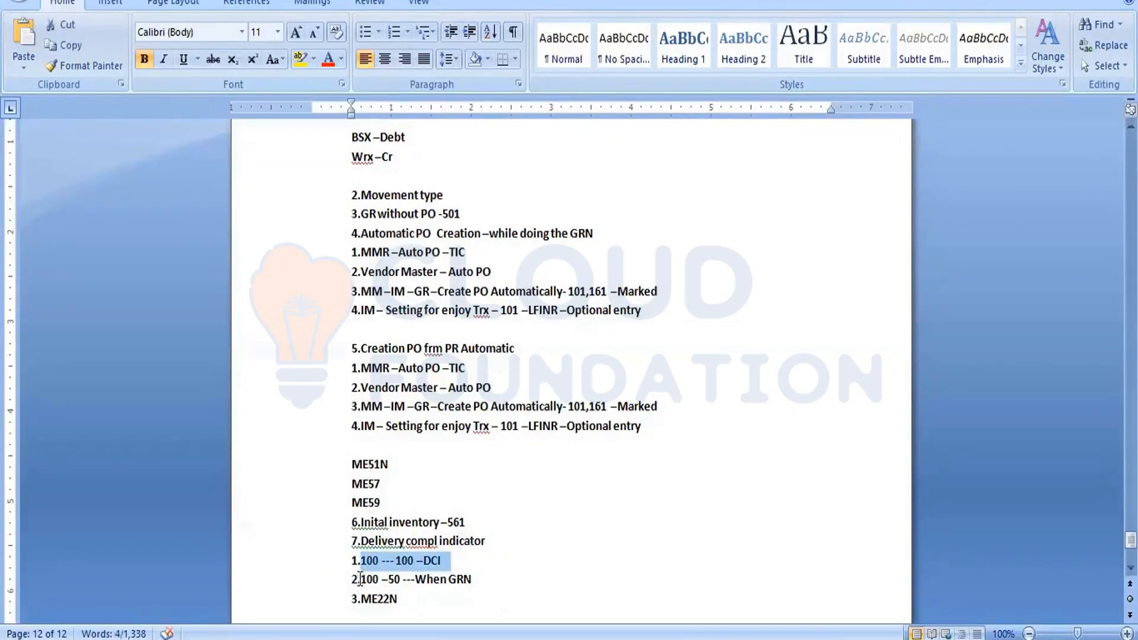
left_click_drag(360, 579, 414, 586)
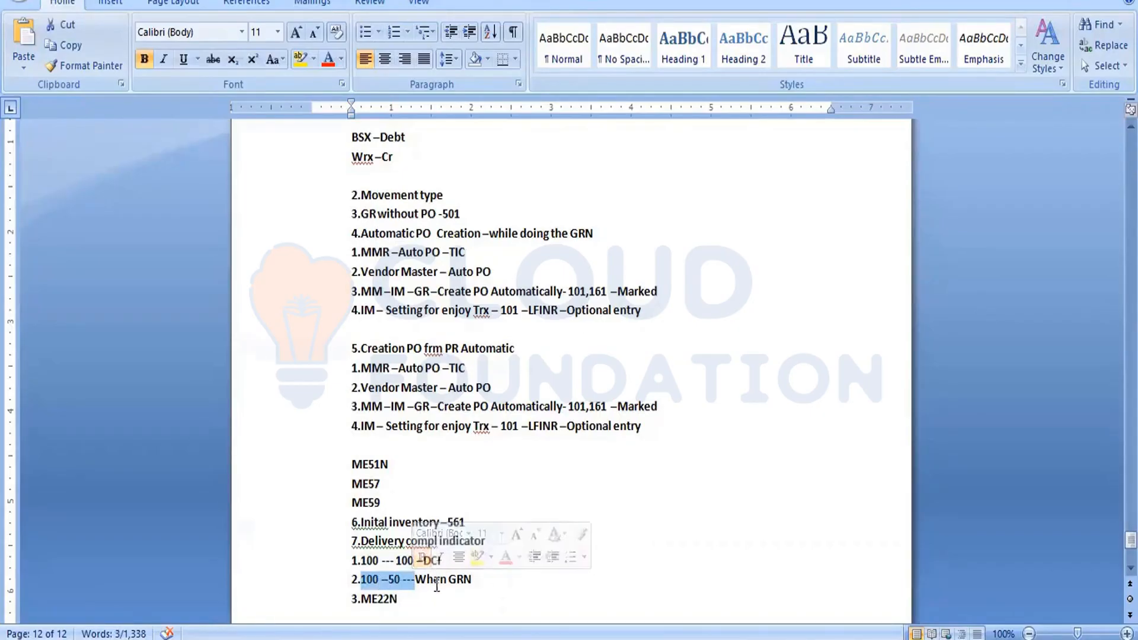
left_click_drag(433, 579, 482, 578)
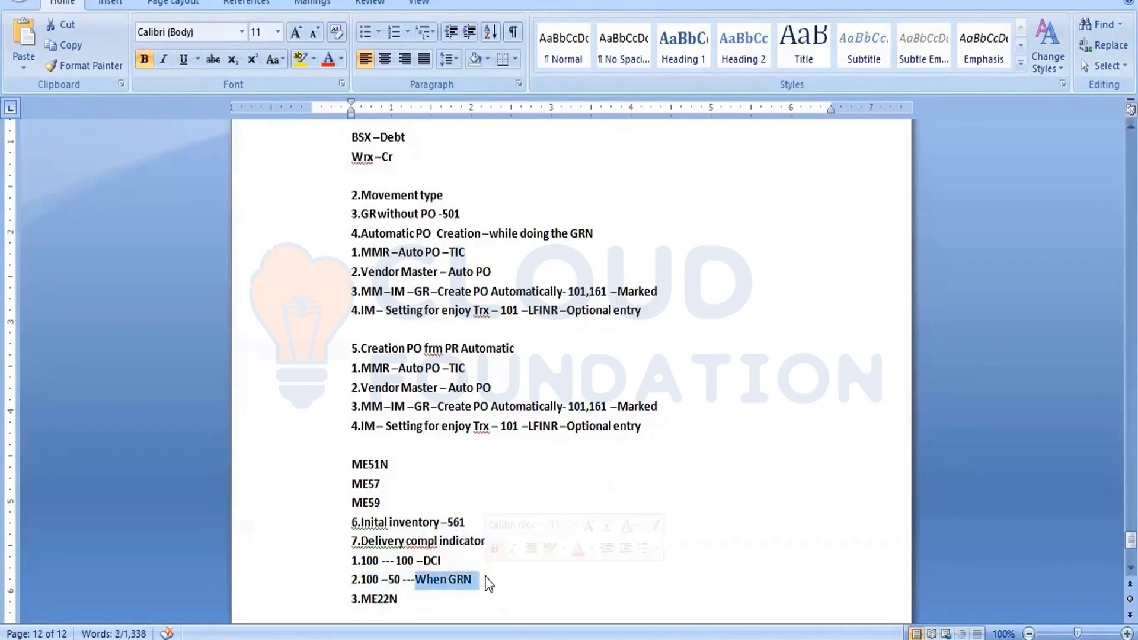
Append 'Manually set' after 'When GRN' in the second delivery completed note line.
left_click(487, 576)
type("---When GRN –")
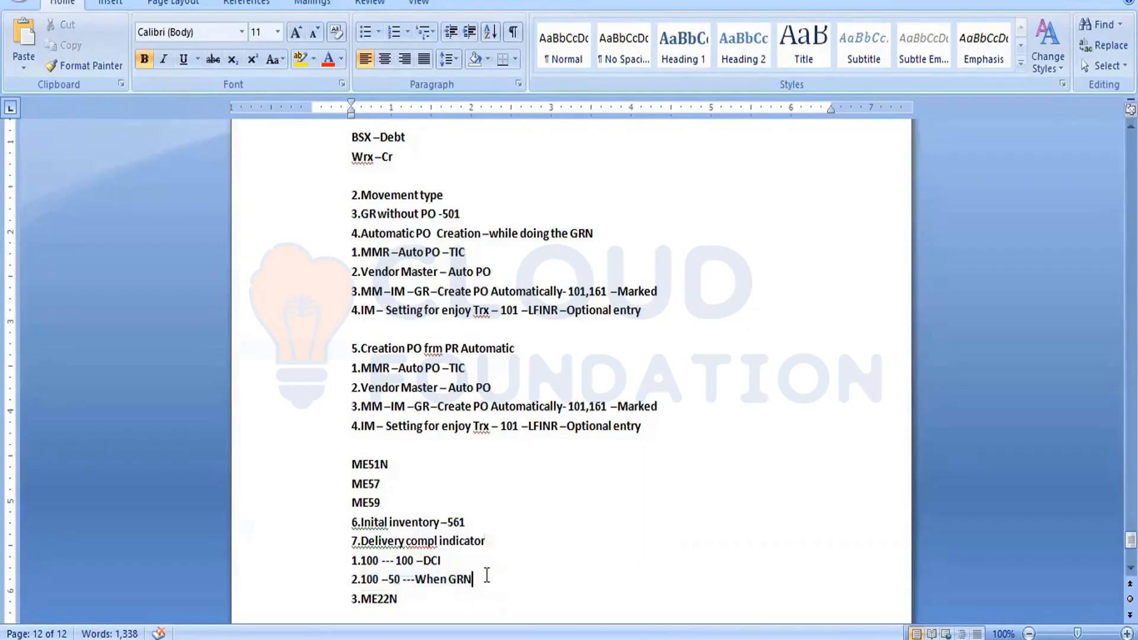
type("Manua")
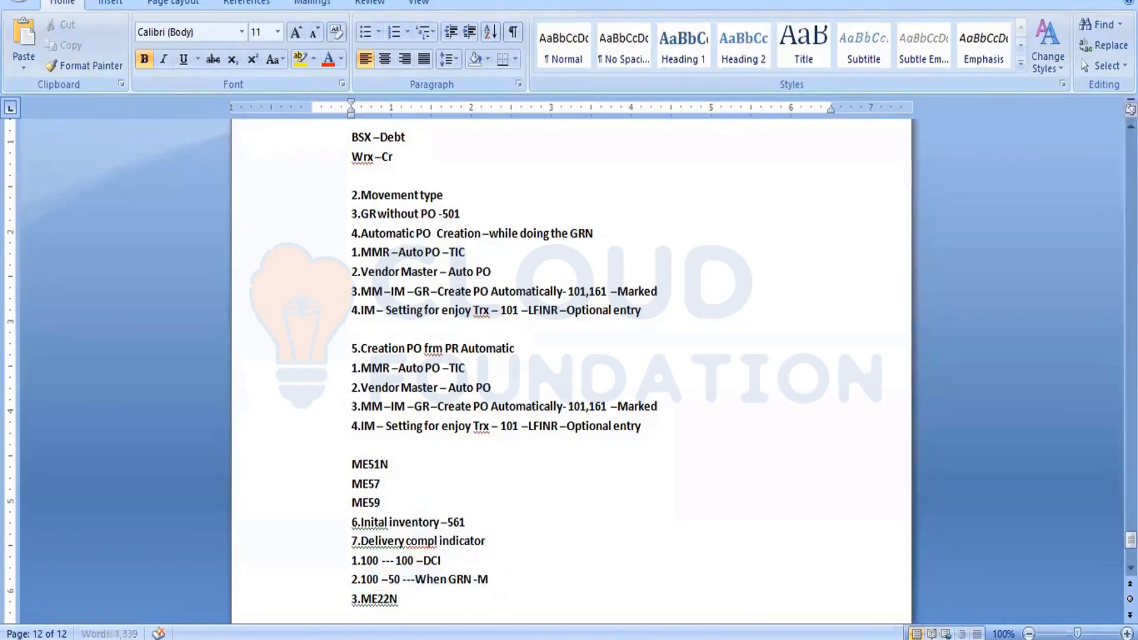
type("lly et")
type("t")
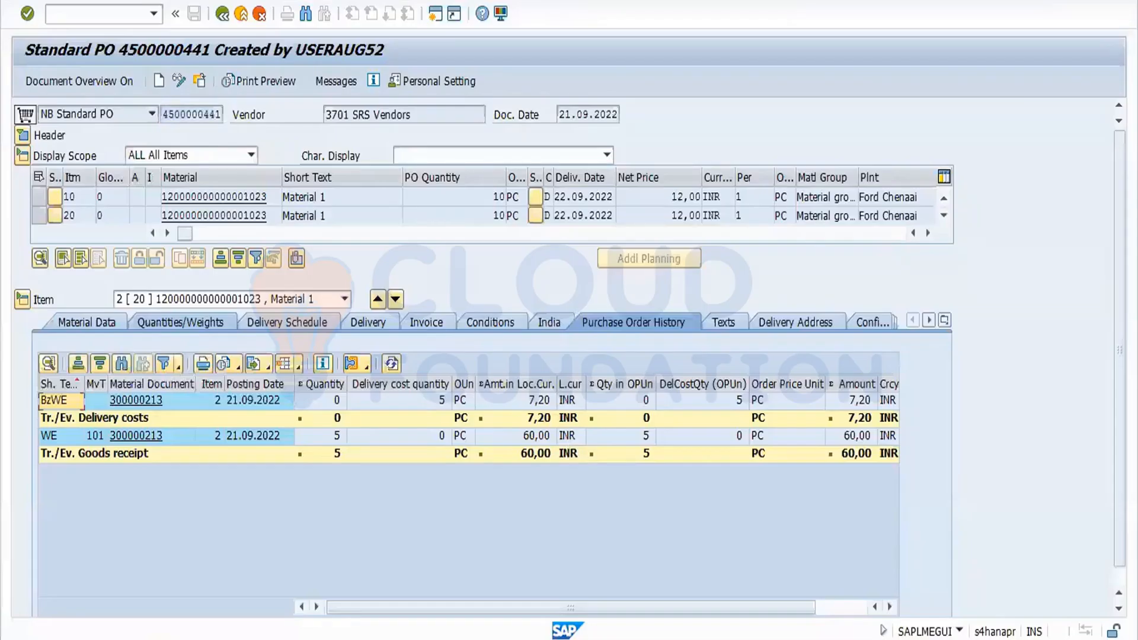
Start creating a new NB Standard PO for vendor 3701.
left_click(223, 13)
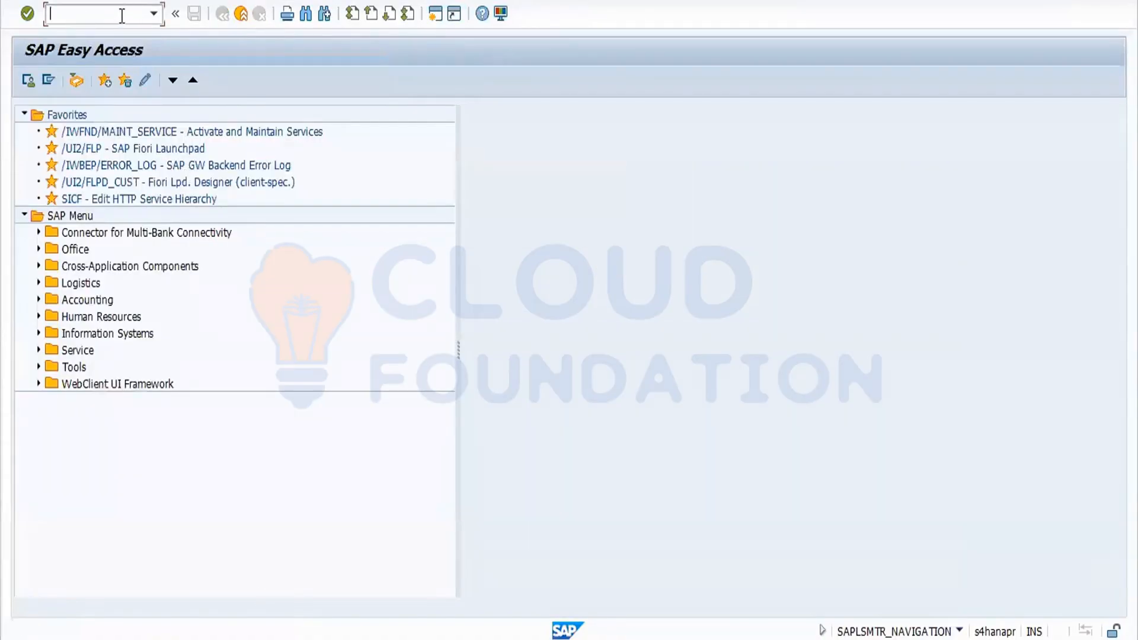
type("ME21N")
key("Return")
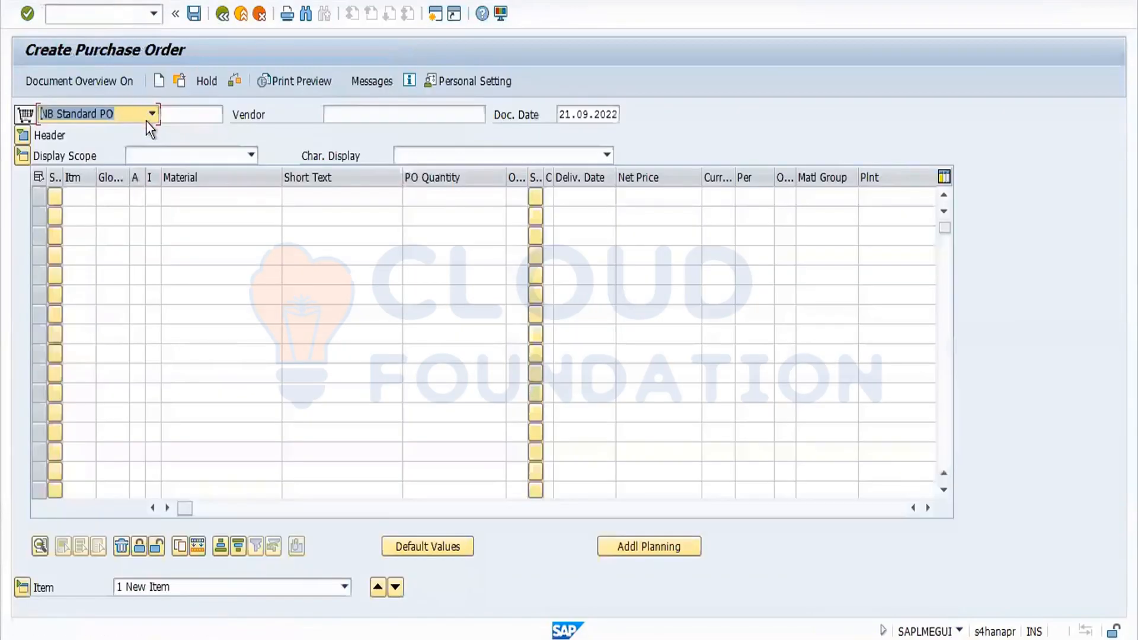
left_click(152, 114)
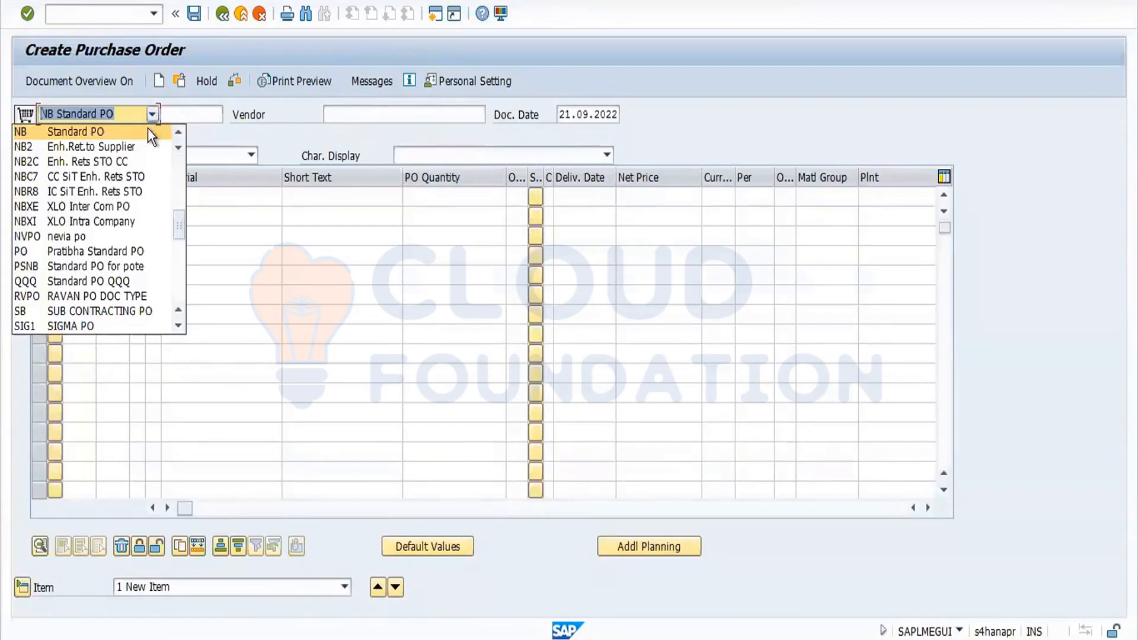
left_click(148, 128)
left_click(351, 111)
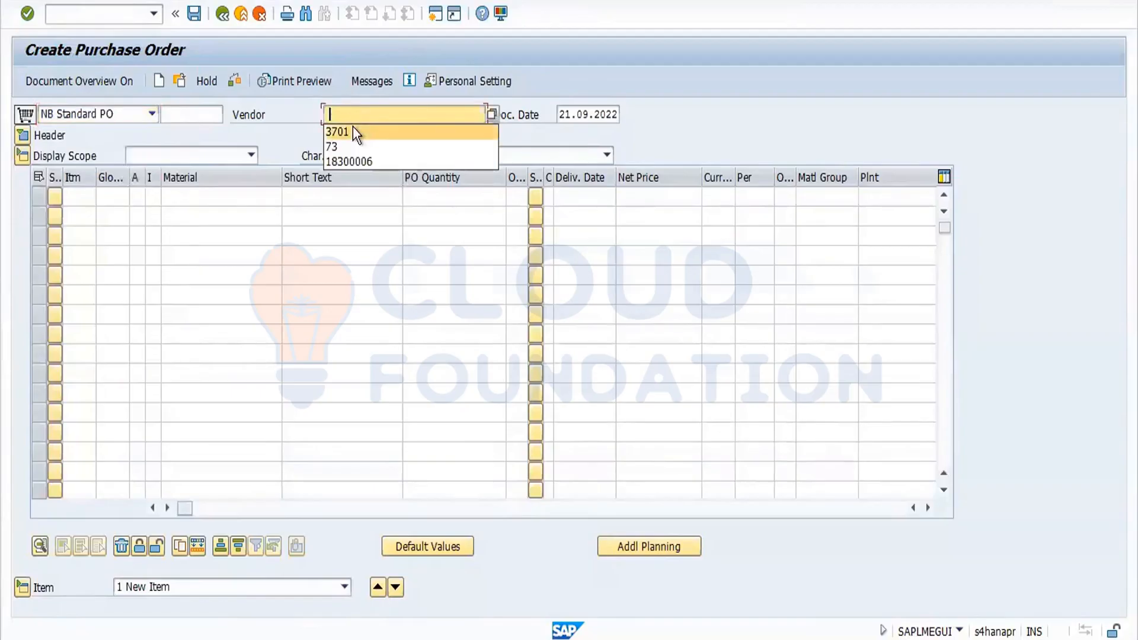
left_click(354, 128)
key("Return")
Enter purchasing organization FORD, purchasing group 001 and company code FORD in the organizational data.
left_click(155, 176)
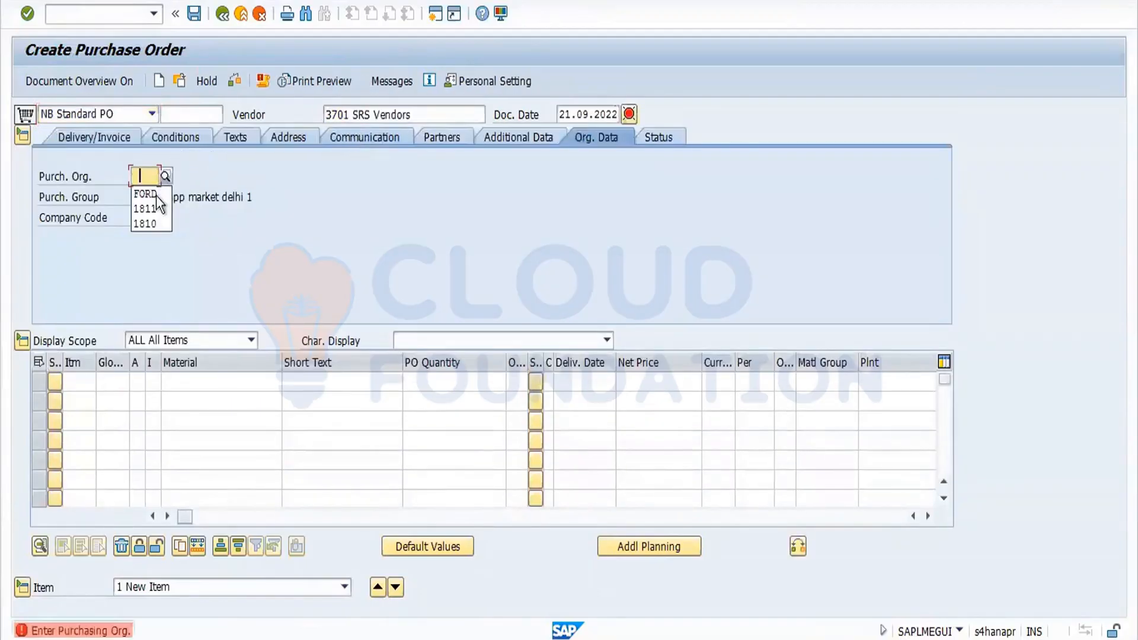
left_click(155, 197)
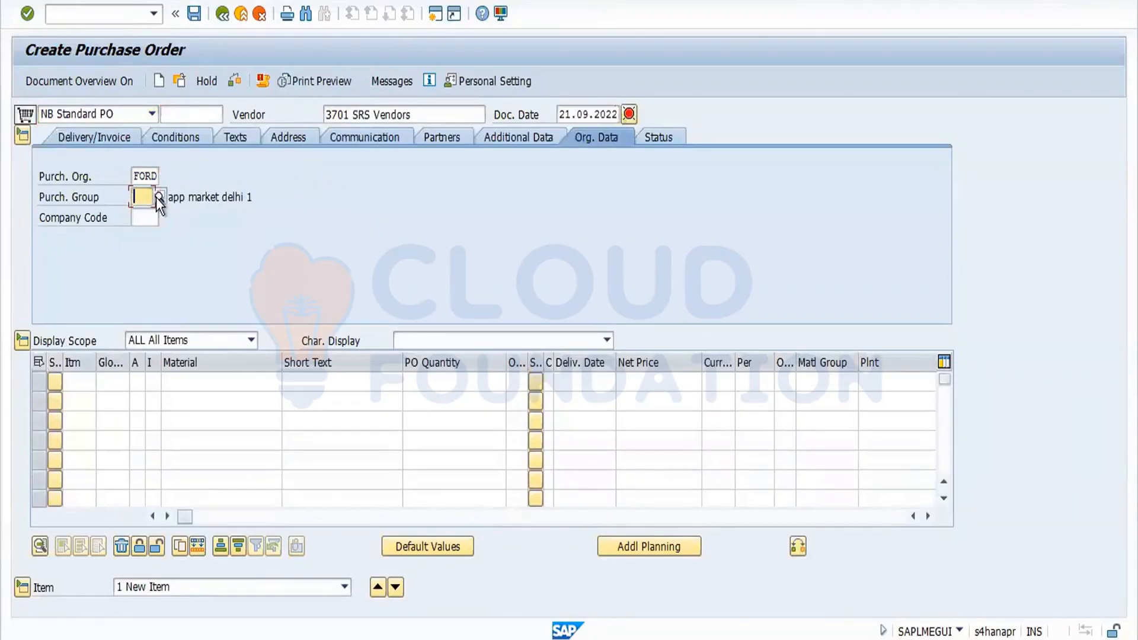
left_click(144, 212)
left_click(145, 218)
left_click(146, 236)
left_click(181, 385)
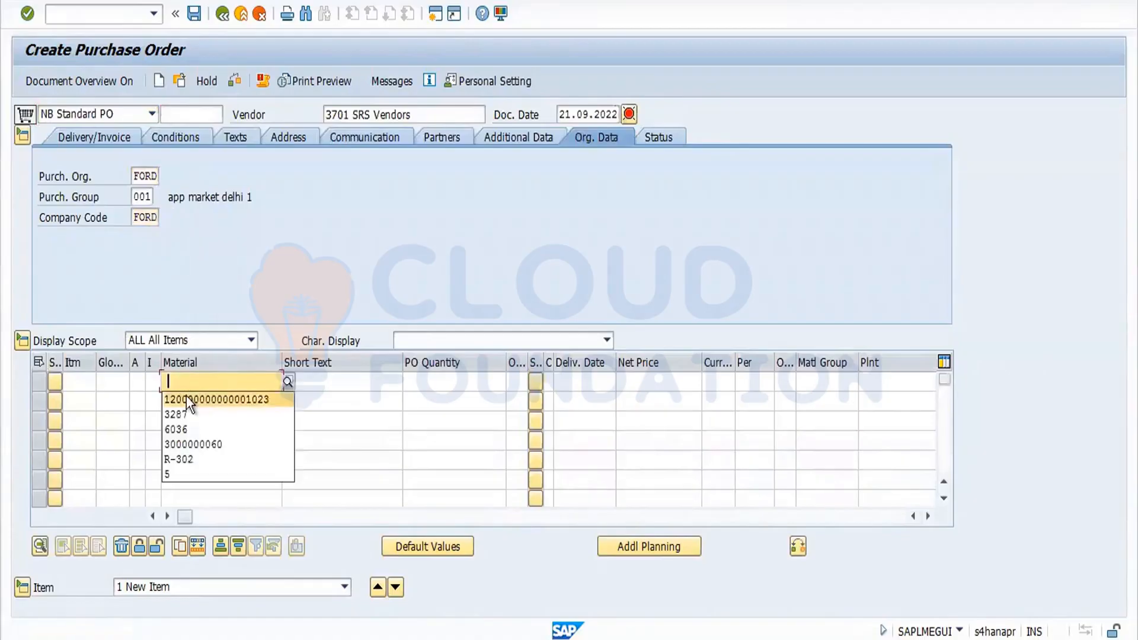
left_click(186, 396)
key("Return")
left_click(496, 375)
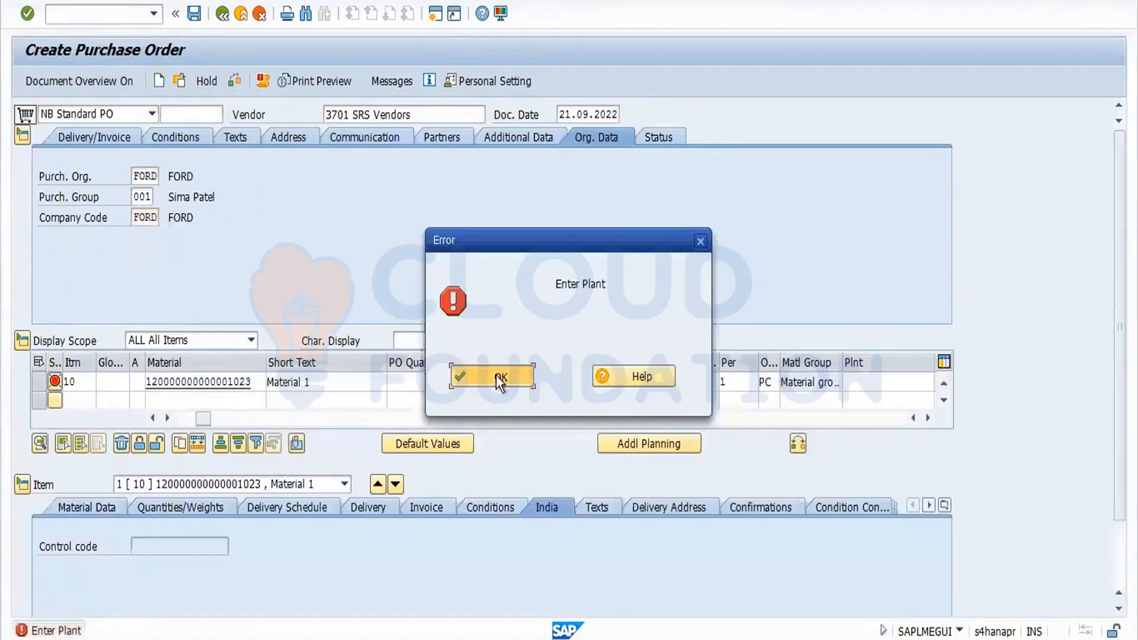
Set the item's plant to FORD and its PO quantity to 100.
key("space")
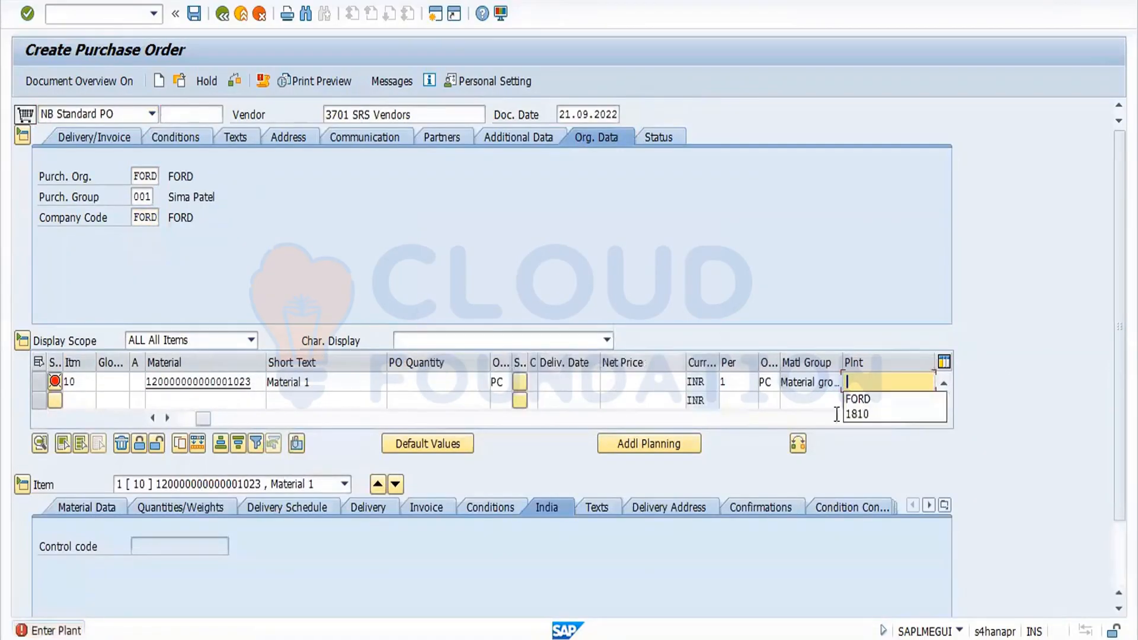
left_click(868, 399)
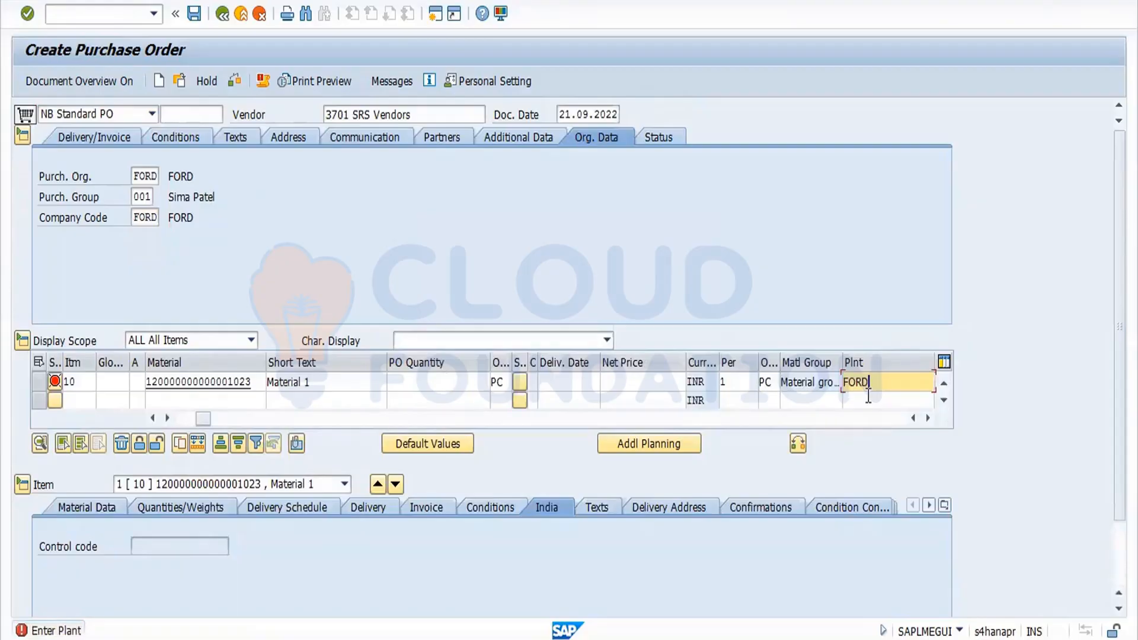
key("Return")
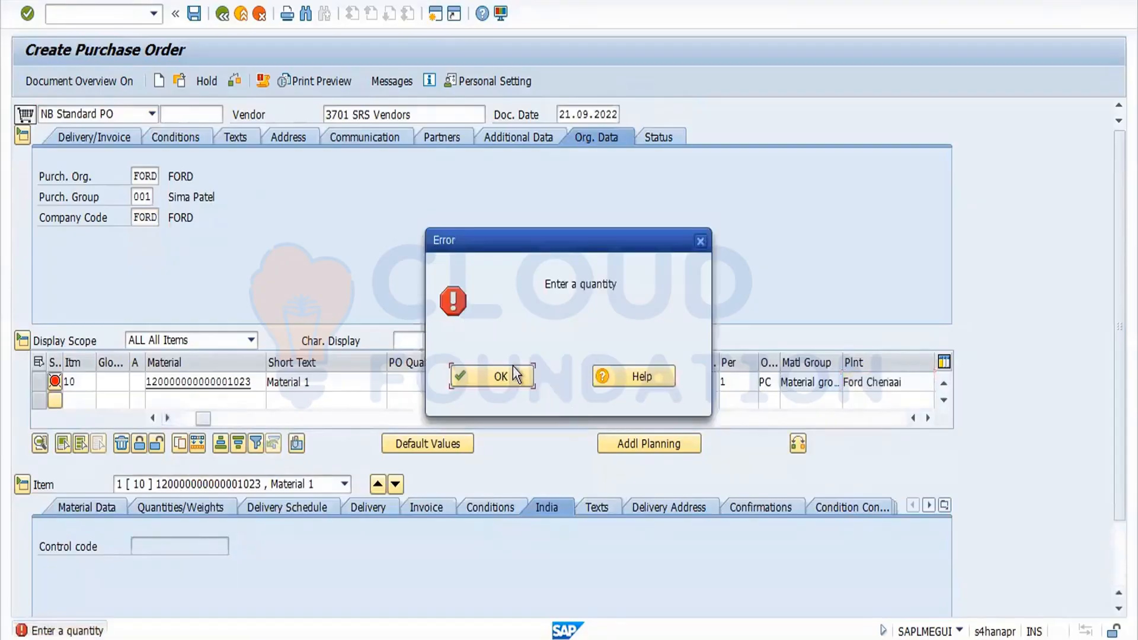
left_click(513, 367)
type("100")
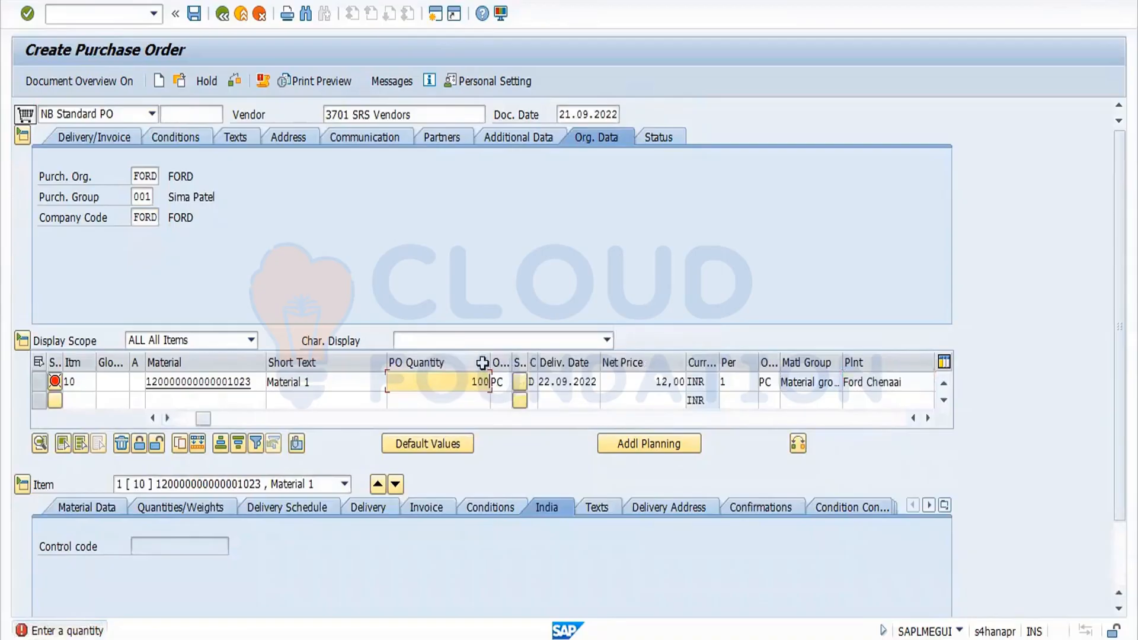
key("Return")
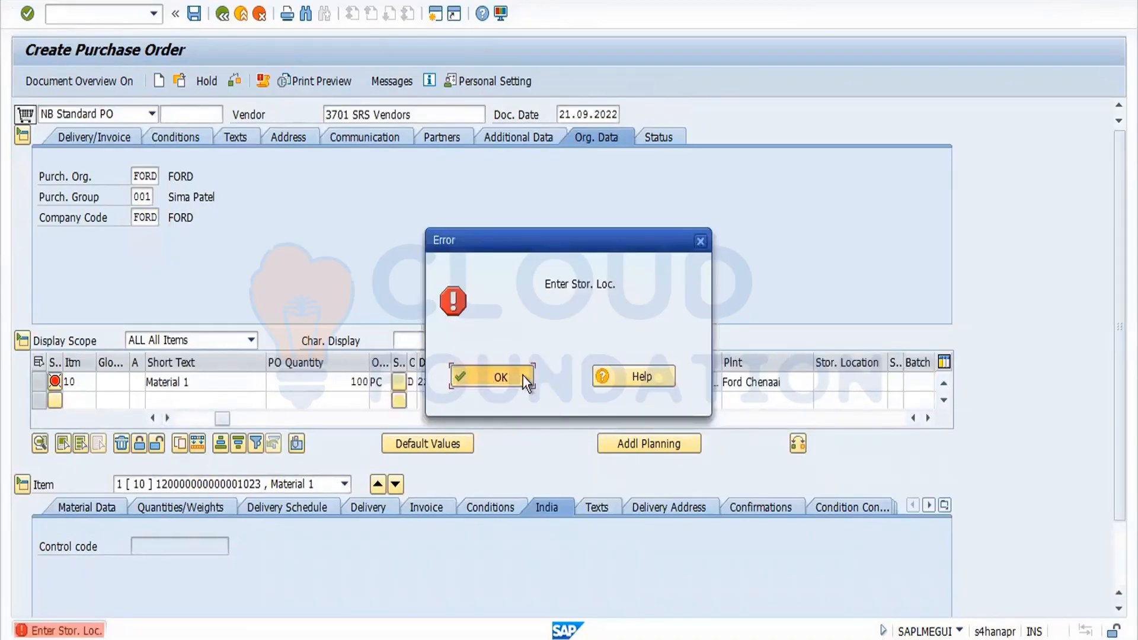
left_click(523, 377)
Choose a storage location for the item, accept the material warning, and save the purchase order.
left_click(835, 388)
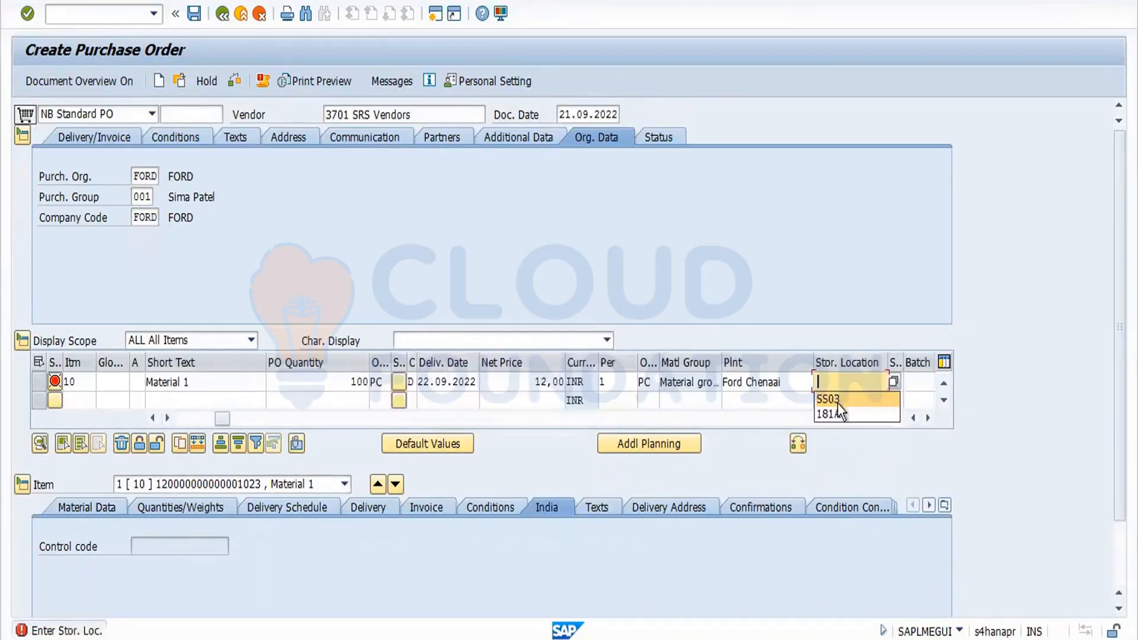
left_click(837, 403)
key("Return")
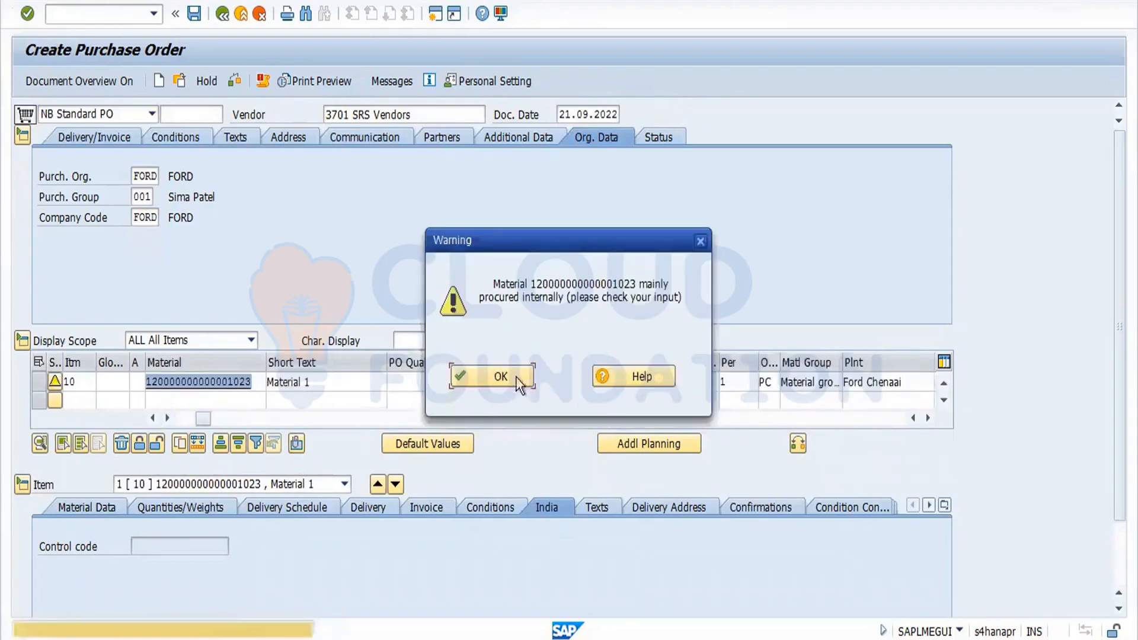
left_click(501, 376)
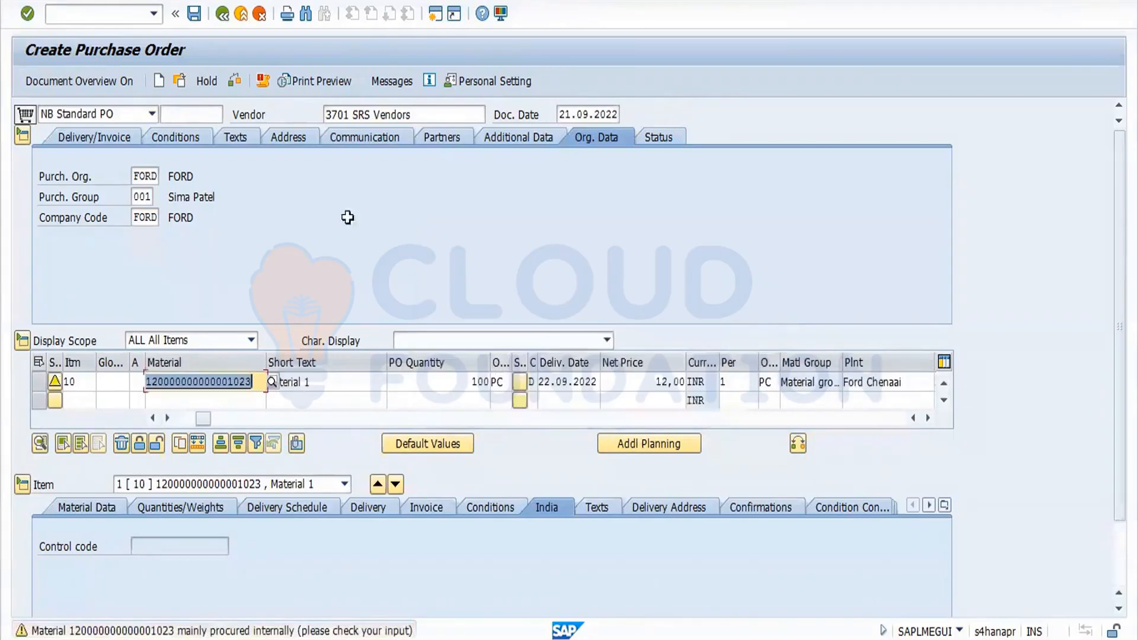
left_click(196, 16)
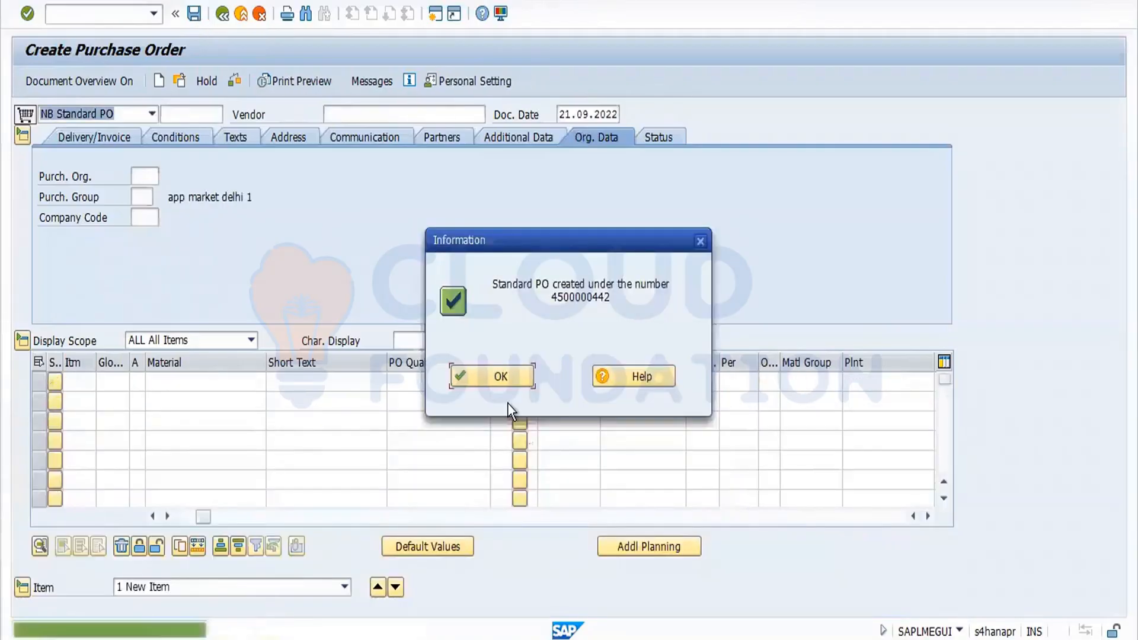
left_click(495, 368)
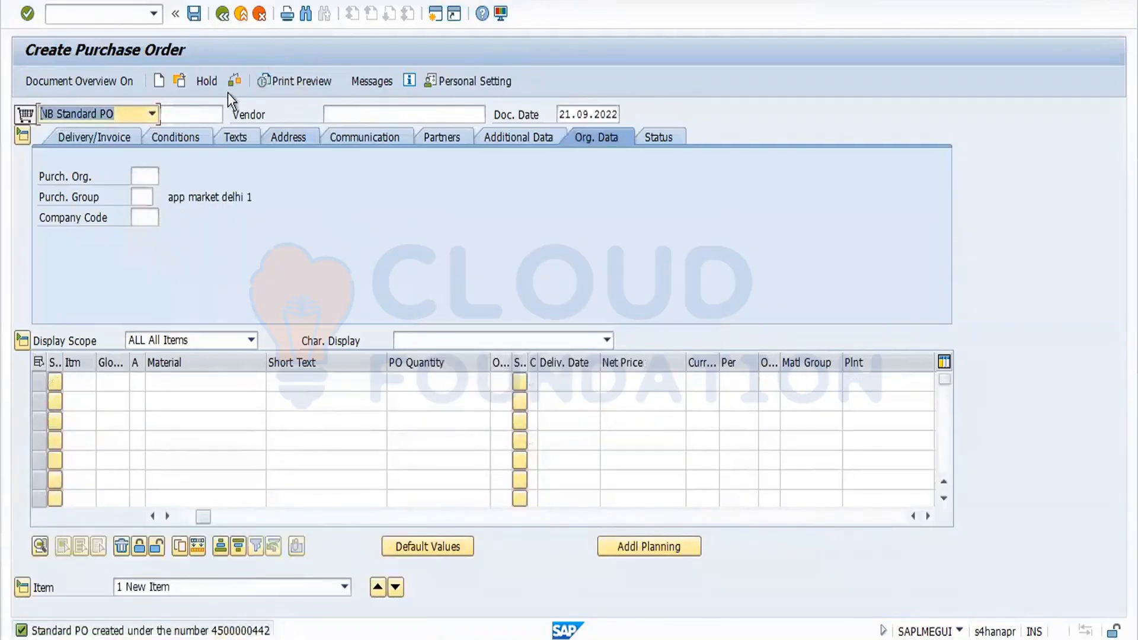
left_click(180, 83)
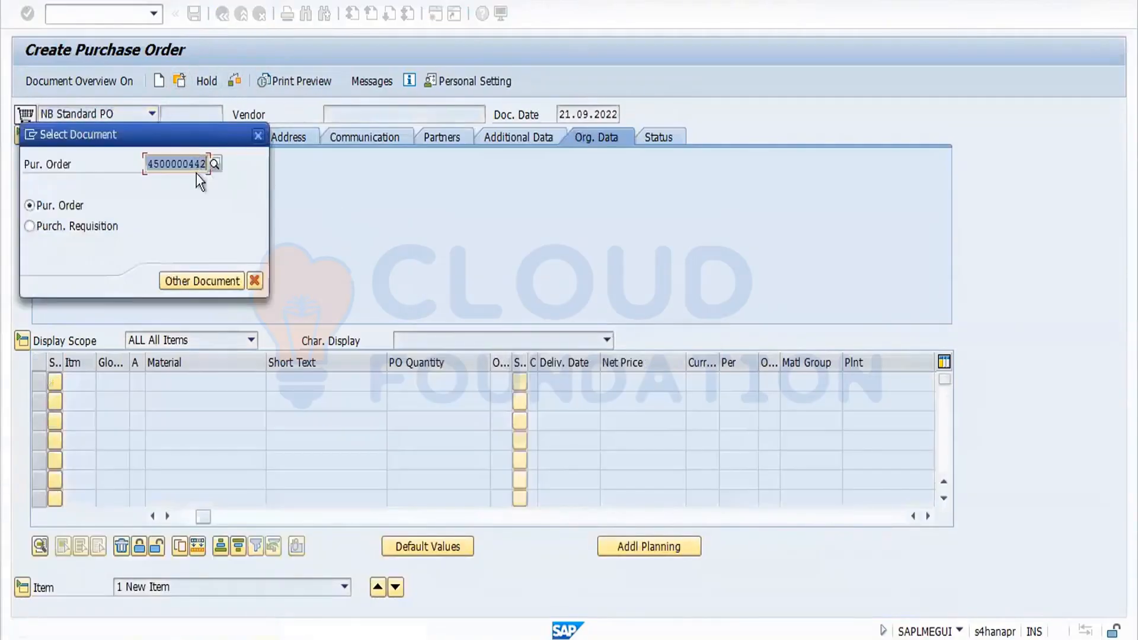
left_click_drag(148, 165, 237, 172)
key("ctrl+c")
left_click(258, 135)
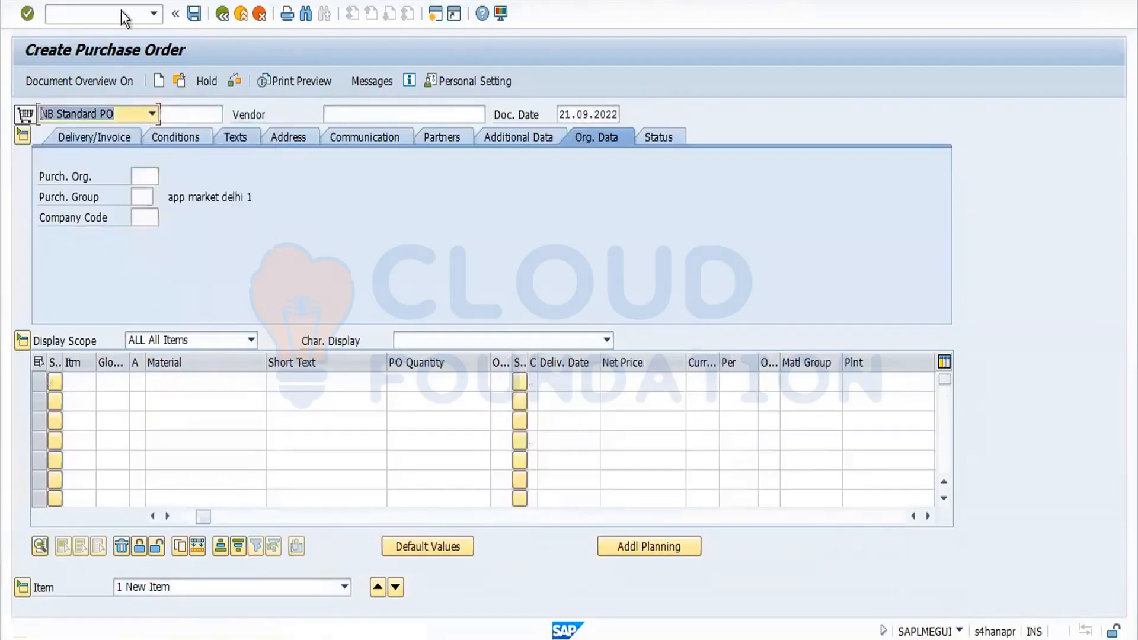
left_click(122, 20)
type("/nme21n")
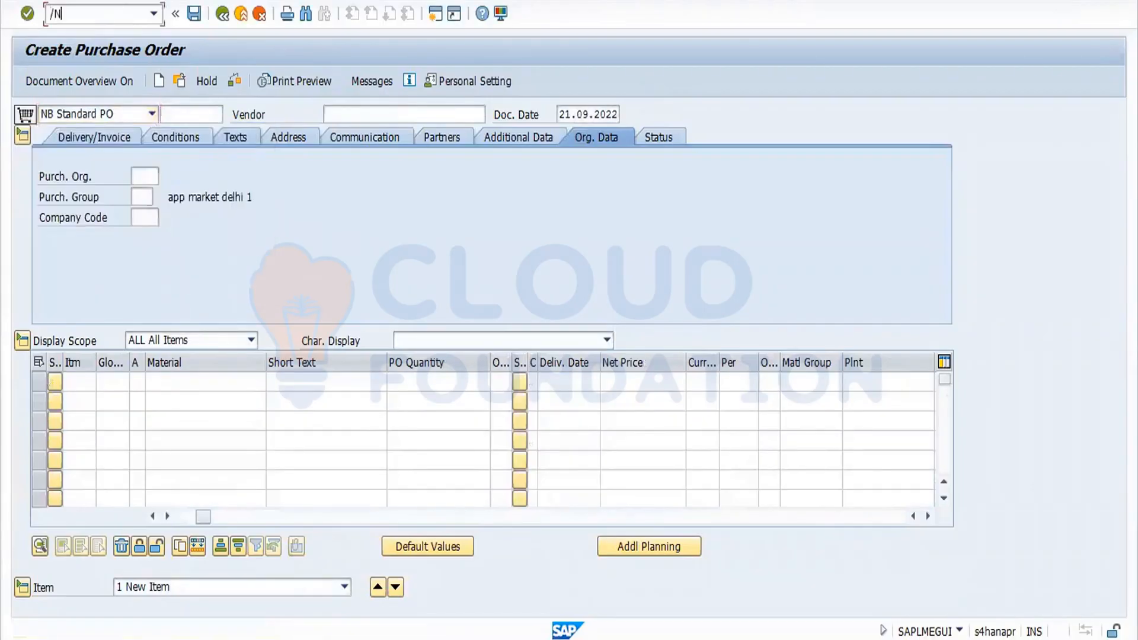
key("Return")
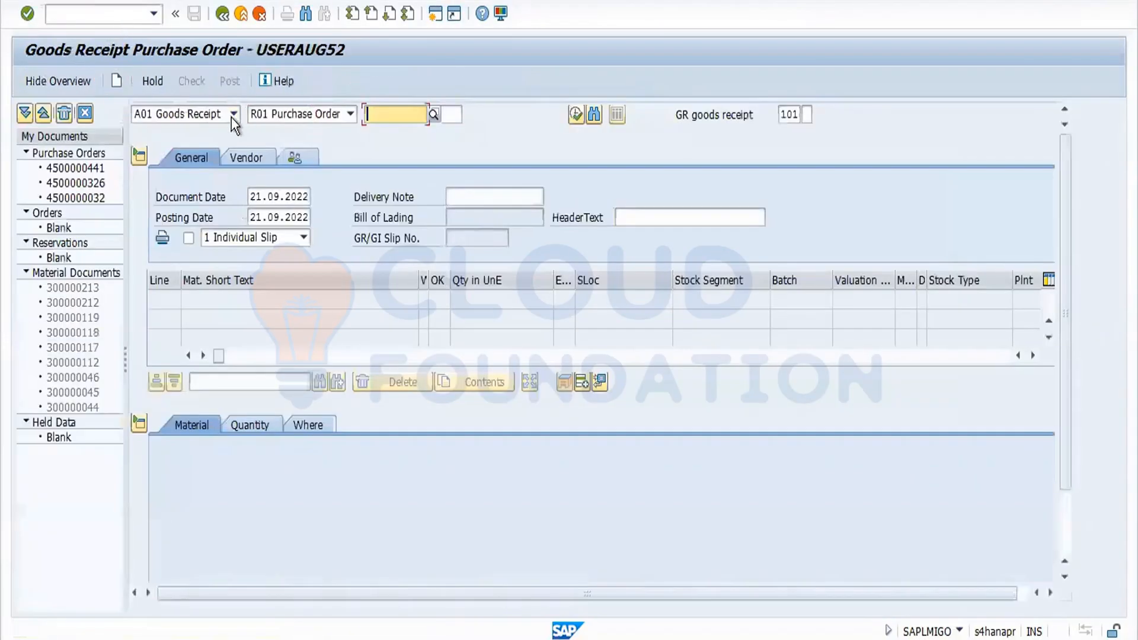
key("ctrl+v")
key("Return")
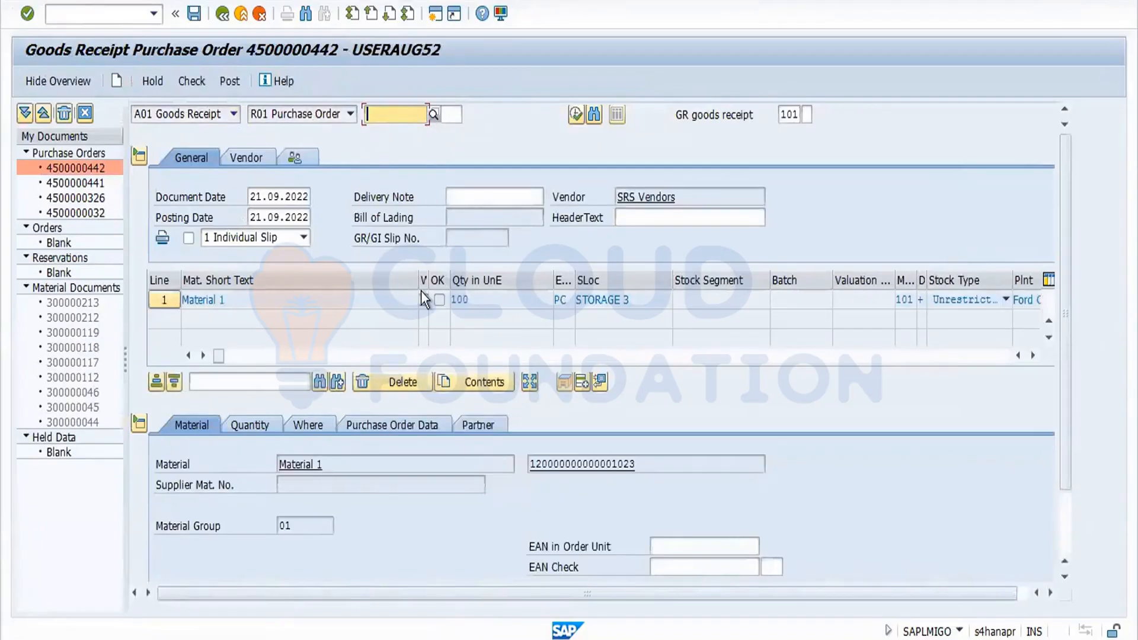
Open the quantity distribution for the goods receipt item, marking the delete-lines tip to be skipped in future.
left_click(534, 384)
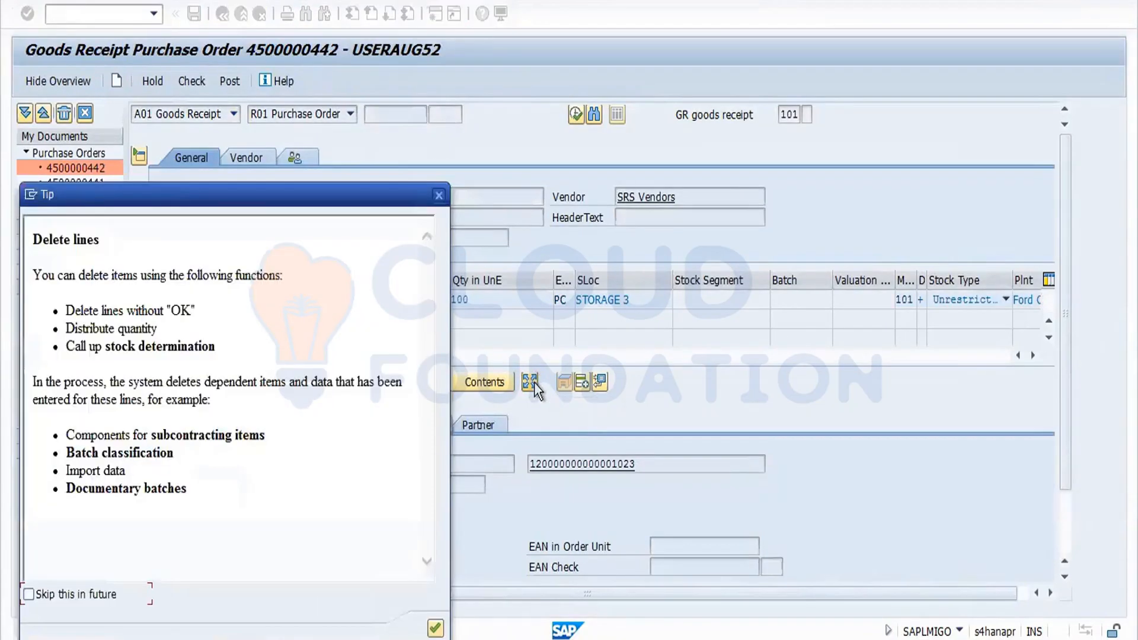
left_click(33, 597)
left_click_drag(346, 186, 346, 52)
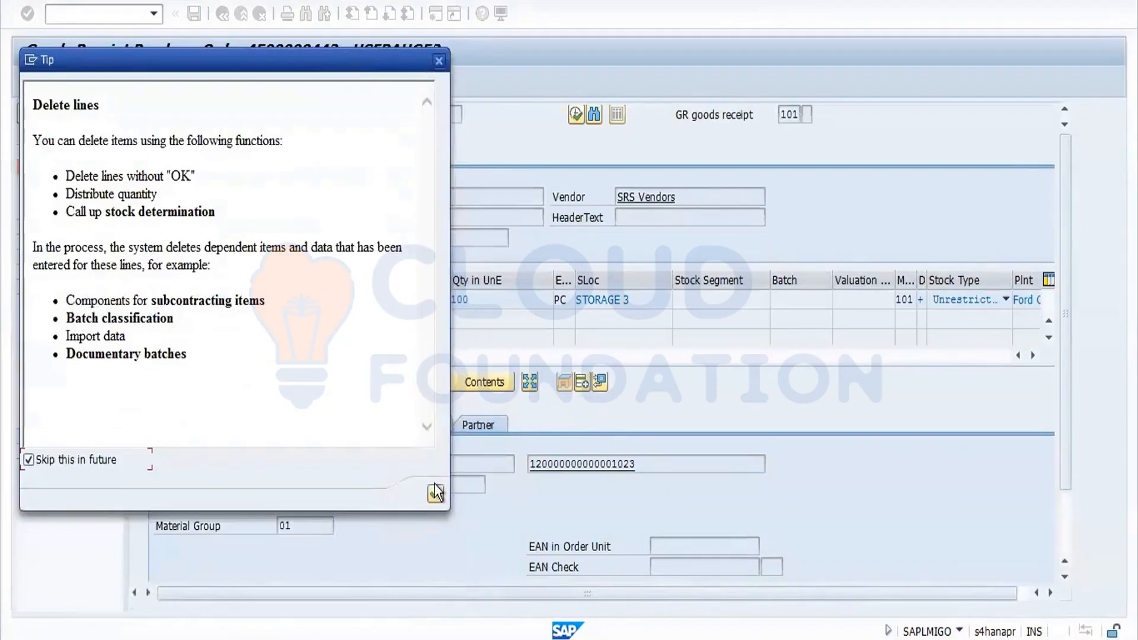
left_click(436, 499)
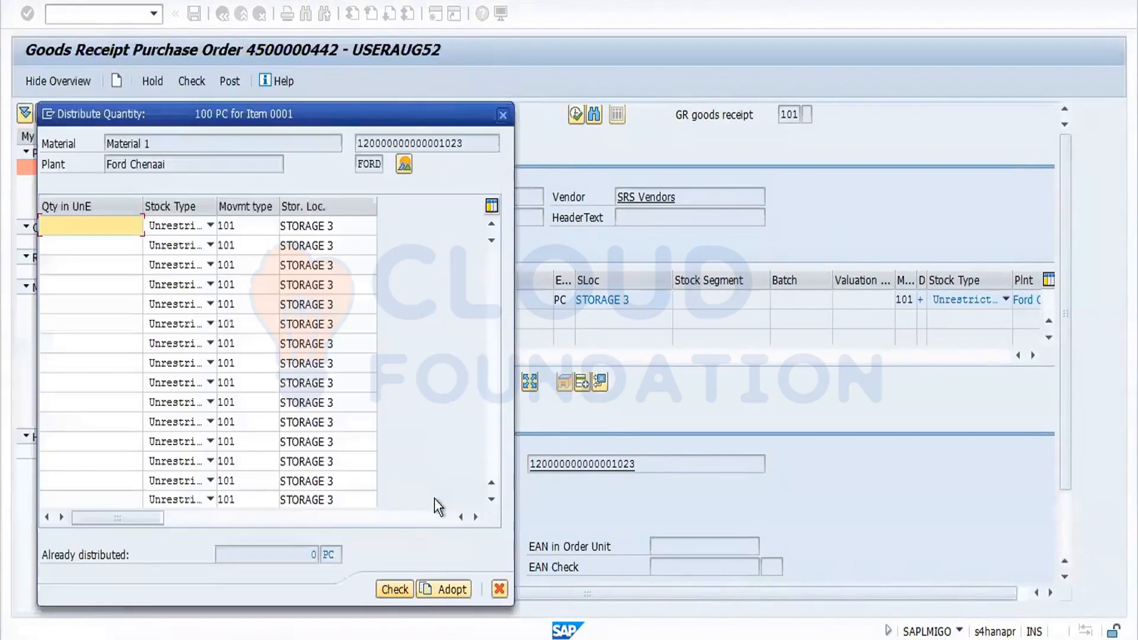
Split the item quantity into three lines of 50, 30 and 20.
type("50")
left_click(82, 249)
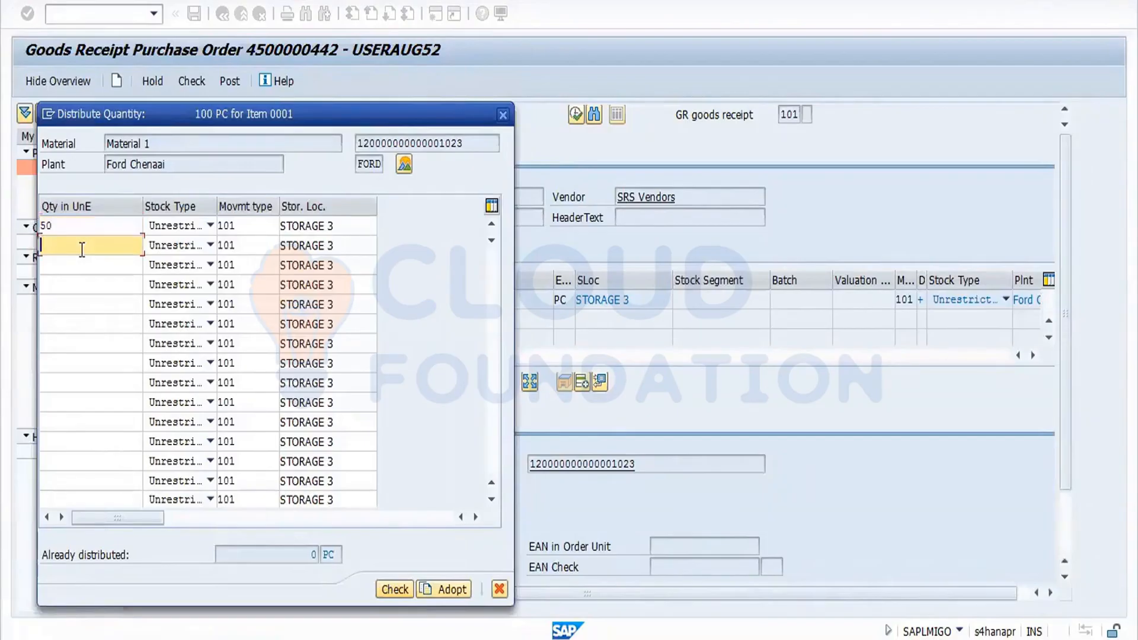
type("30")
left_click(69, 268)
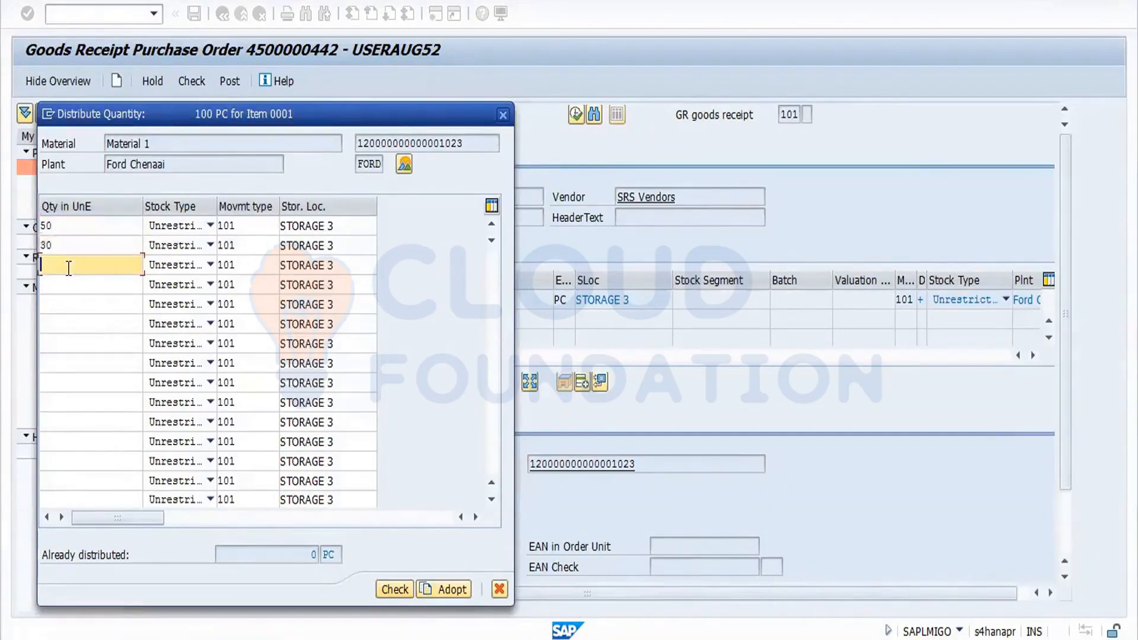
type("20")
Set the 30 line to Quality Inspection and the 20 line to Blocked stock, then check and adopt the distribution.
left_click(207, 248)
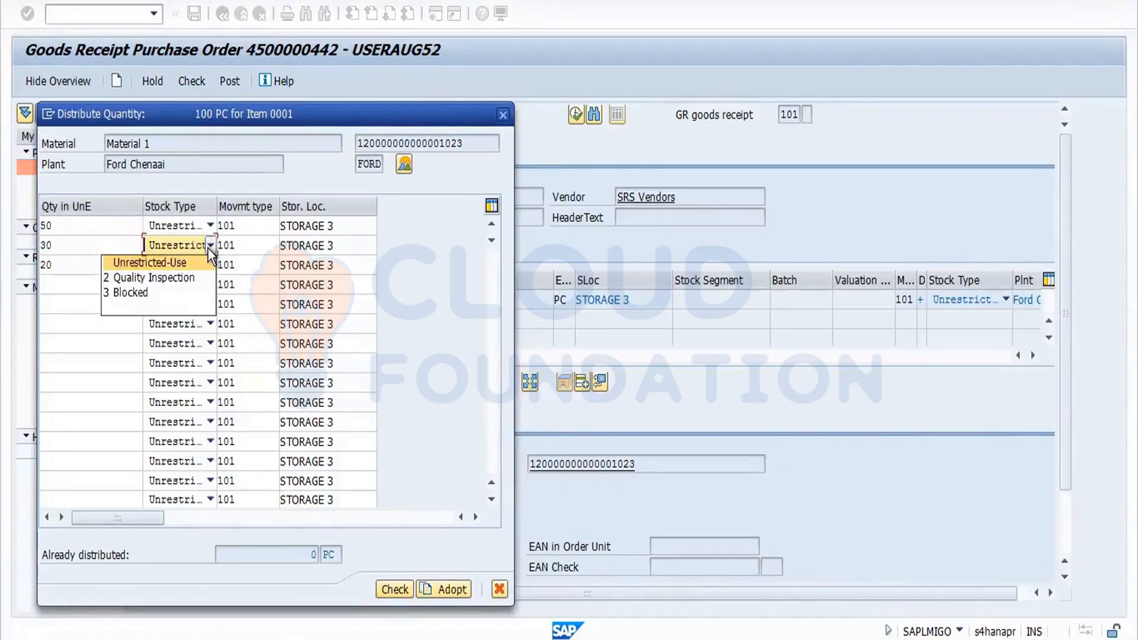
left_click(186, 278)
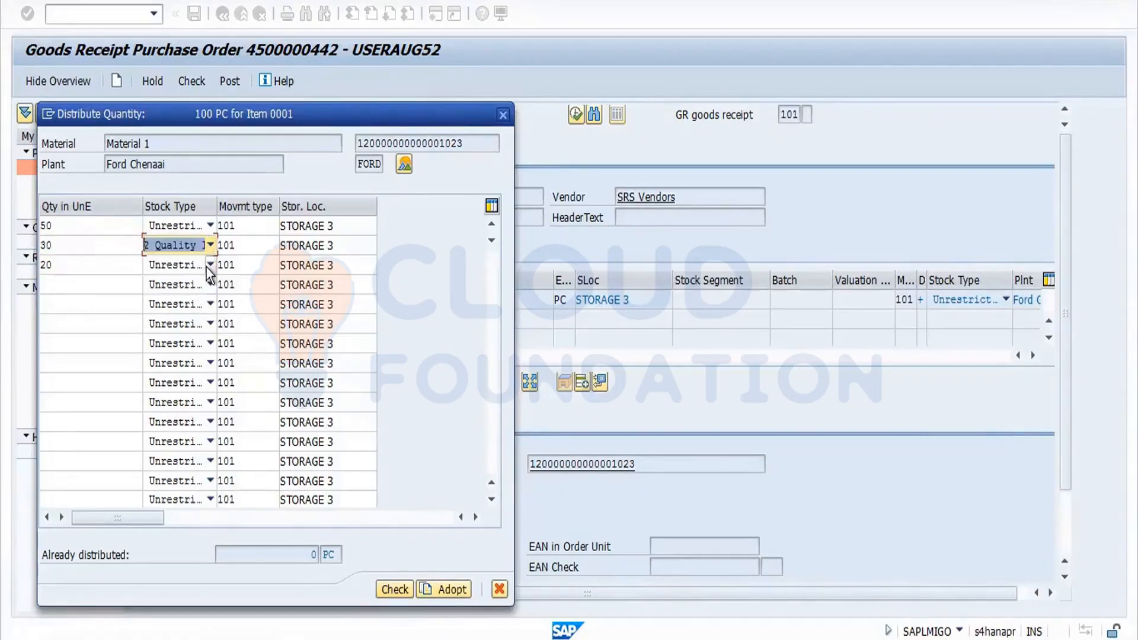
left_click(208, 266)
left_click(155, 314)
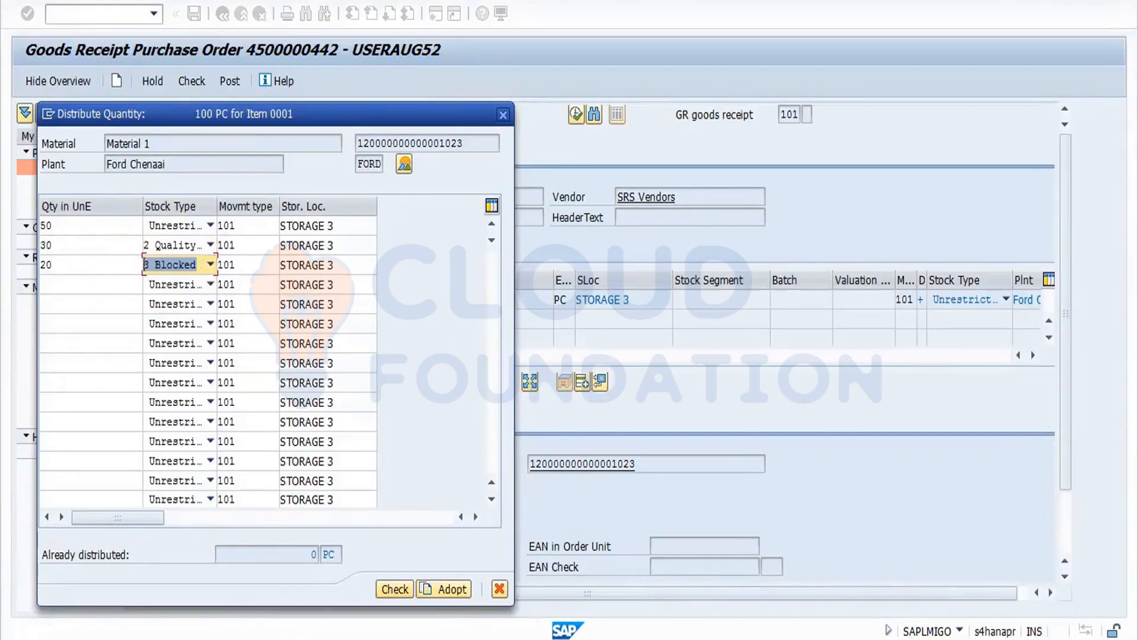
left_click(403, 586)
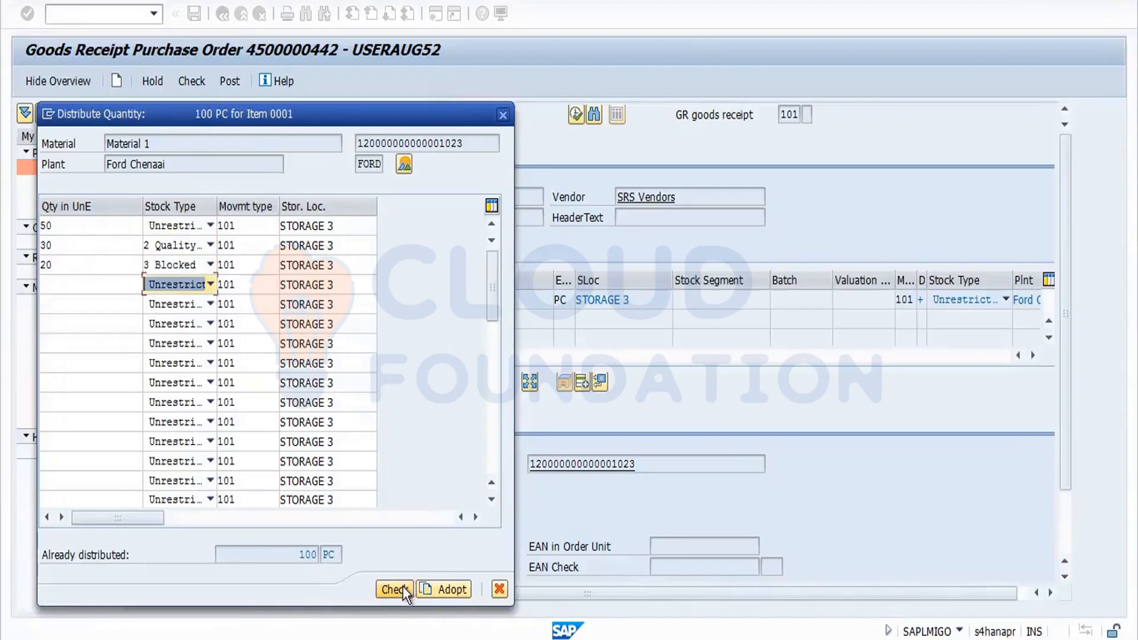
left_click(440, 586)
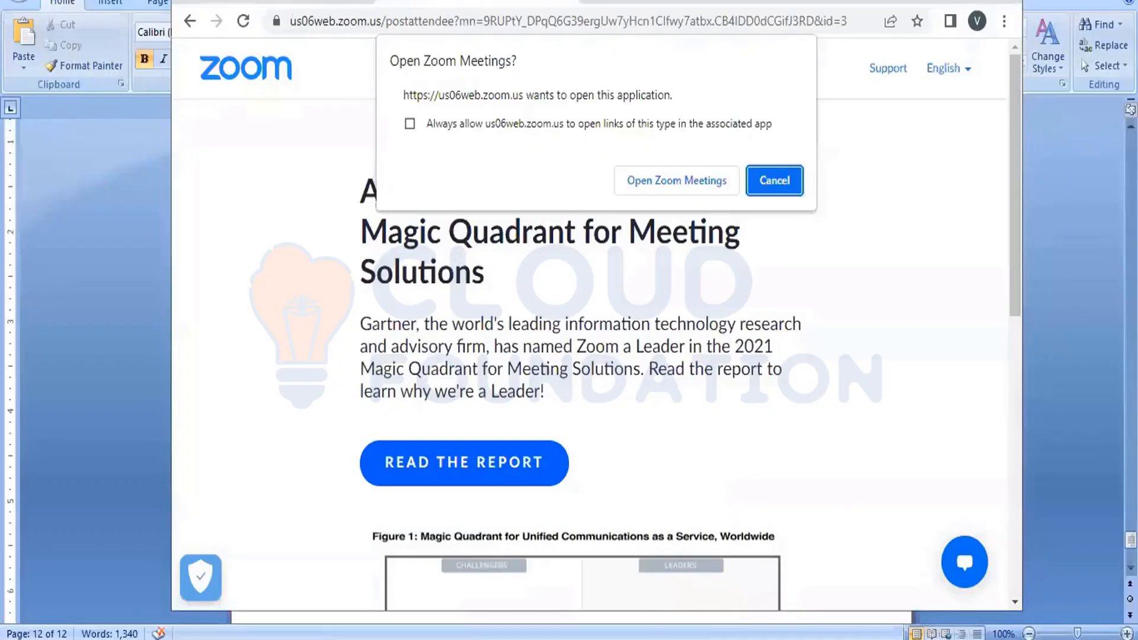
Switch to the Word notes and add a new heading '8.Distribution Qty' below the delivery completed notes.
key("alt+Tab")
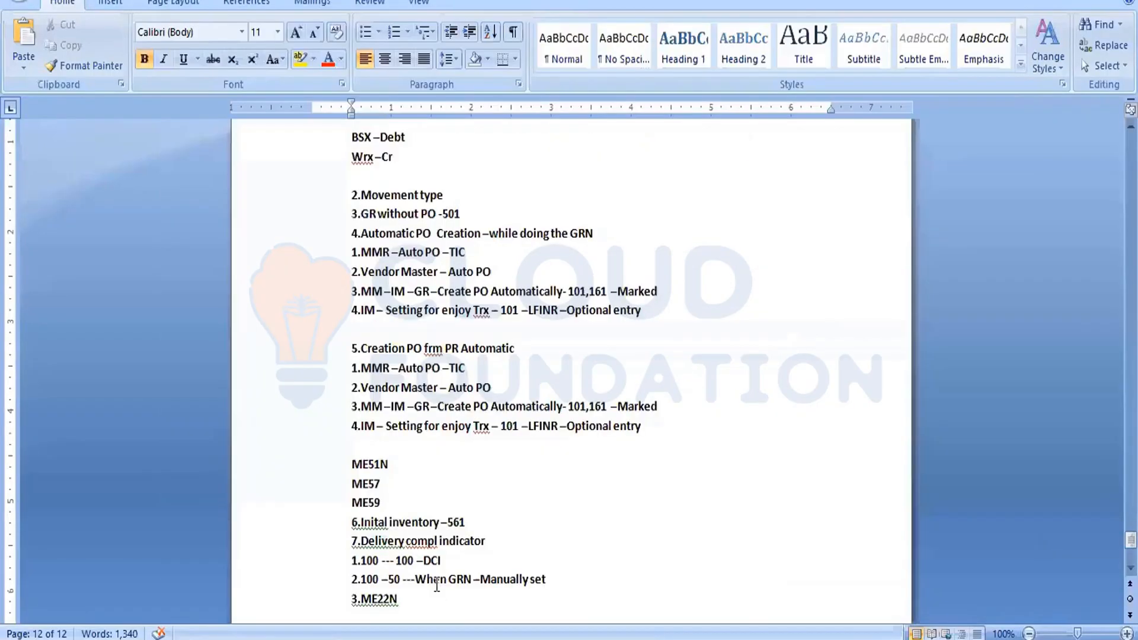
scroll(670, 434, "down", 3)
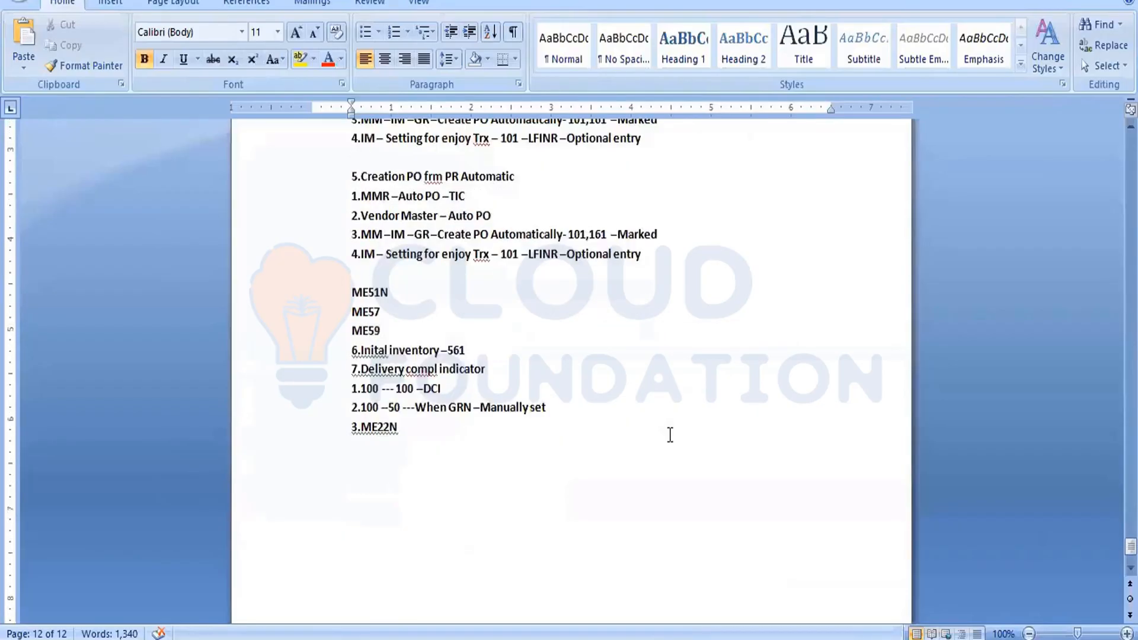
key("BackSpace")
key("BackSpace")
key("BackSpace")
key("BackSpace")
key("BackSpace")
key("BackSpace")
type("8.Sistri")
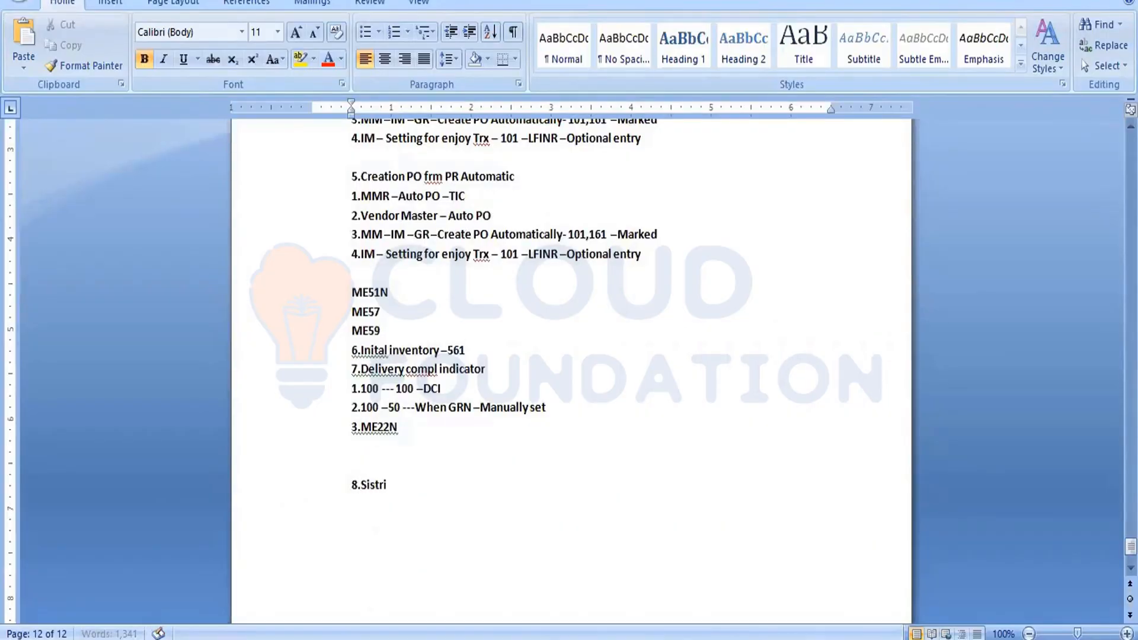
type("ubution")
key("BackSpace")
key("BackSpace")
key("BackSpace")
key("BackSpace")
key("BackSpace")
key("BackSpace")
key("BackSpace")
key("BackSpace")
key("BackSpace")
key("BackSpace")
key("BackSpace")
key("BackSpace")
key("BackSpace")
type("D")
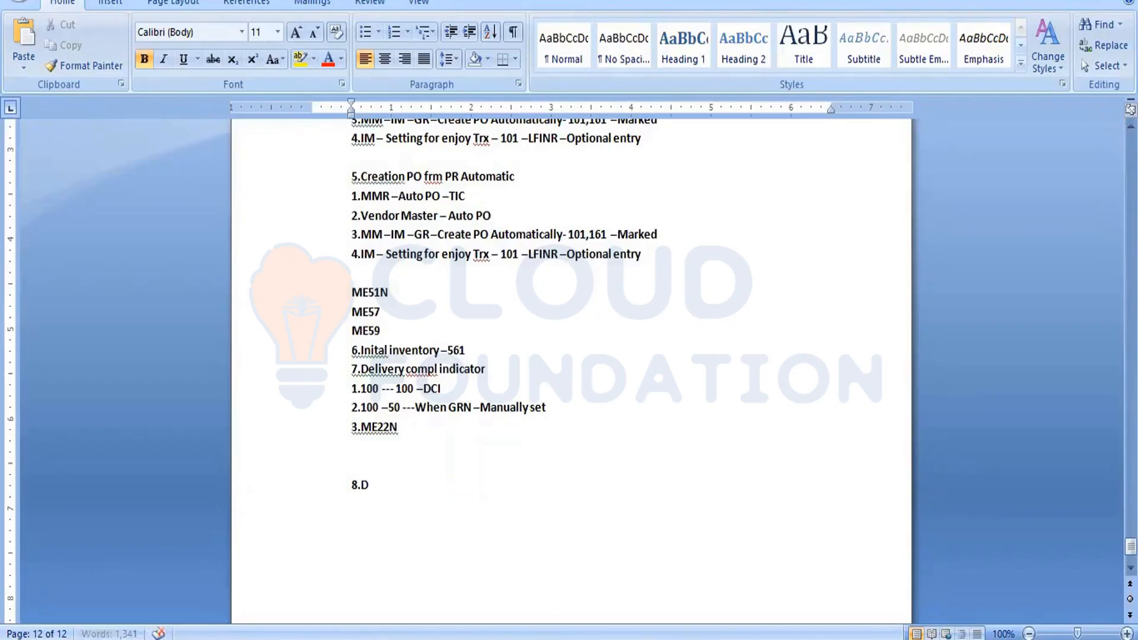
type("istribut")
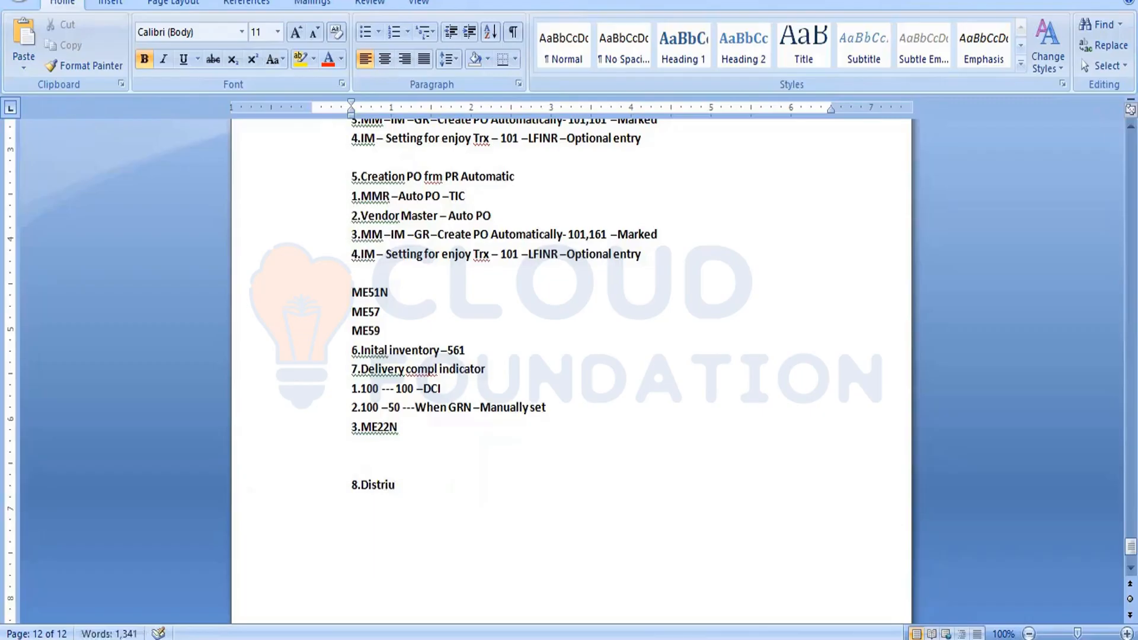
key("BackSpace")
key("BackSpace")
key("BackSpace")
key("BackSpace")
type("ibution Qty")
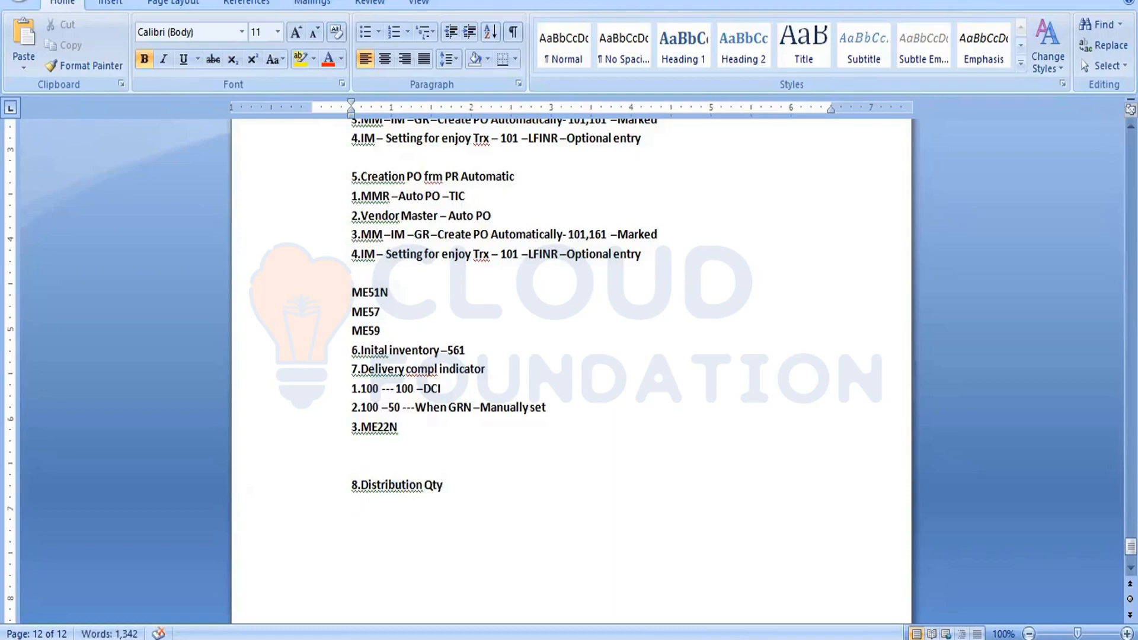
Add the note line 'Stock taken to multiple stock types' under the distribution heading.
type("Stock taken to multi")
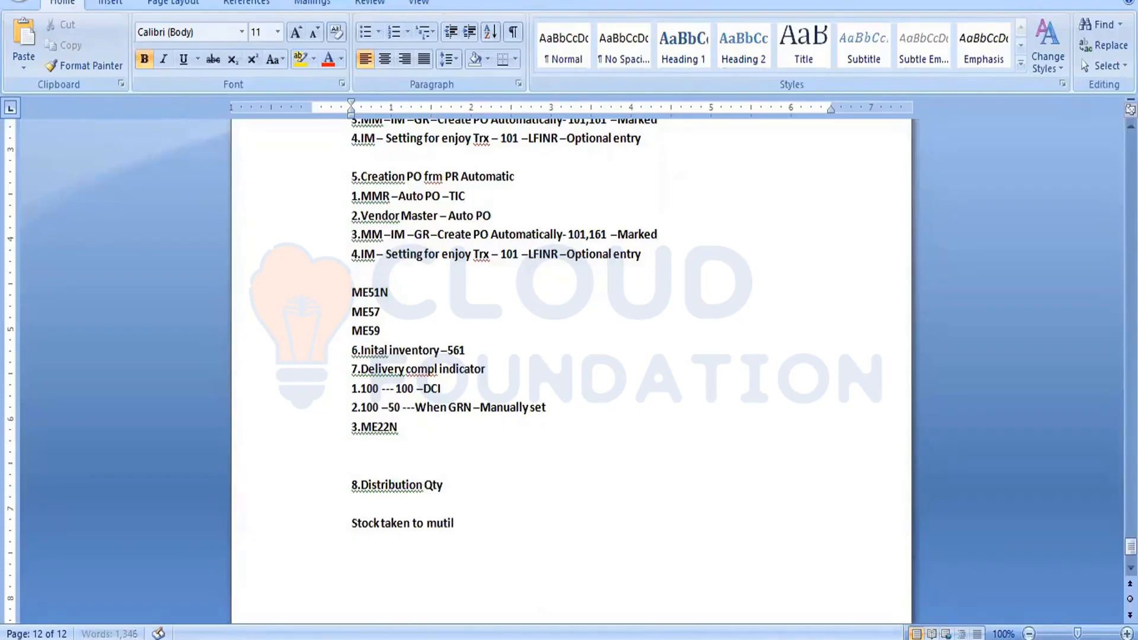
type("ple stock types")
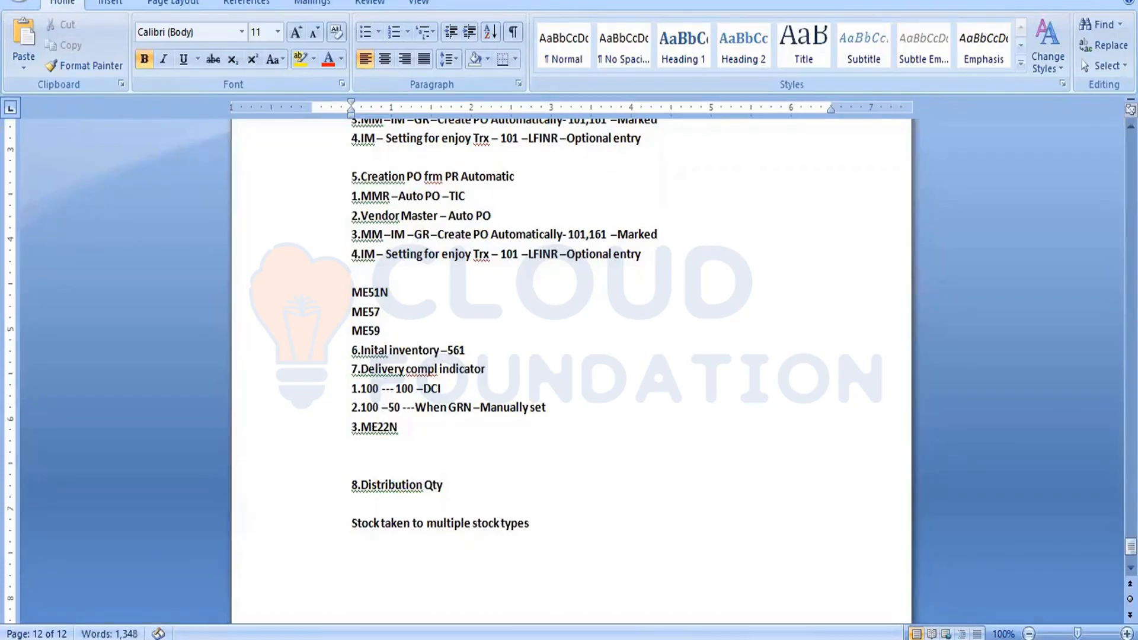
Mark all three distributed goods receipt lines as item OK and check the document.
key("Return")
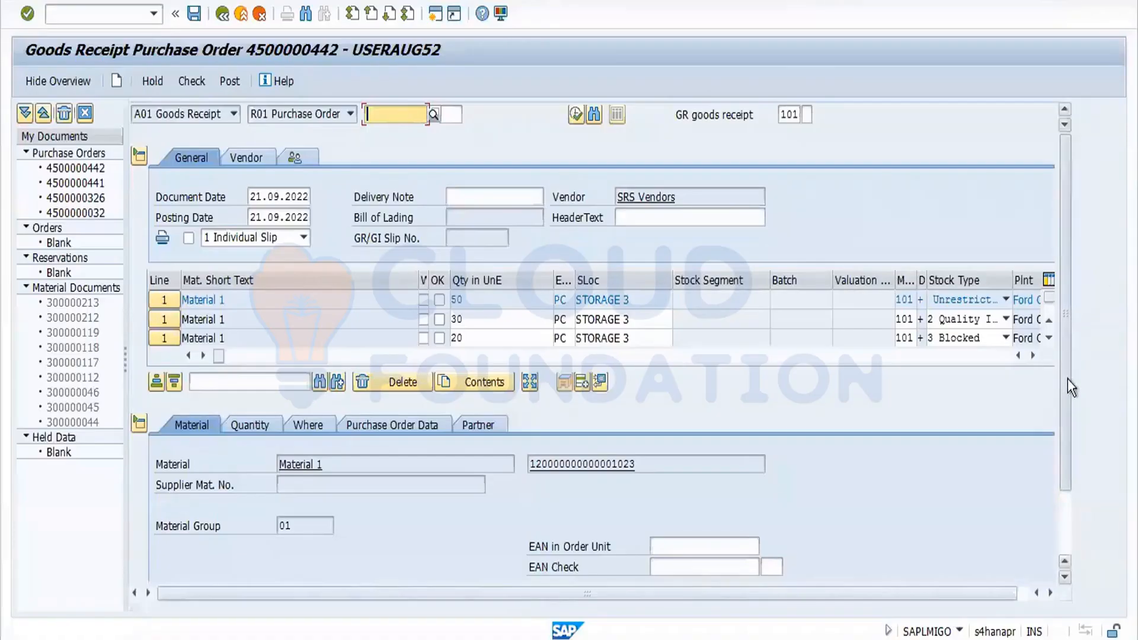
scroll(1070, 387, "down", 3)
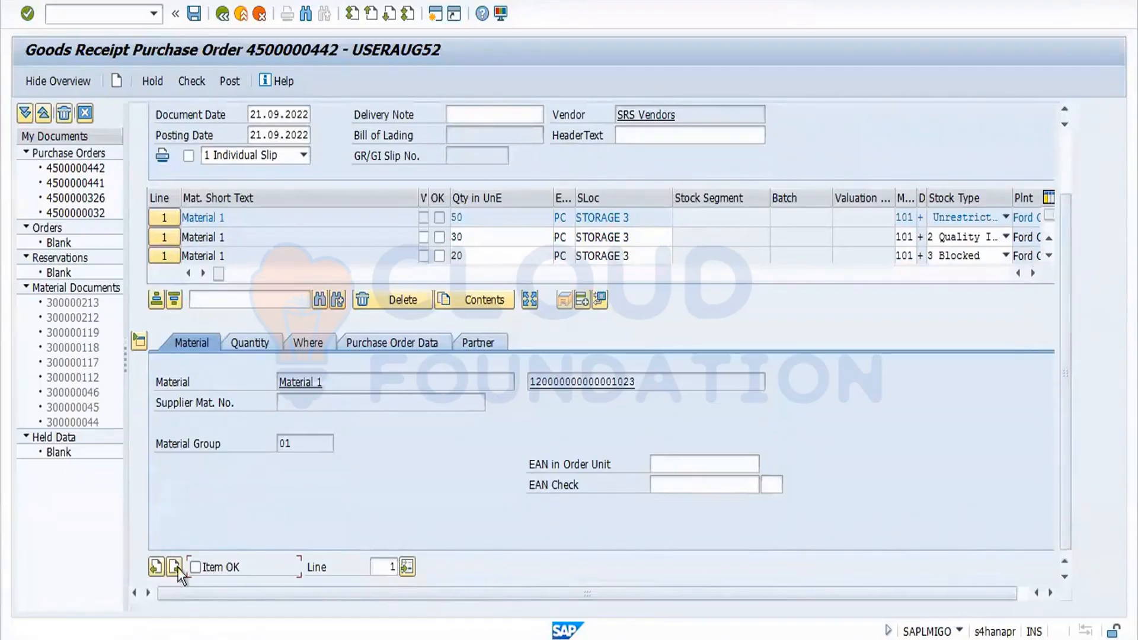
left_click(195, 568)
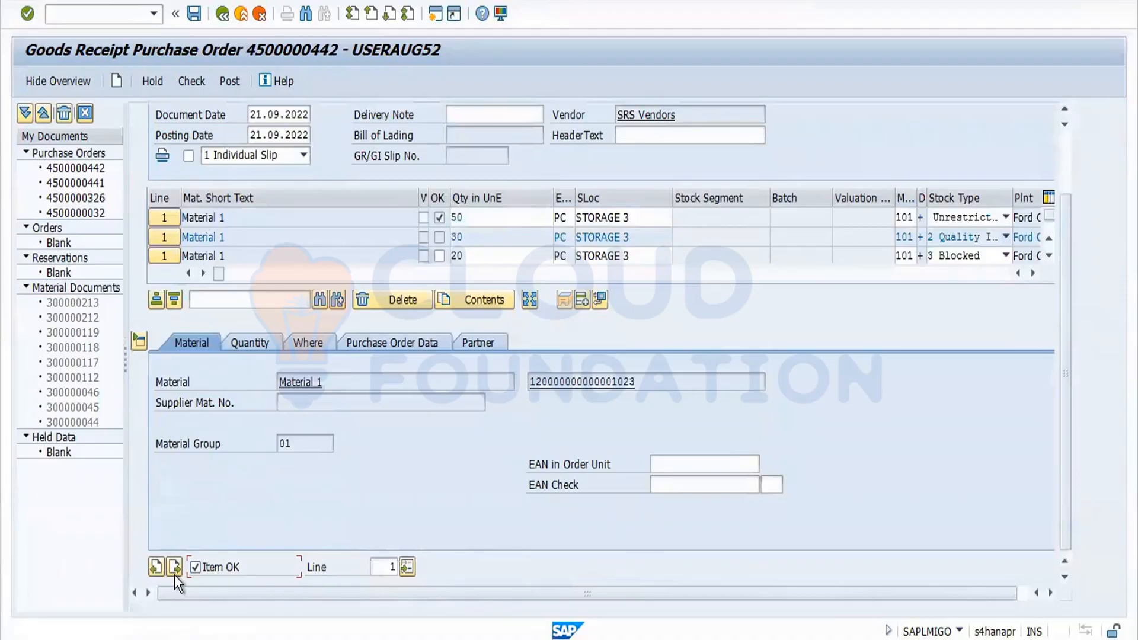
left_click(174, 572)
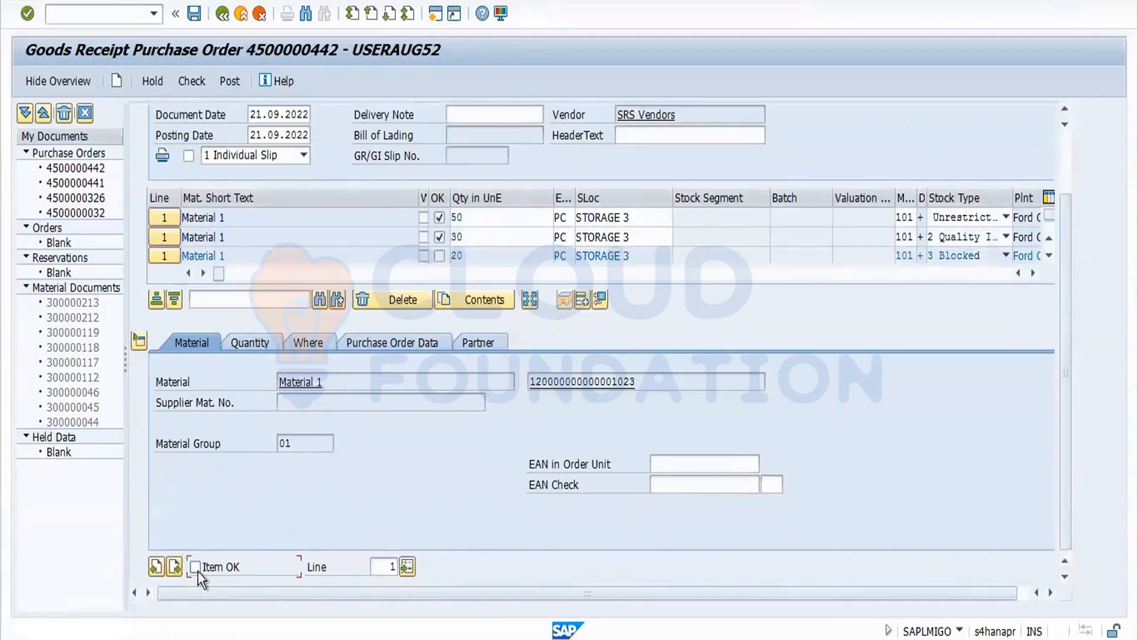
left_click(192, 82)
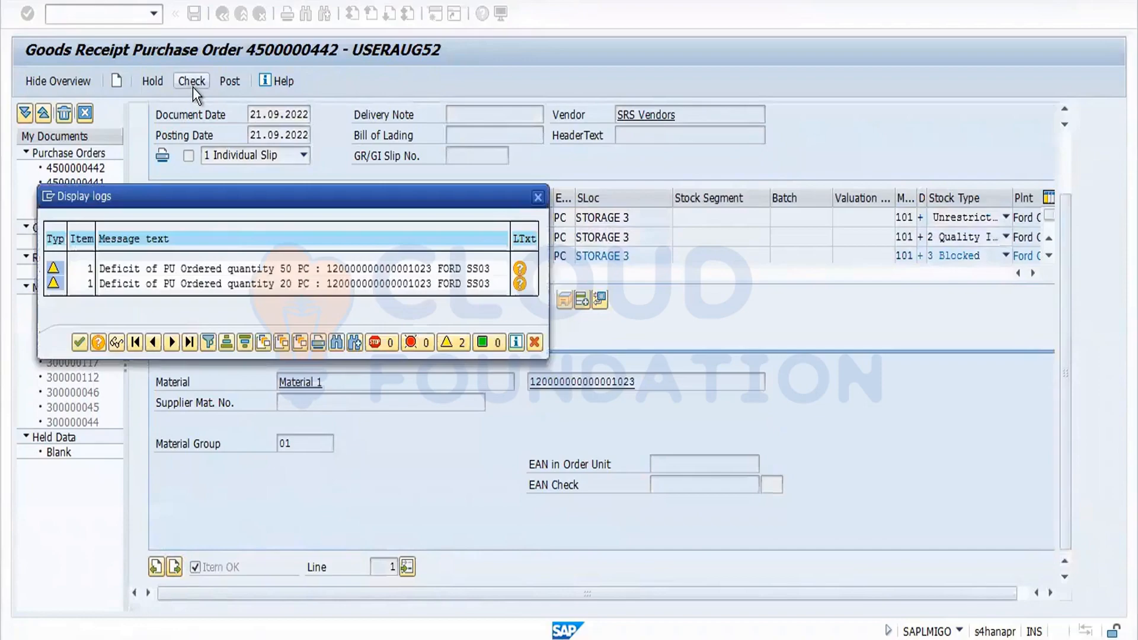
left_click(72, 339)
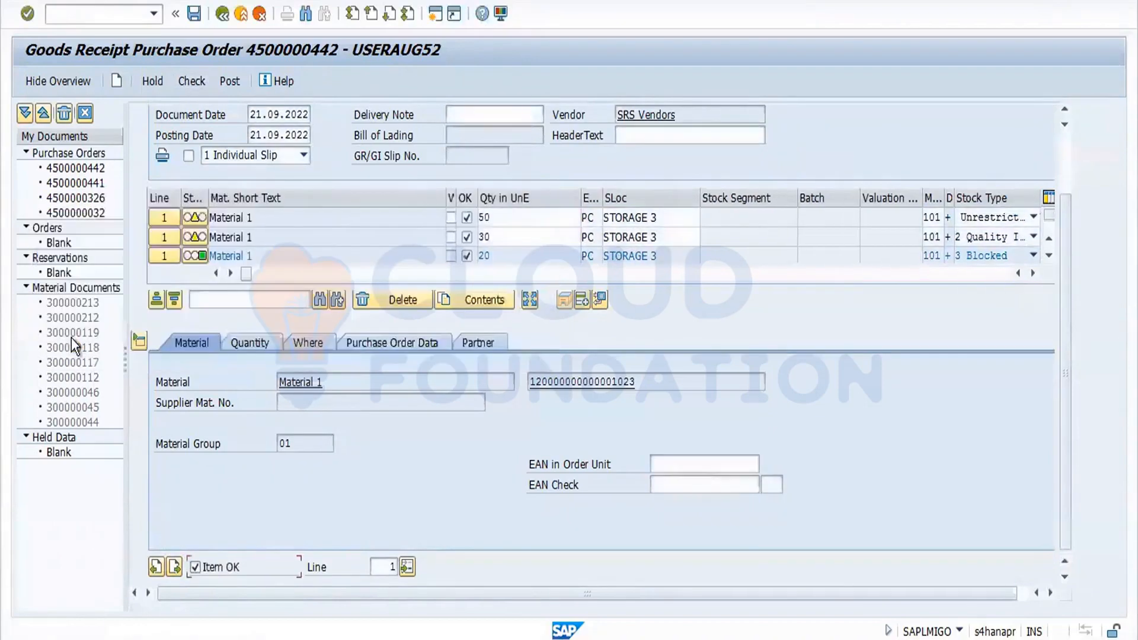
Open the material's stock overview from the item's plant details and return to the goods receipt.
left_click(319, 348)
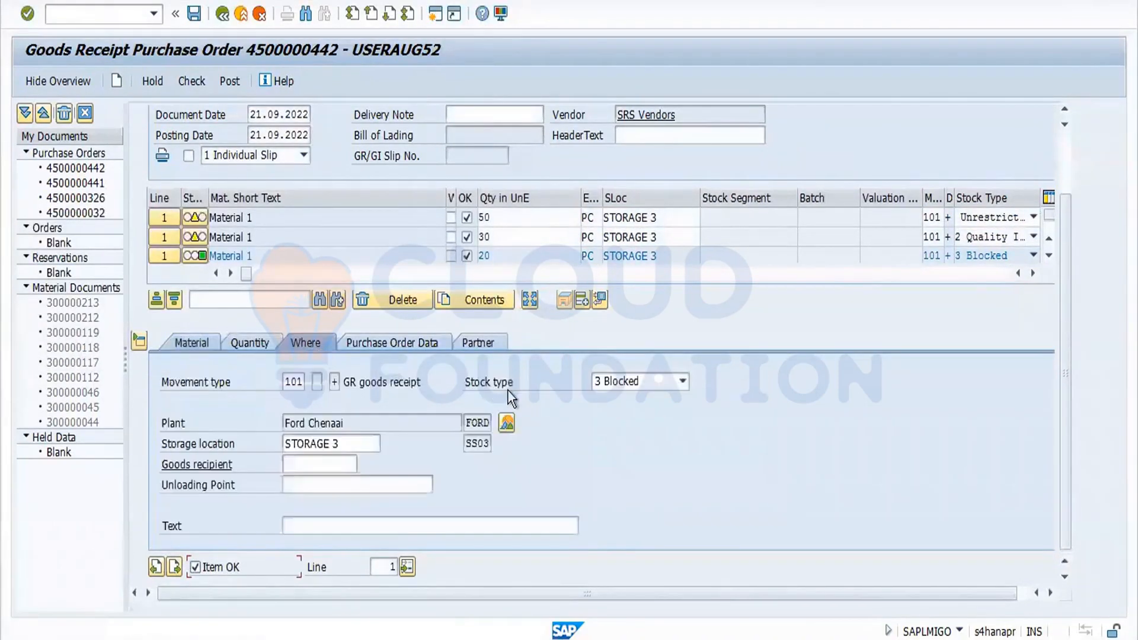
left_click(505, 428)
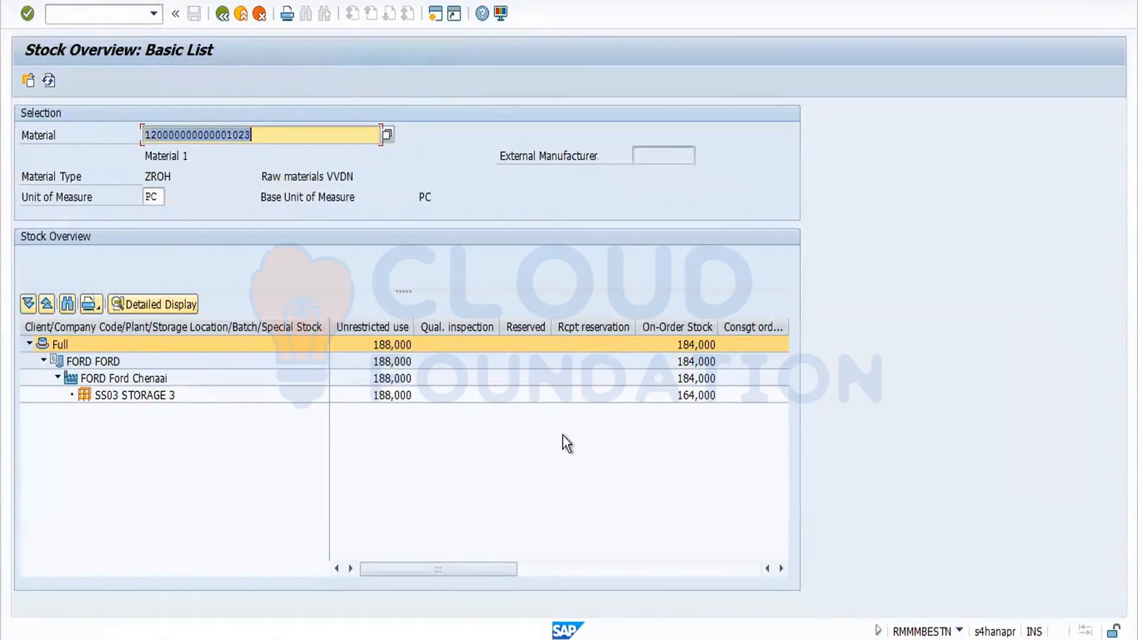
left_click_drag(490, 572, 225, 500)
left_click(224, 13)
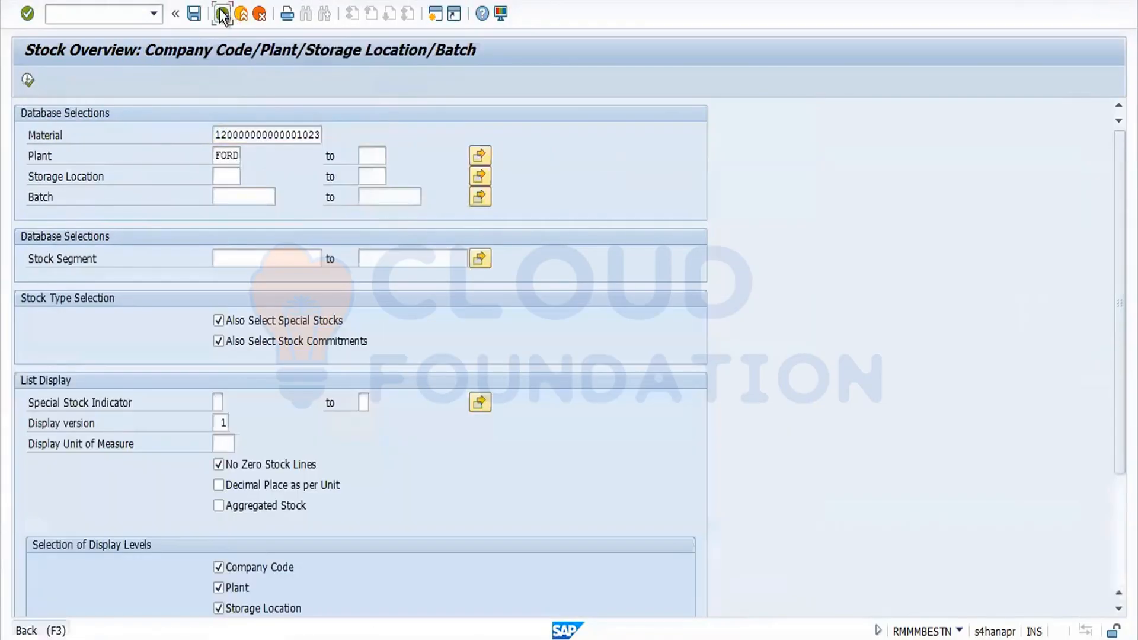
left_click(223, 13)
Post the goods receipt and confirm the posting notice.
left_click(229, 83)
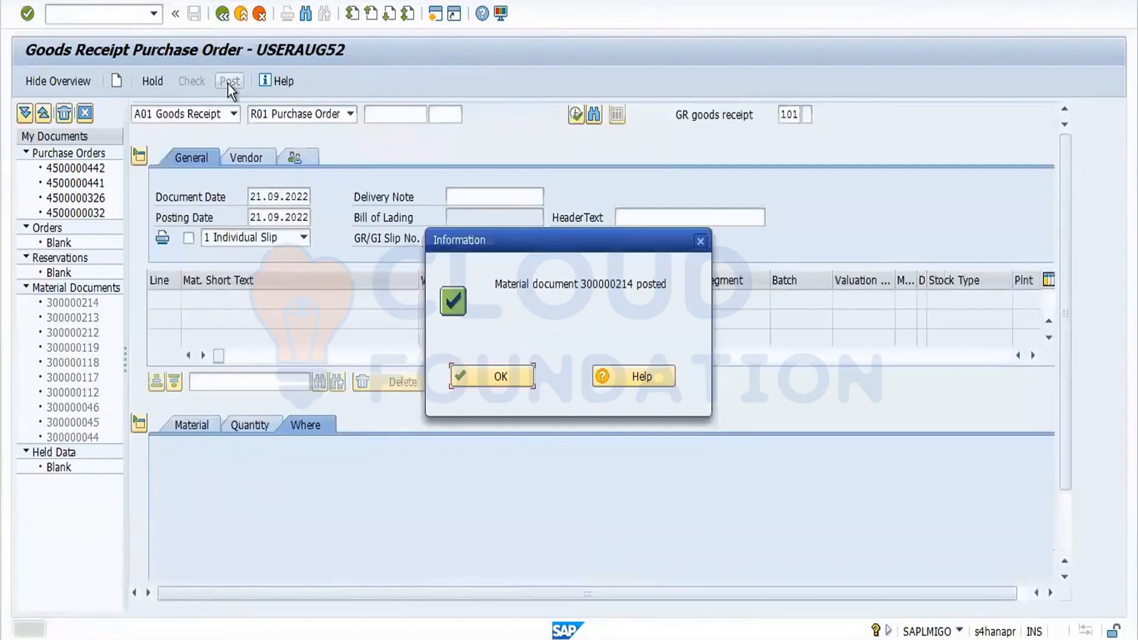
left_click(513, 374)
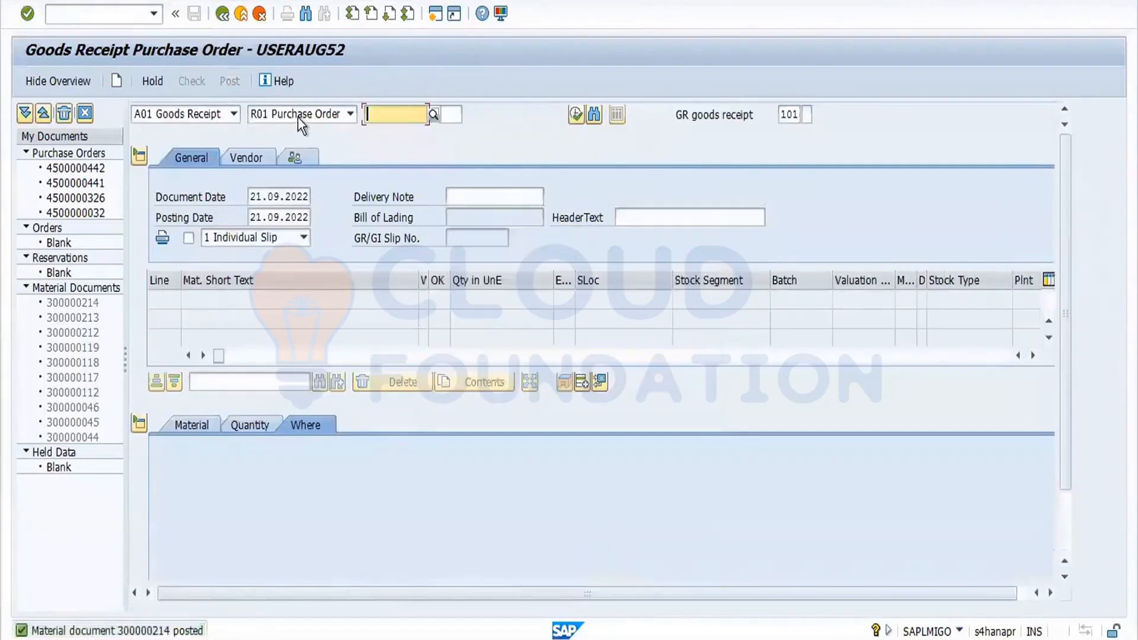
Display the posted material document and review the material's stock overview across unrestricted, quality inspection and blocked columns.
left_click(233, 115)
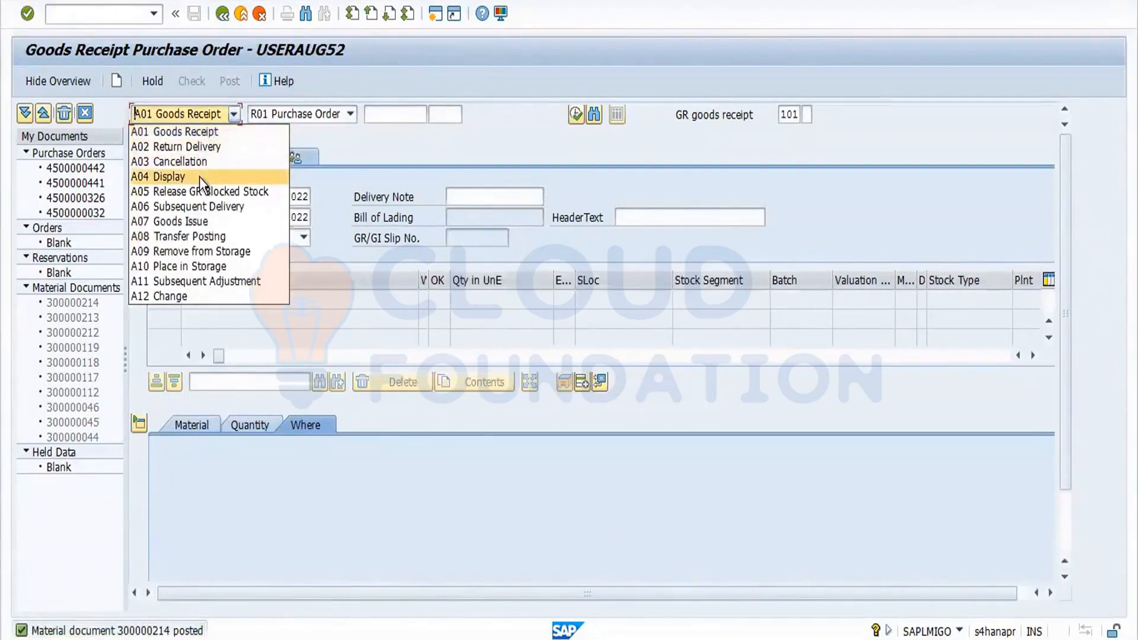
left_click(199, 176)
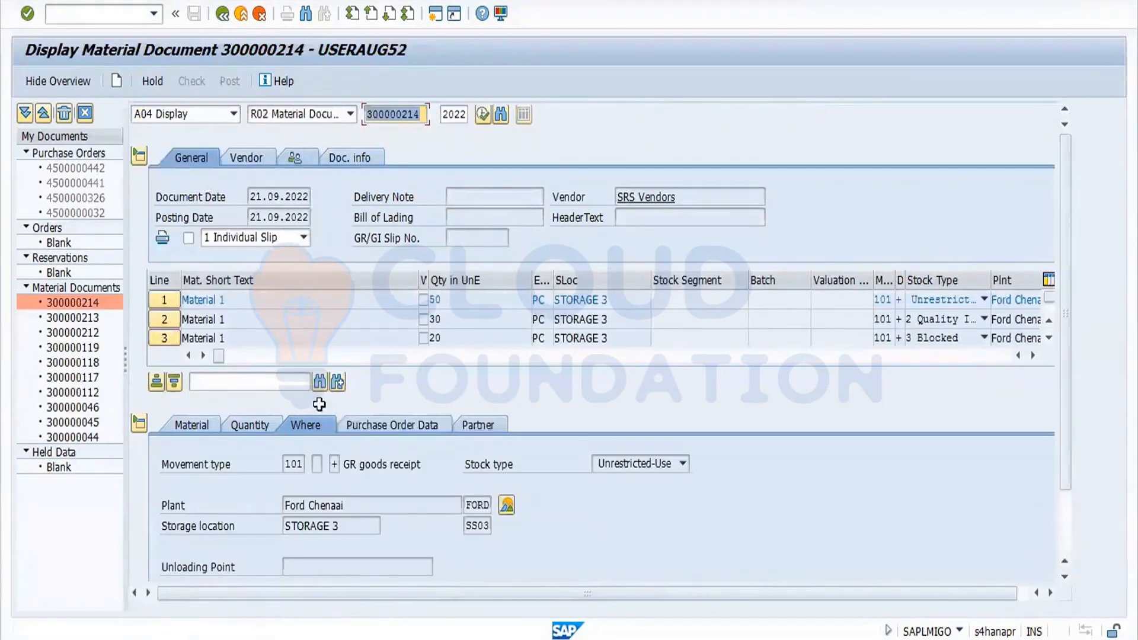
left_click(505, 505)
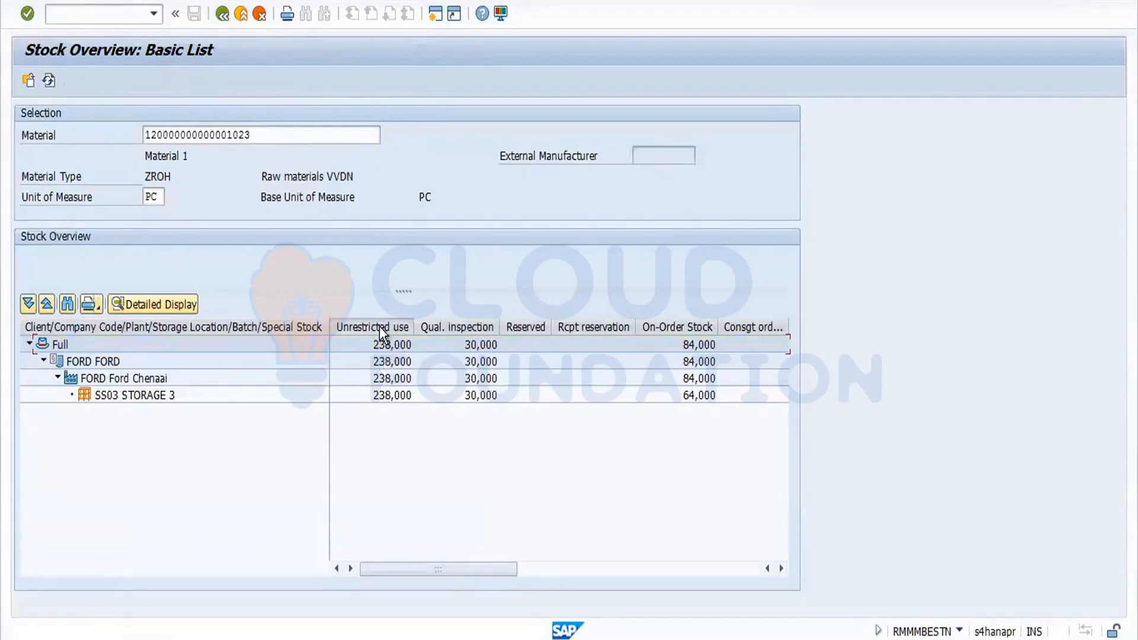
left_click(379, 326)
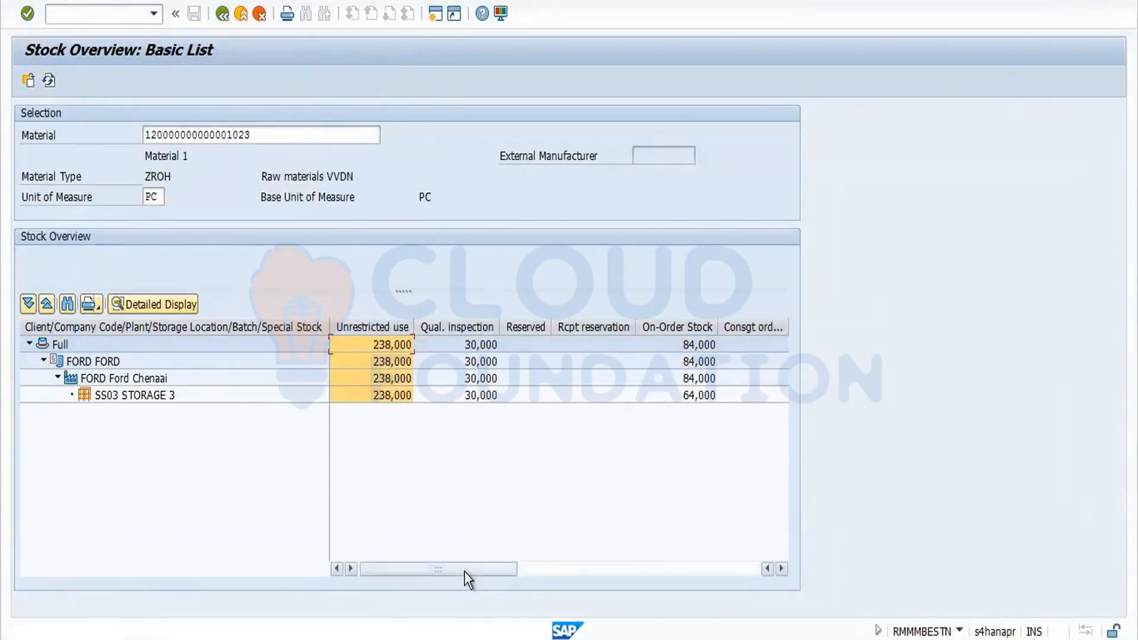
left_click_drag(464, 571, 699, 604)
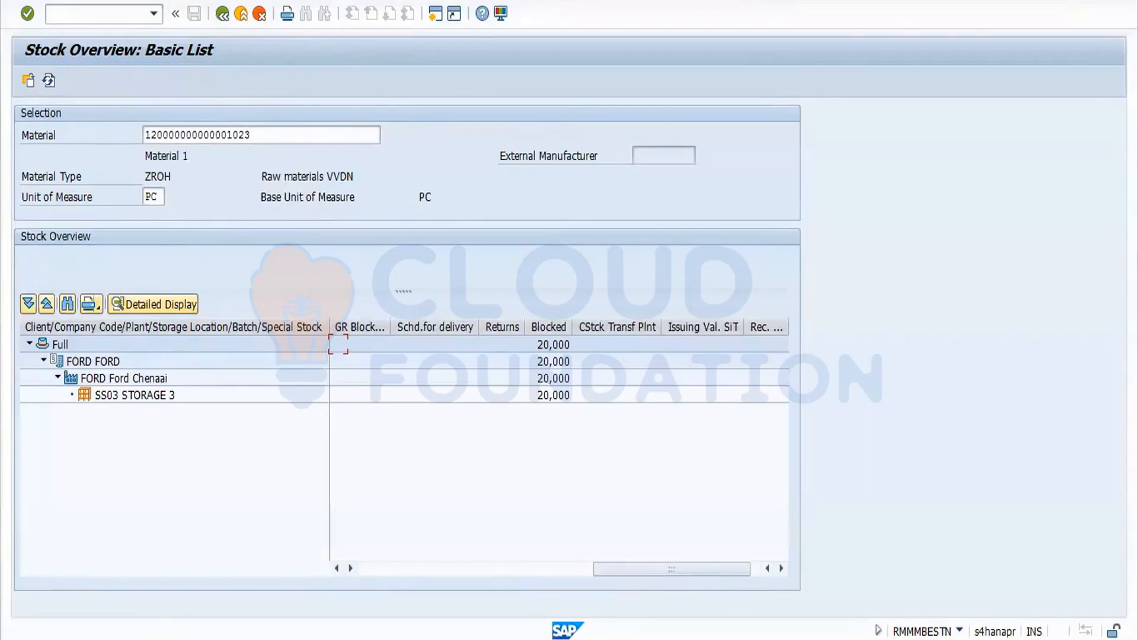
Switch to the Word notes and add a new heading '9.GR Blocked stock' with blank lines below.
key("alt+Tab")
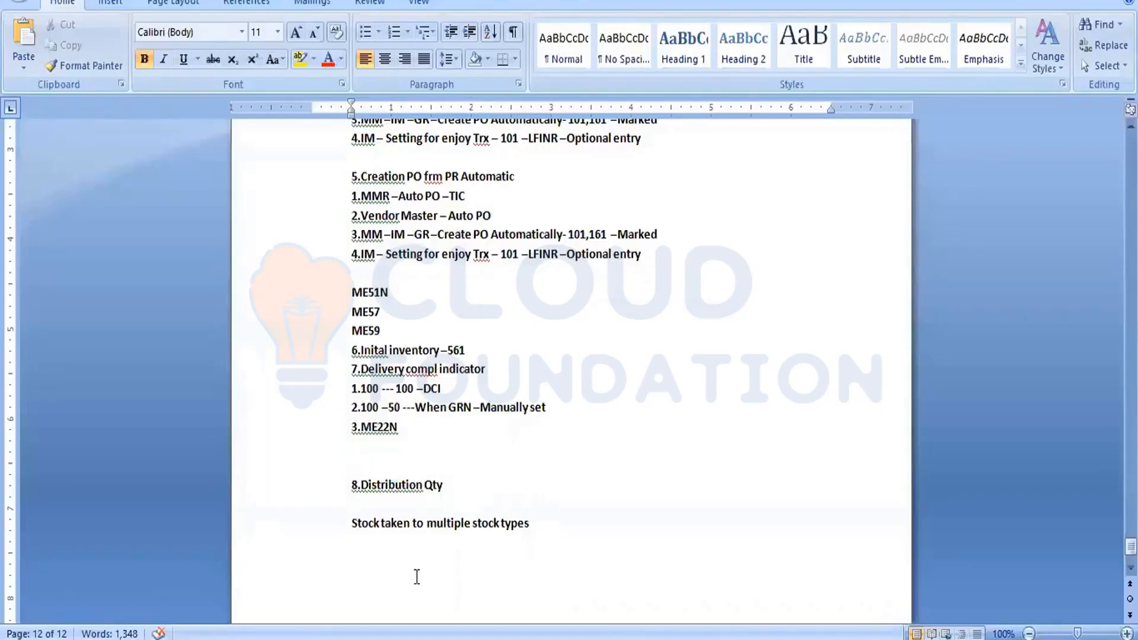
type("9.GR bLOCK")
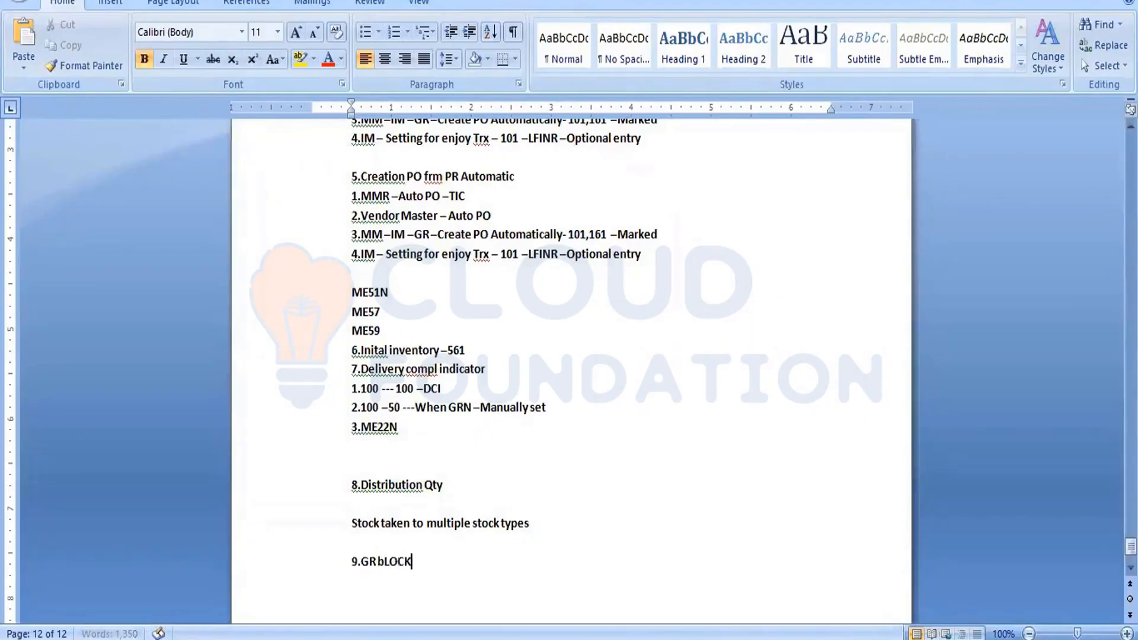
type("ed stock")
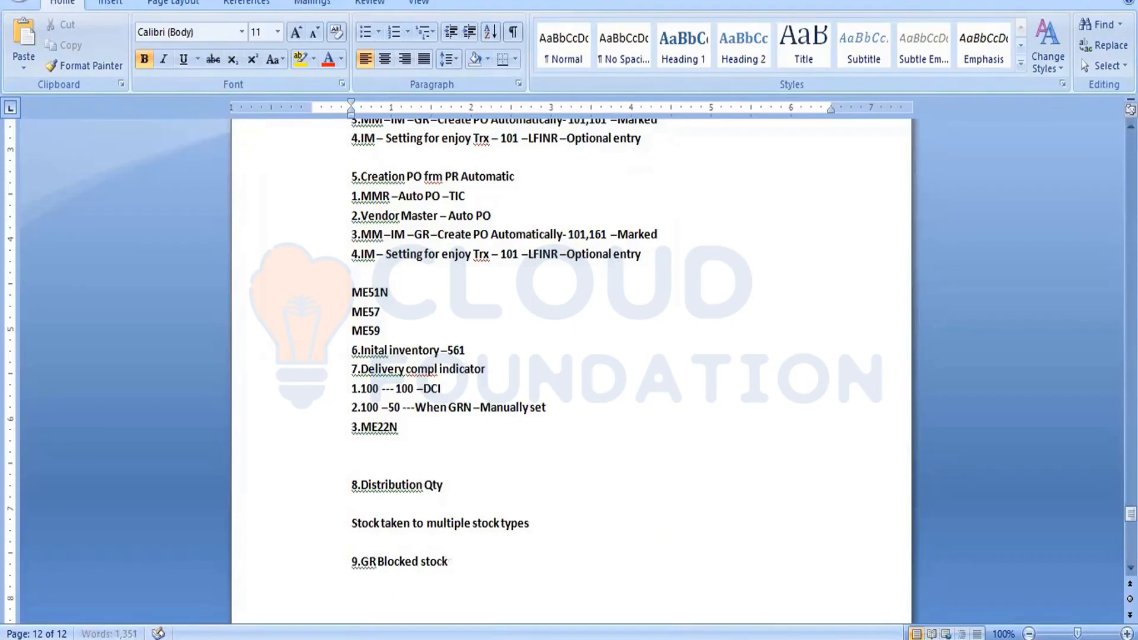
key("Return")
key("Return")
Return to SAP and start transaction ME21N to create a purchase order.
key("alt+Tab")
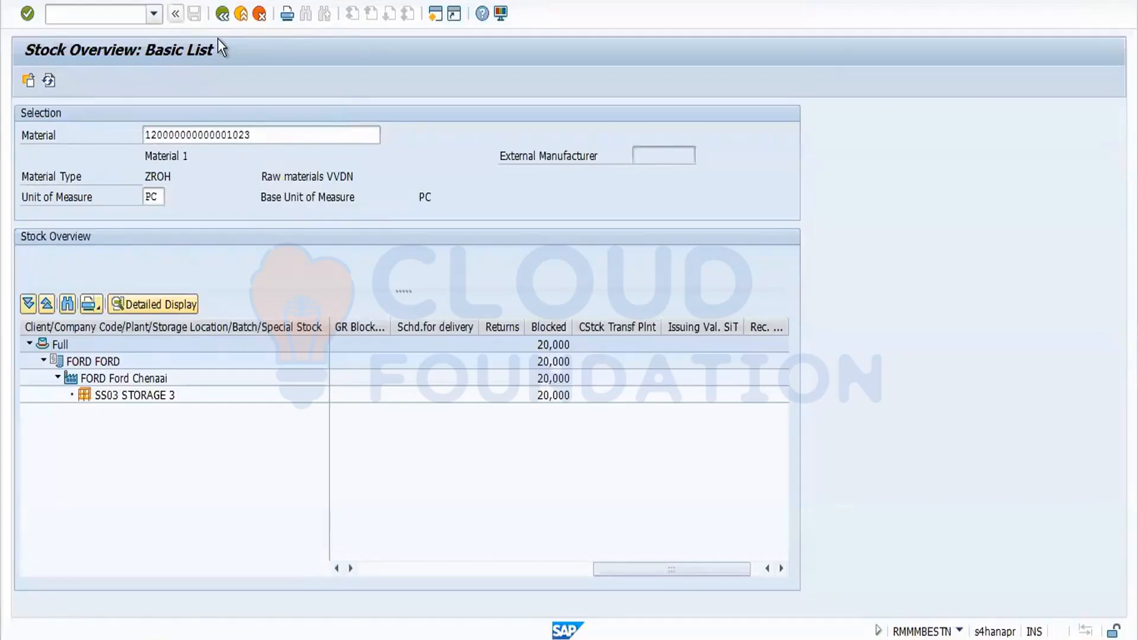
left_click(222, 18)
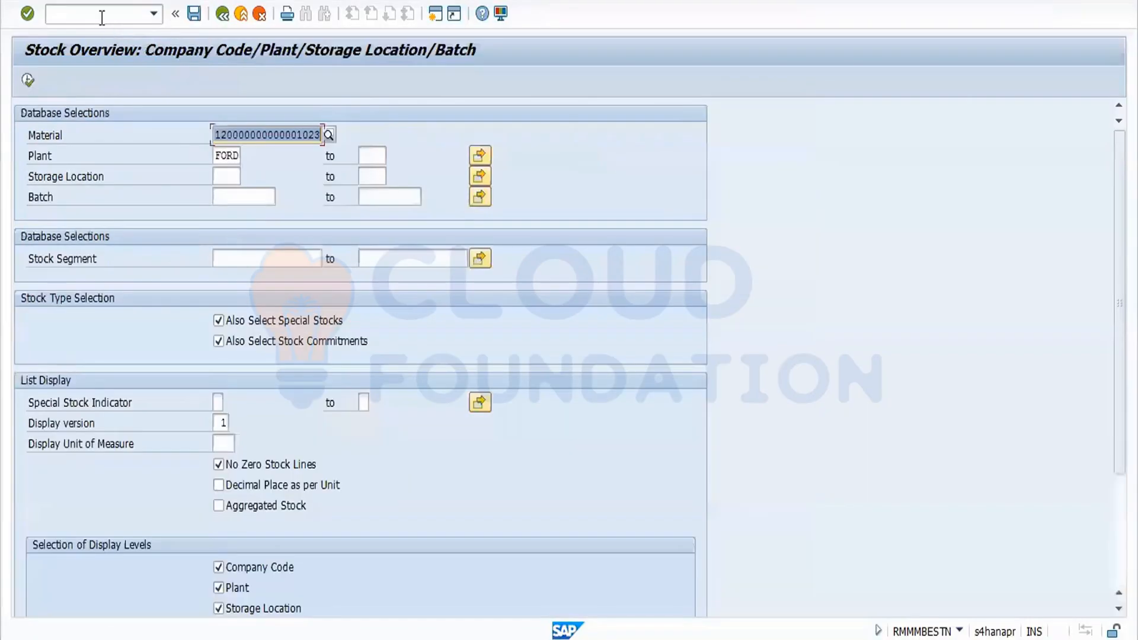
type("/nme21n")
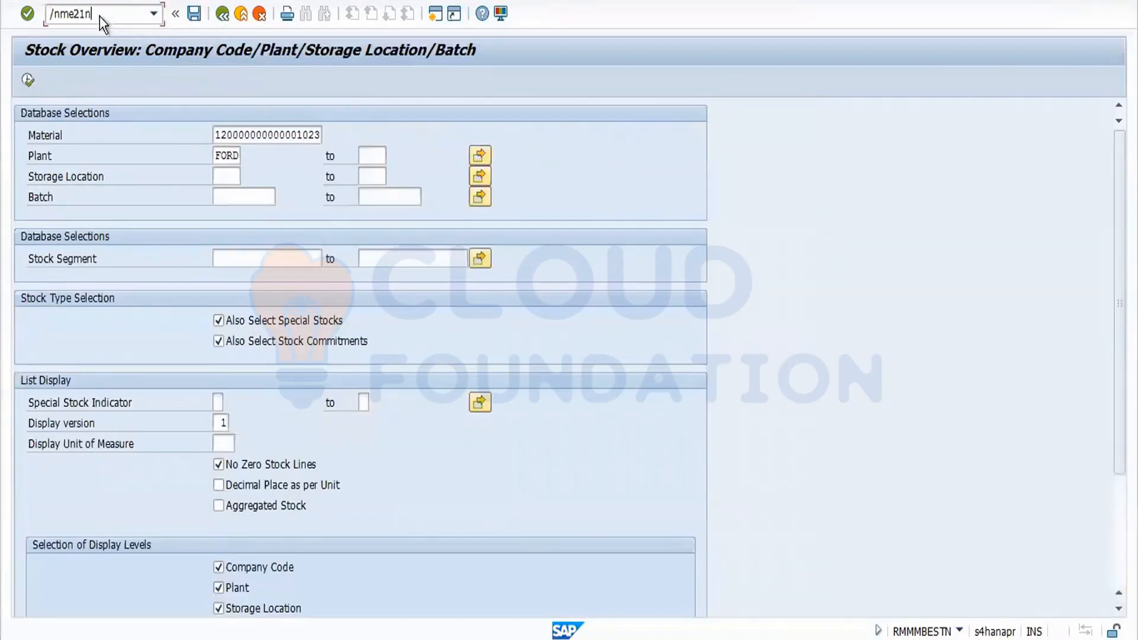
key("Return")
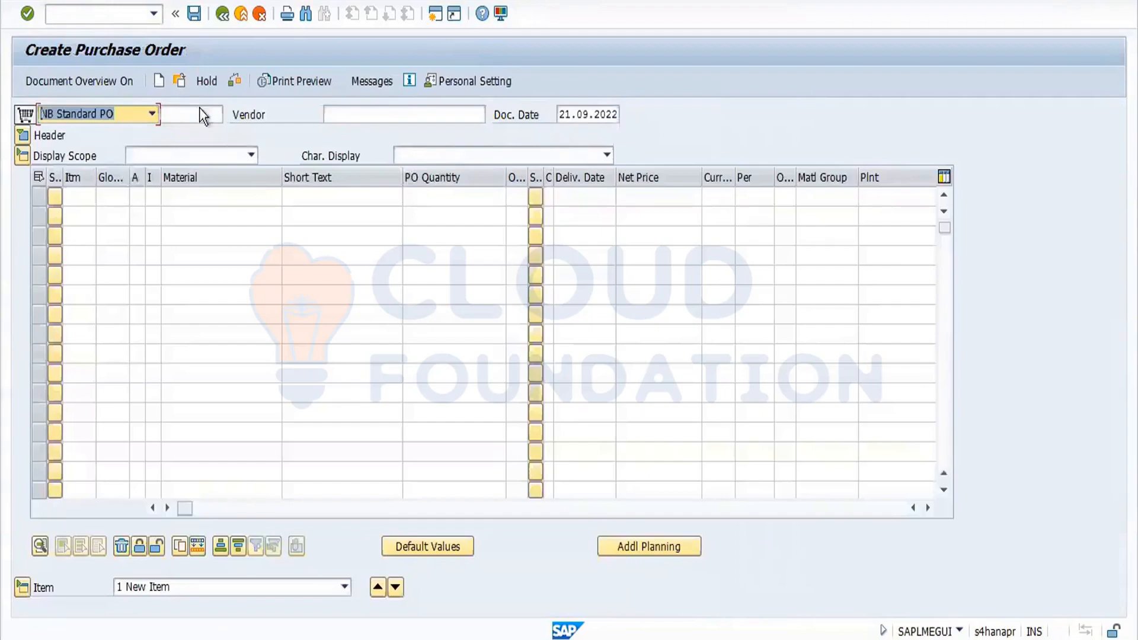
Enter vendor 3701, purchasing organisation FORD and purchasing group 001 in the standard PO header.
left_click(343, 114)
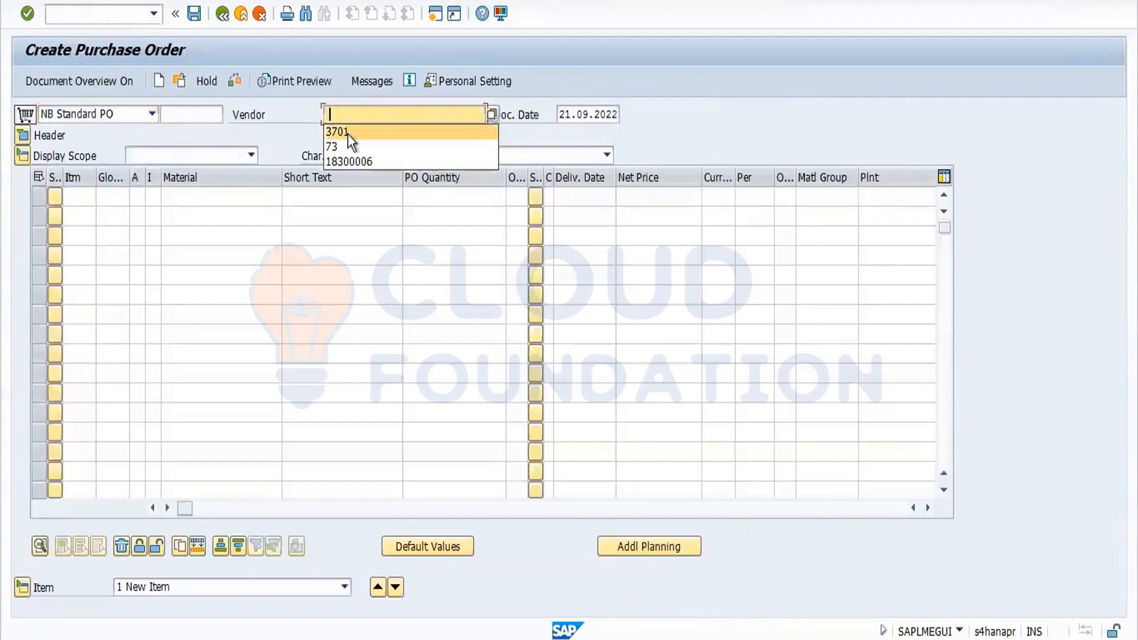
left_click(348, 133)
key("Return")
left_click(137, 178)
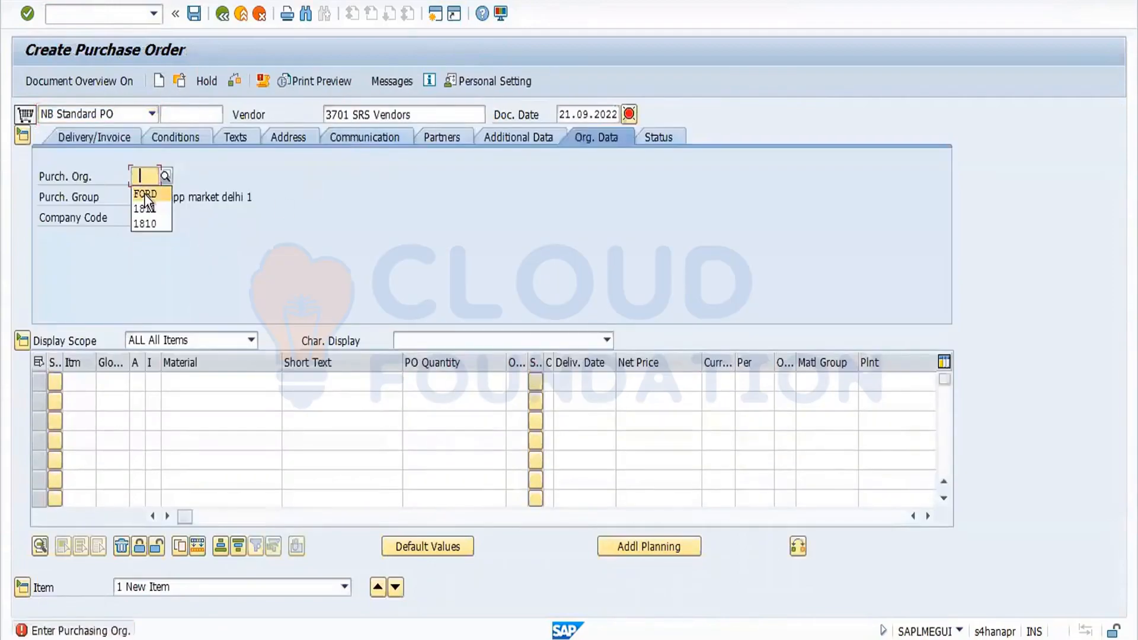
left_click(144, 191)
left_click(144, 194)
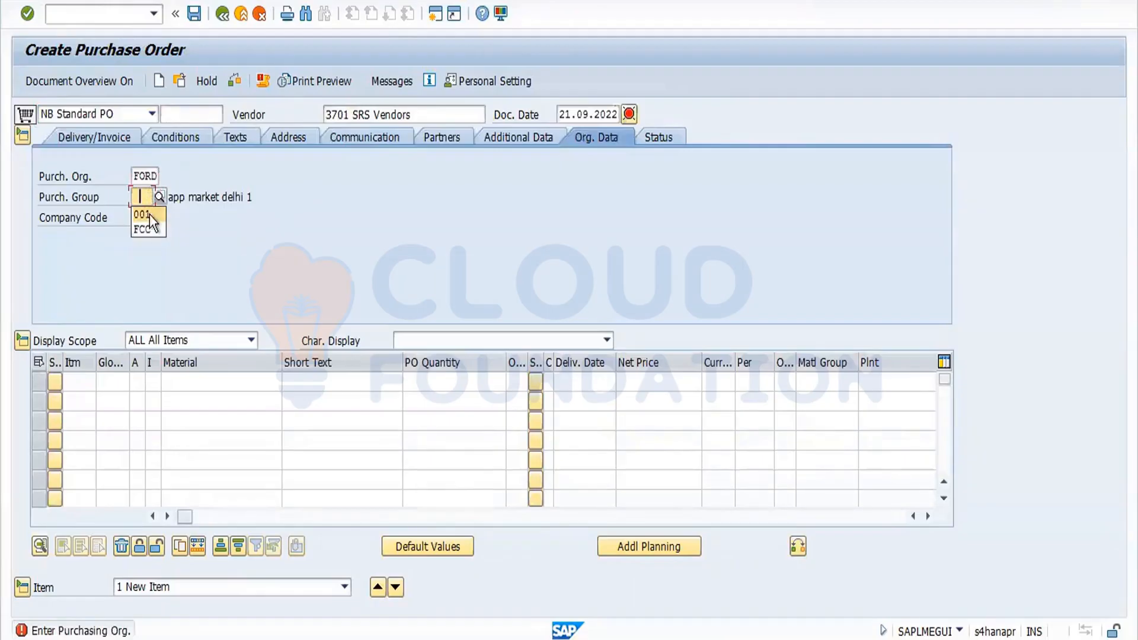
left_click(149, 214)
key("Return")
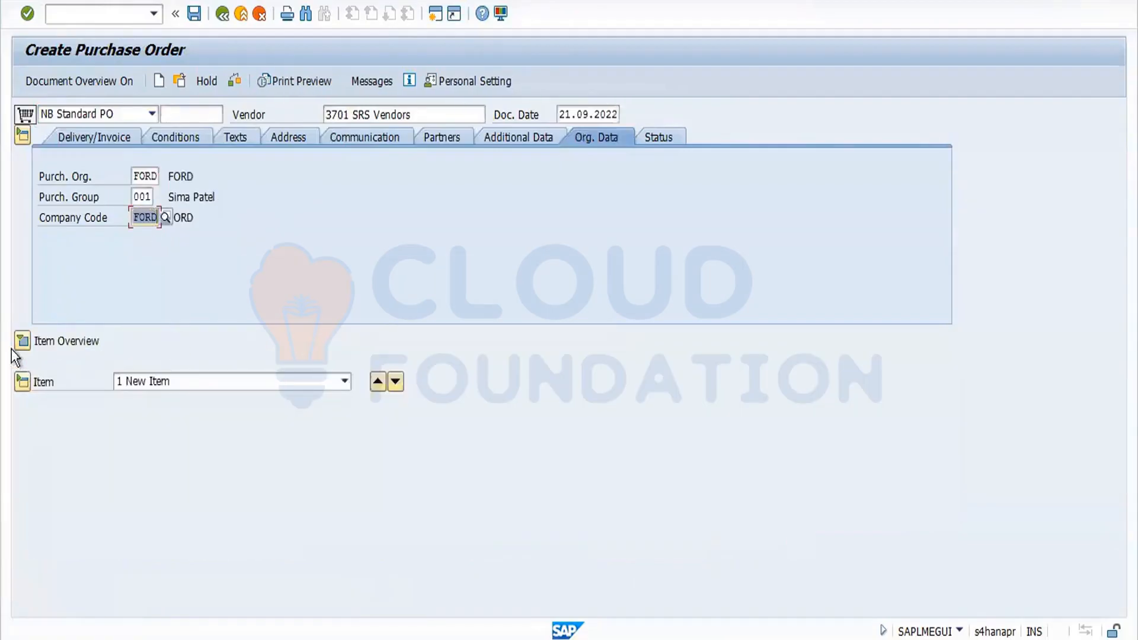
left_click(26, 338)
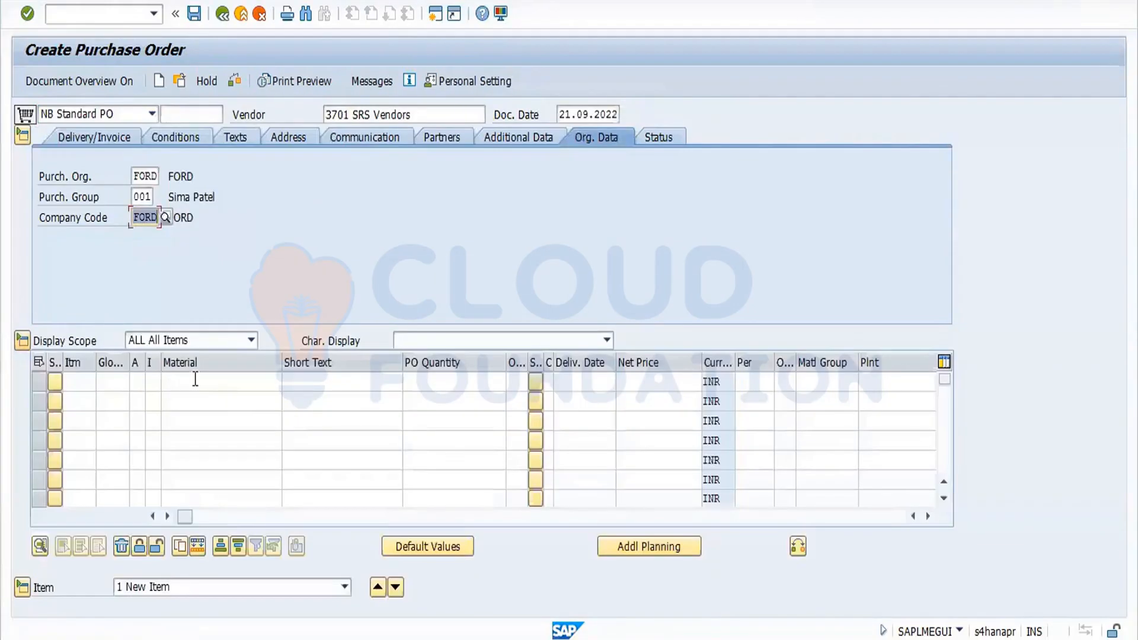
left_click(193, 382)
left_click(198, 400)
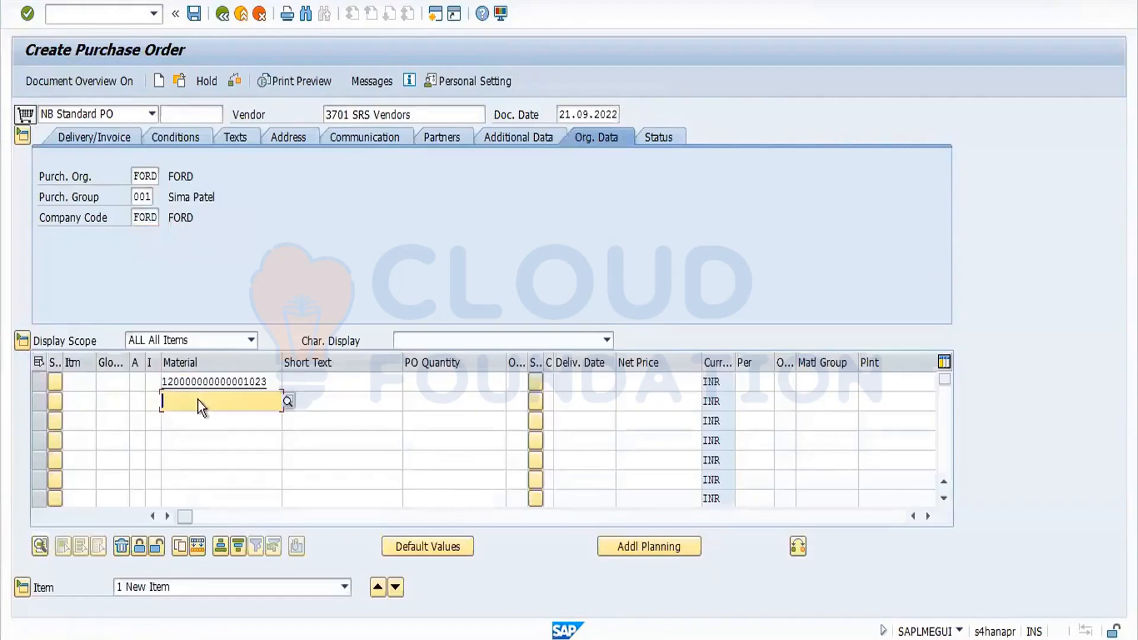
key("Return")
left_click(498, 377)
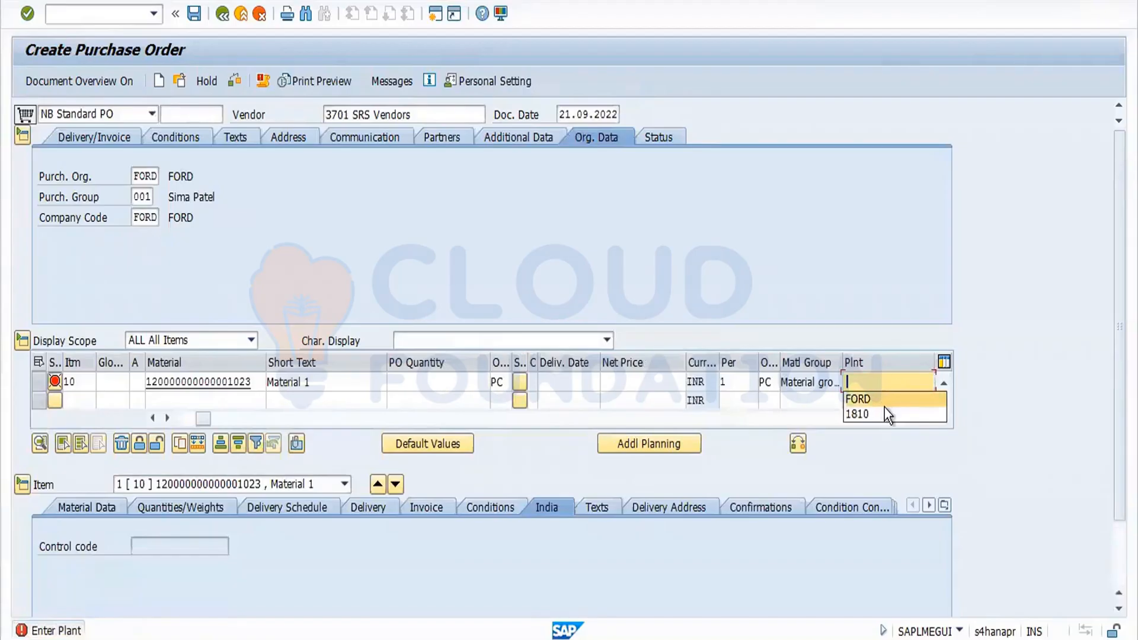
left_click(885, 400)
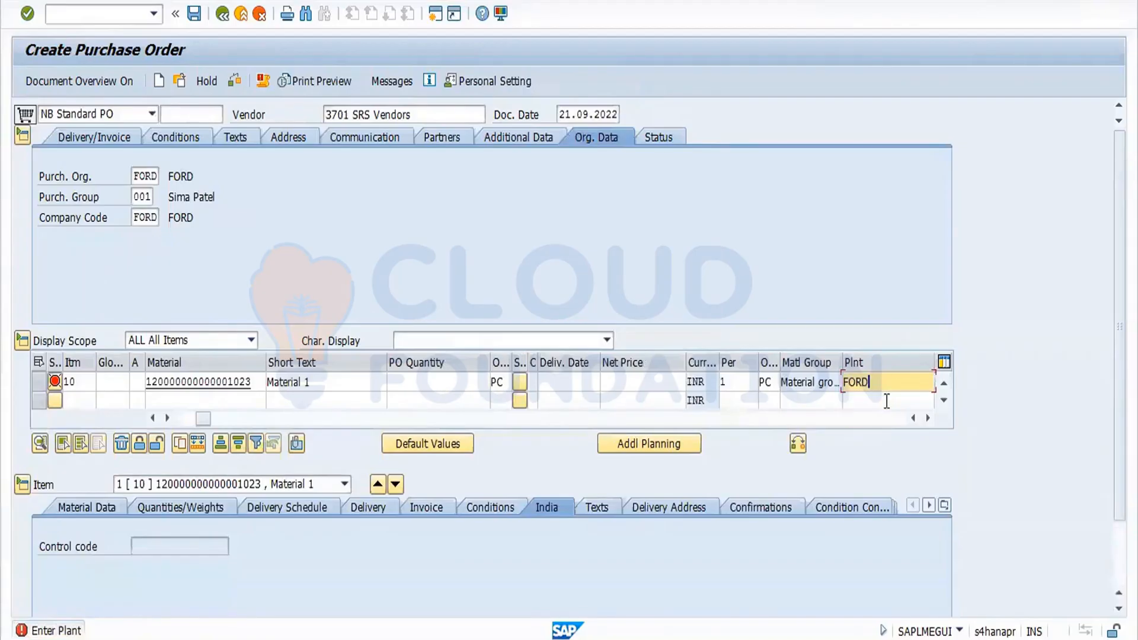
Enter a PO quantity of 100 for the material item.
left_click(471, 383)
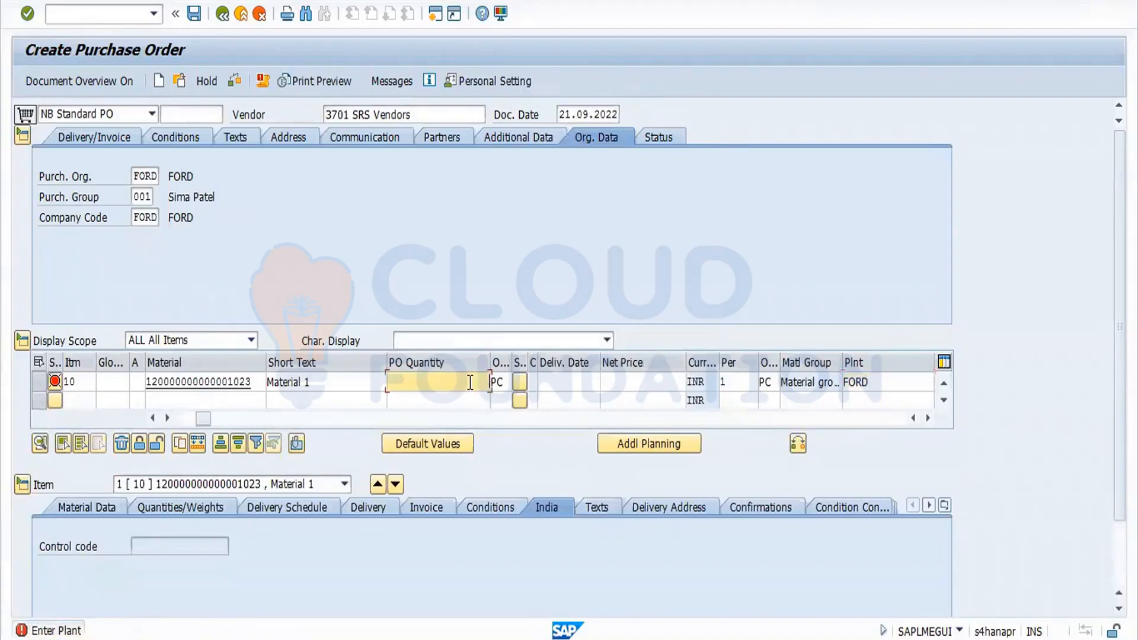
left_click(481, 401)
key("Return")
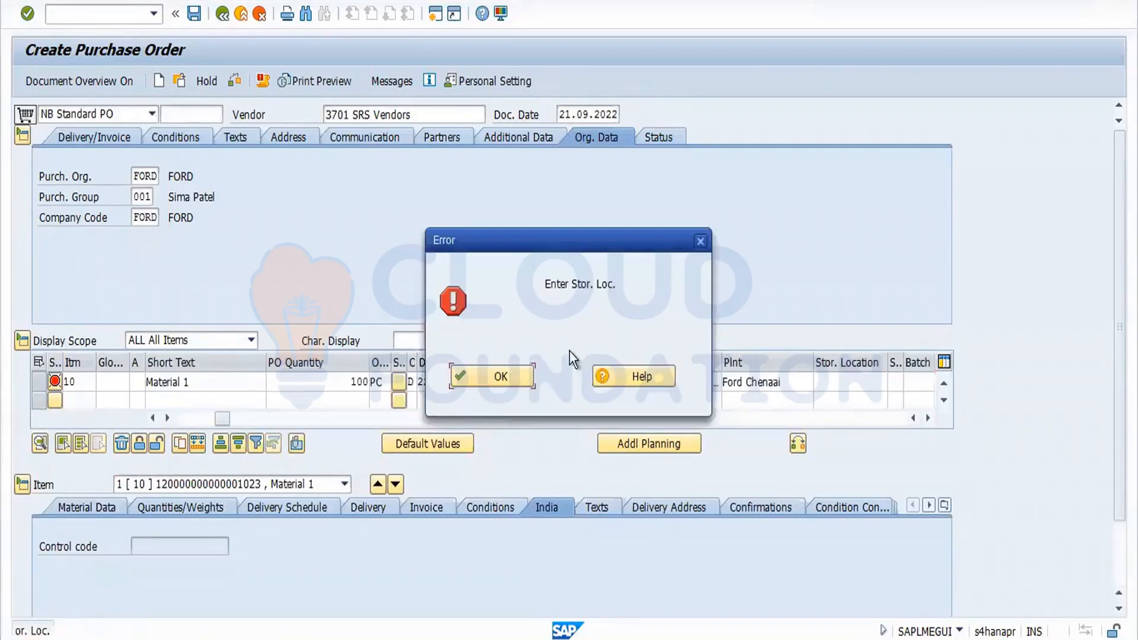
left_click(518, 376)
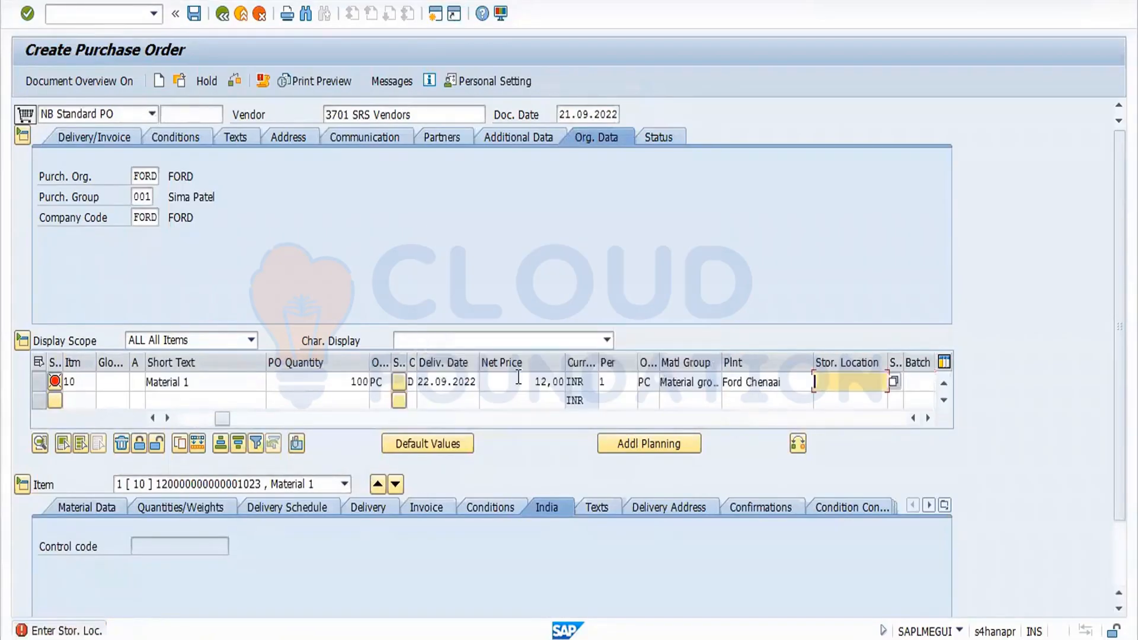
Set the item's storage location to SS03 and accept the procurement warning.
left_click(829, 383)
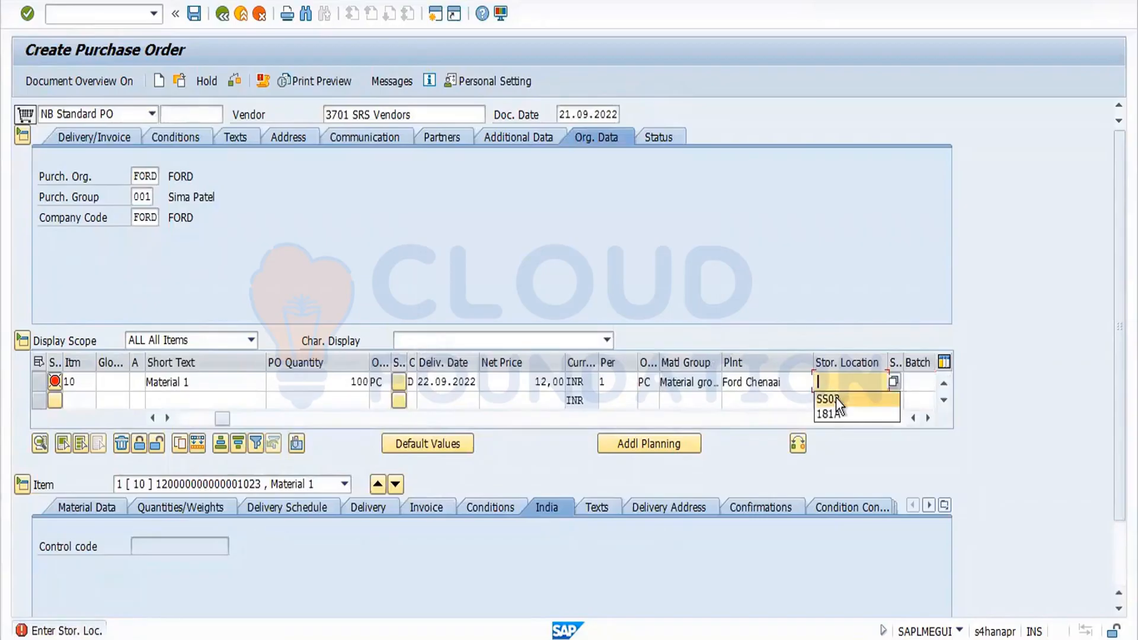
left_click(836, 398)
key("Return")
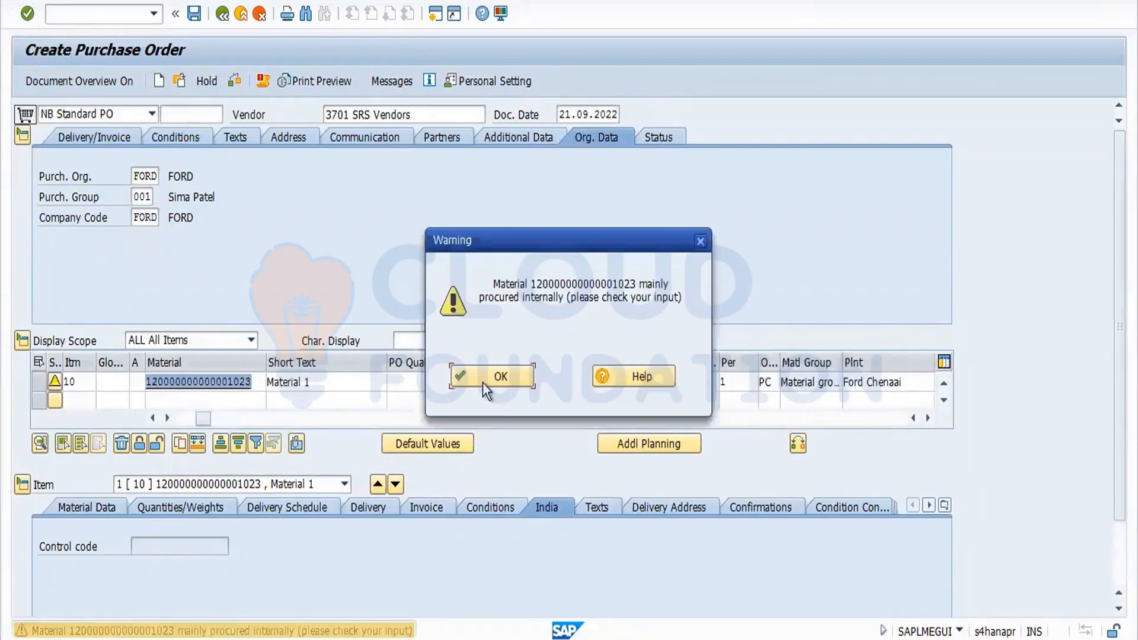
left_click(482, 380)
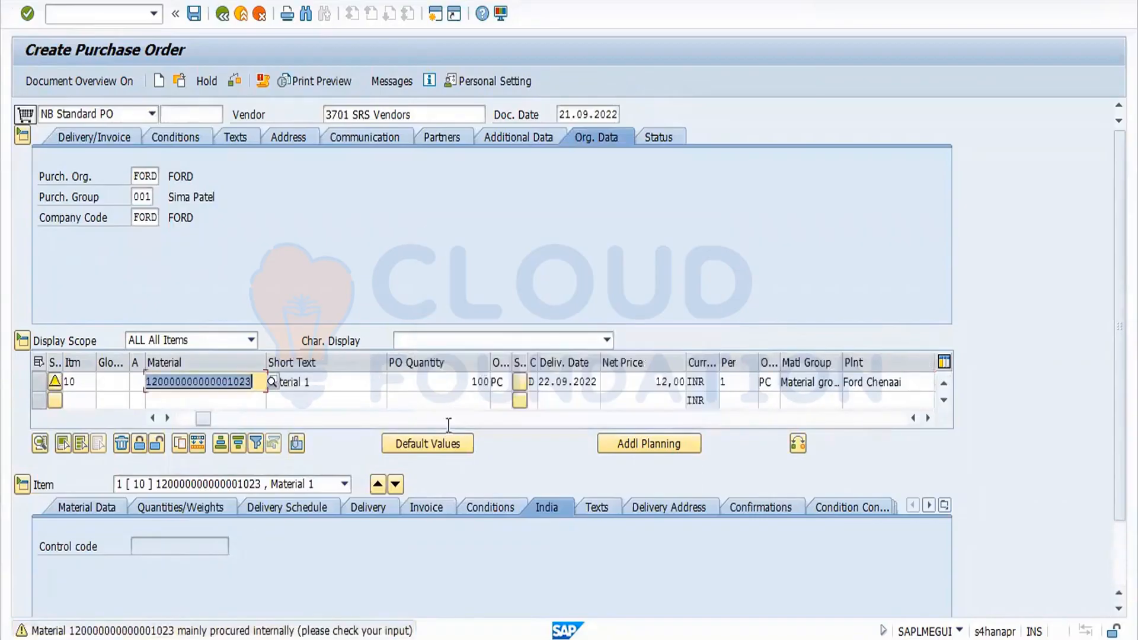
left_click(195, 16)
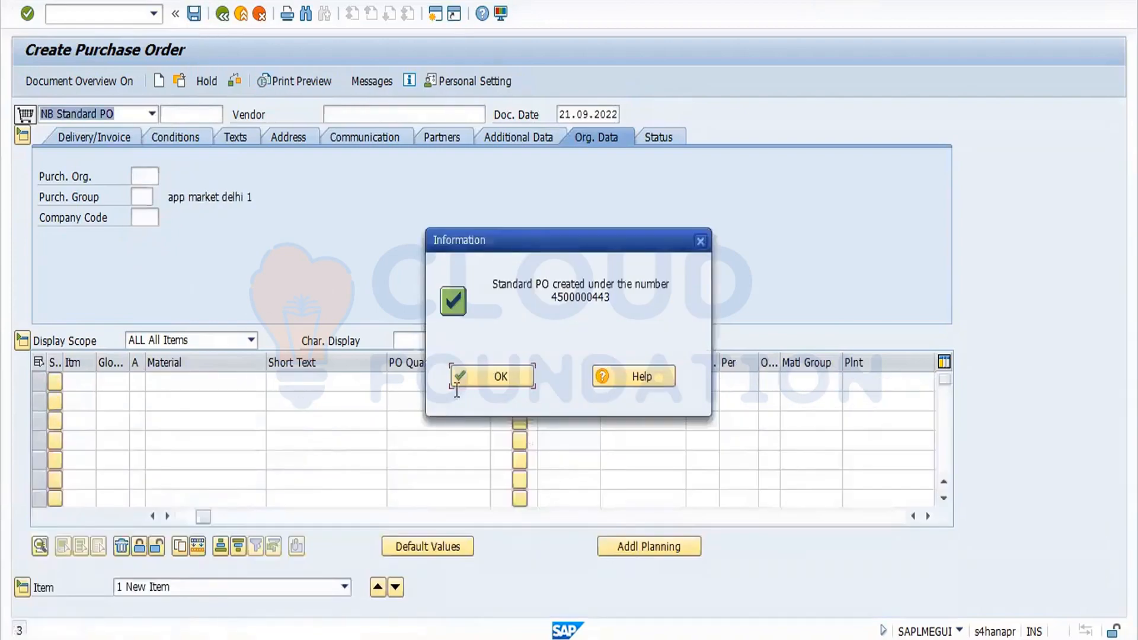
left_click(486, 379)
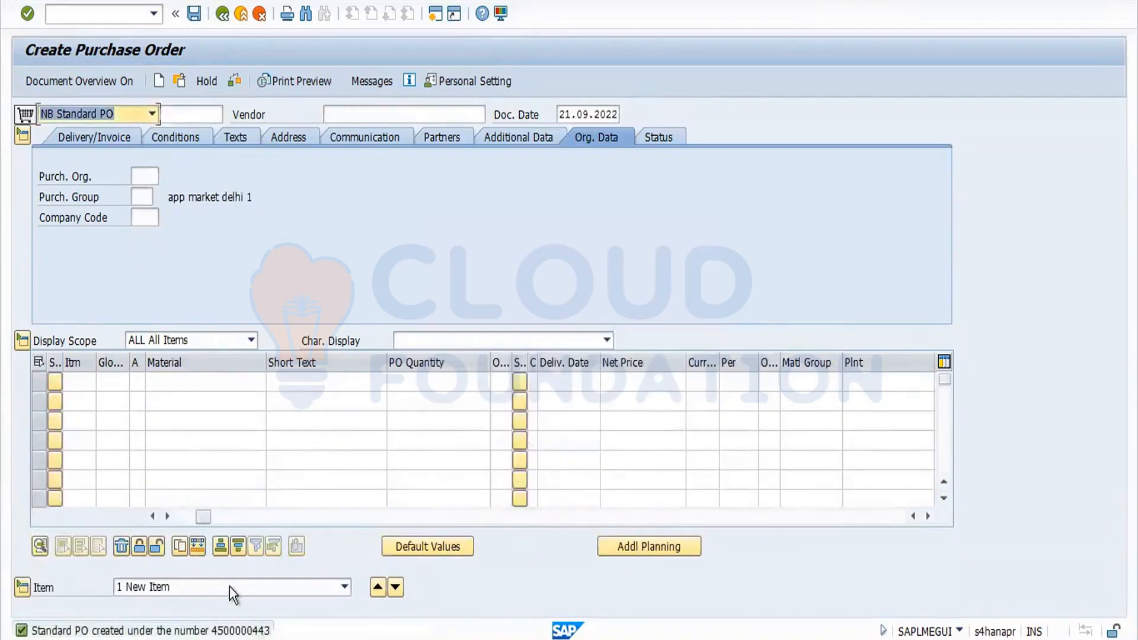
left_click(177, 79)
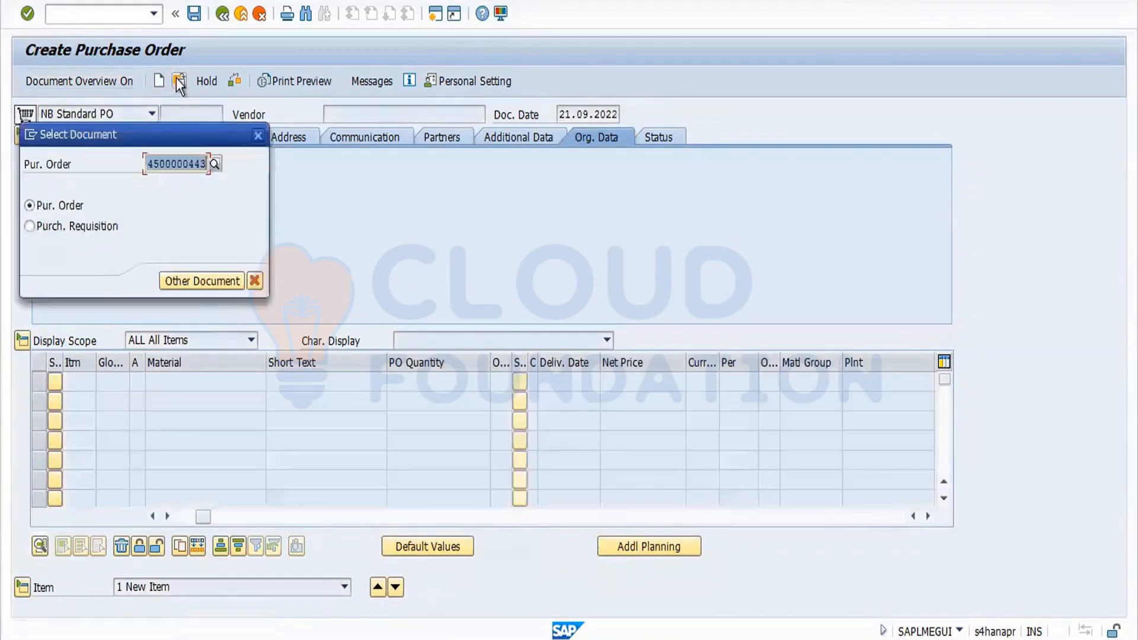
key("Return")
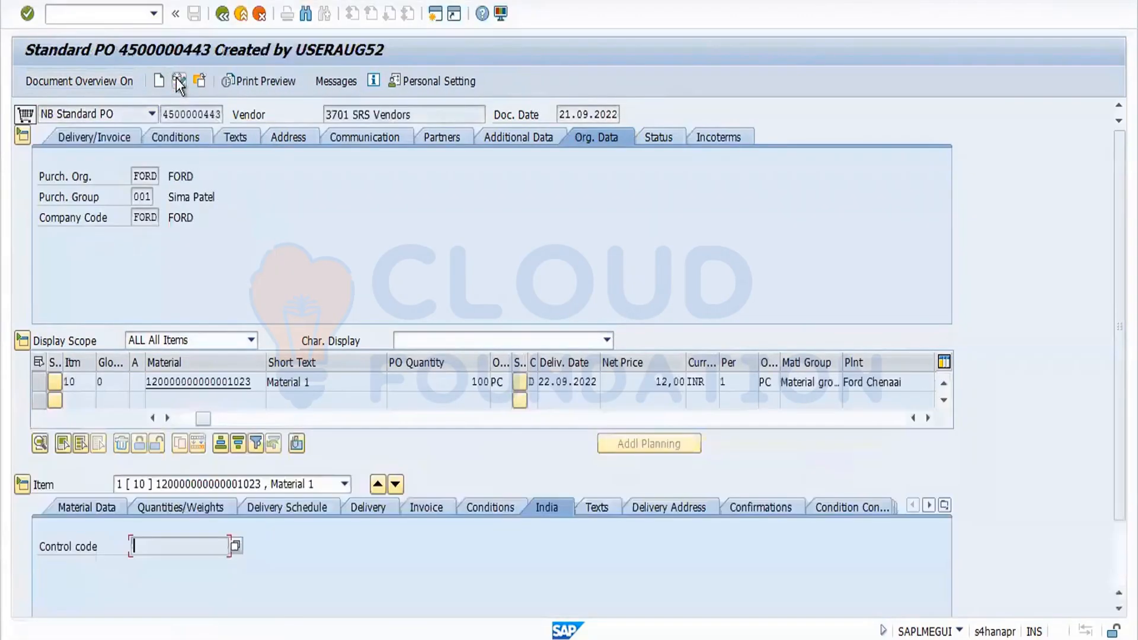
left_click(164, 112)
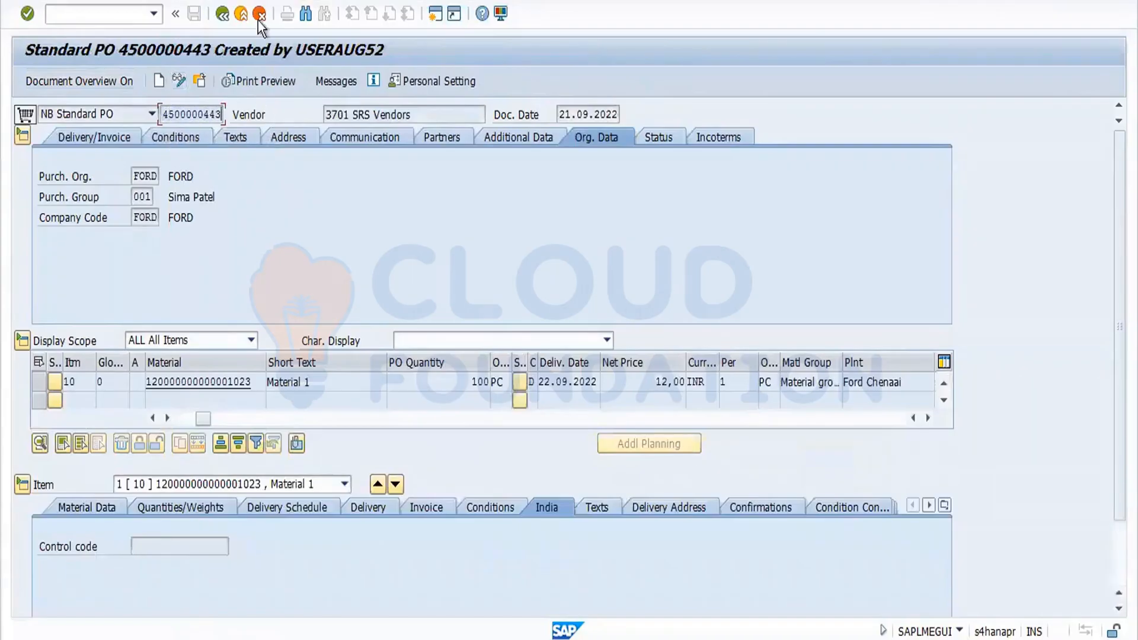
Leave the purchase order and start transaction MIGO.
left_click(224, 14)
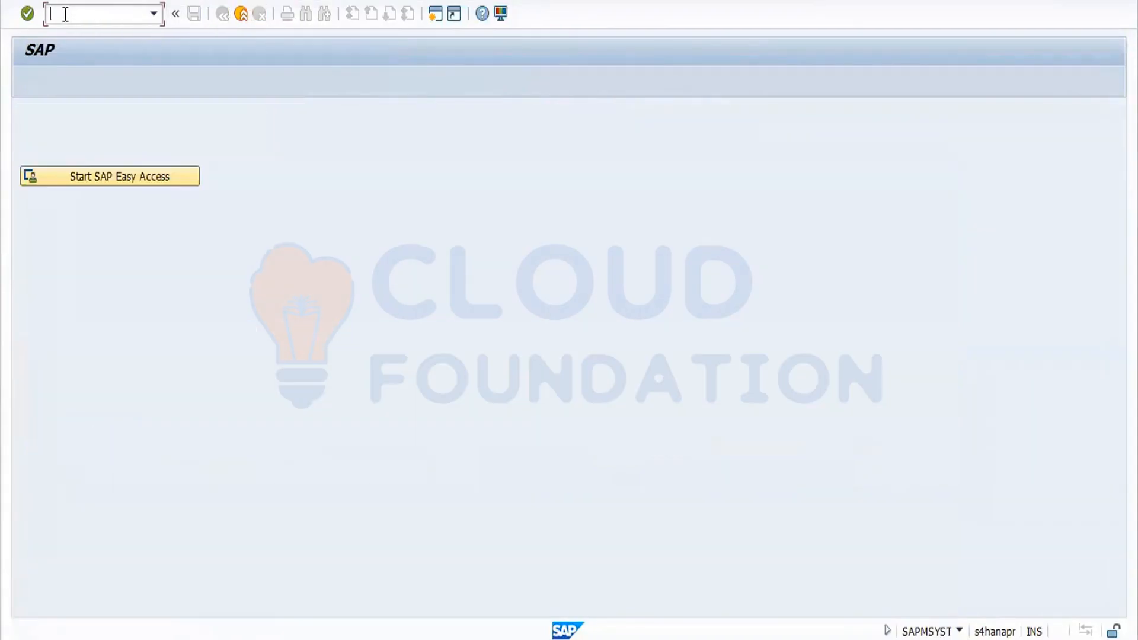
type("/nmigo")
key("Return")
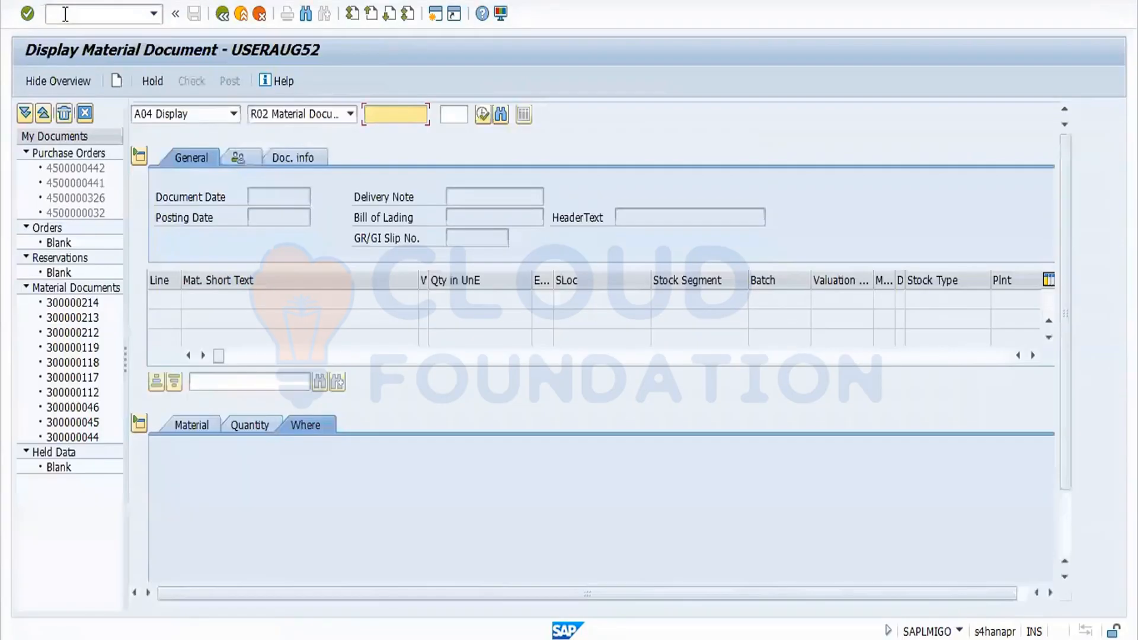
left_click(235, 114)
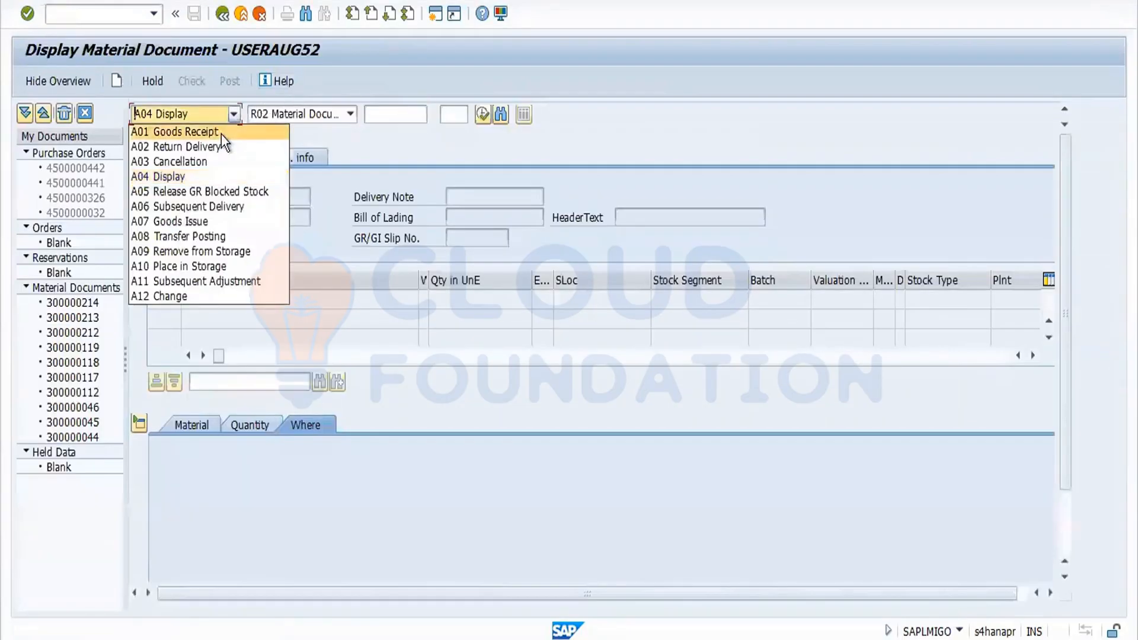
left_click(221, 134)
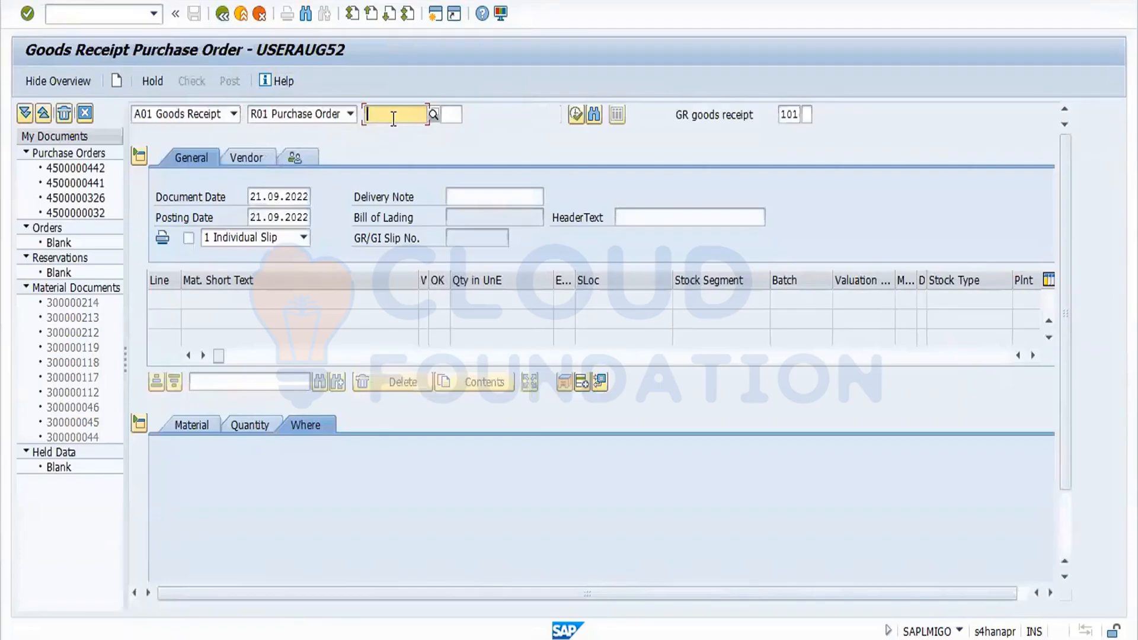
type("4500000443")
key("Return")
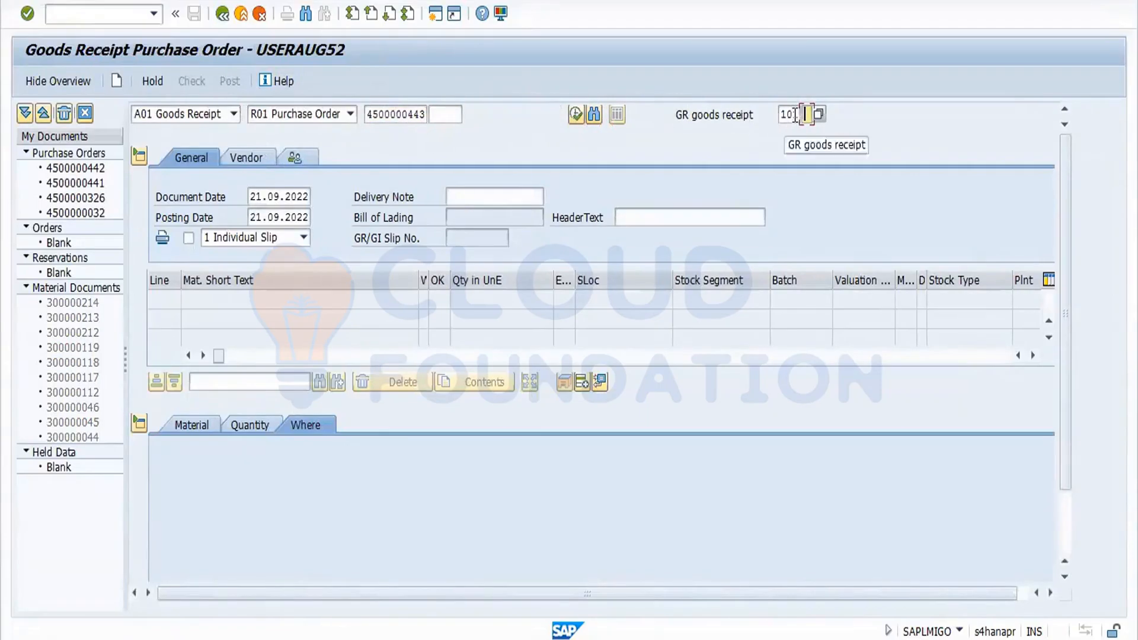
Set the movement type to 103 for GR into blocked stock and load the purchase order item.
left_click_drag(794, 114, 807, 121)
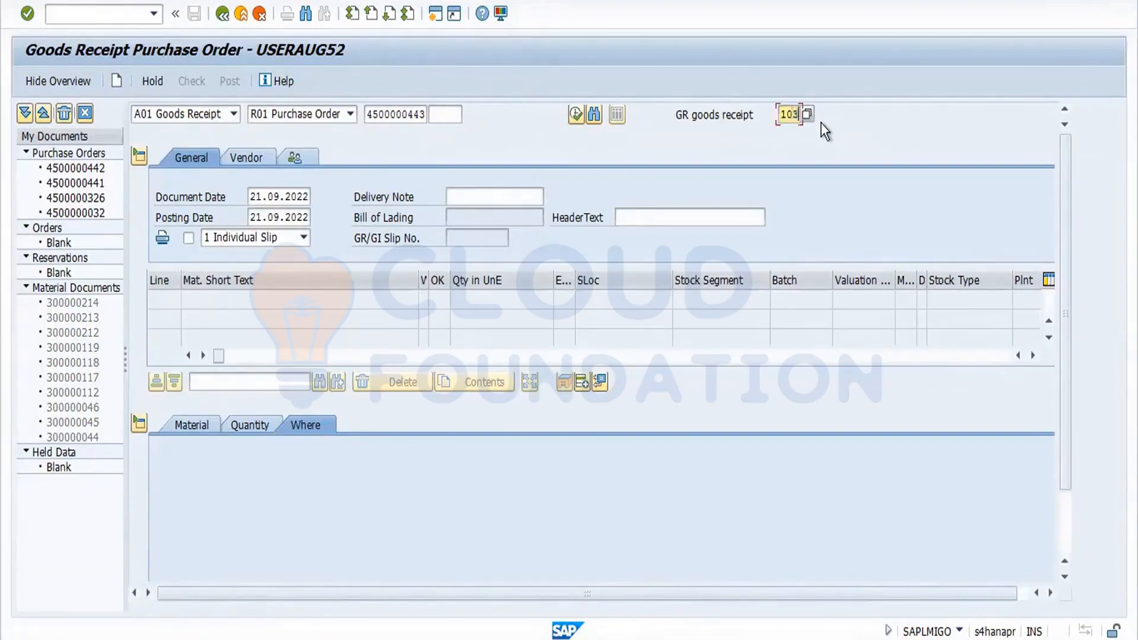
left_click(347, 116)
left_click(239, 111)
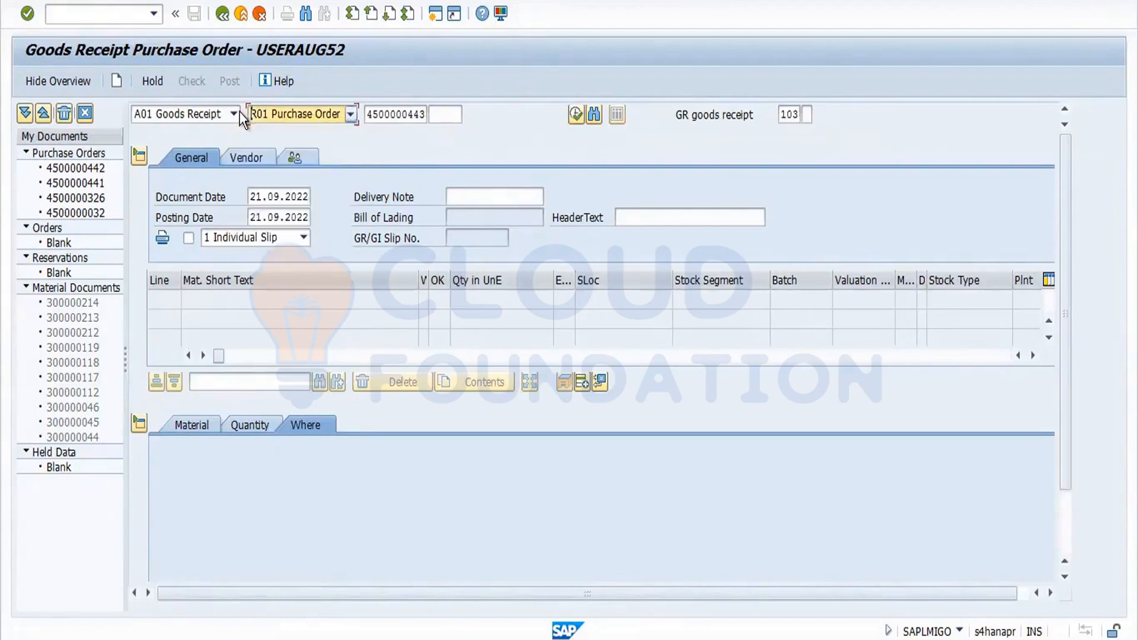
left_click(240, 112)
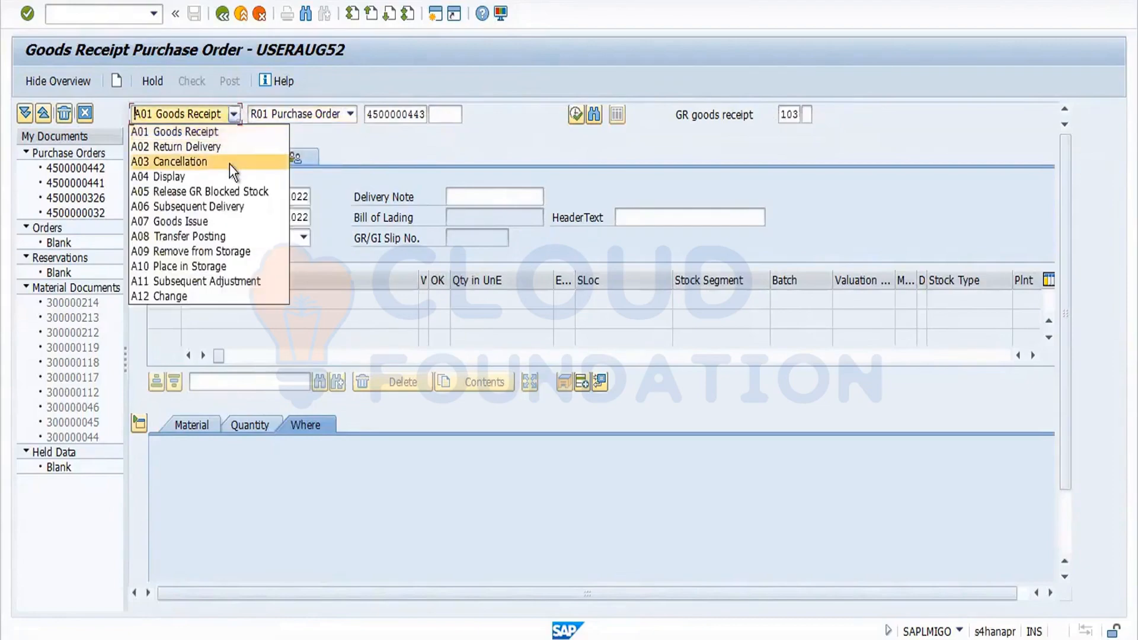
left_click(454, 141)
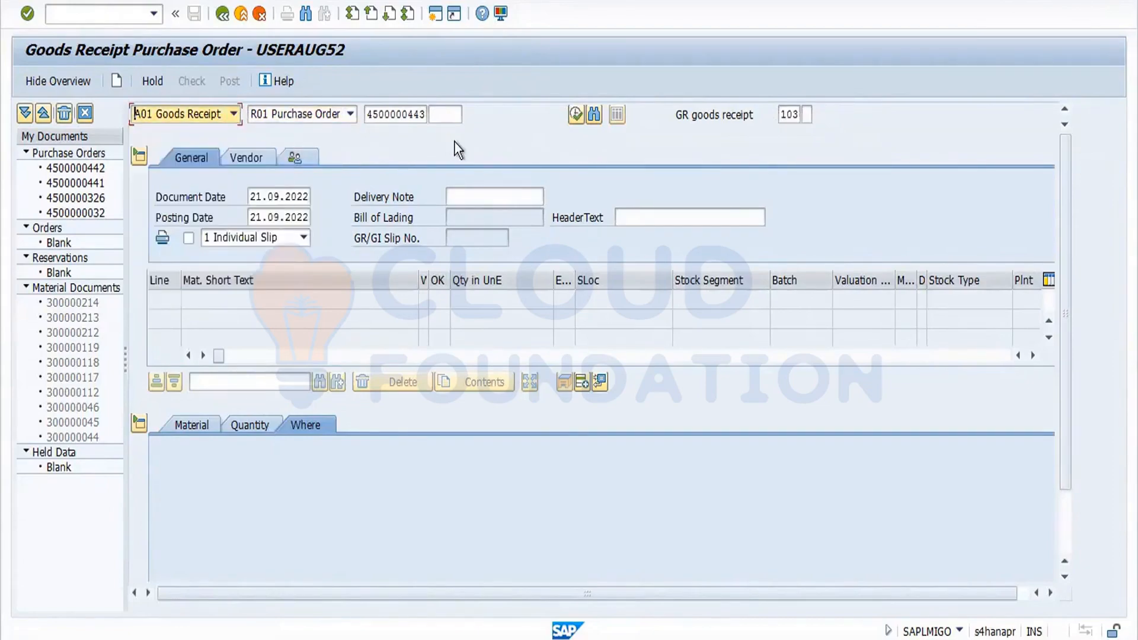
key("Return")
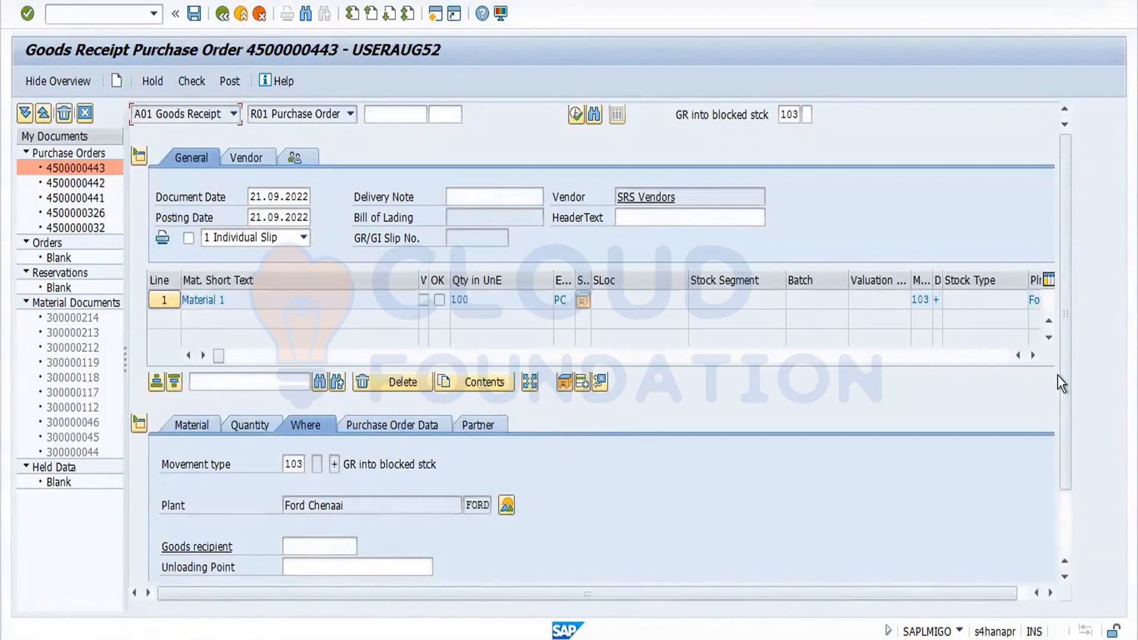
Mark the item OK, check the document and post the goods receipt into blocked stock.
left_click_drag(1066, 400, 1071, 505)
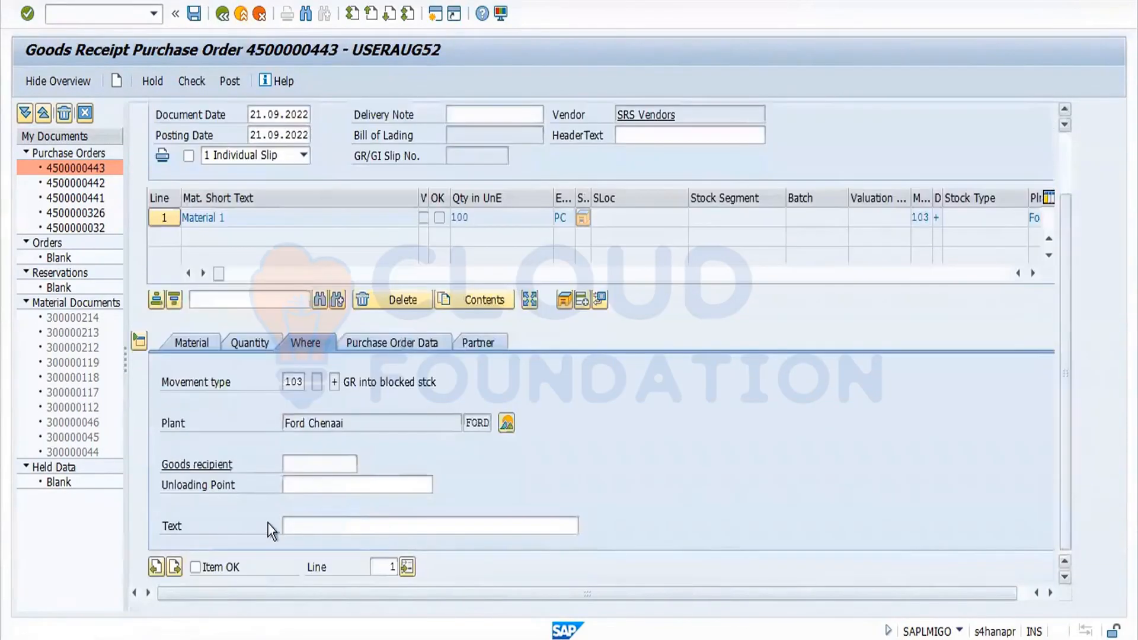
left_click(195, 567)
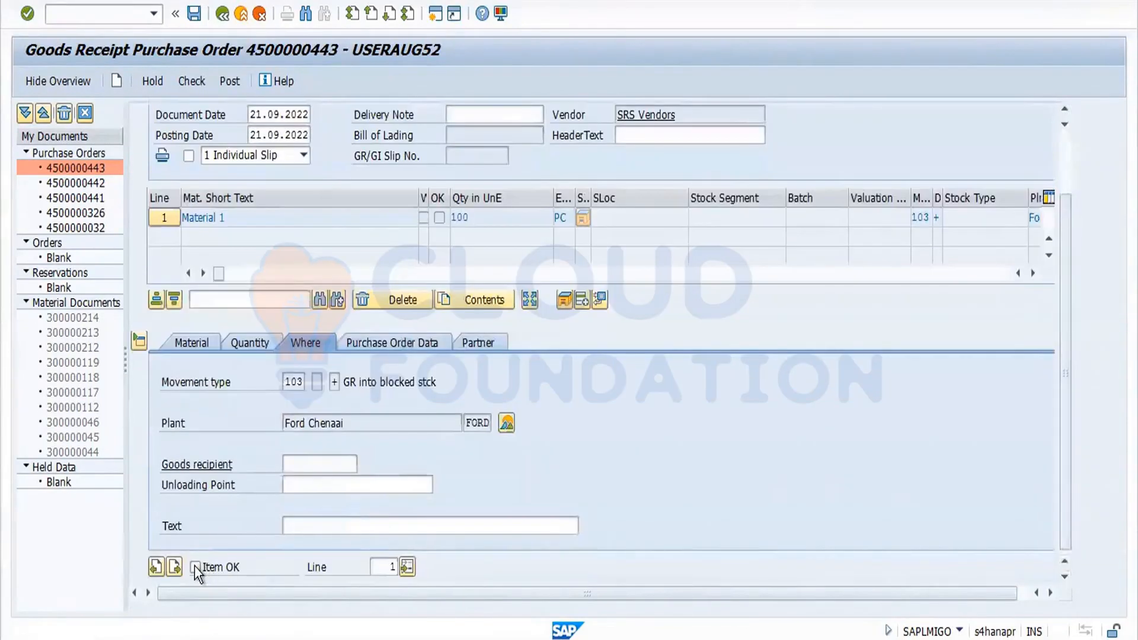
left_click(259, 349)
left_click(191, 81)
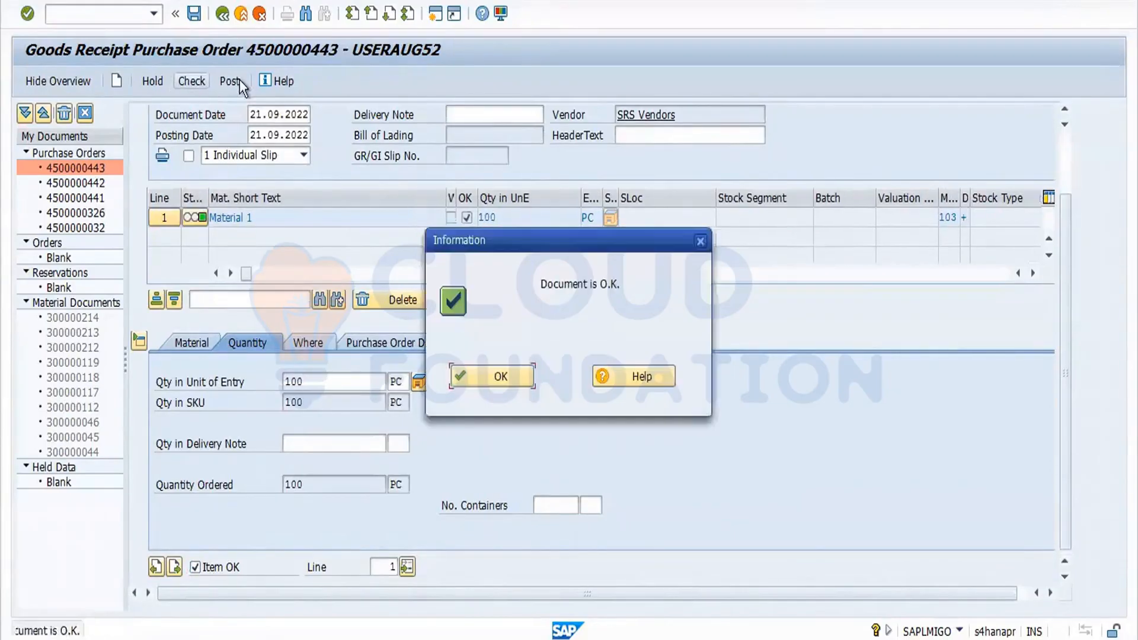
left_click(509, 378)
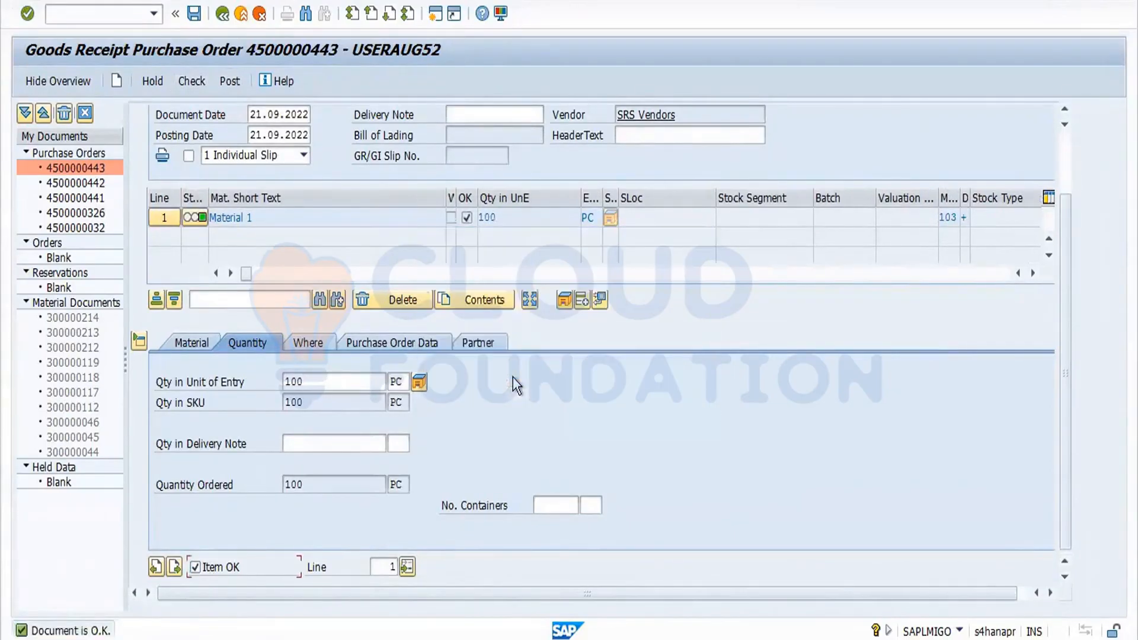
left_click(232, 80)
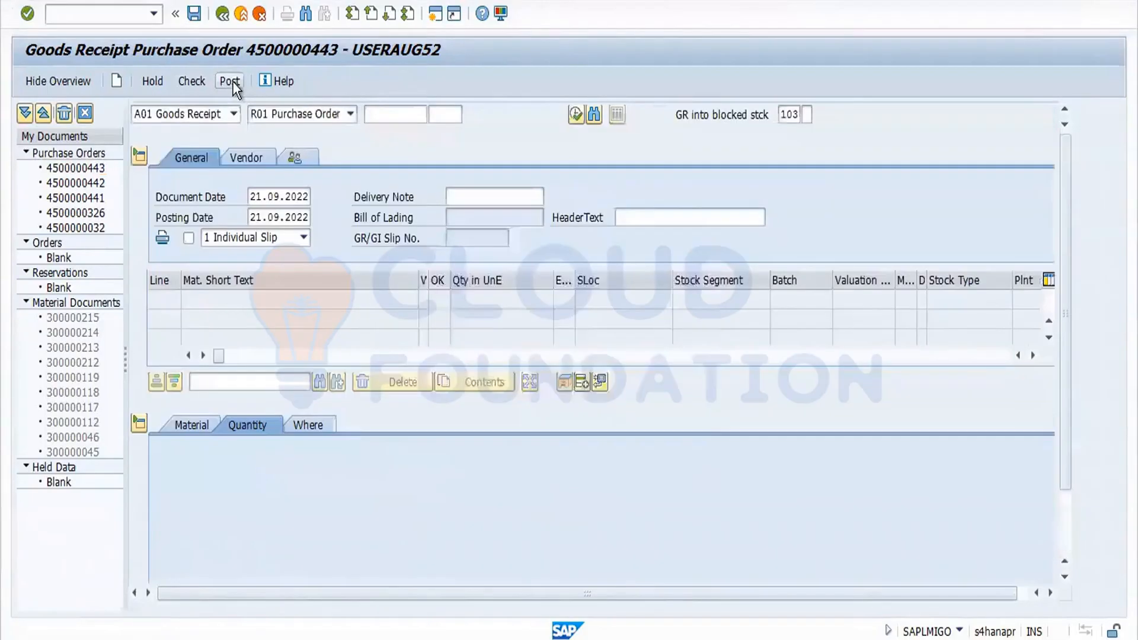
left_click(503, 375)
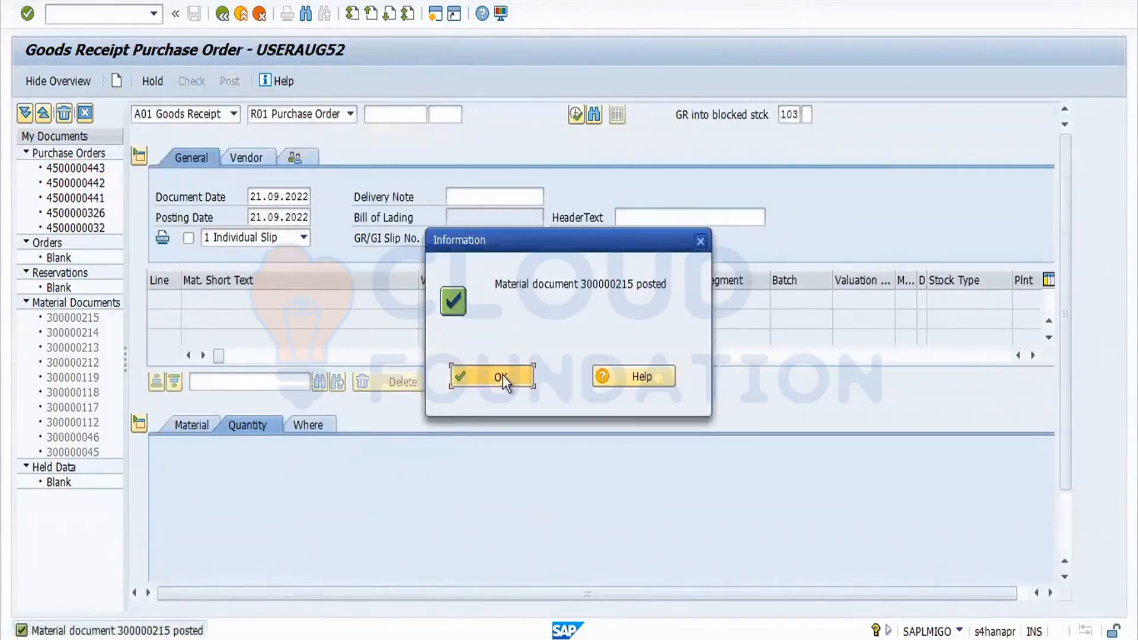
Display the posted material document 300000215 and look for its accounting documents.
left_click(231, 119)
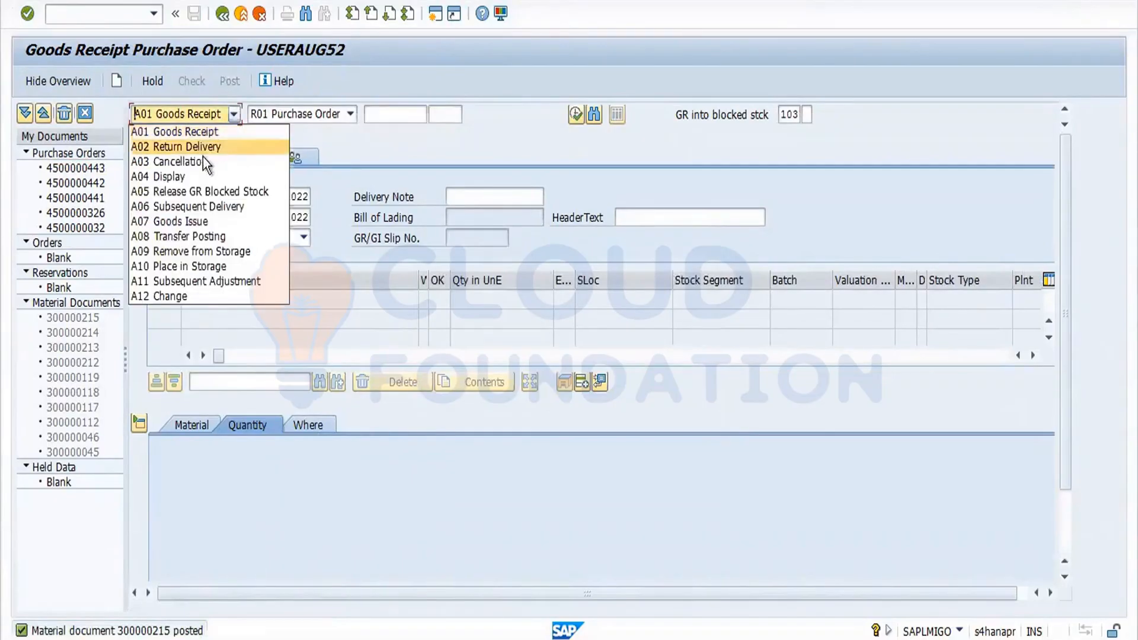
left_click(201, 176)
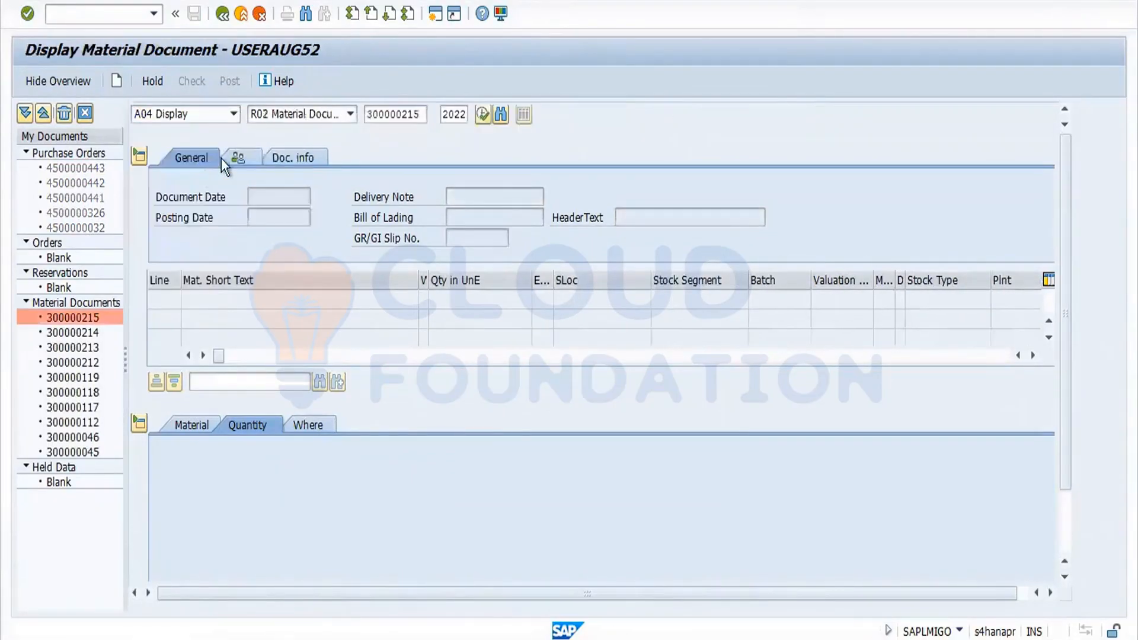
left_click(350, 158)
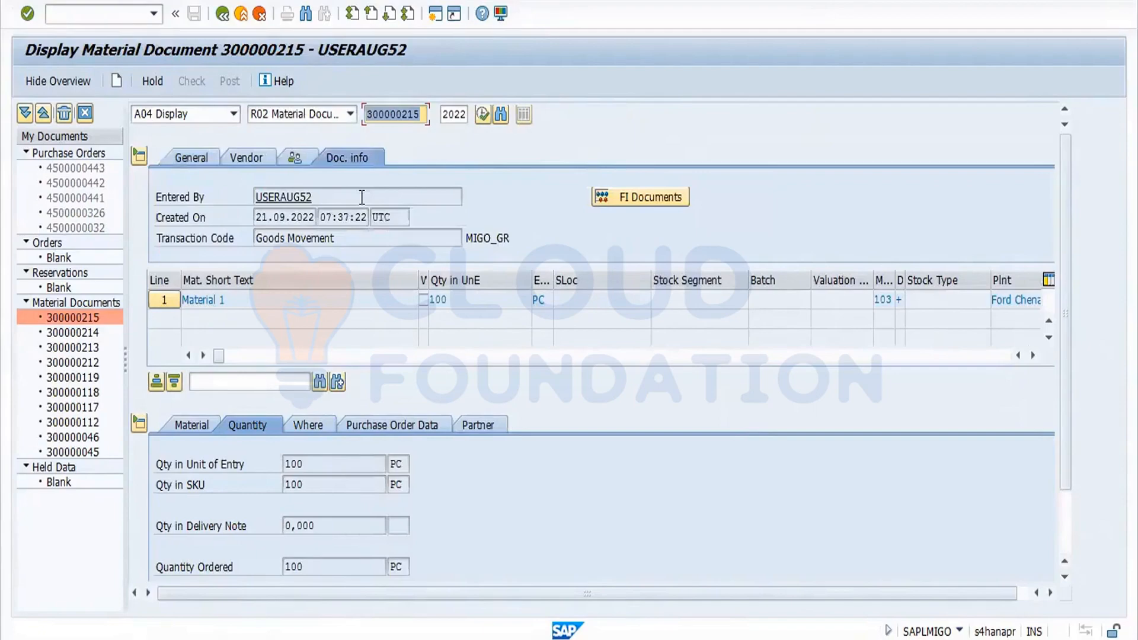
left_click(658, 196)
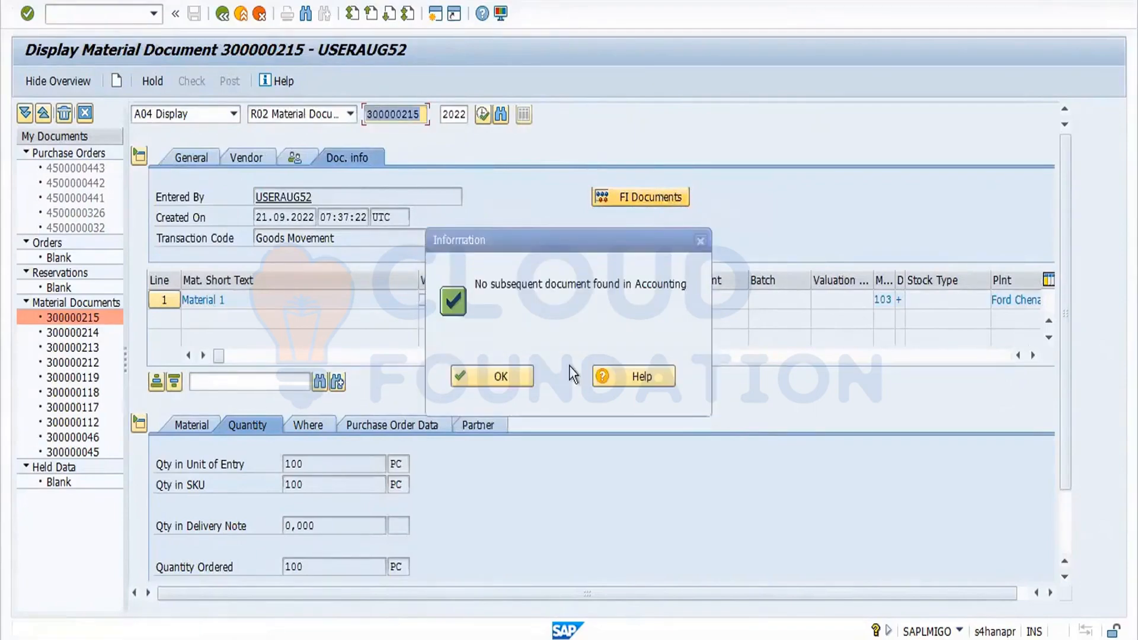
left_click(499, 376)
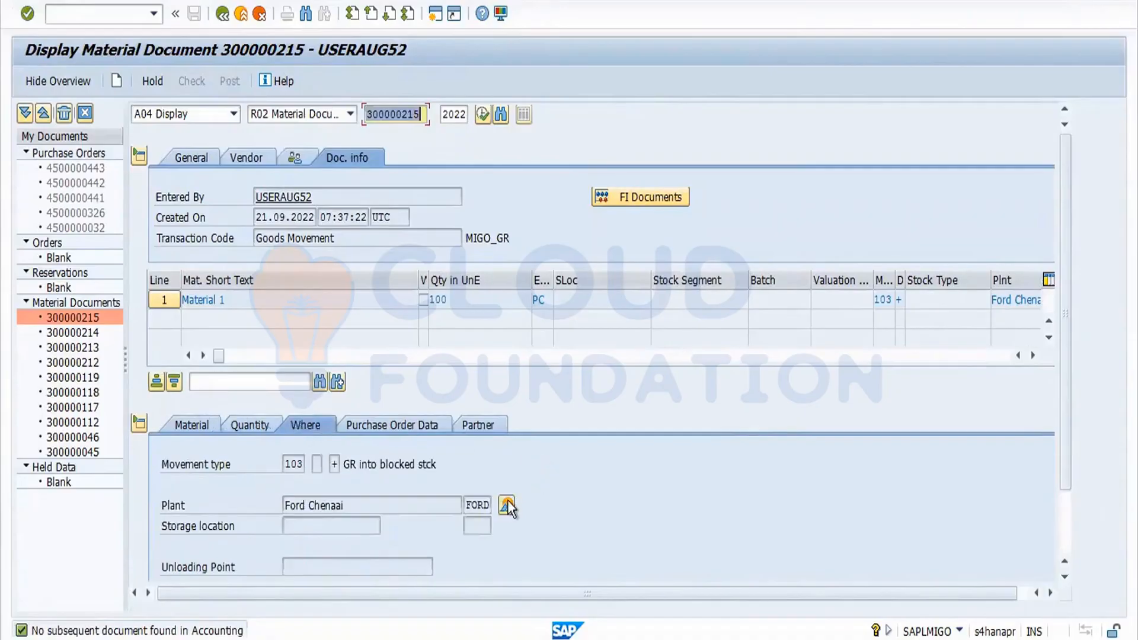
Open the stock overview for the material and examine its blocked stock column.
left_click(506, 504)
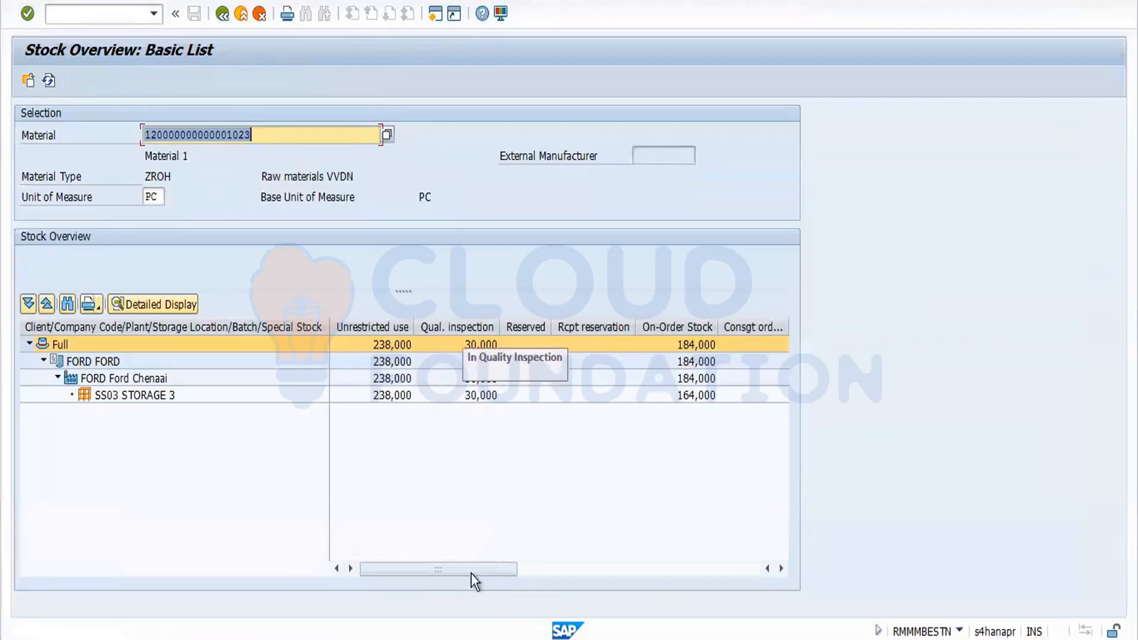
left_click_drag(462, 565, 735, 595)
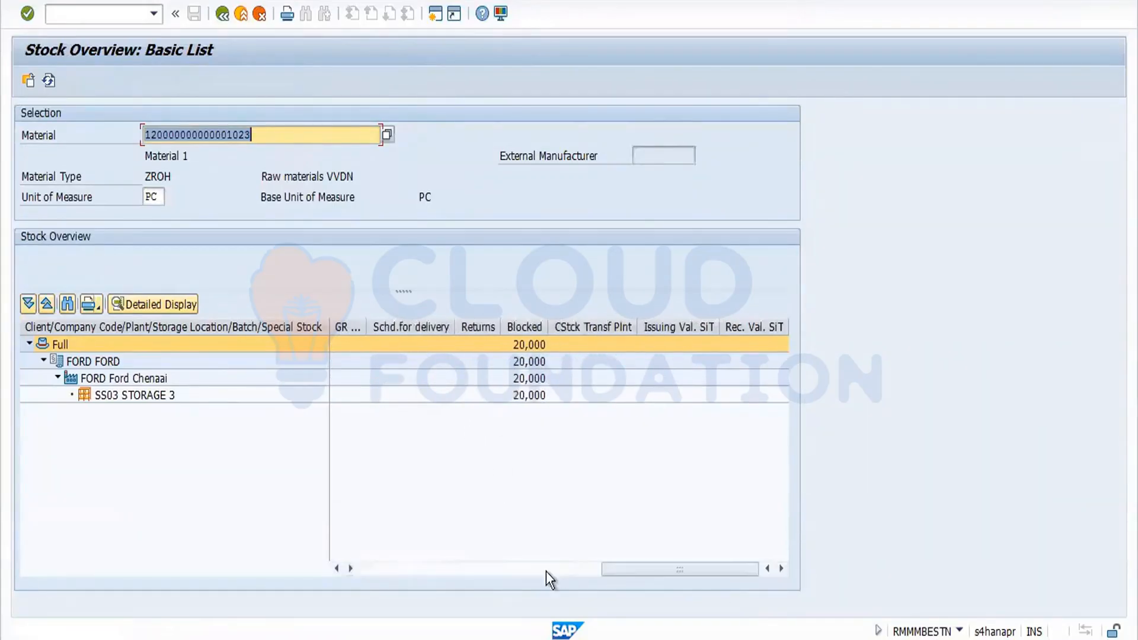
left_click(49, 80)
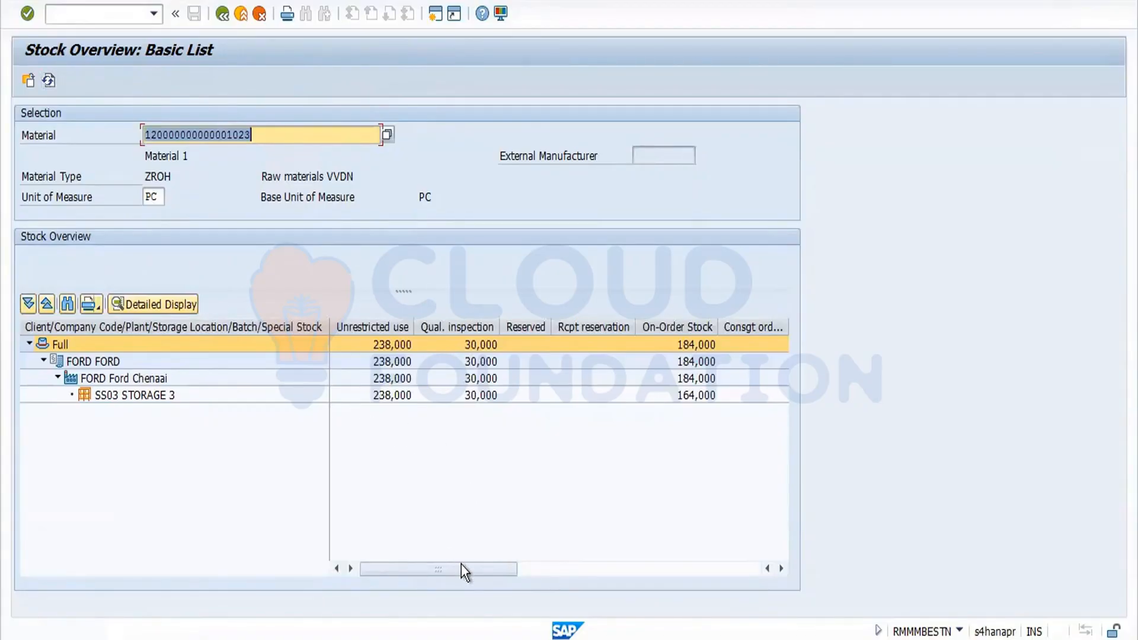
Scroll the stock overview across to the GR blocked stock column, then return to the goods movement screen.
left_click(783, 567)
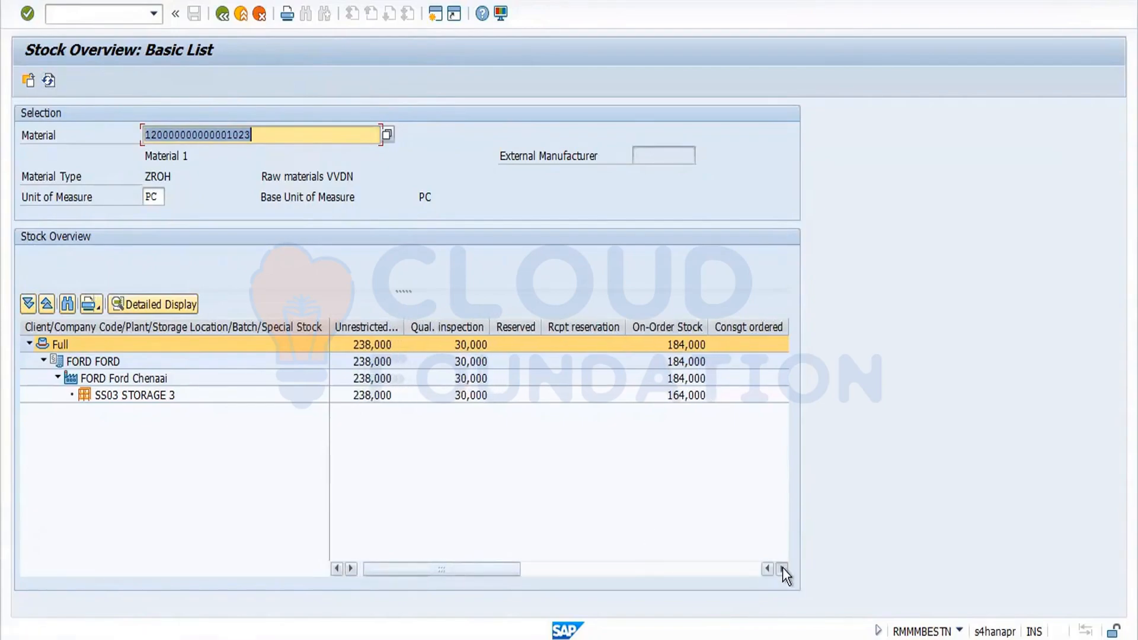
left_click(782, 568)
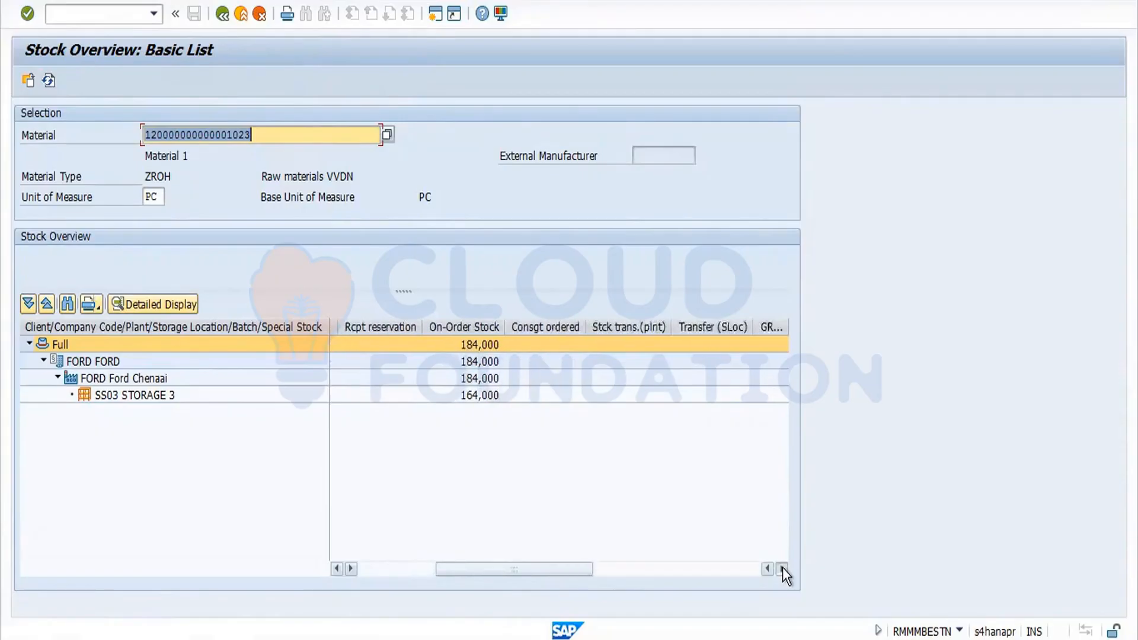
left_click(783, 567)
left_click(783, 567)
left_click(783, 568)
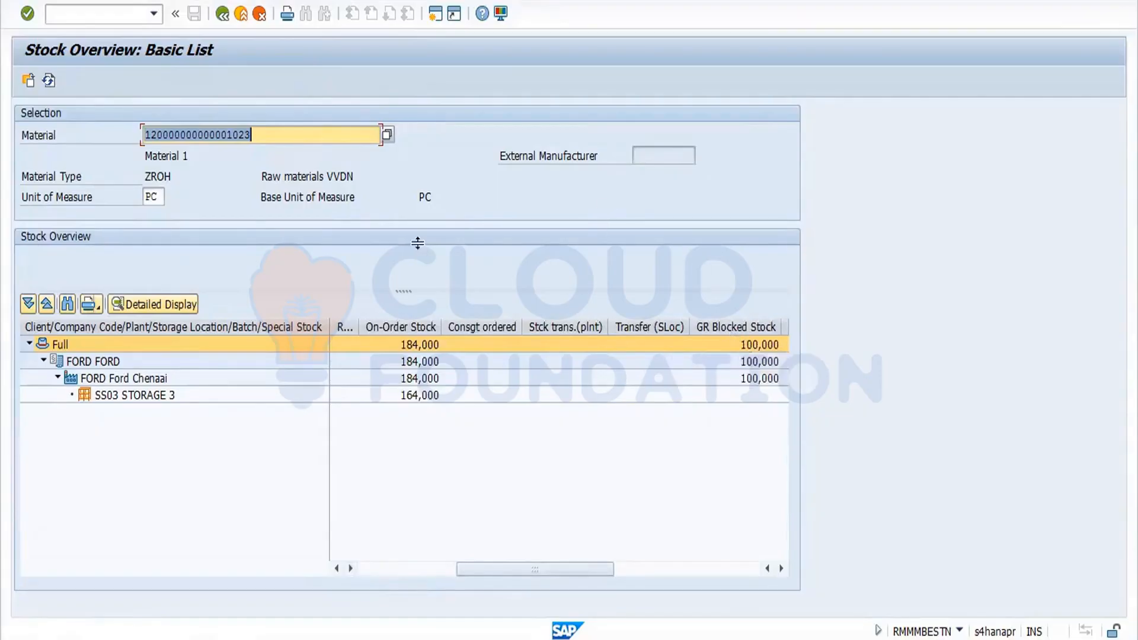
left_click(222, 14)
left_click(222, 14)
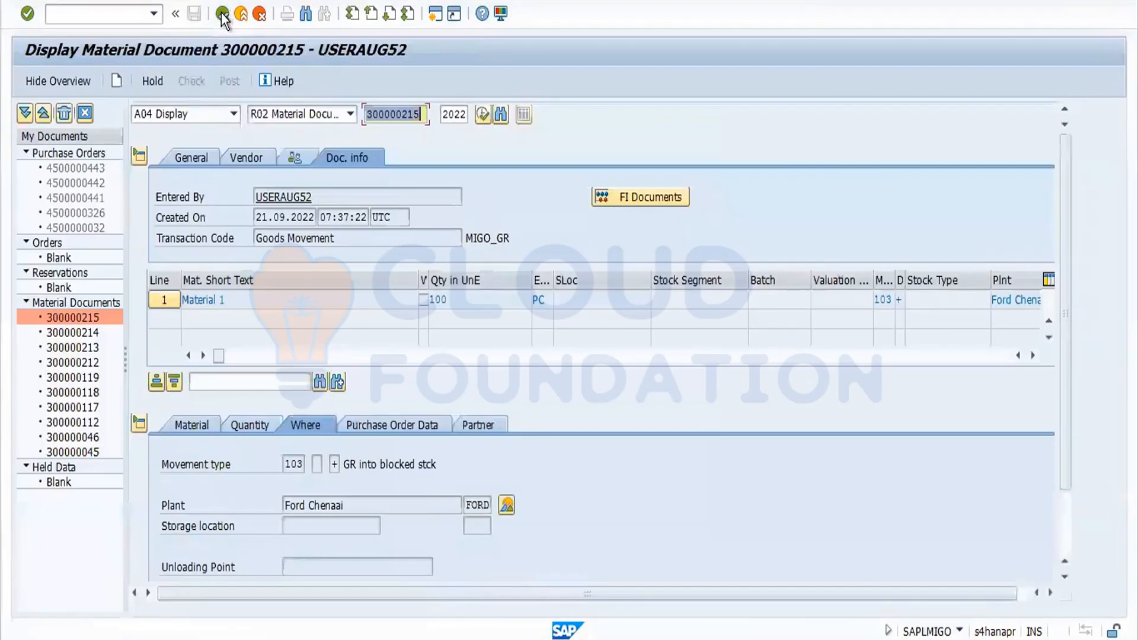
Switch to Release GR Blocked Stock and load material document 300000215.
left_click(235, 114)
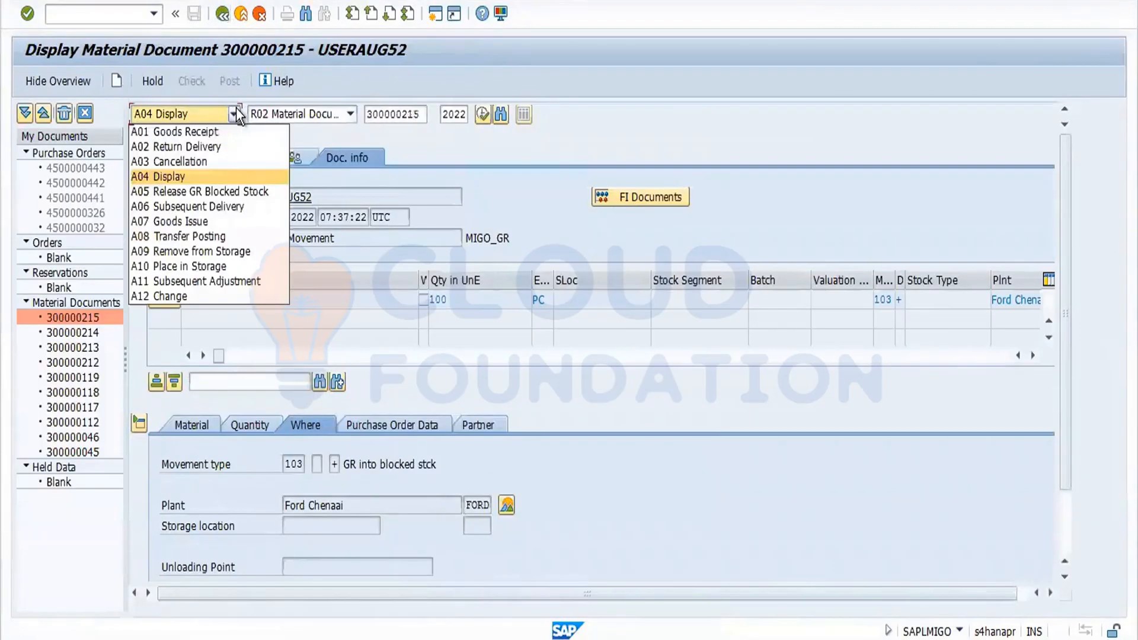
left_click(210, 191)
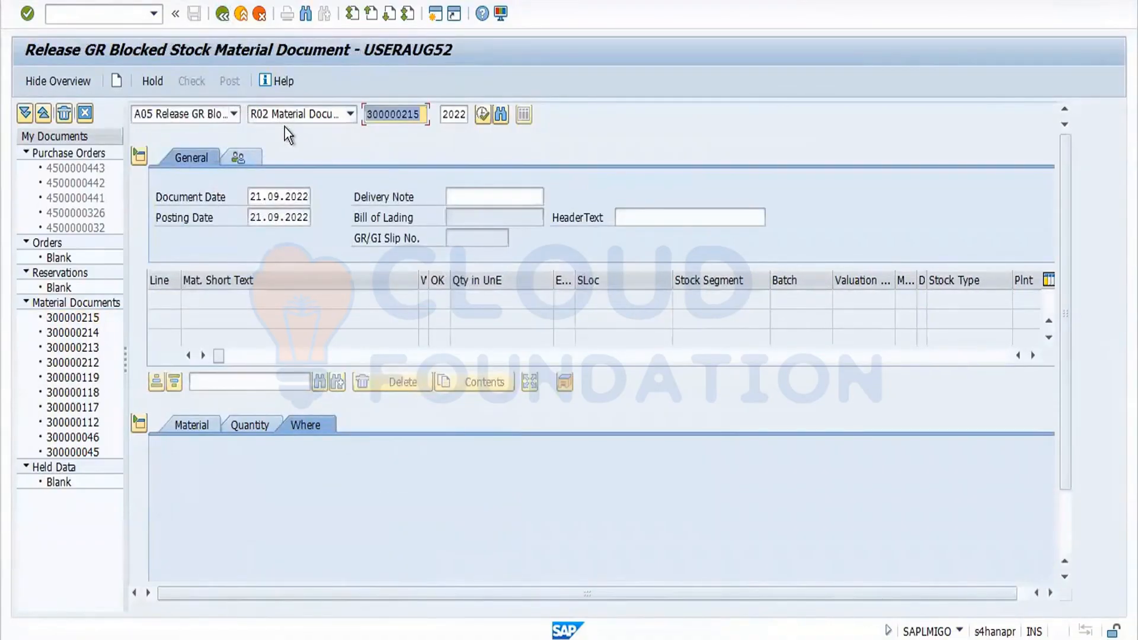
key("Return")
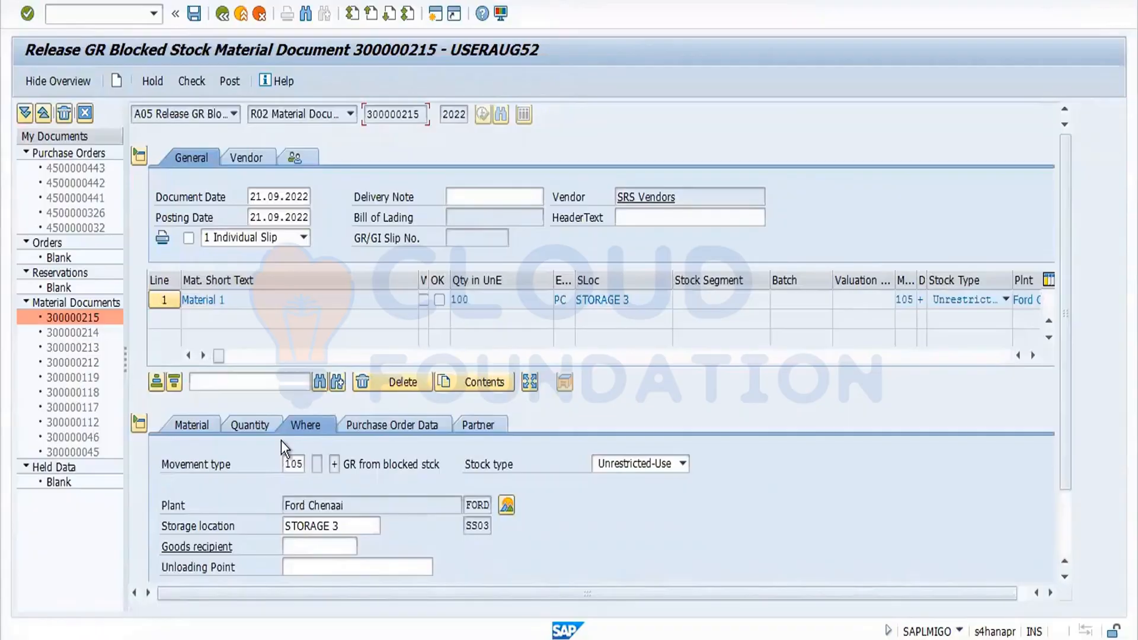
Mark the item OK, check the document and post the release from GR blocked stock into unrestricted use.
left_click(193, 83)
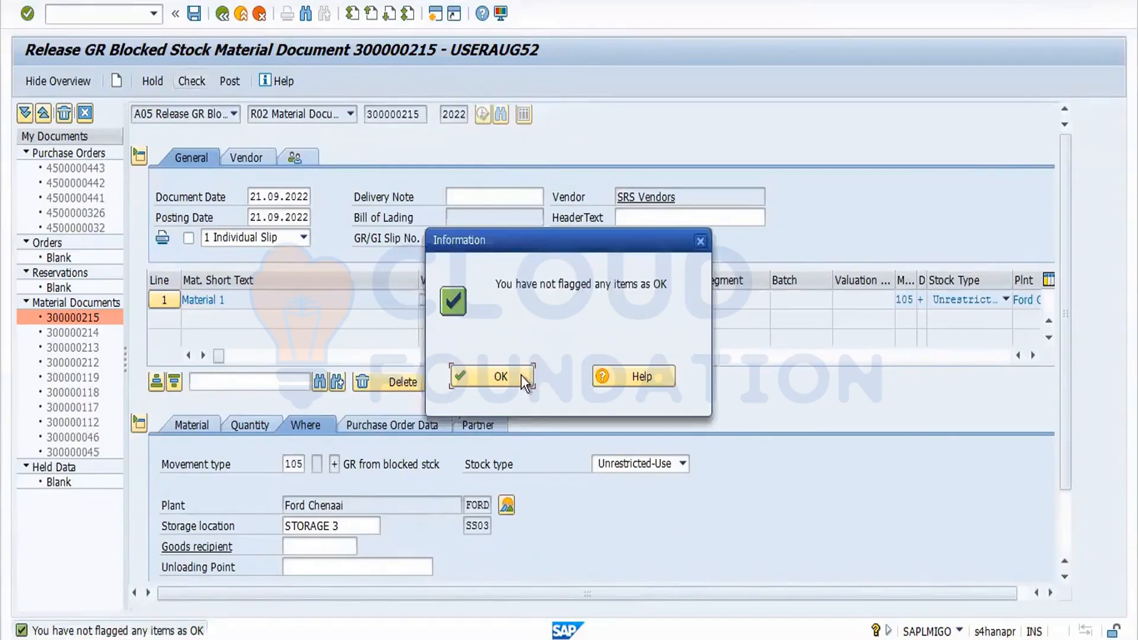
left_click(522, 376)
scroll(1070, 533, "down", 2)
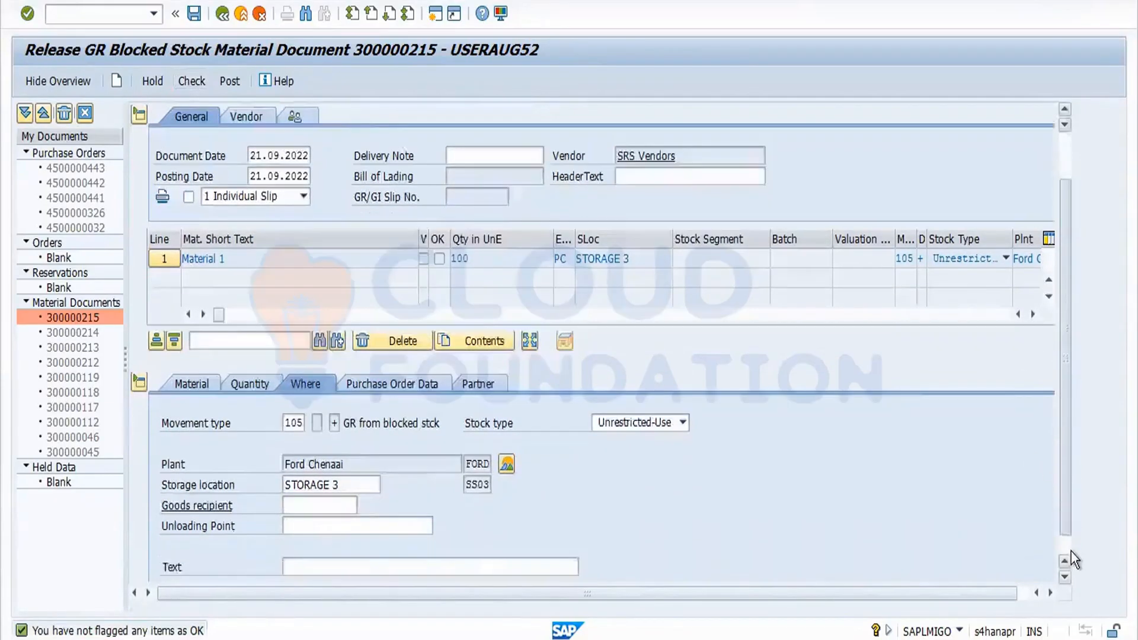
scroll(1072, 552, "down", 2)
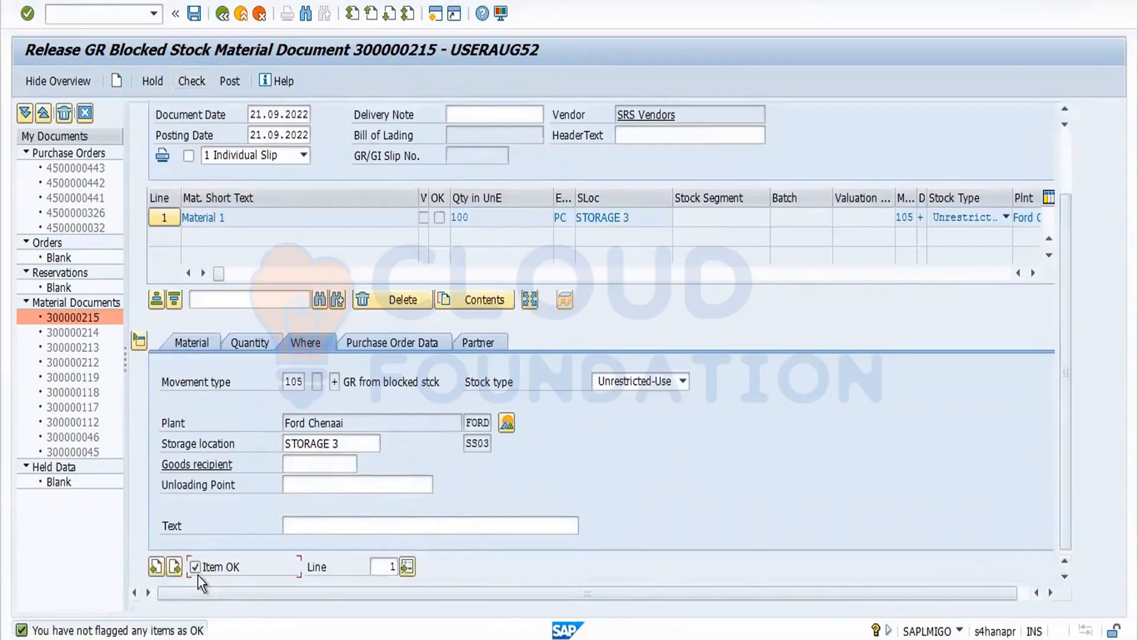
left_click(193, 83)
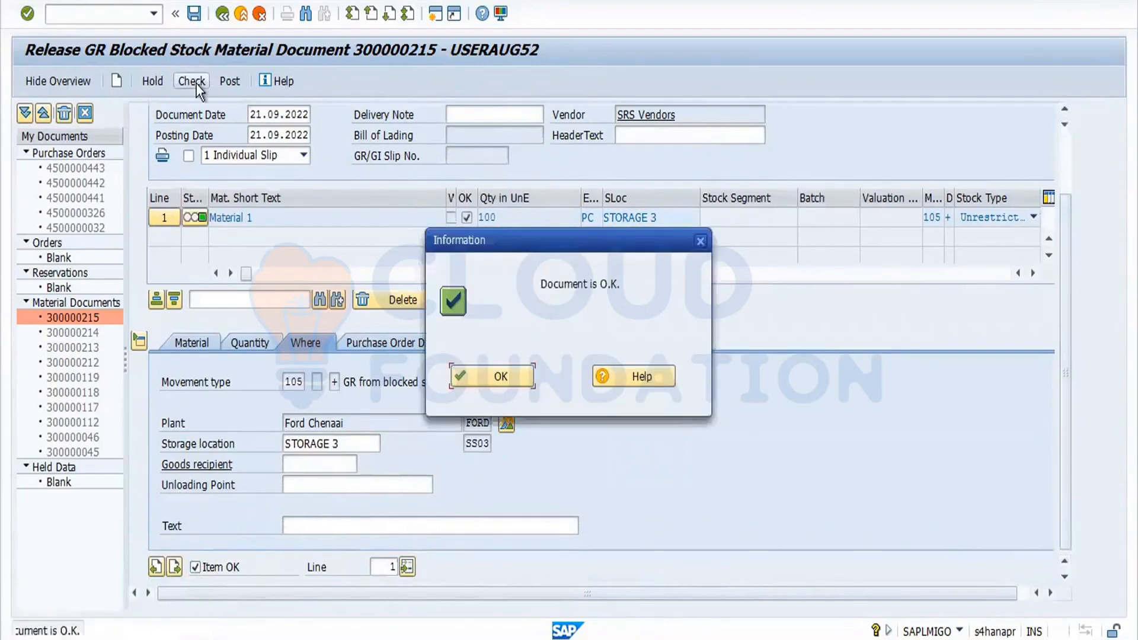
left_click(497, 378)
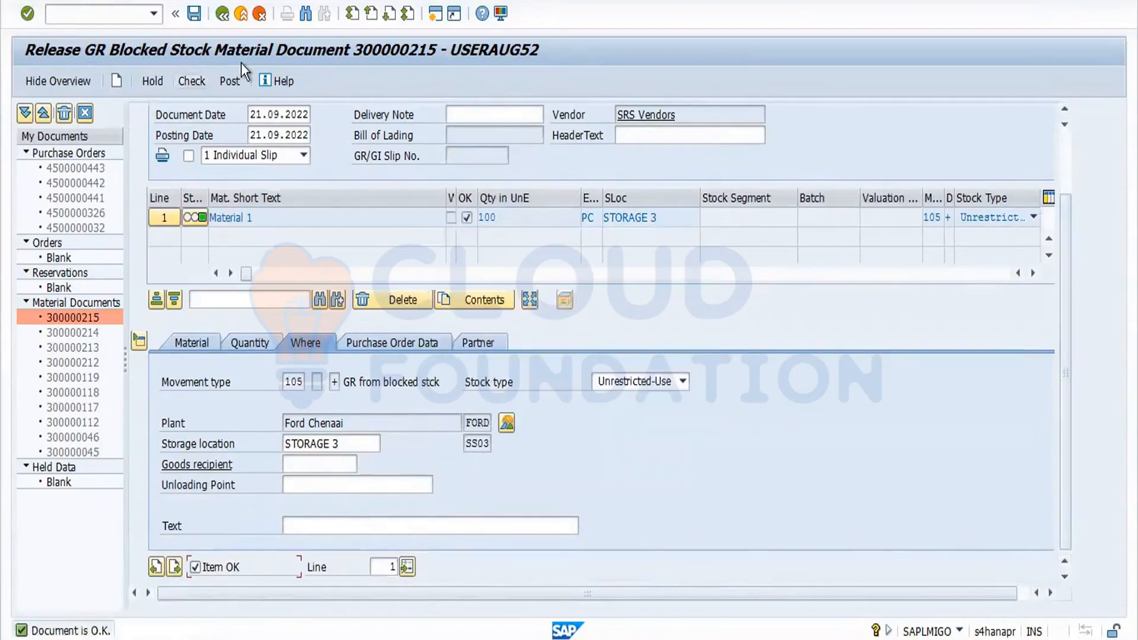
left_click(231, 81)
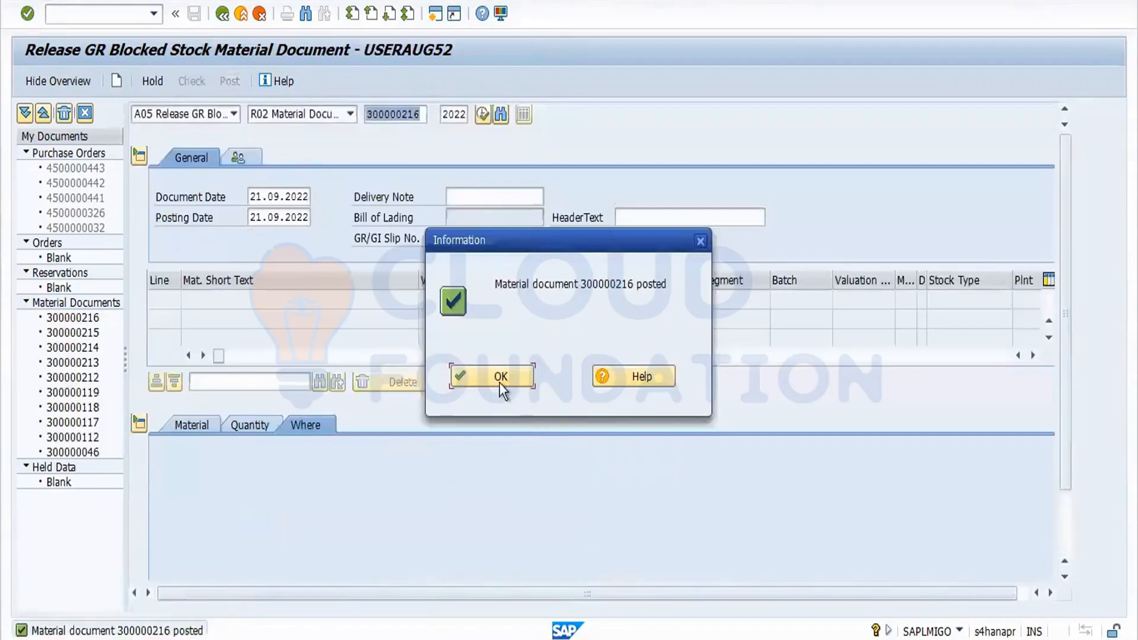
left_click(499, 379)
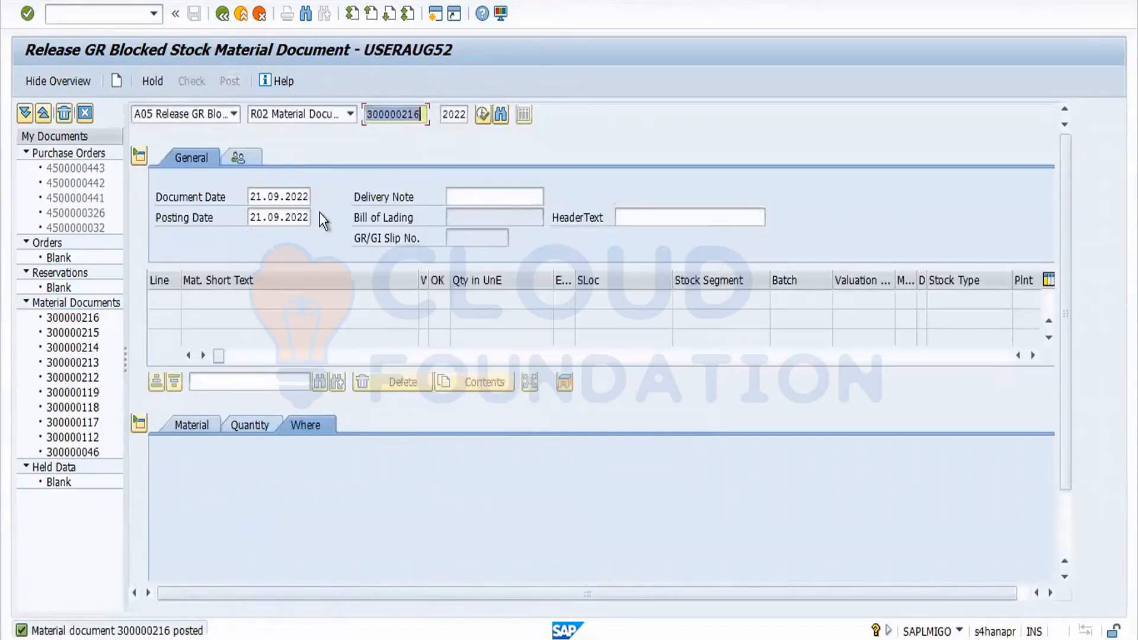
Display material document 300000216 and open the material's stock overview to examine the GR blocked stock column.
left_click(233, 115)
left_click(205, 184)
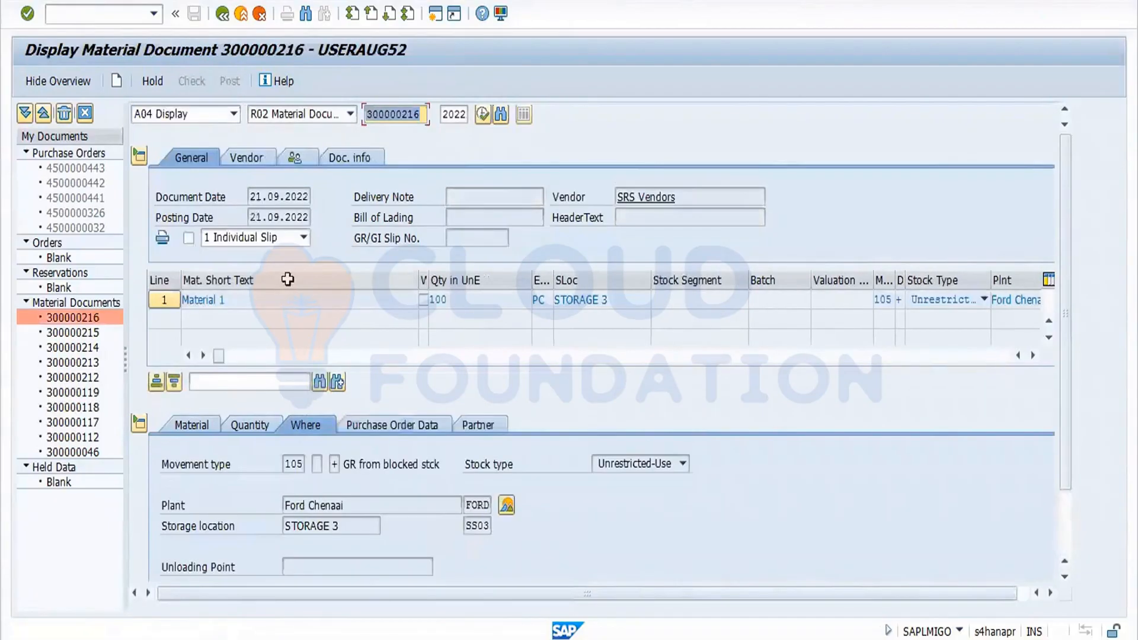
left_click(506, 506)
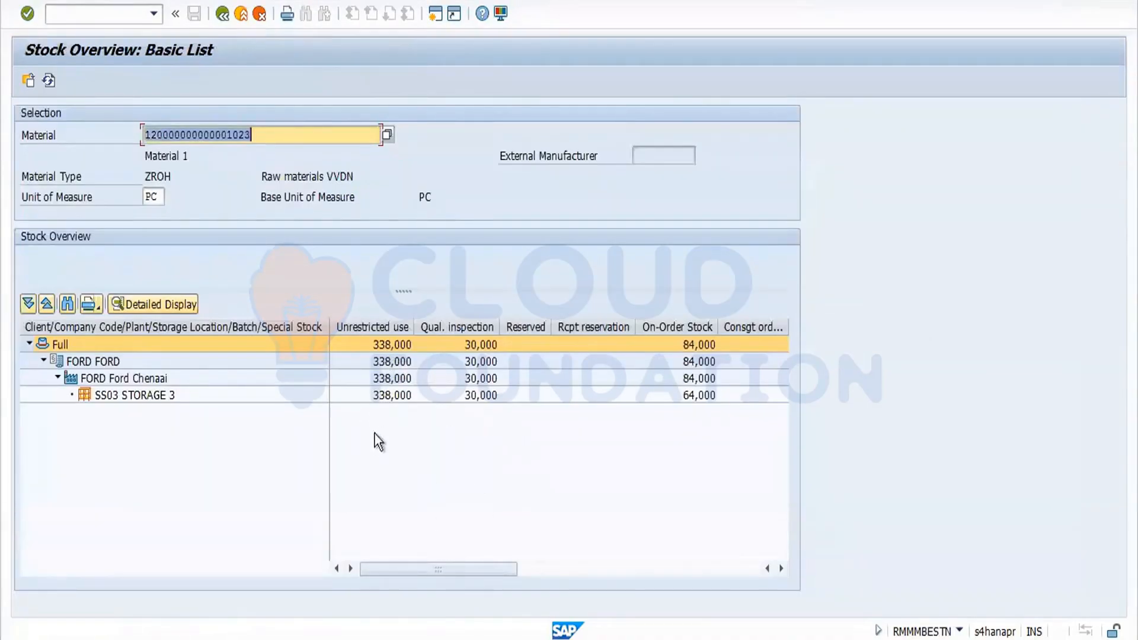
left_click_drag(461, 568, 607, 579)
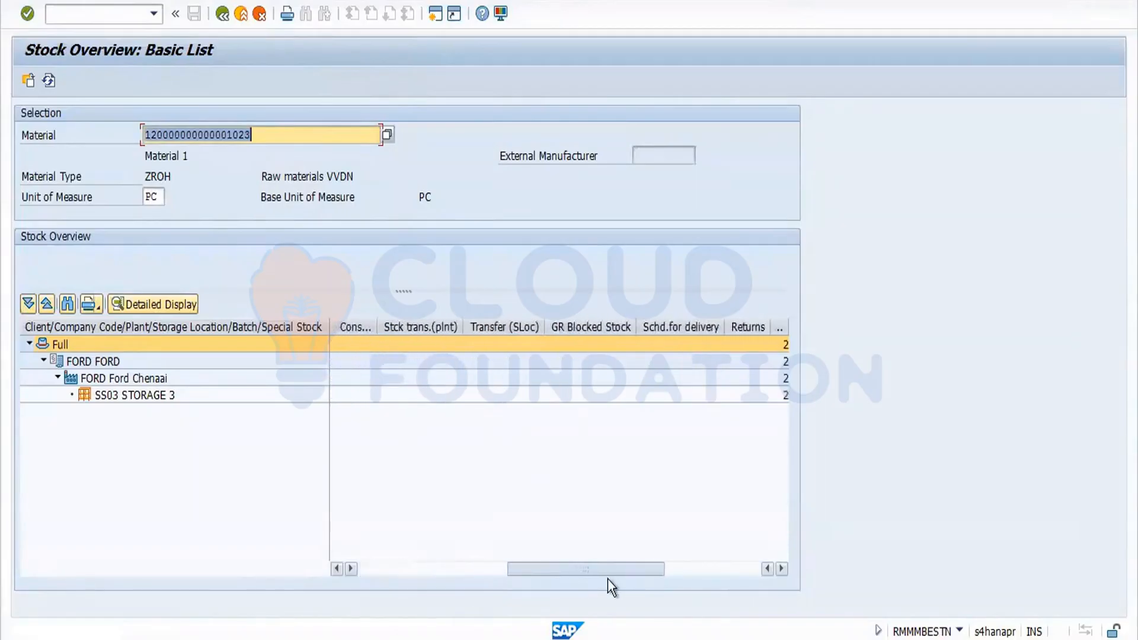
left_click(601, 322)
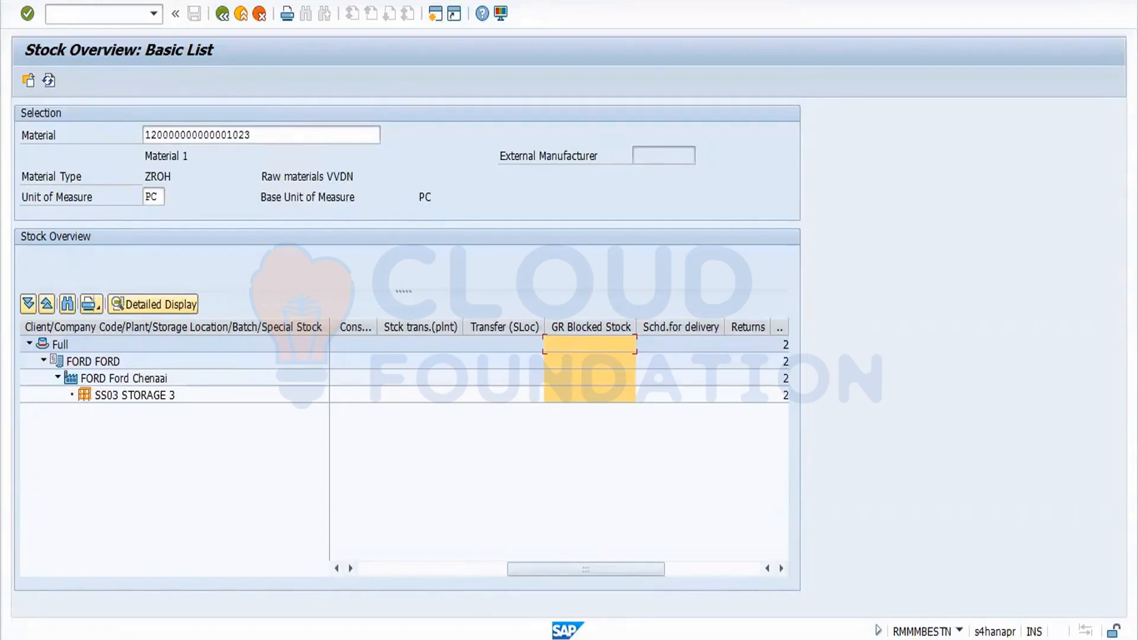
Switch to the notes document and append the movement types 103/105 to the GR Blocked stock heading.
key("alt+Tab")
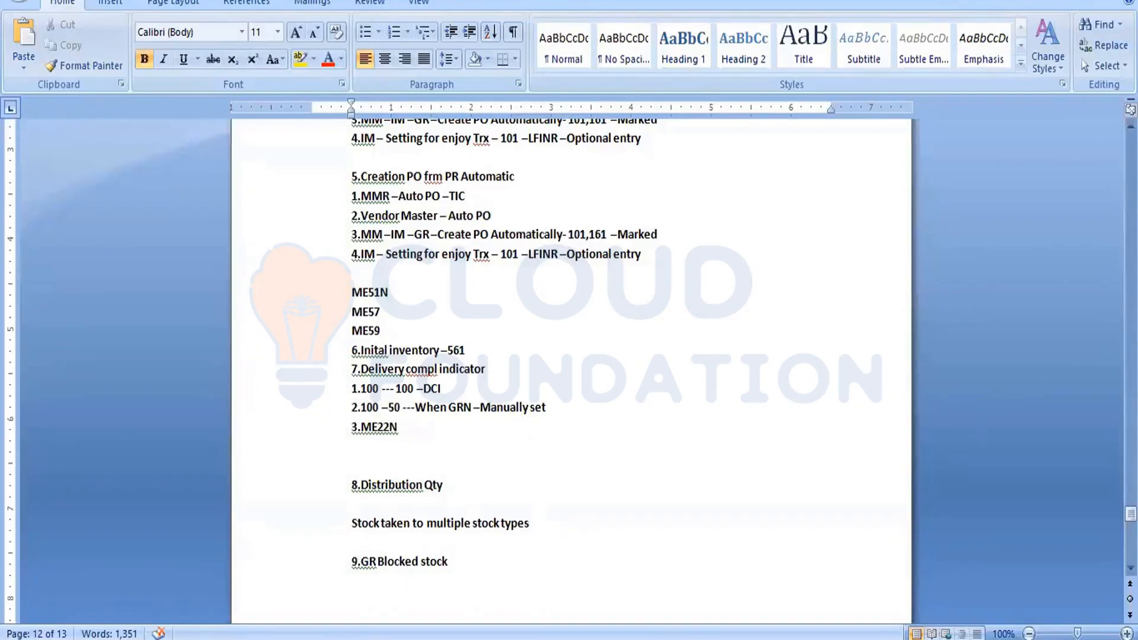
left_click(453, 569)
type("-103/105")
Copy the six goods-receipt update lines from the Inventory Management notes and paste them below the GR Blocked stock heading.
left_click(1131, 126)
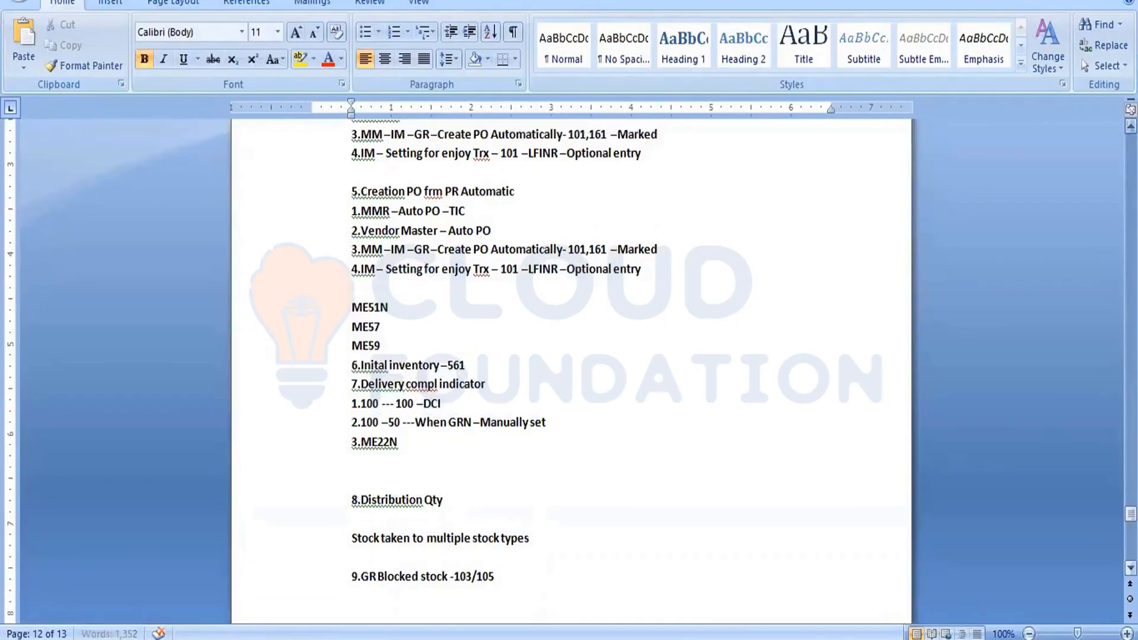
left_click(1131, 126)
scroll(1131, 126, "up", 15)
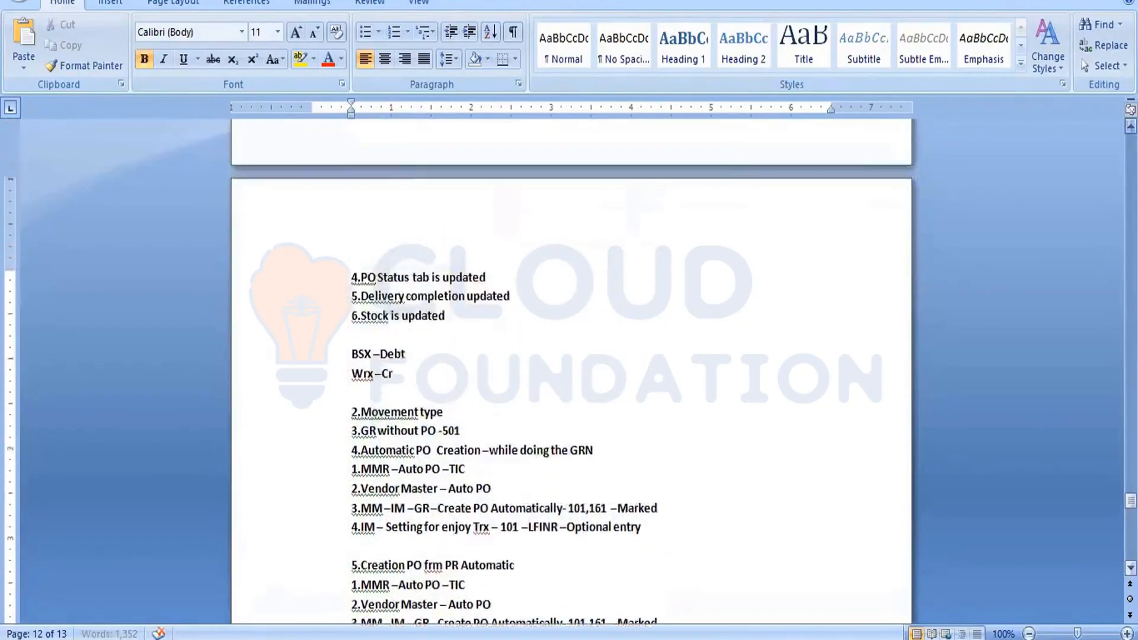
scroll(1132, 126, "up", 3)
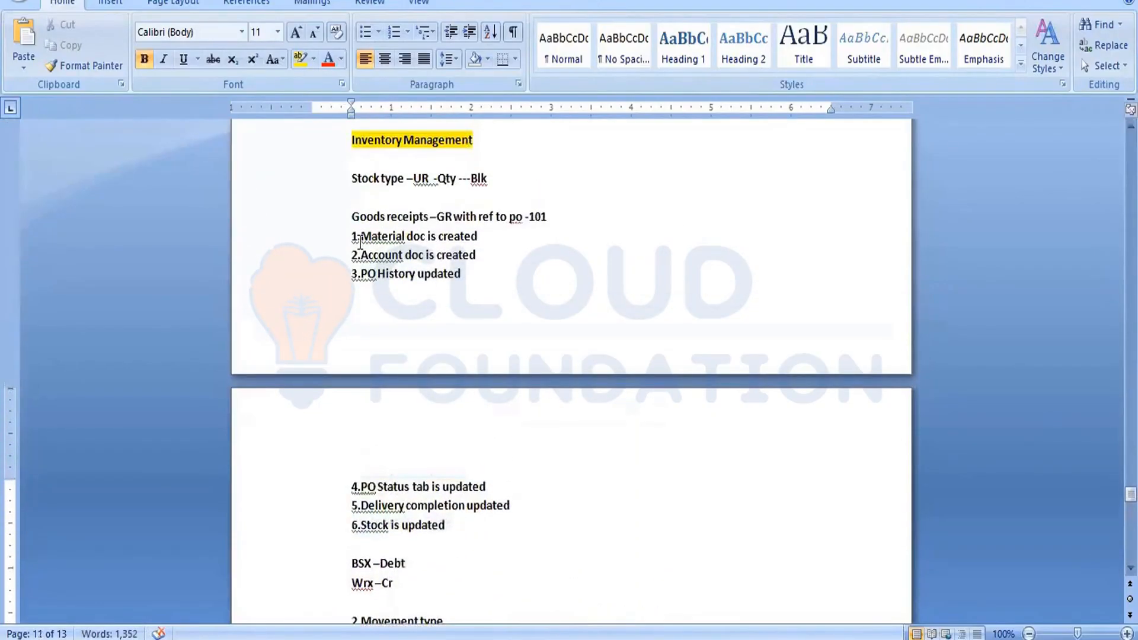
left_click_drag(351, 229, 474, 534)
key("ctrl+c")
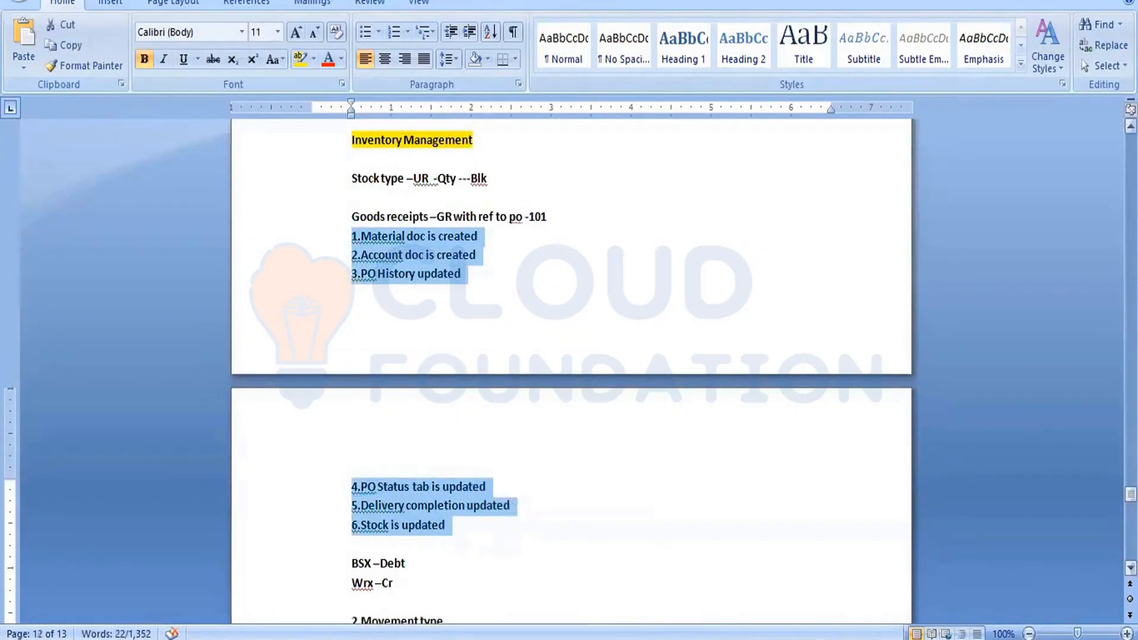
scroll(571, 368, "down", 8)
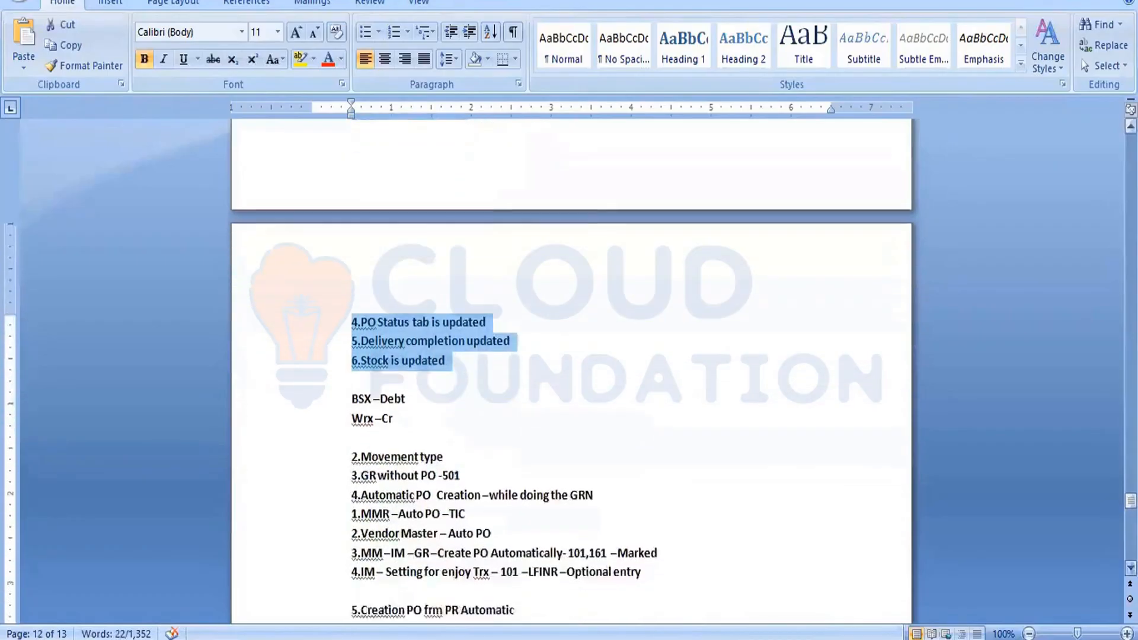
scroll(572, 368, "down", 13)
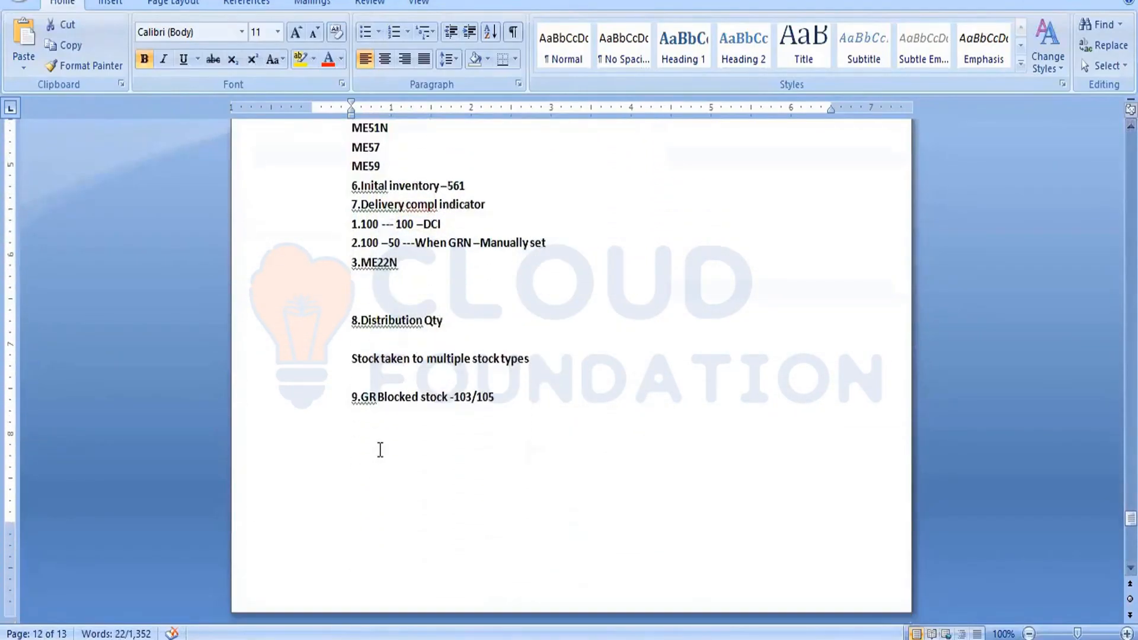
left_click(380, 450)
key("ctrl+v")
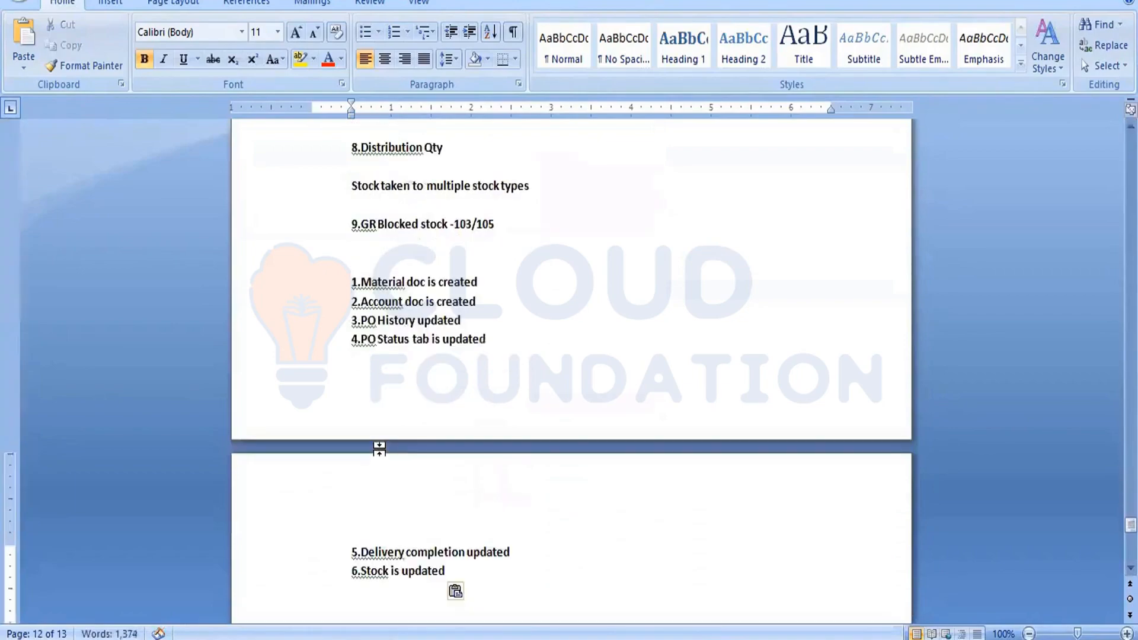
Add a new heading "10.reversal" followed by the line "101 --- 102" in the notes.
key("Return")
key("Return")
key("Return")
type("1")
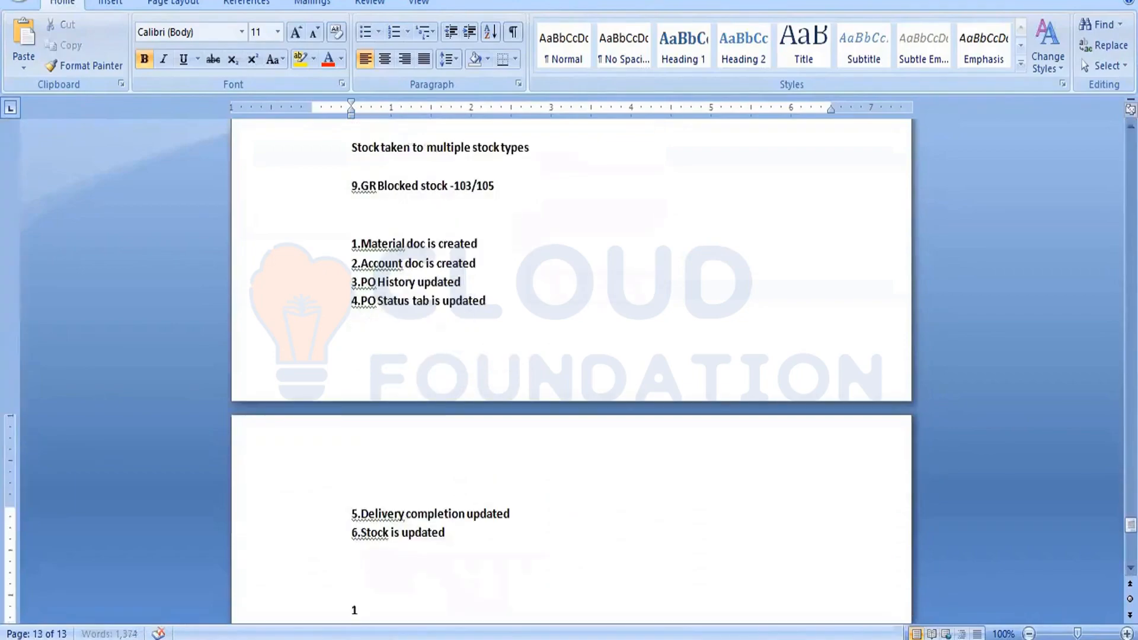
type("0.")
type("reversal")
key("Return")
type("10")
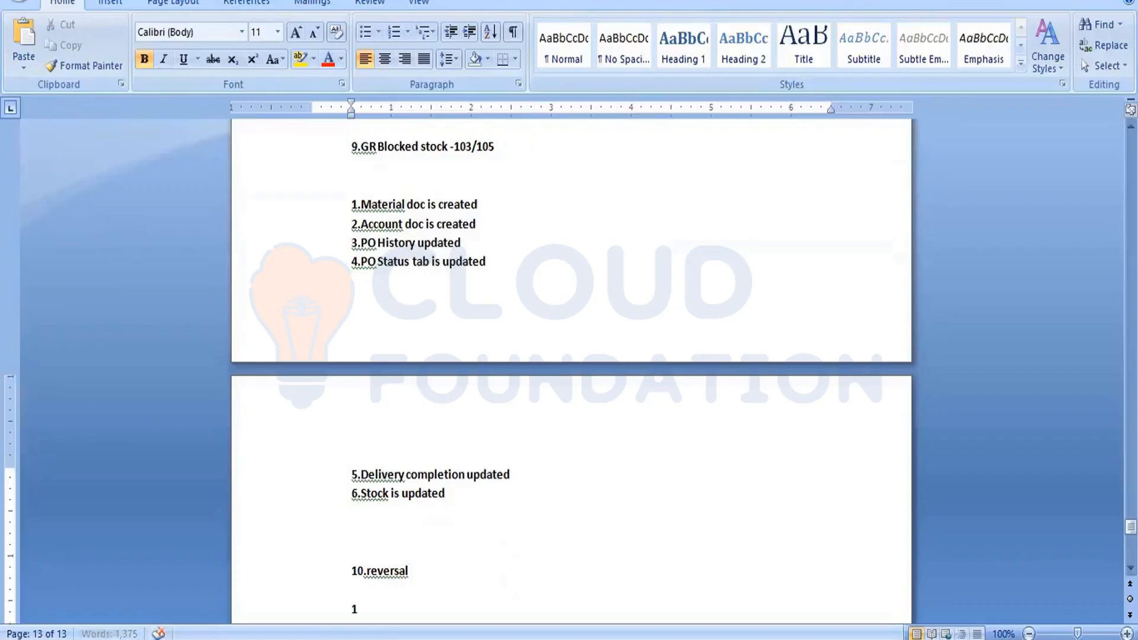
type("1 --- 102")
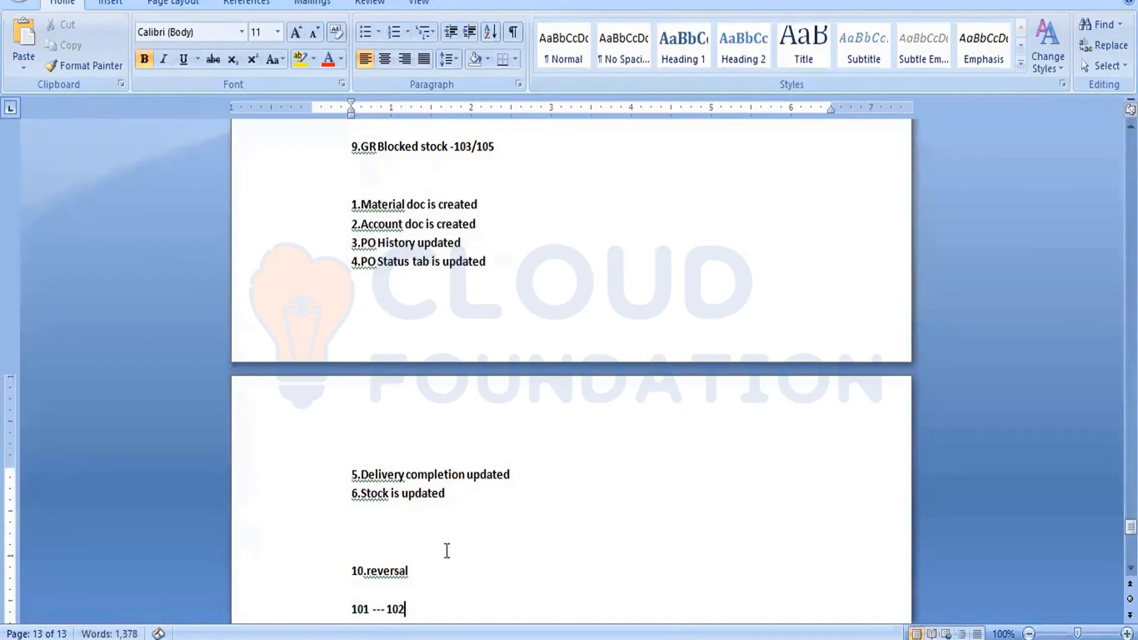
left_click_drag(371, 611, 372, 612)
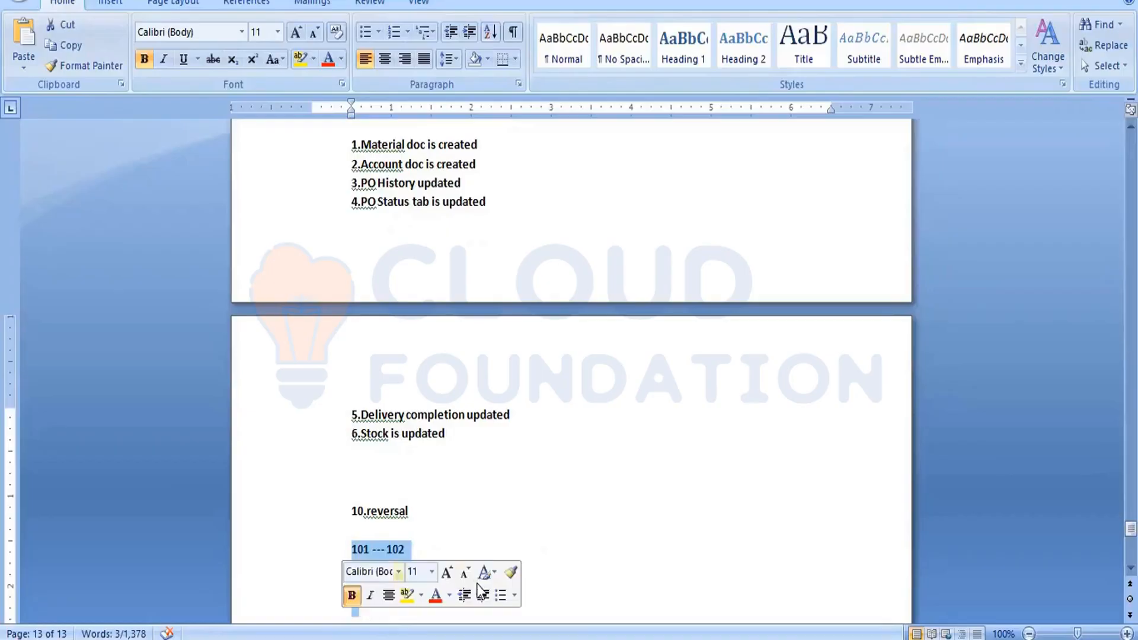
Return to SAP, go back to Easy Access and start transaction ME21N to create a purchase order.
key("alt+Tab")
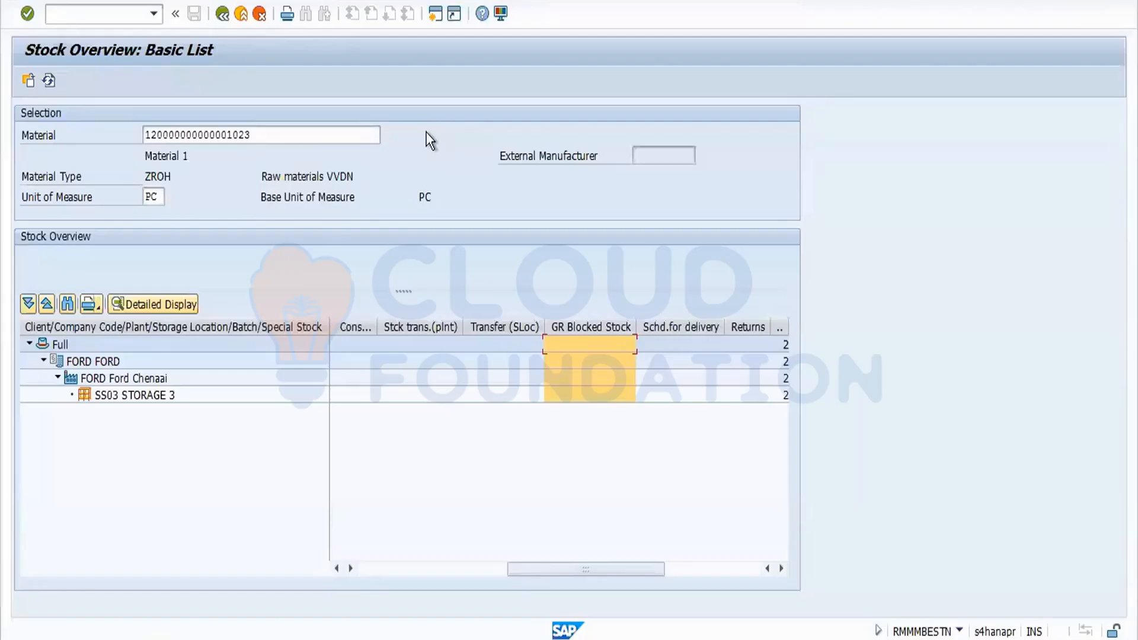
left_click(223, 15)
left_click(223, 14)
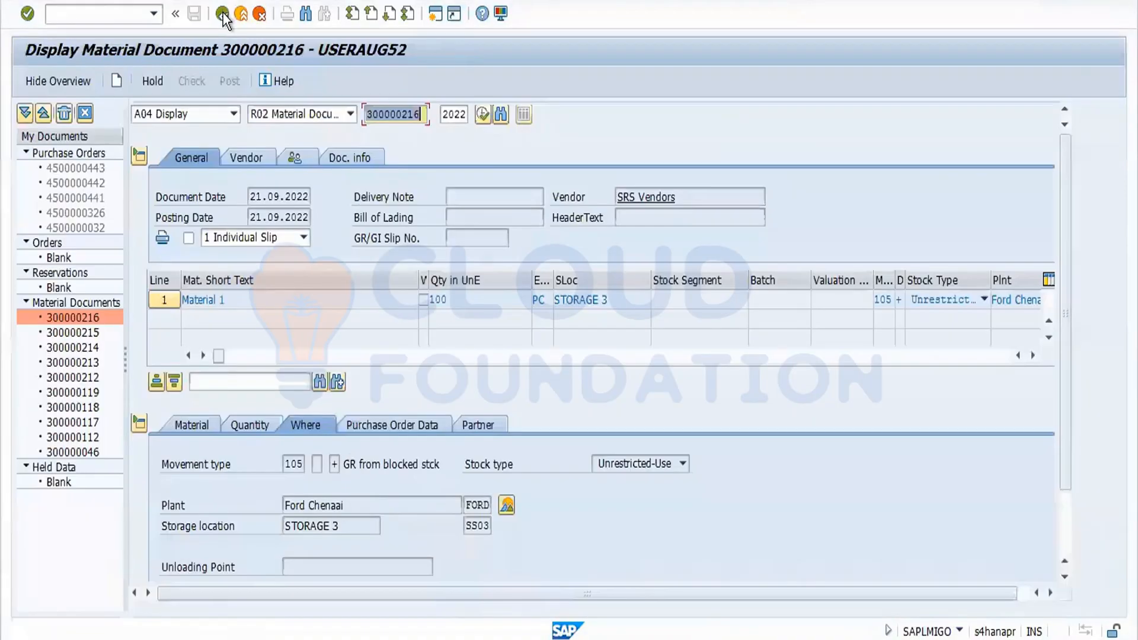
left_click(223, 13)
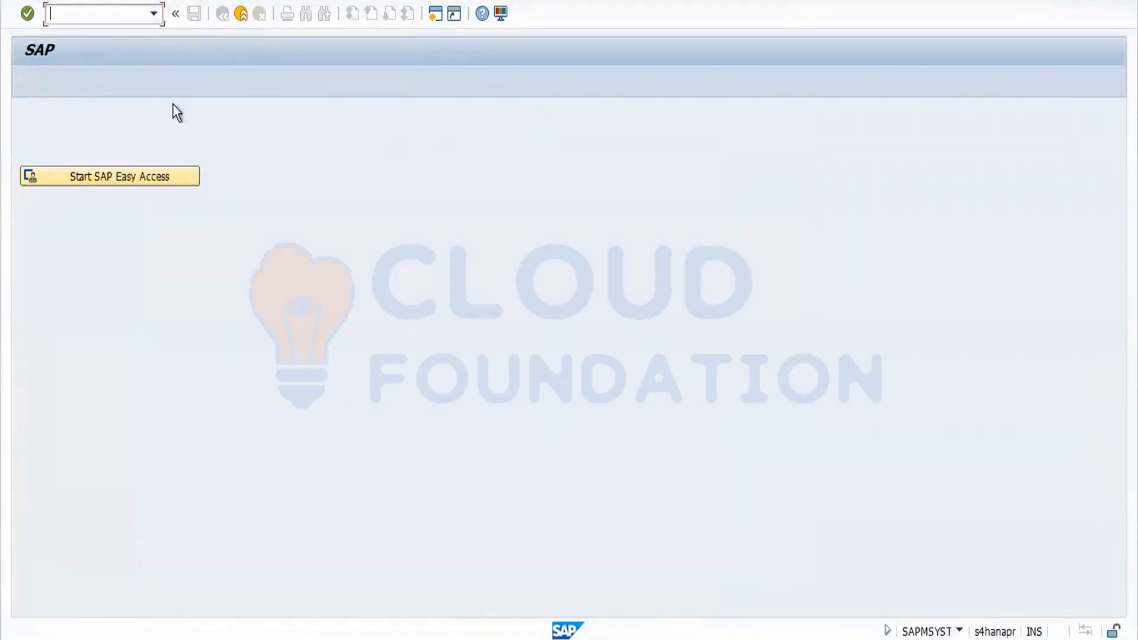
left_click(160, 191)
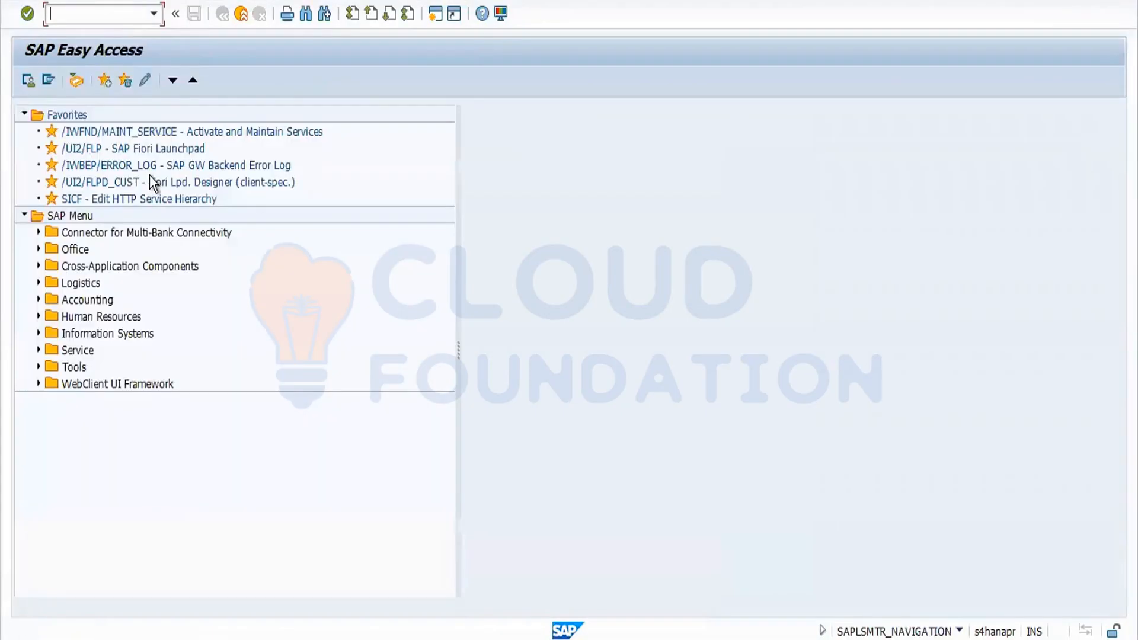
type("me21n")
key("Return")
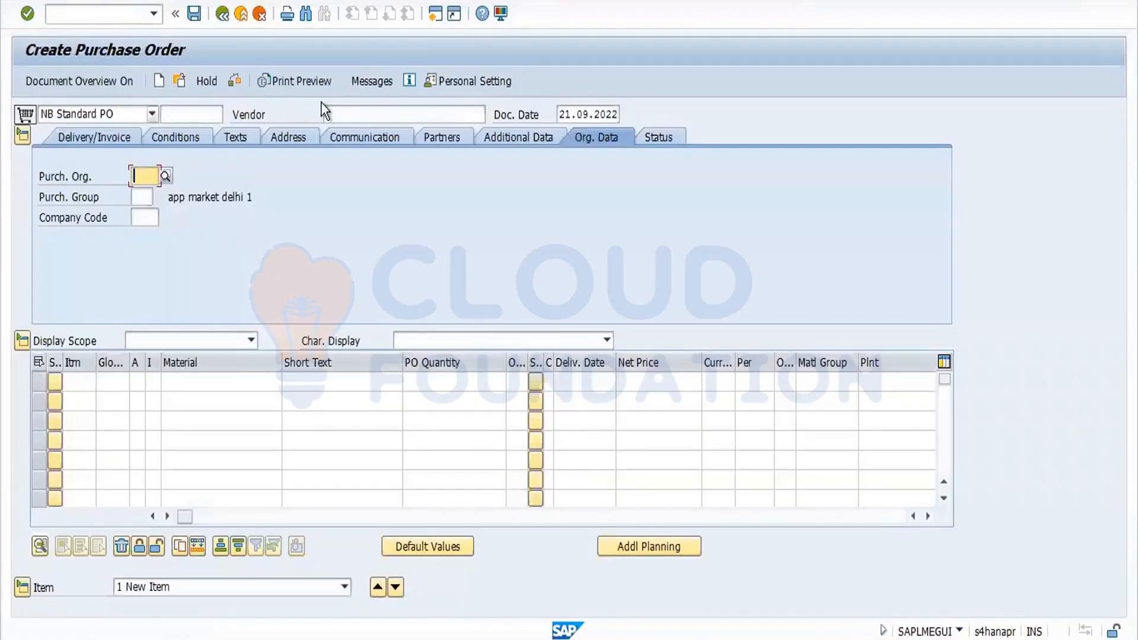
Fill the PO header with vendor 3701, purchasing organization FORD, purchasing group 001 and company code FORD.
left_click(336, 112)
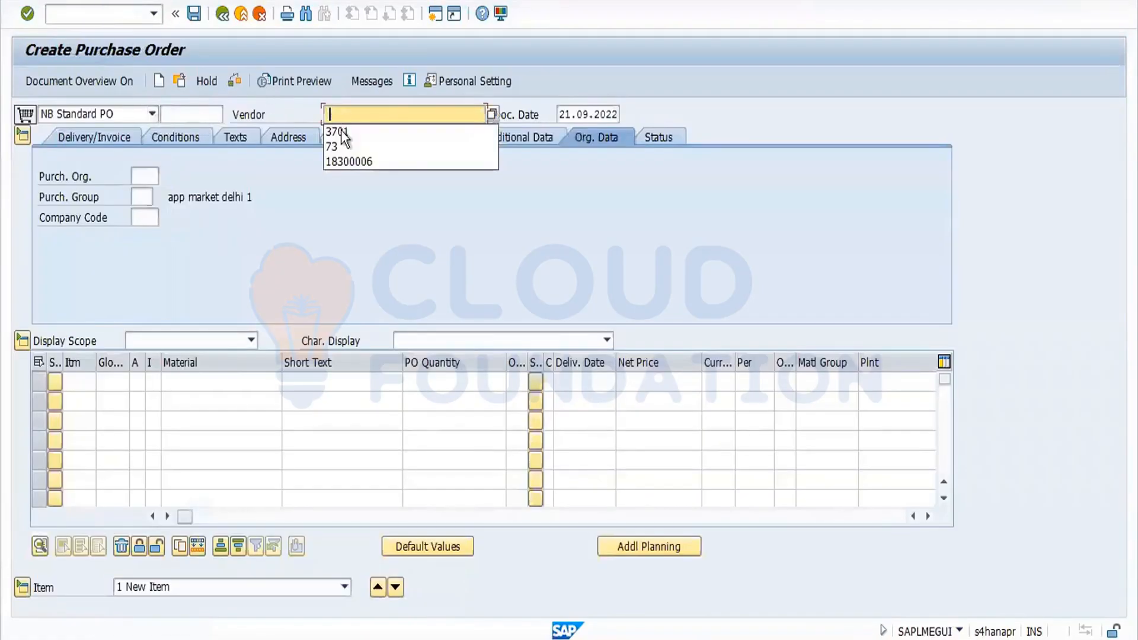
left_click(341, 130)
key("Return")
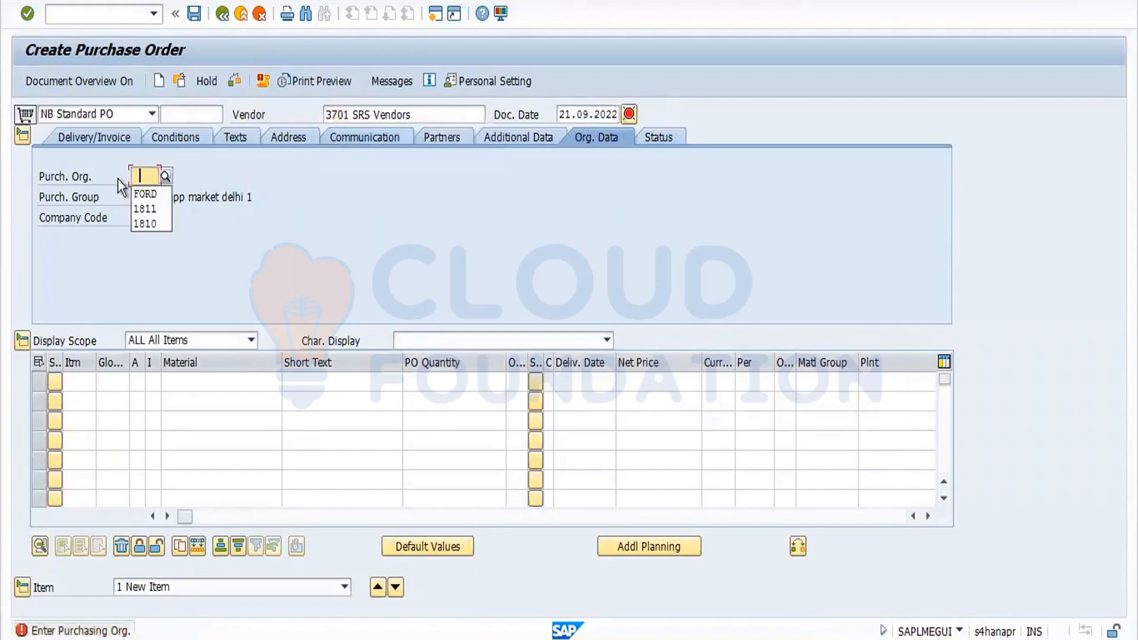
left_click(148, 194)
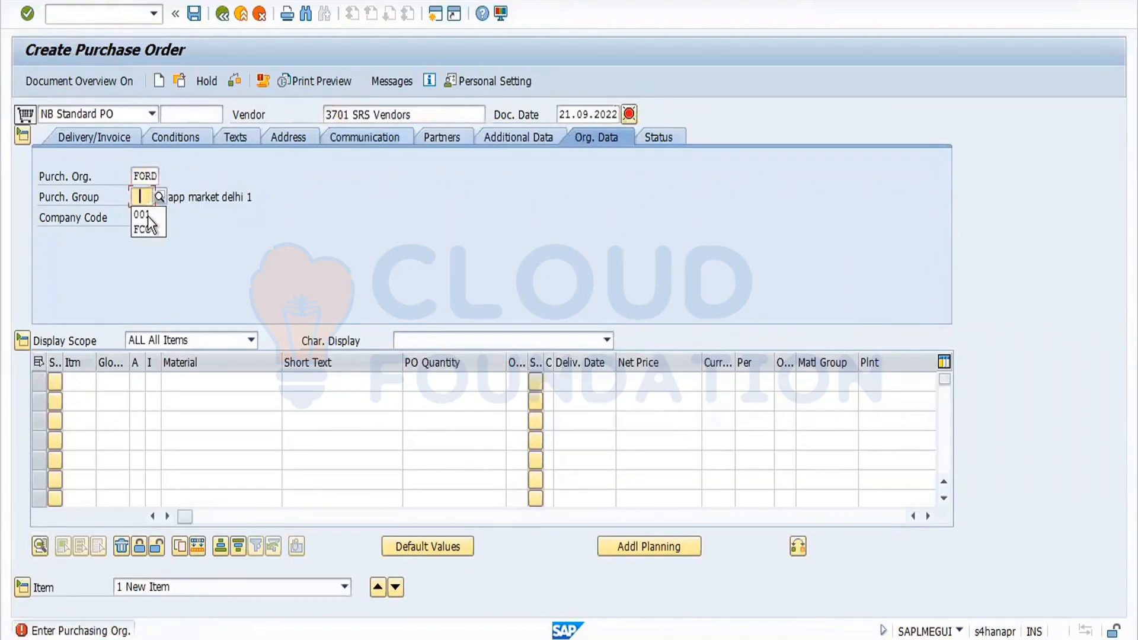
left_click(148, 215)
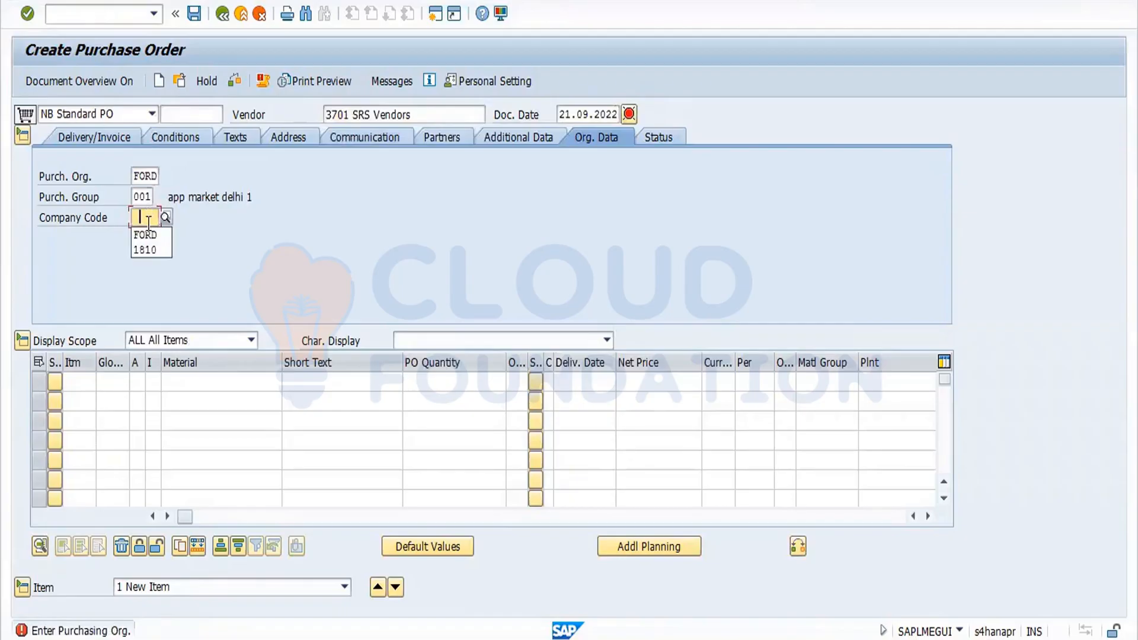
key("Return")
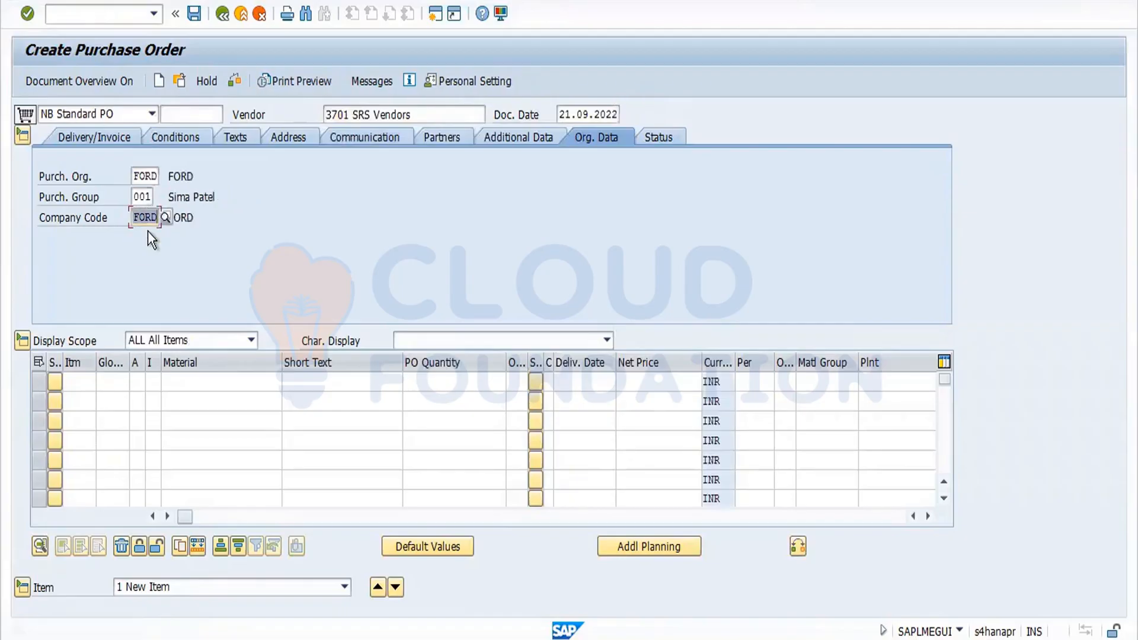
left_click(195, 386)
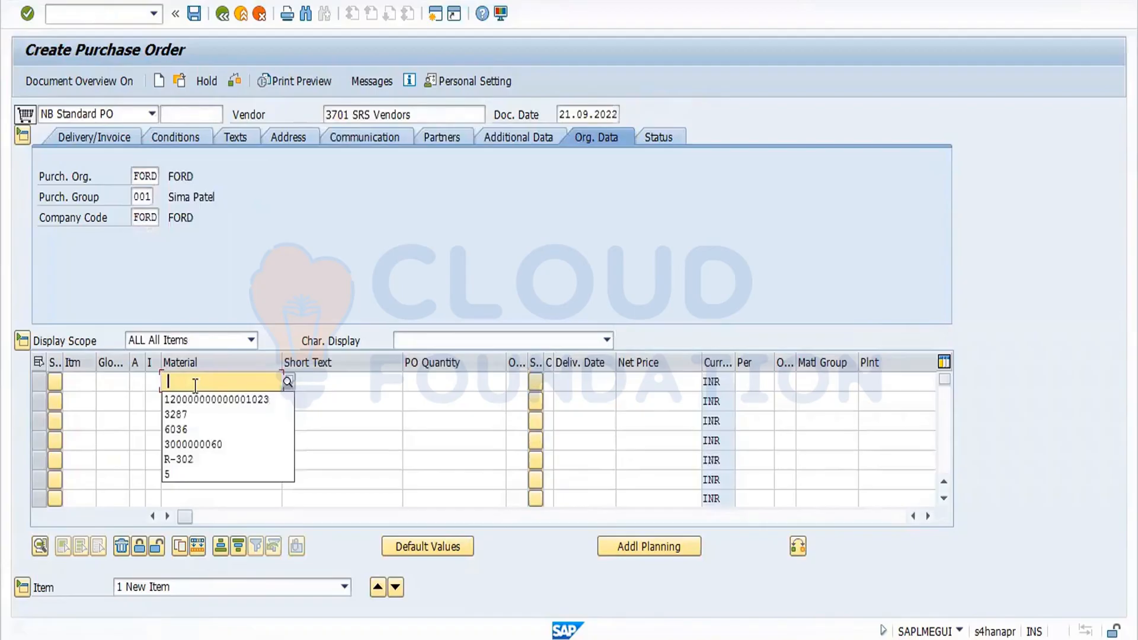
left_click(203, 400)
key("Return")
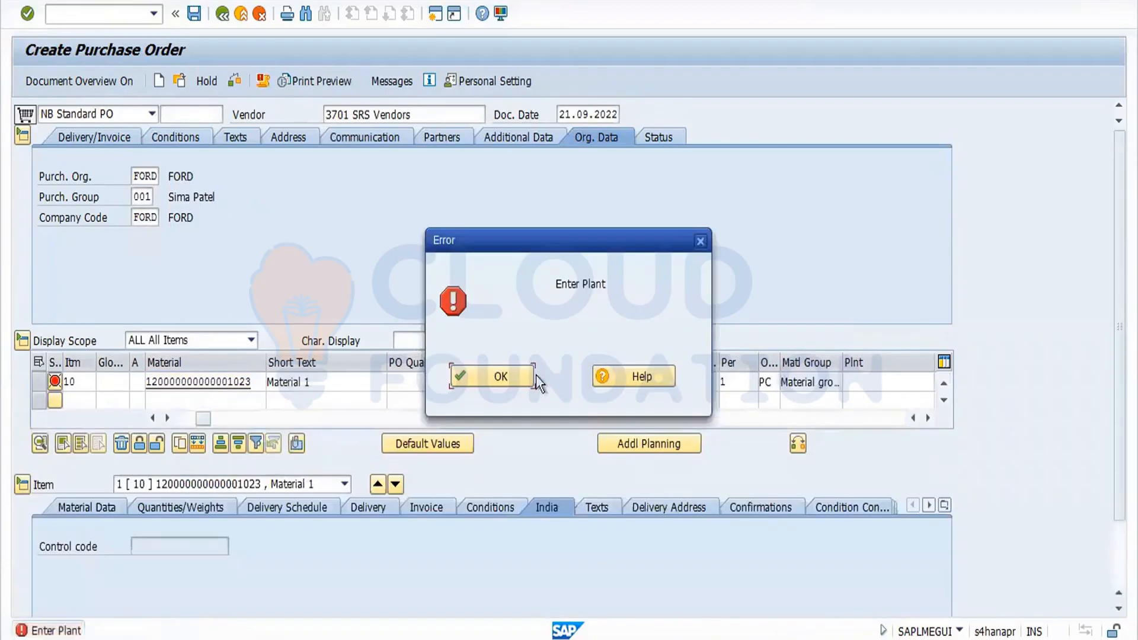
left_click(500, 377)
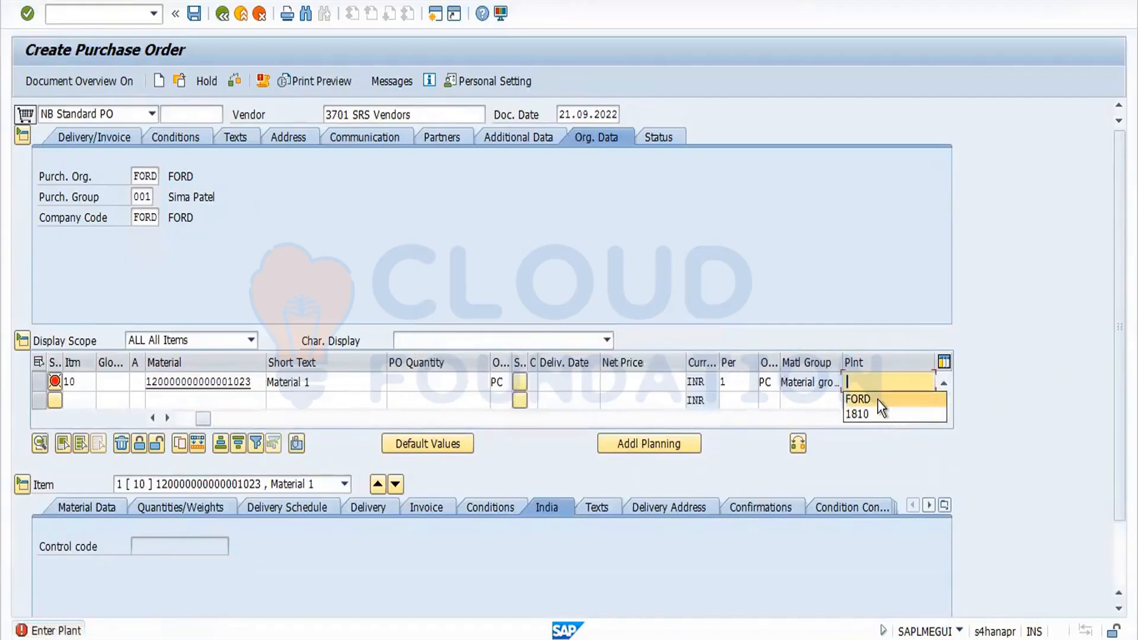
left_click(877, 399)
key("Return")
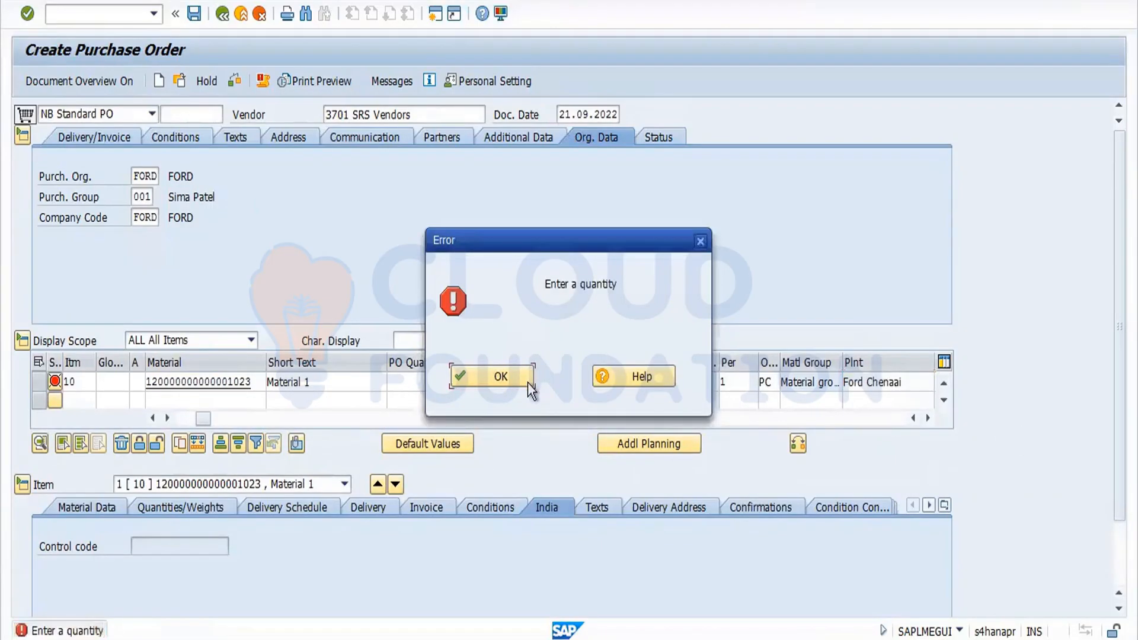
Set the item's PO quantity to 100 and its storage location to SS03.
left_click(522, 383)
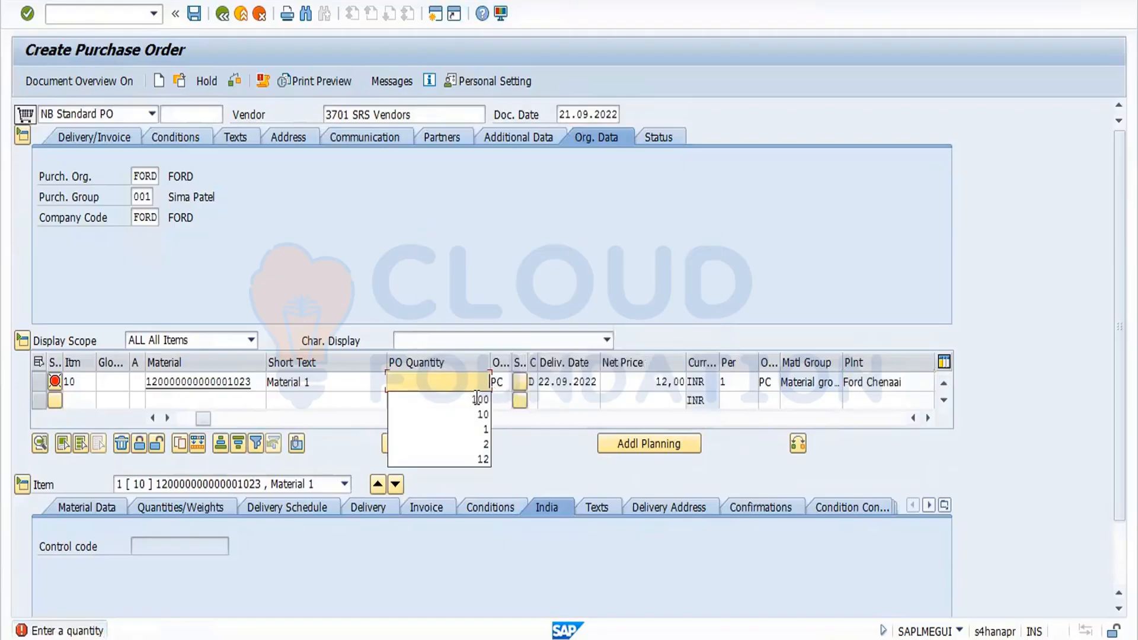
left_click(475, 399)
key("Return")
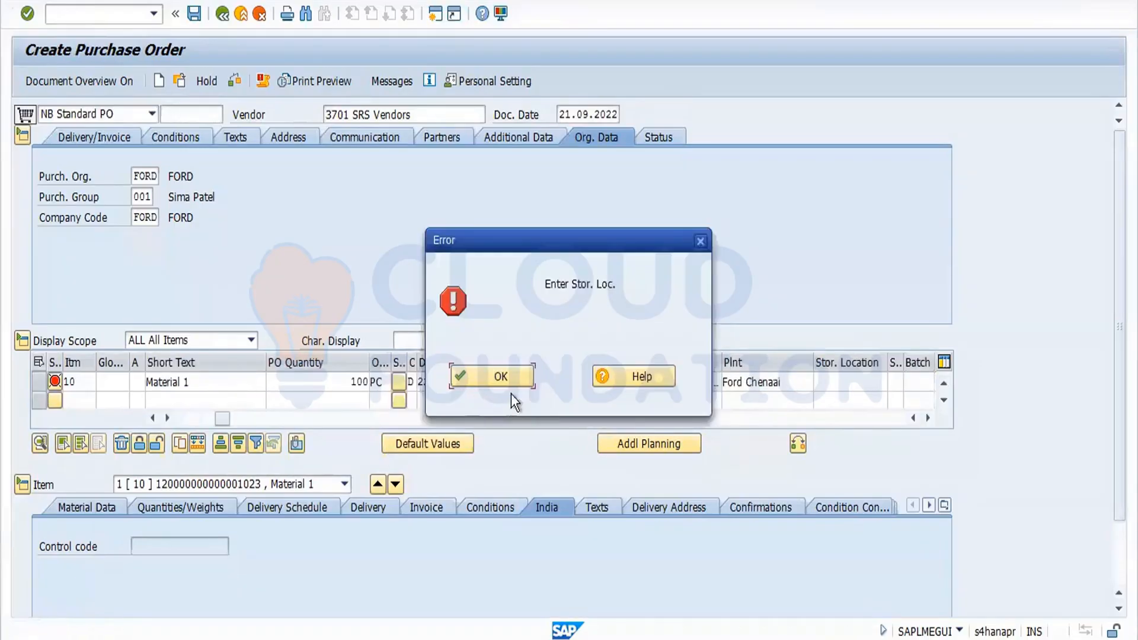
left_click(503, 382)
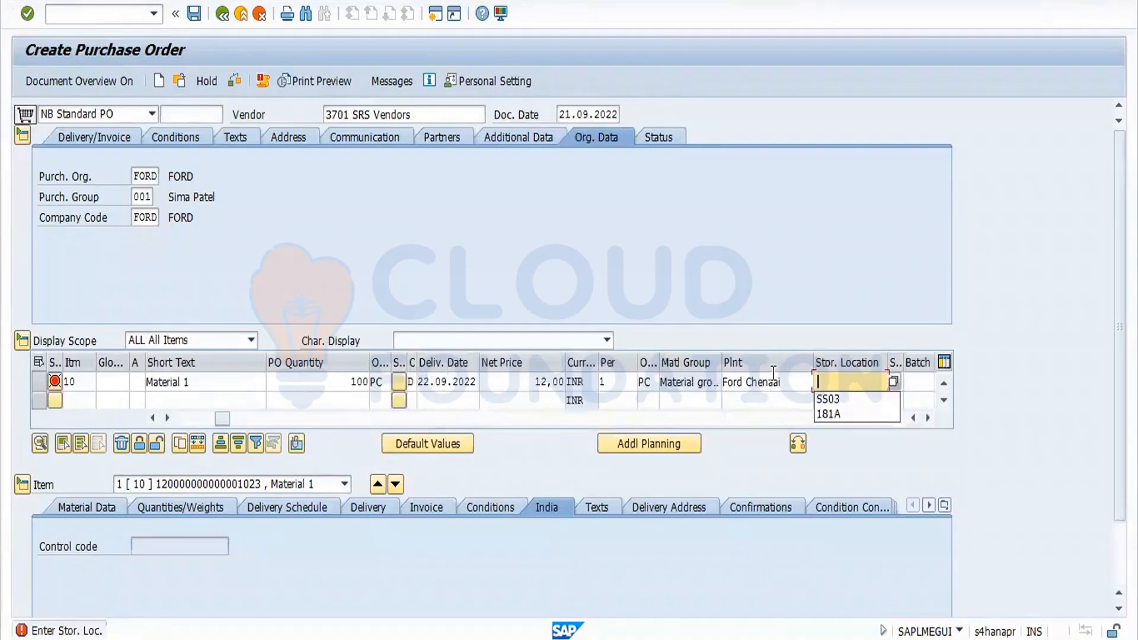
left_click(836, 401)
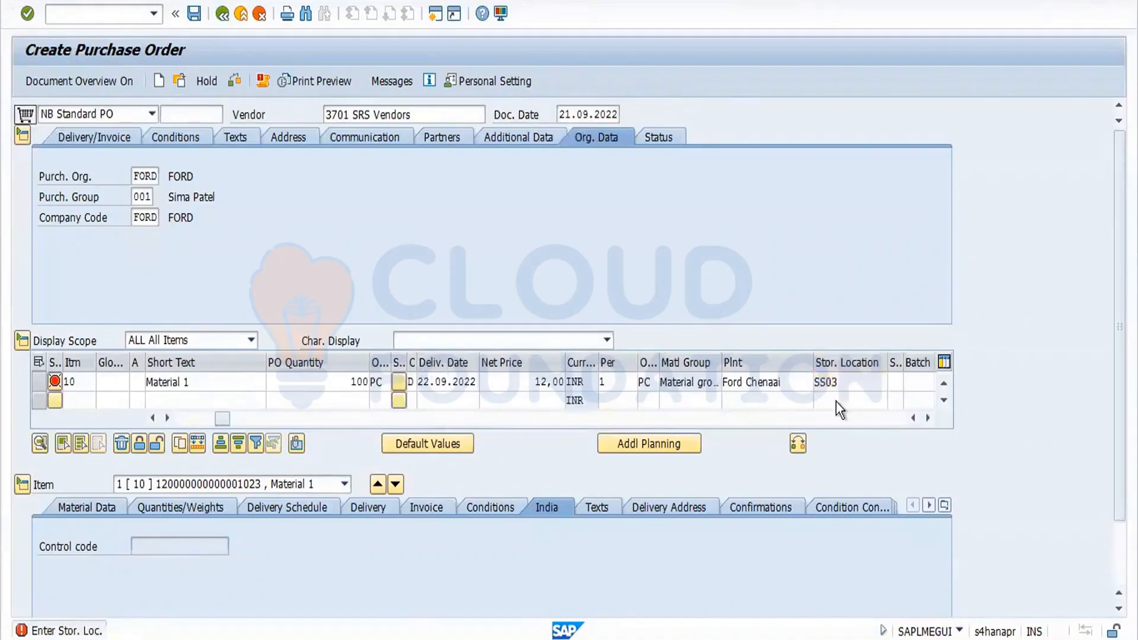
key("Return")
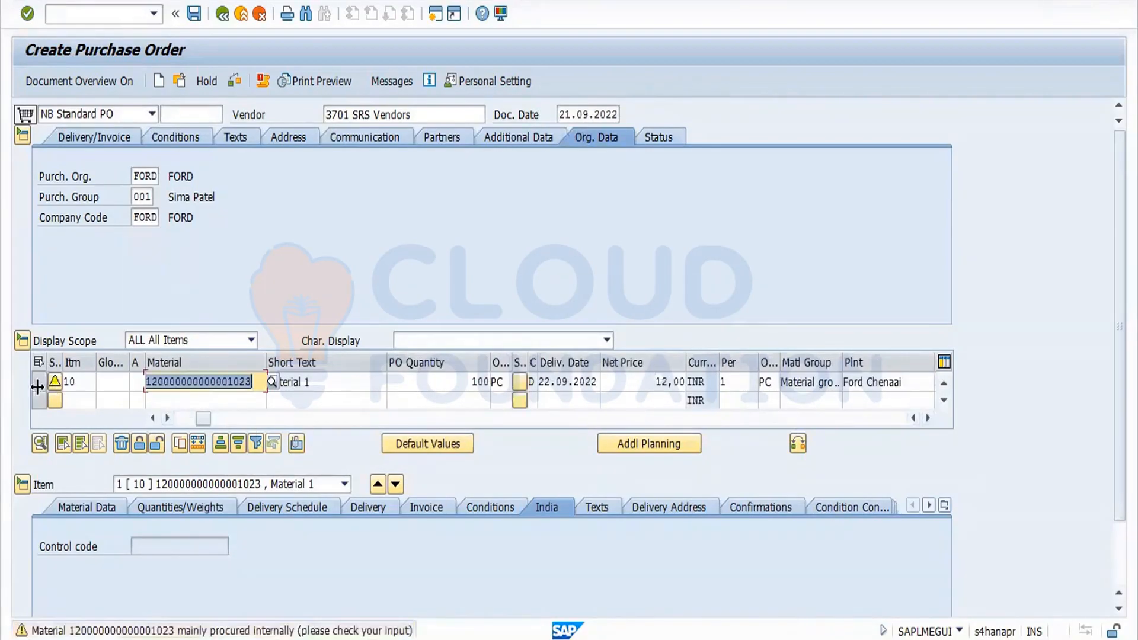
Copy item 10 into a second identical item and check the purchase order.
left_click(37, 381)
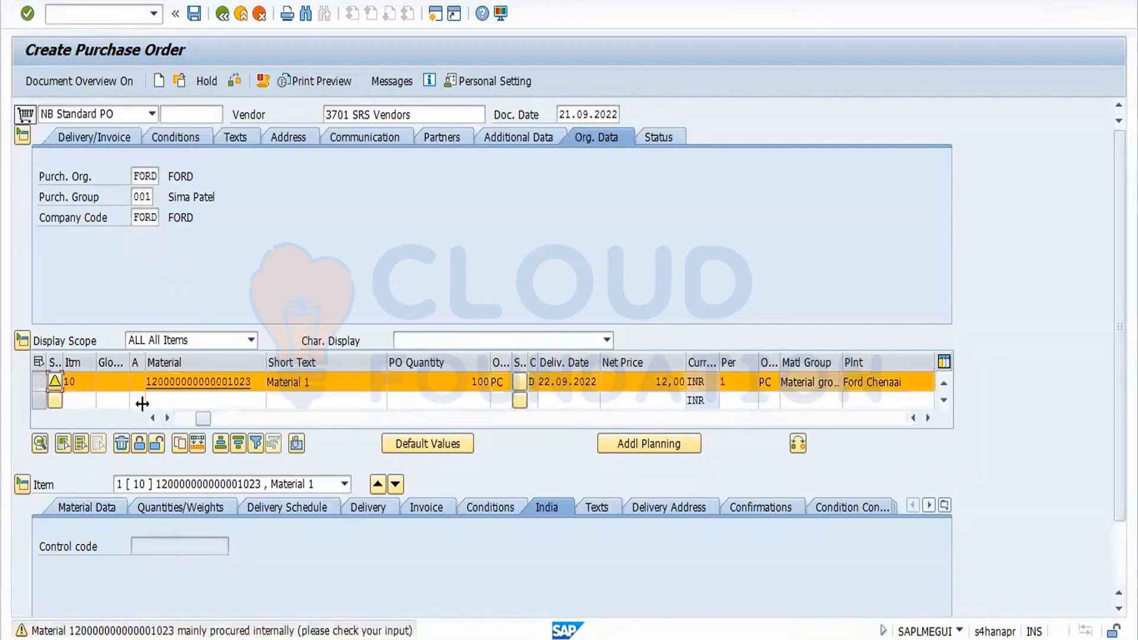
left_click(181, 445)
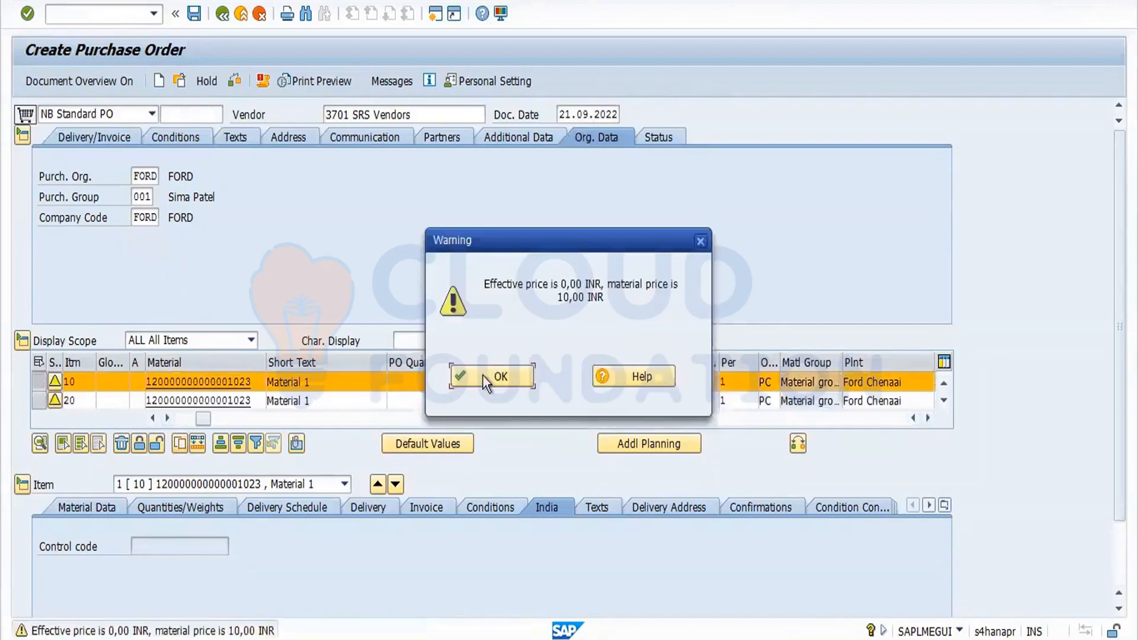
left_click(483, 374)
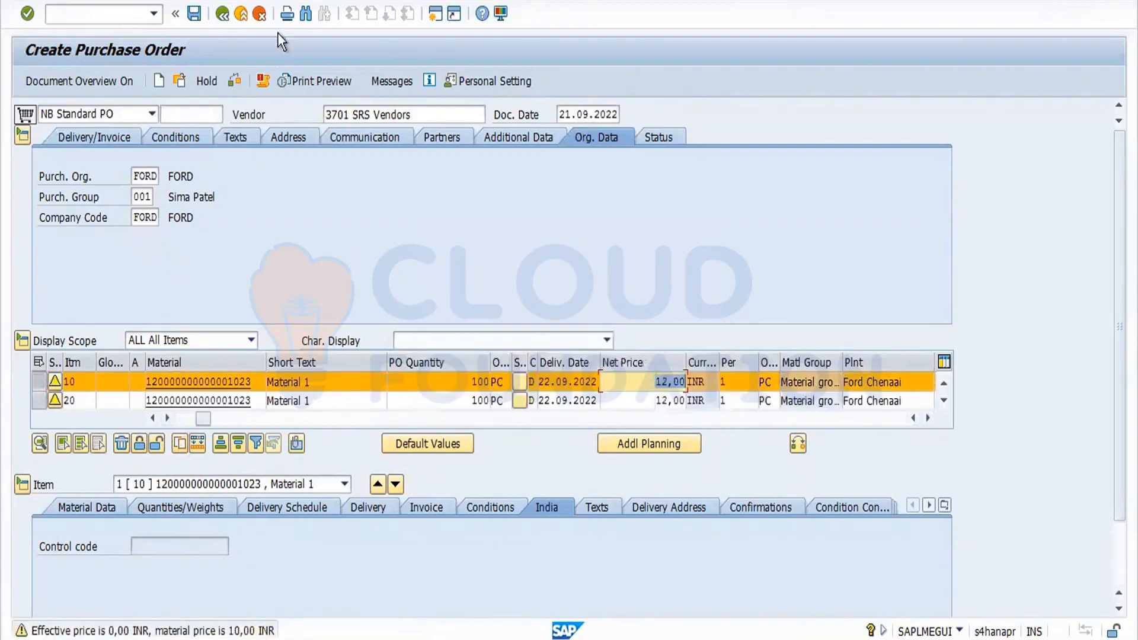
left_click(234, 82)
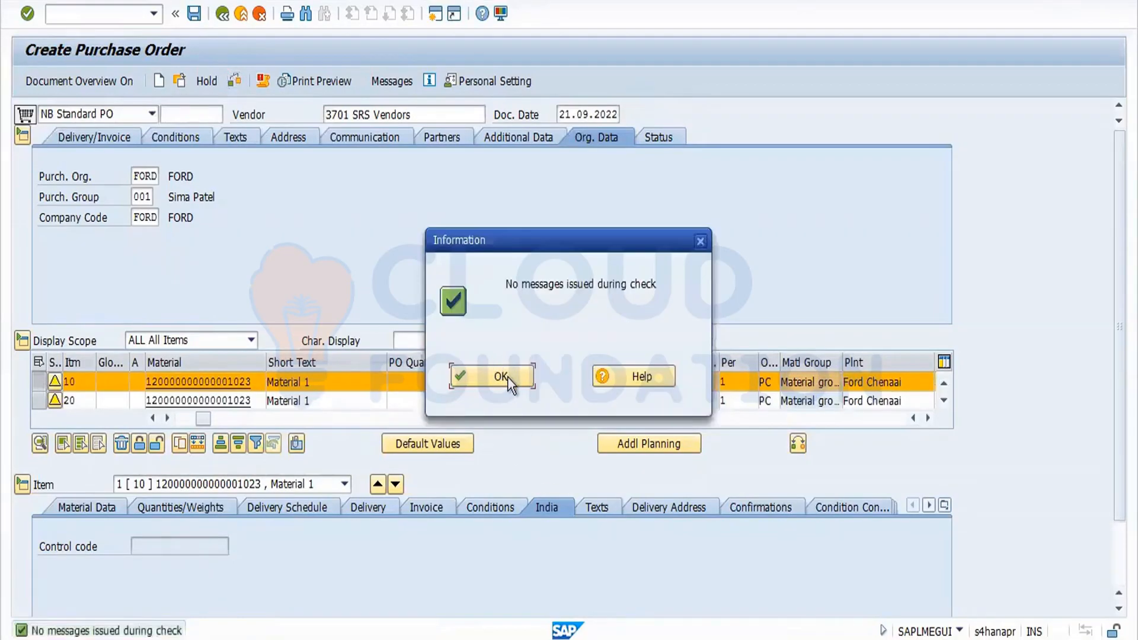
Close the check message and save the purchase order.
left_click(508, 375)
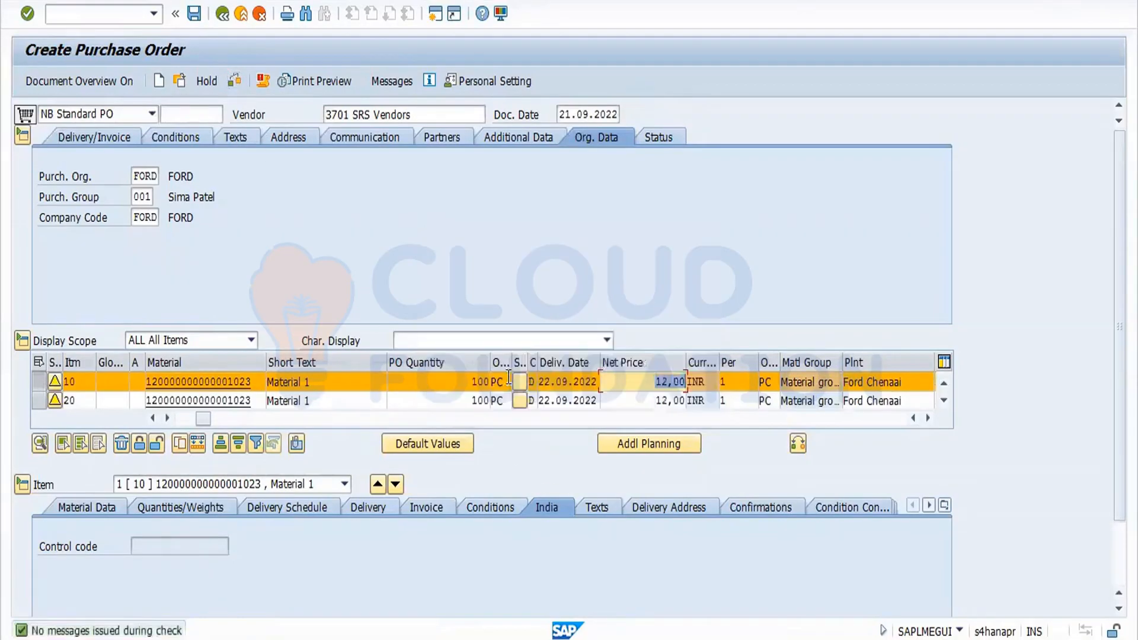
left_click(195, 13)
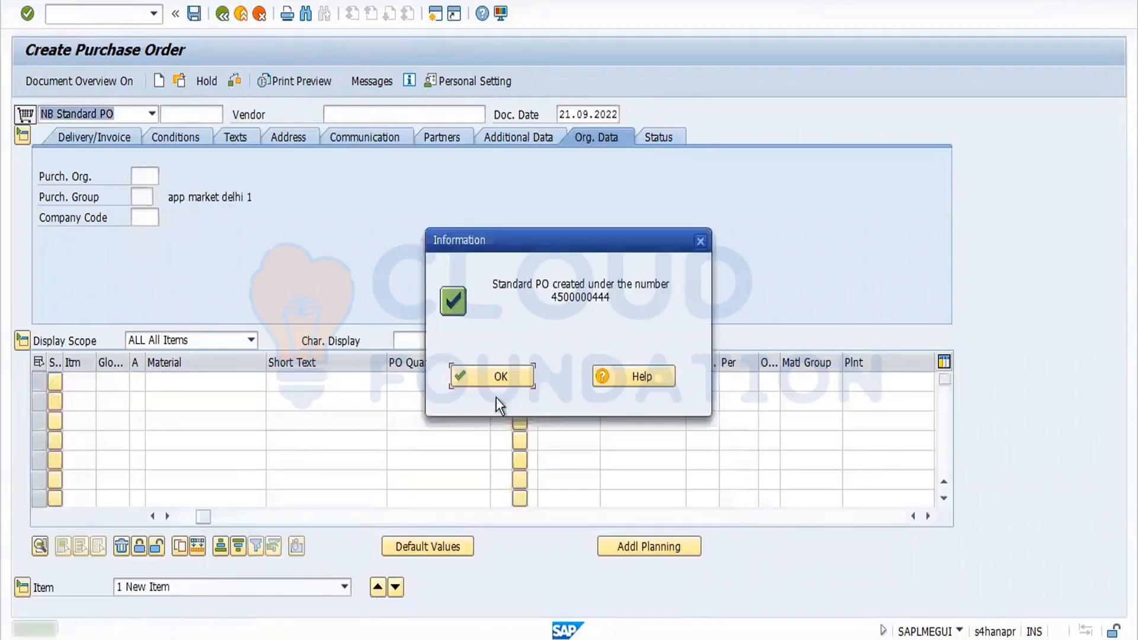
left_click(505, 375)
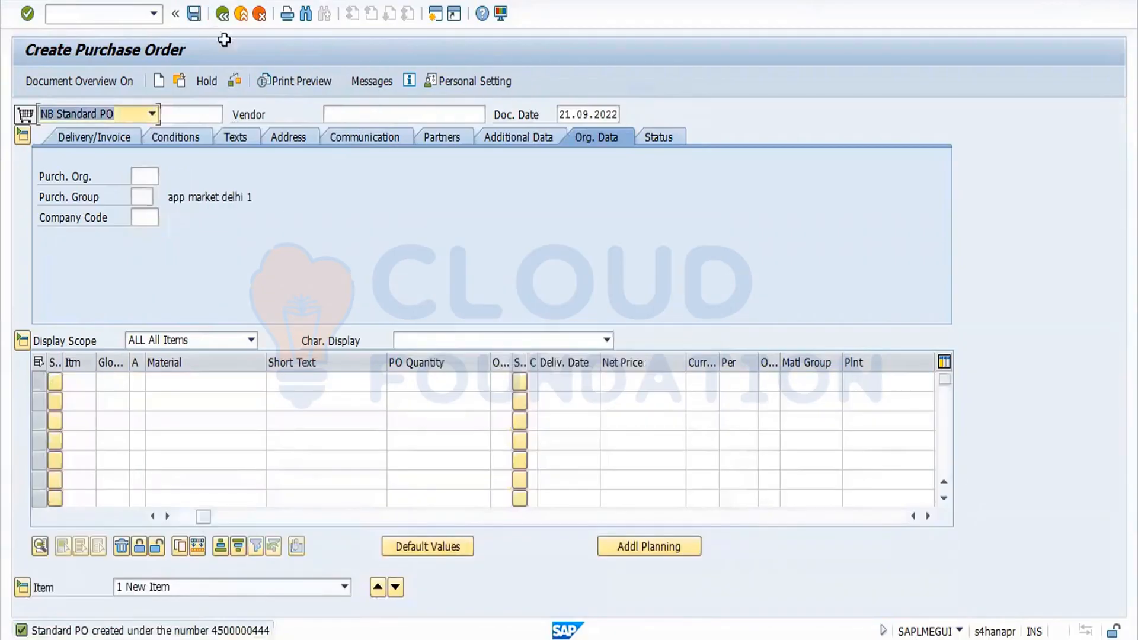
left_click(179, 83)
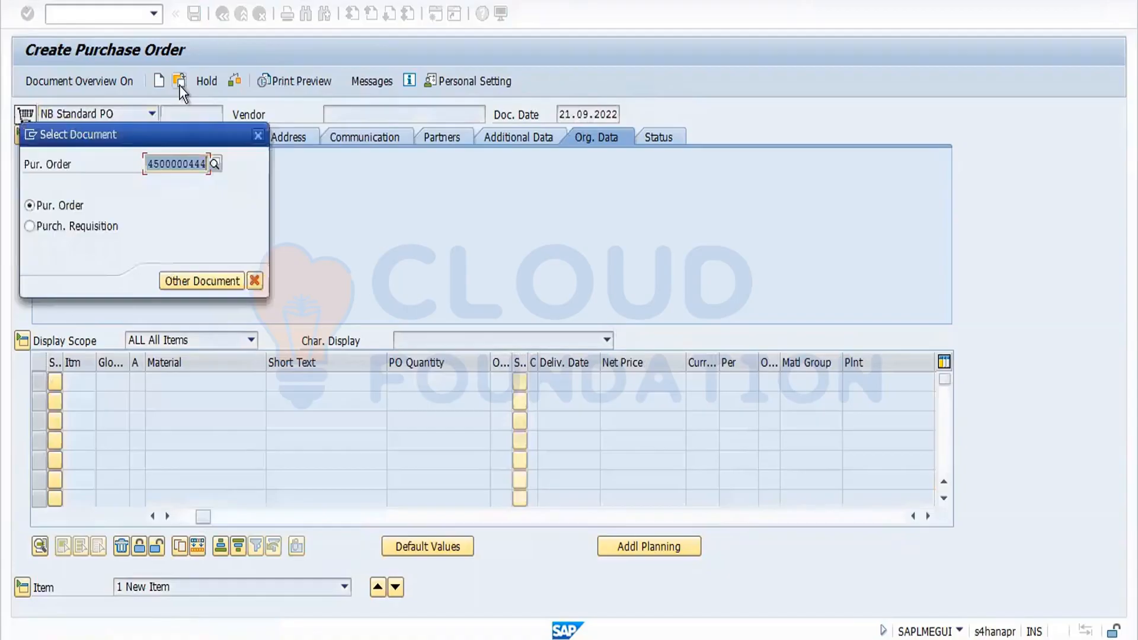
key("Return")
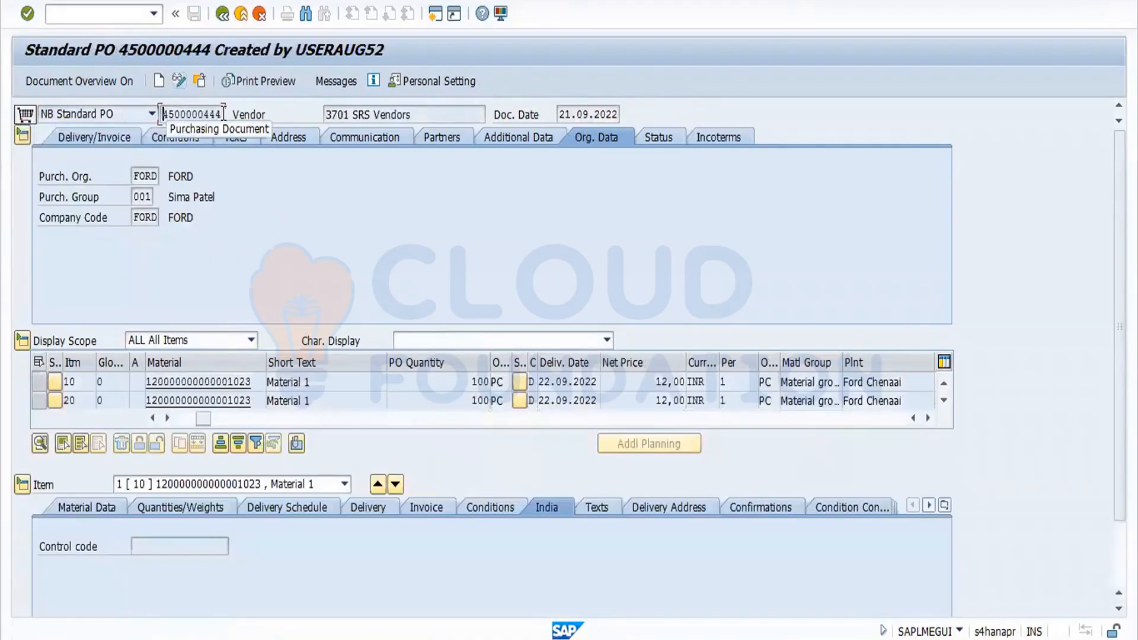
left_click_drag(164, 114, 277, 128)
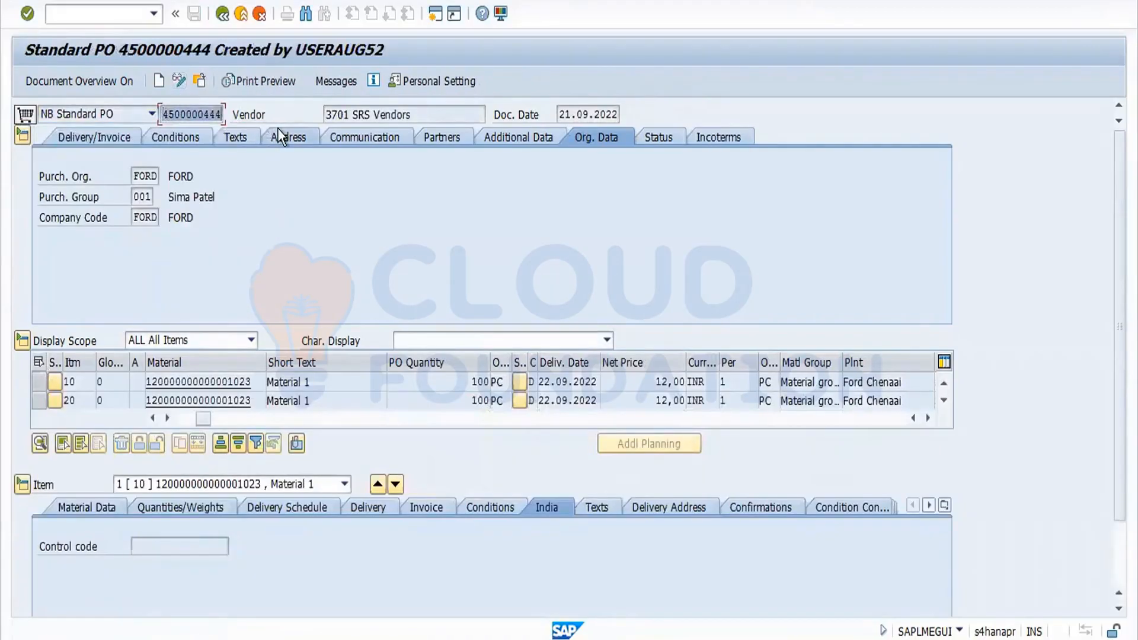
left_click(223, 13)
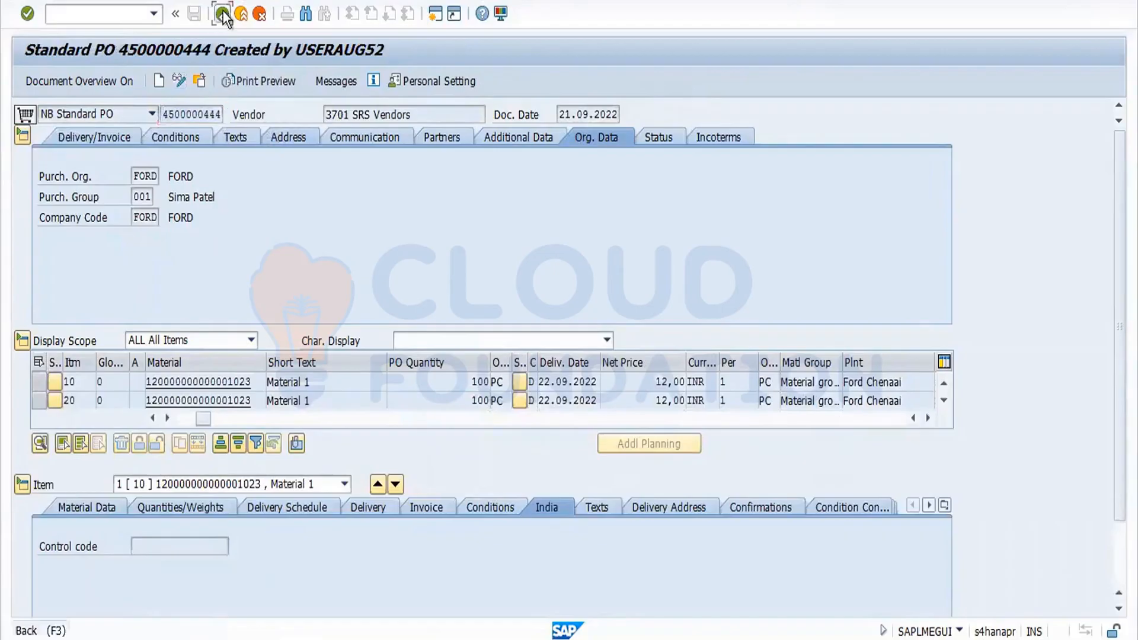
Start transaction MIGO and choose the Goods Receipt action for a purchase order.
type("migo")
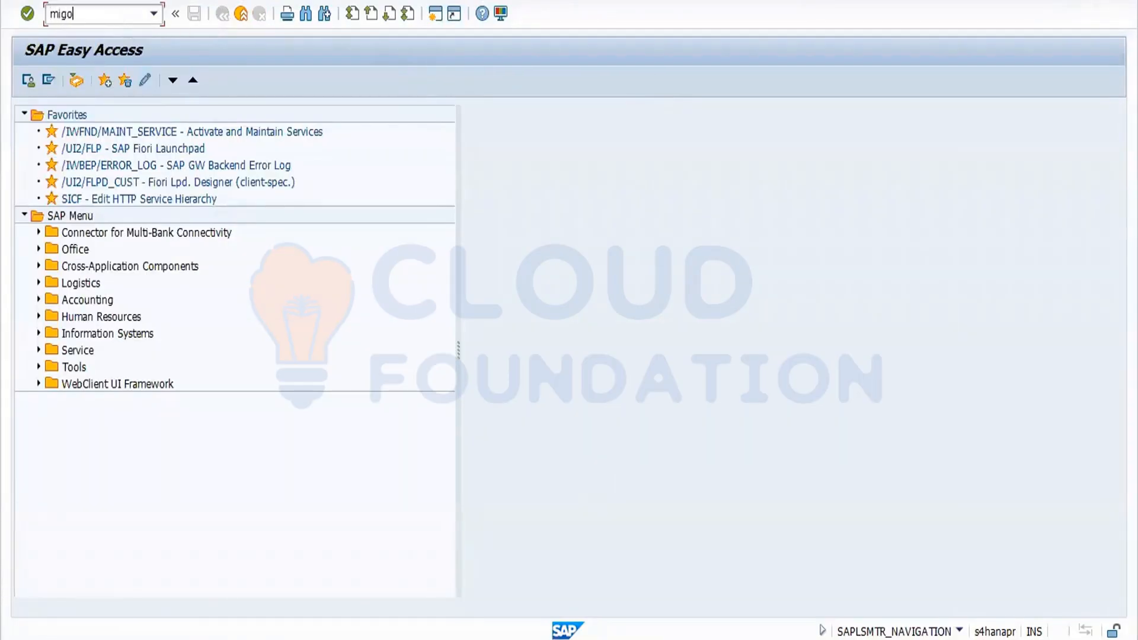
key("Return")
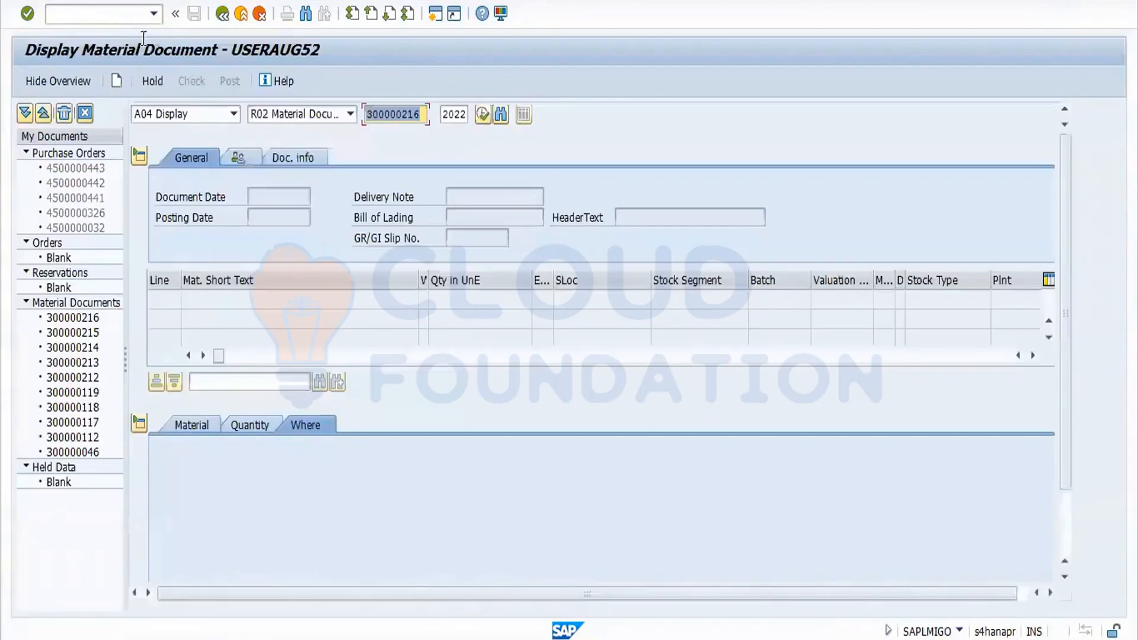
left_click(234, 116)
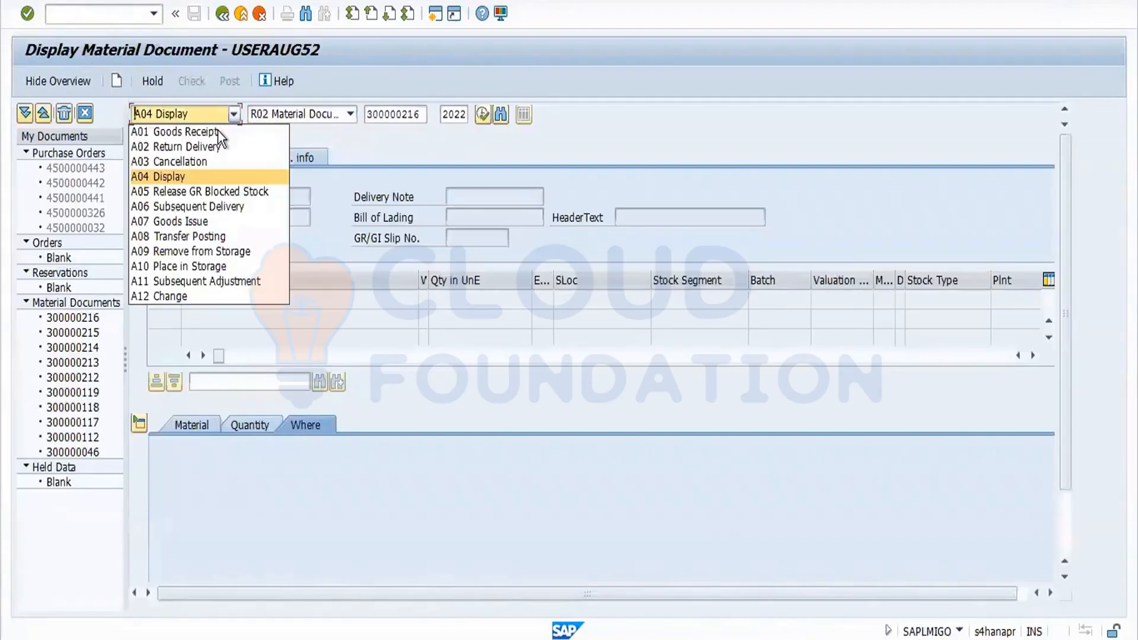
key("Escape")
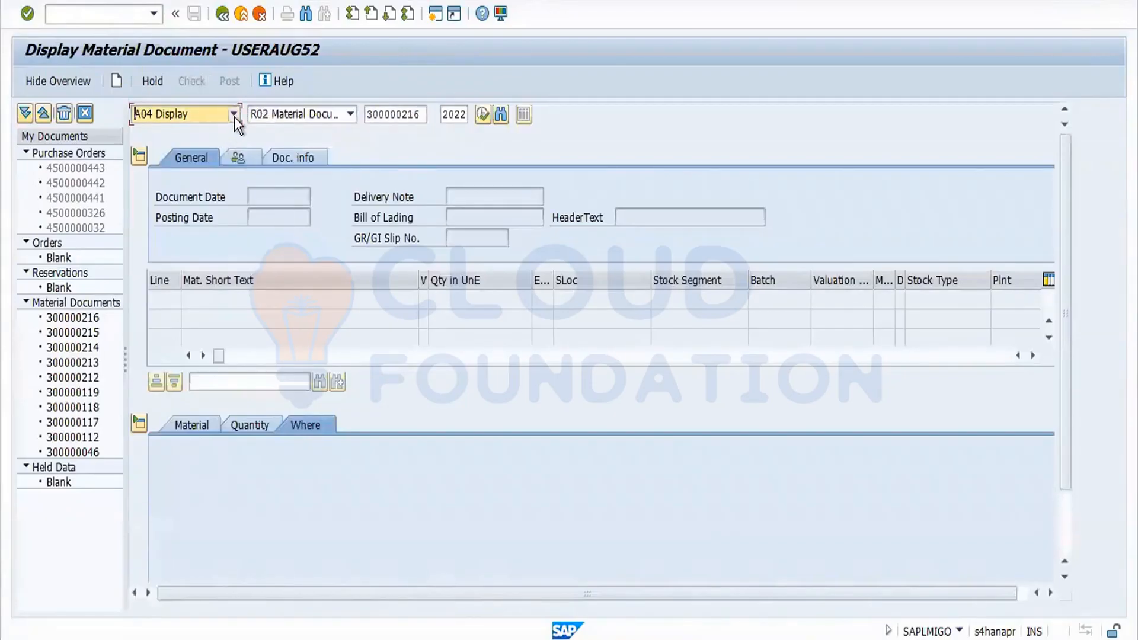
left_click(233, 116)
left_click(232, 130)
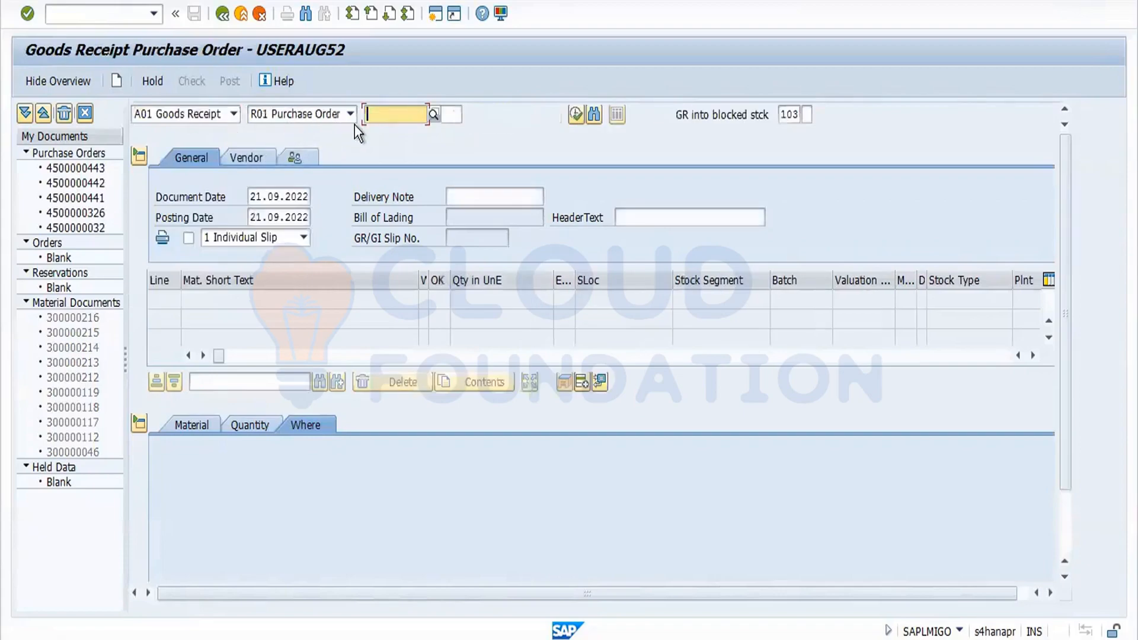
type("4500000444")
key("Tab")
key("Tab")
key("Tab")
key("Tab")
key("Tab")
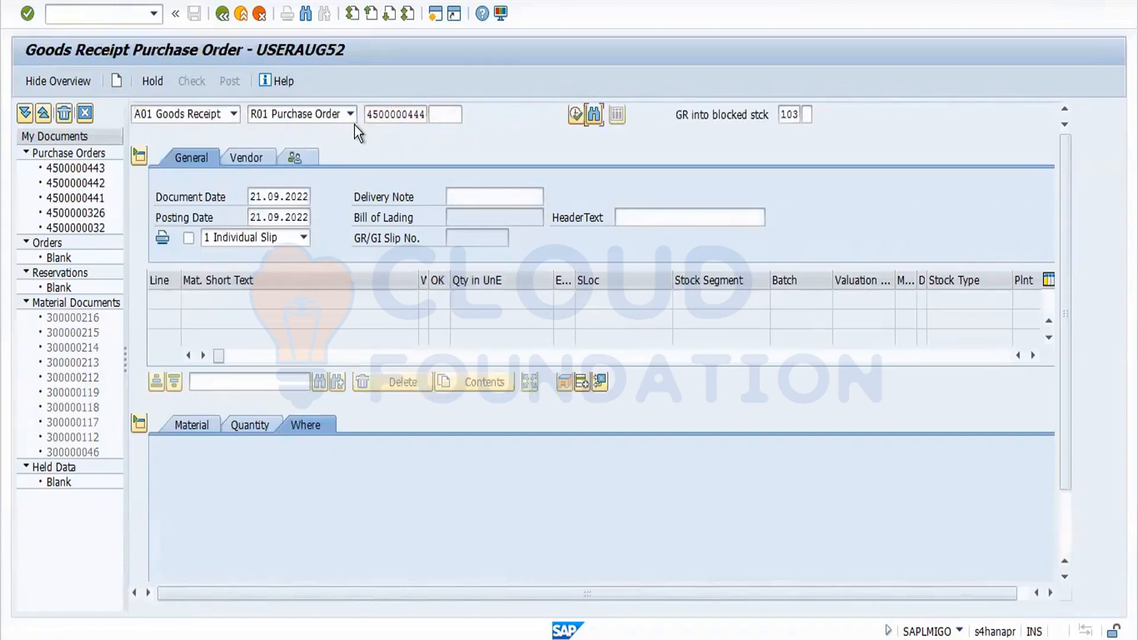
key("Tab")
key("F4")
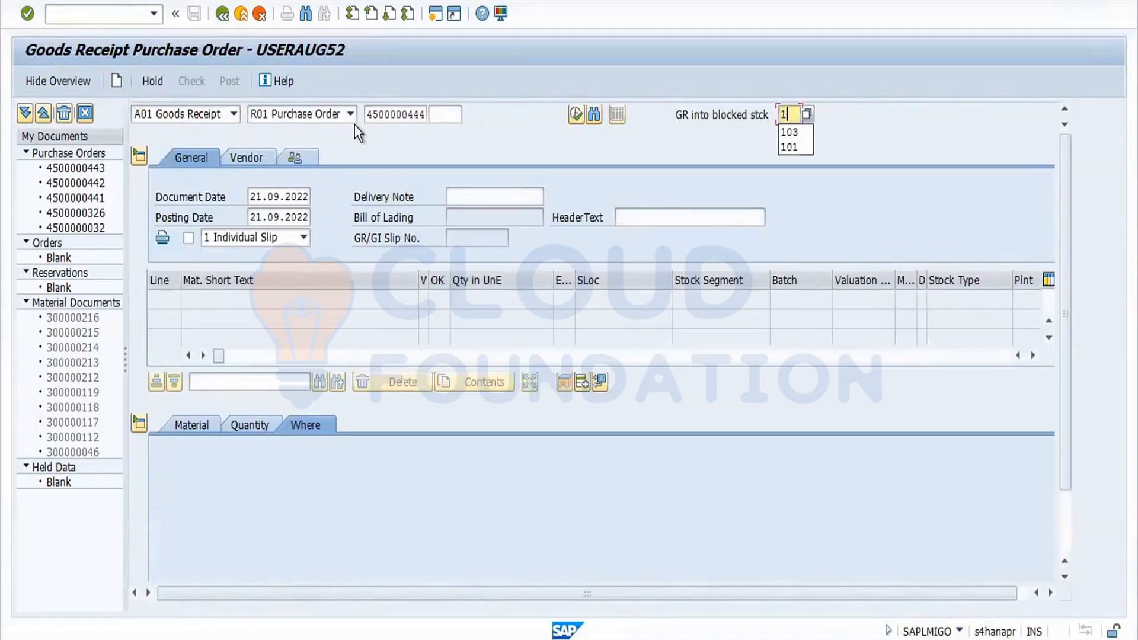
key("Down")
key("Return")
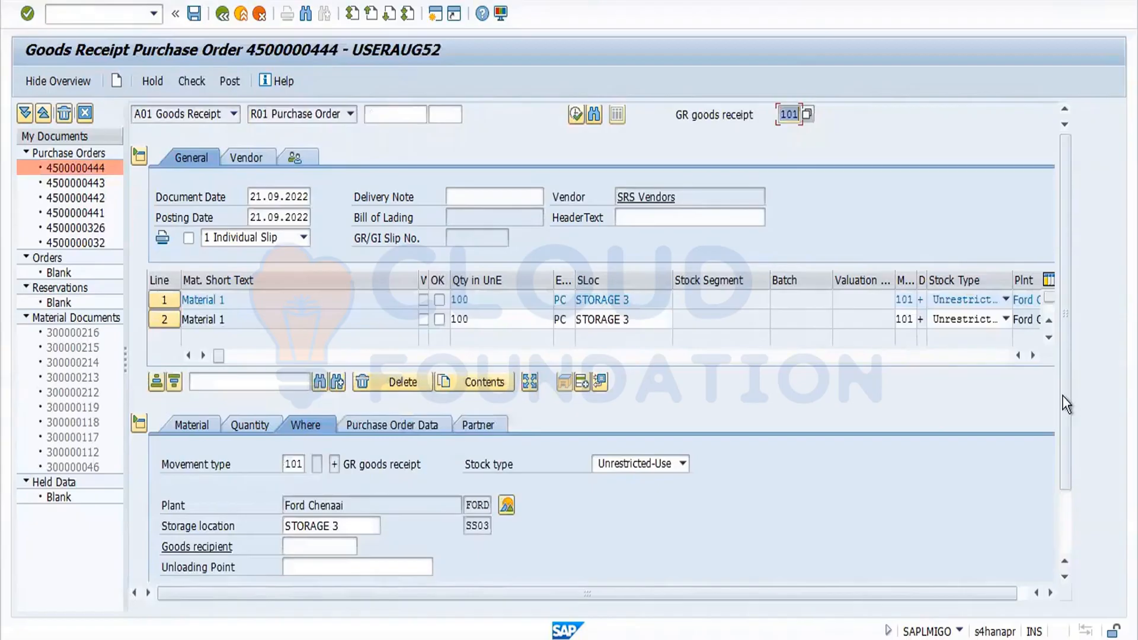
Mark both goods receipt items OK, check the document, and post the goods receipt.
left_click_drag(1063, 398, 1064, 446)
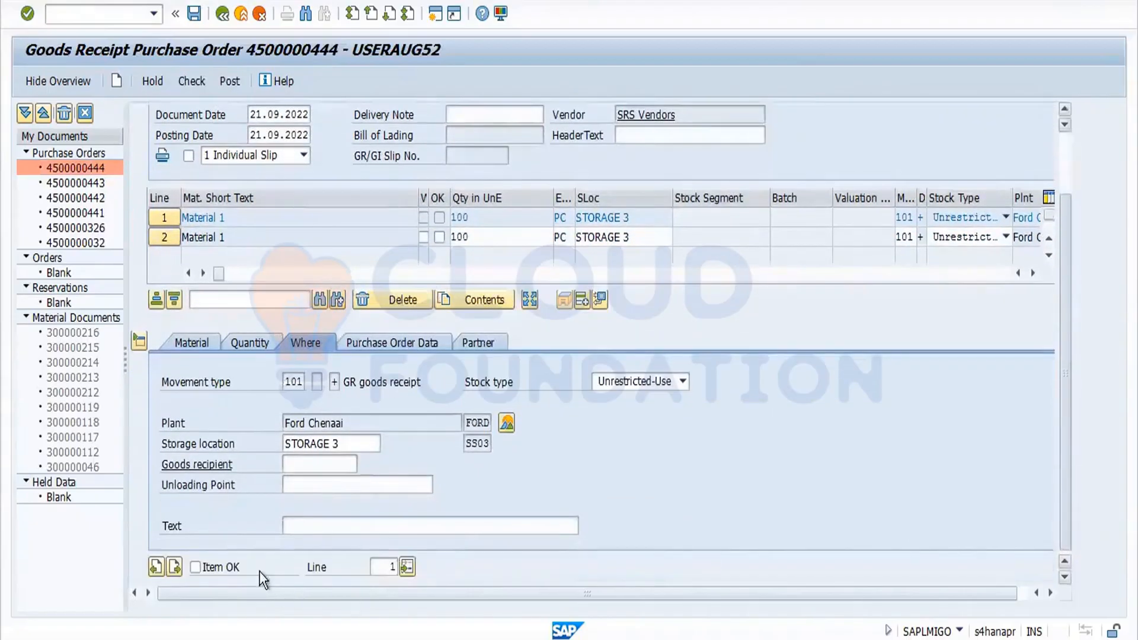
left_click(175, 569)
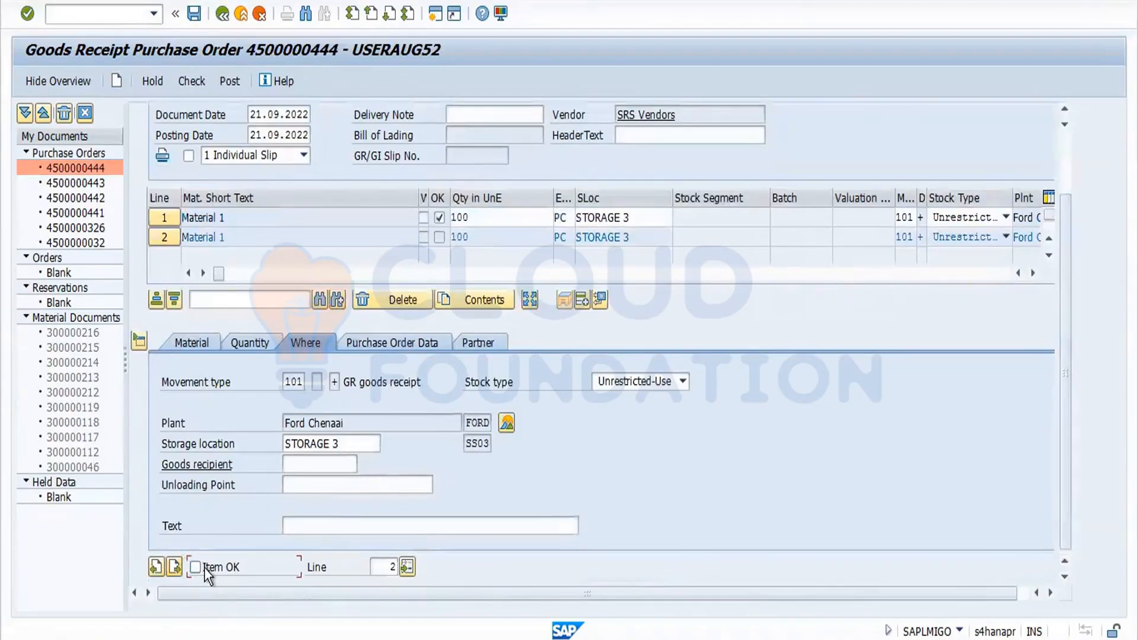
left_click(197, 87)
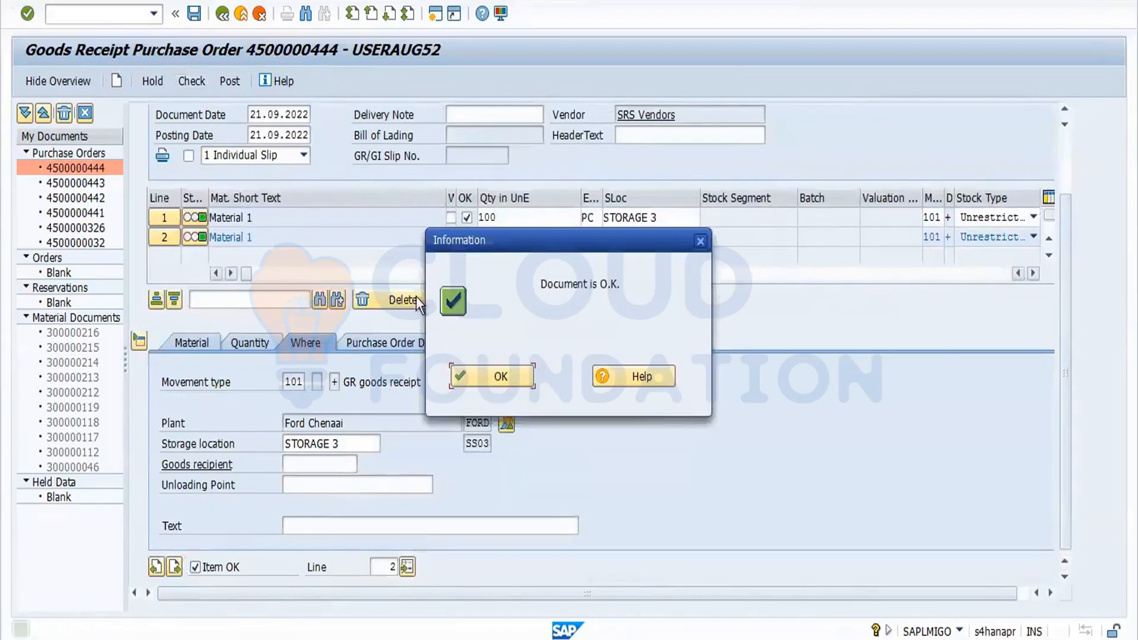
left_click(472, 376)
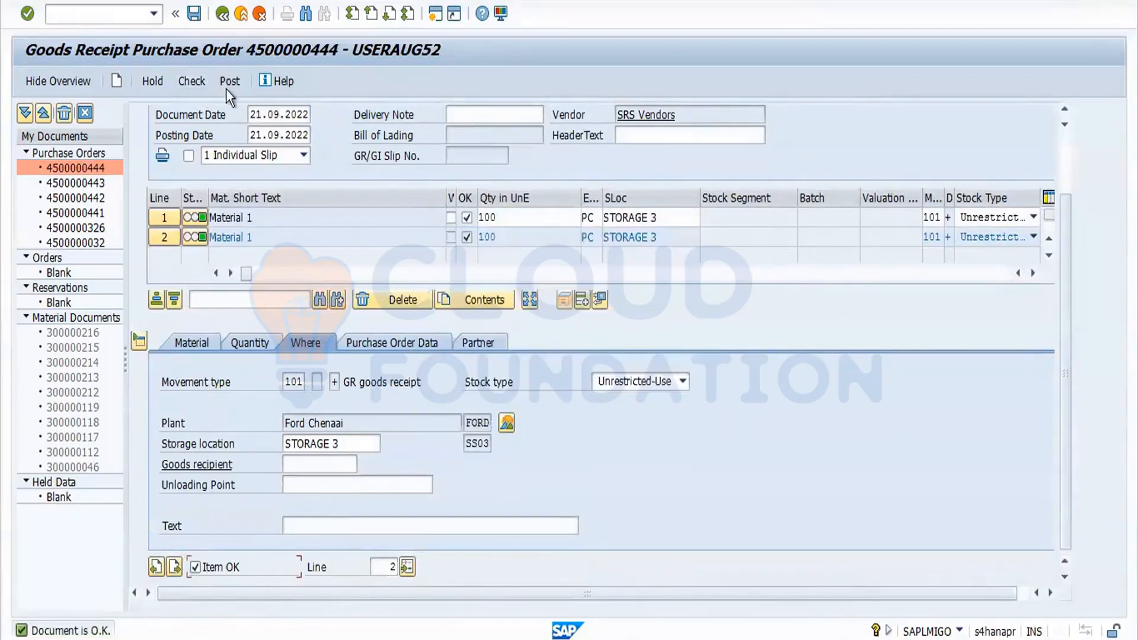
left_click(227, 86)
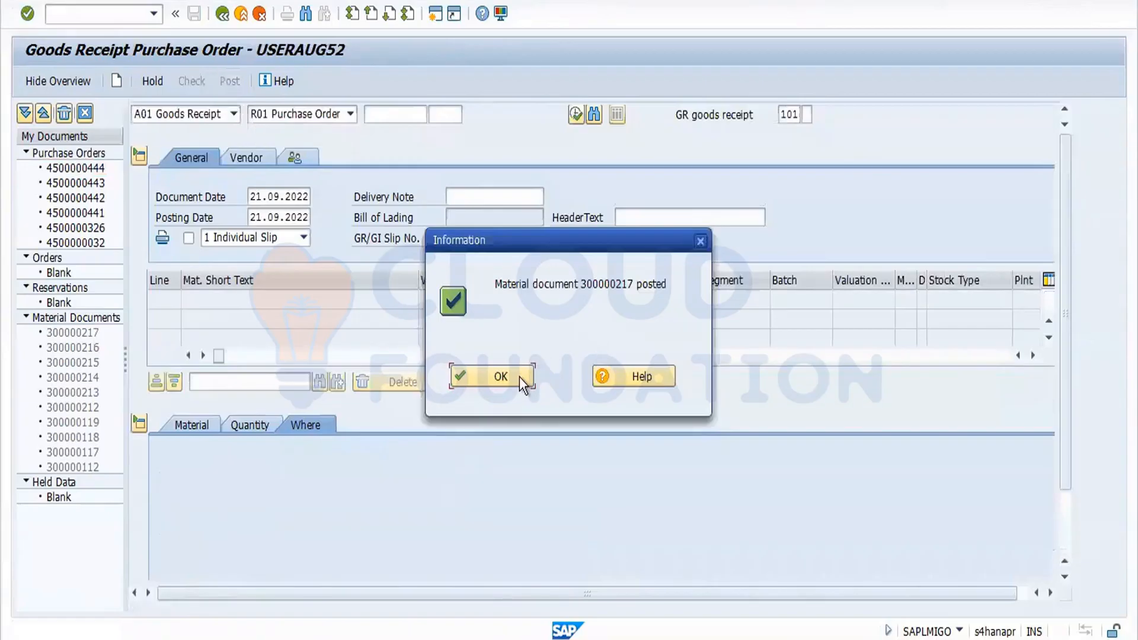
left_click(519, 377)
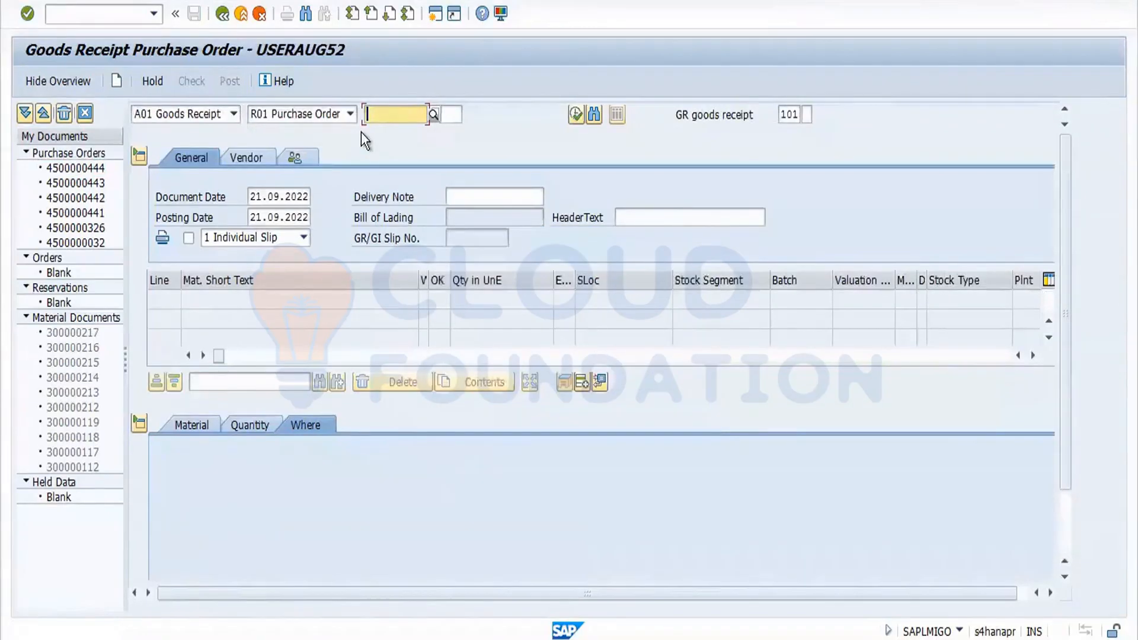
left_click(235, 114)
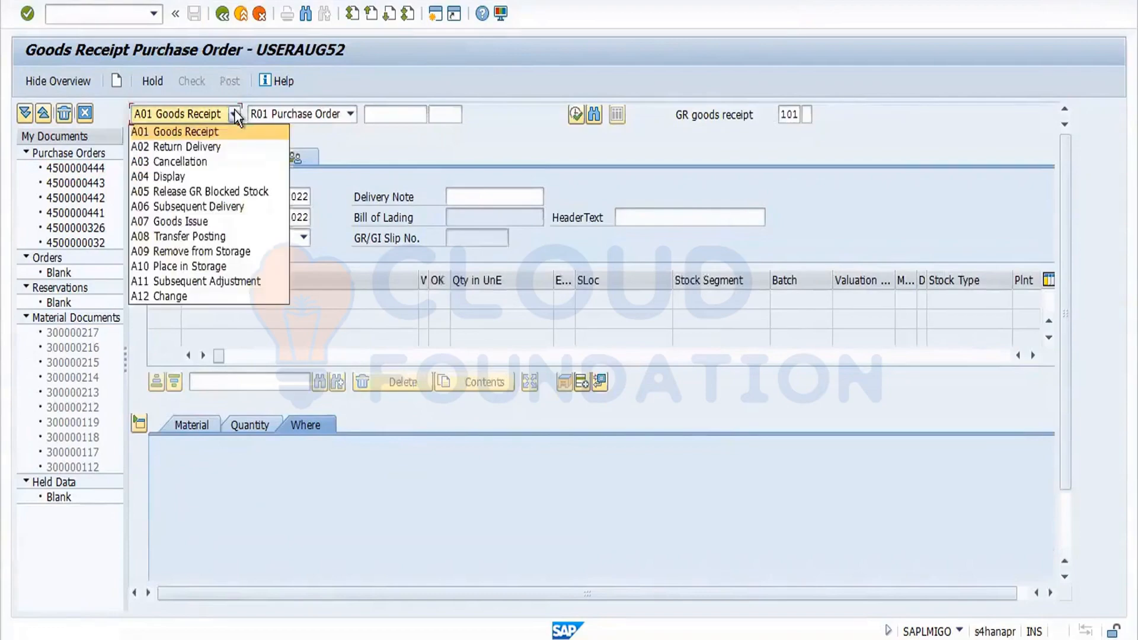
left_click(219, 142)
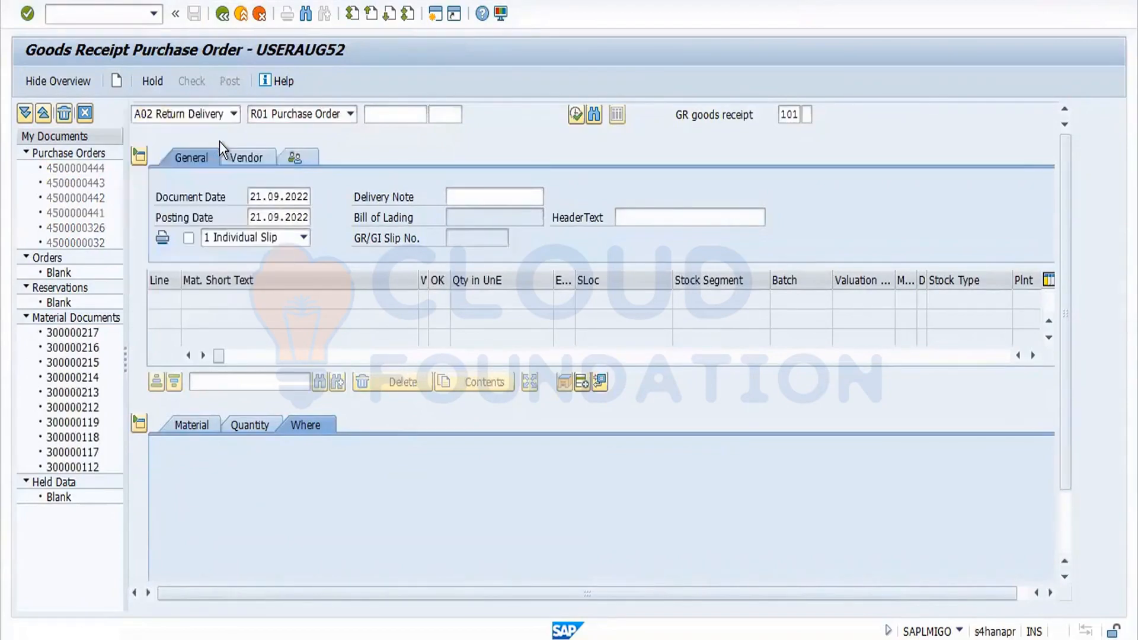
key("Return")
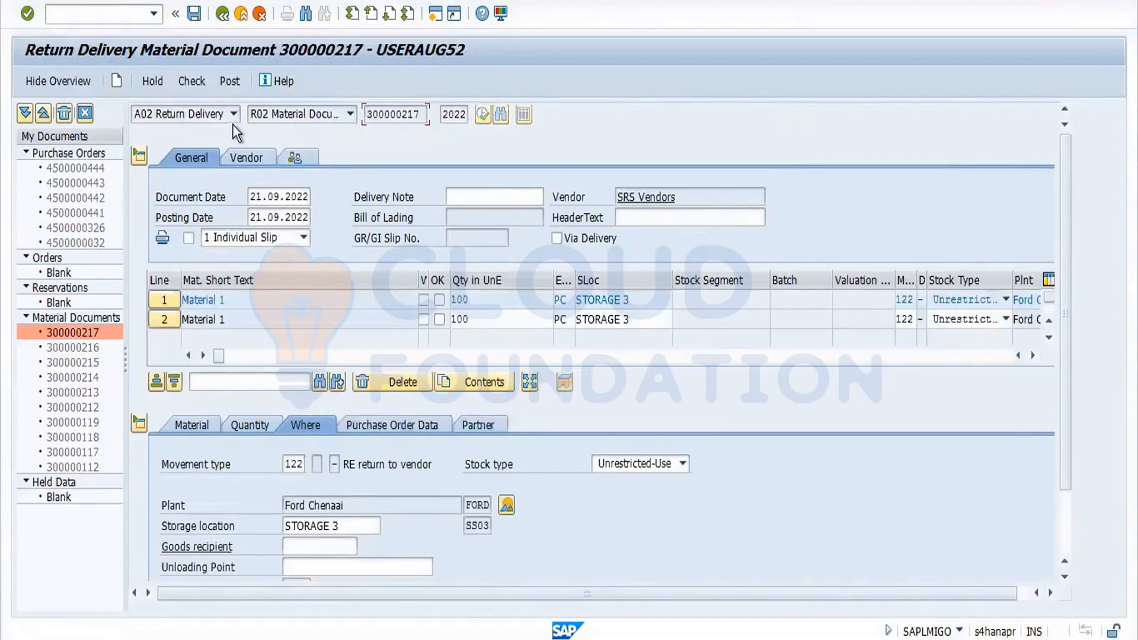
left_click(234, 113)
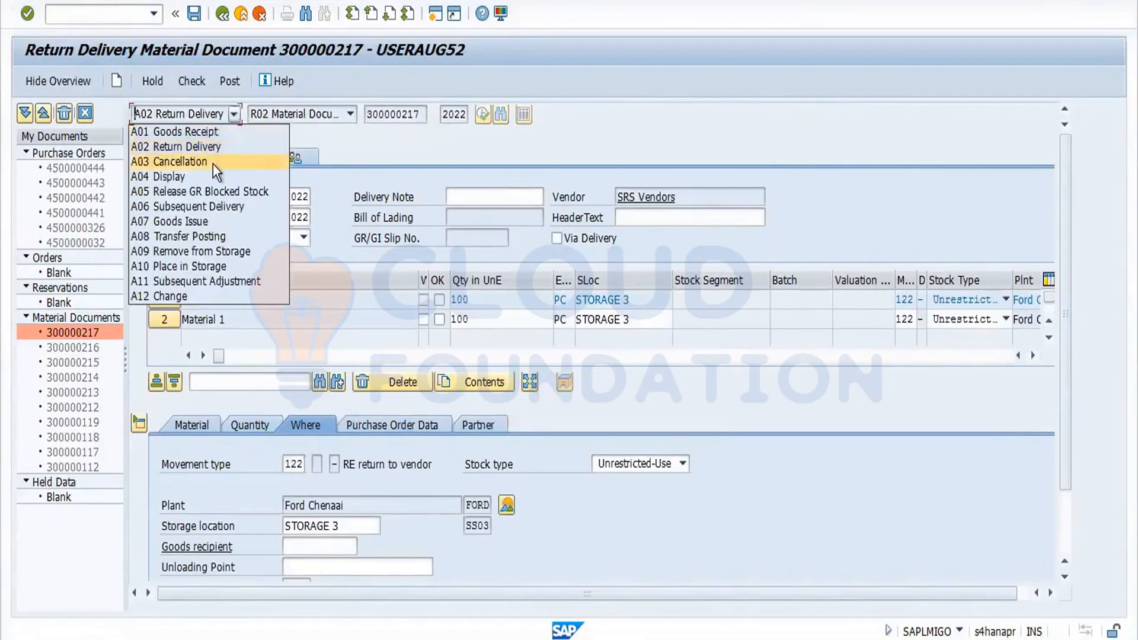
key("Escape")
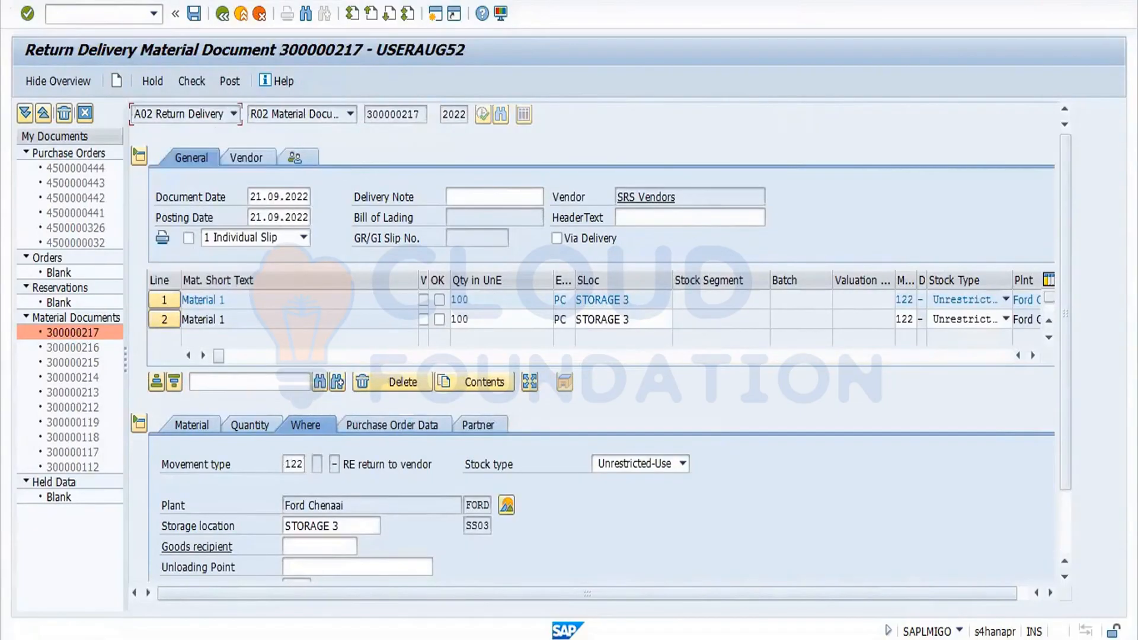
Restart MIGO and load material document 300000217 for Cancellation.
left_click(107, 14)
type("/nmigo")
key("Return")
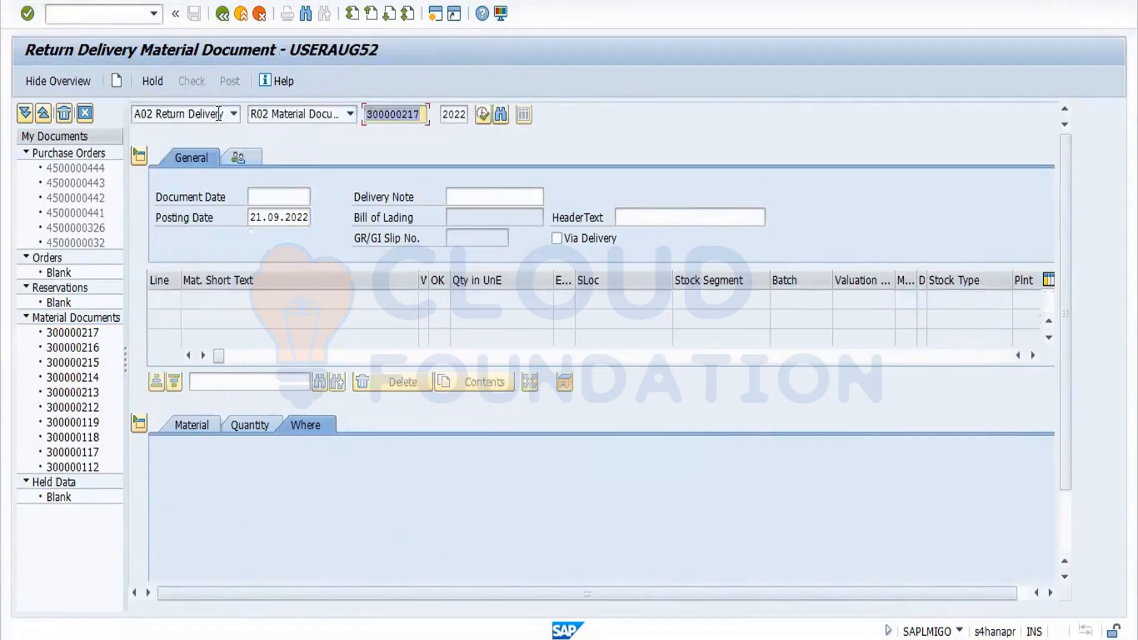
left_click(231, 119)
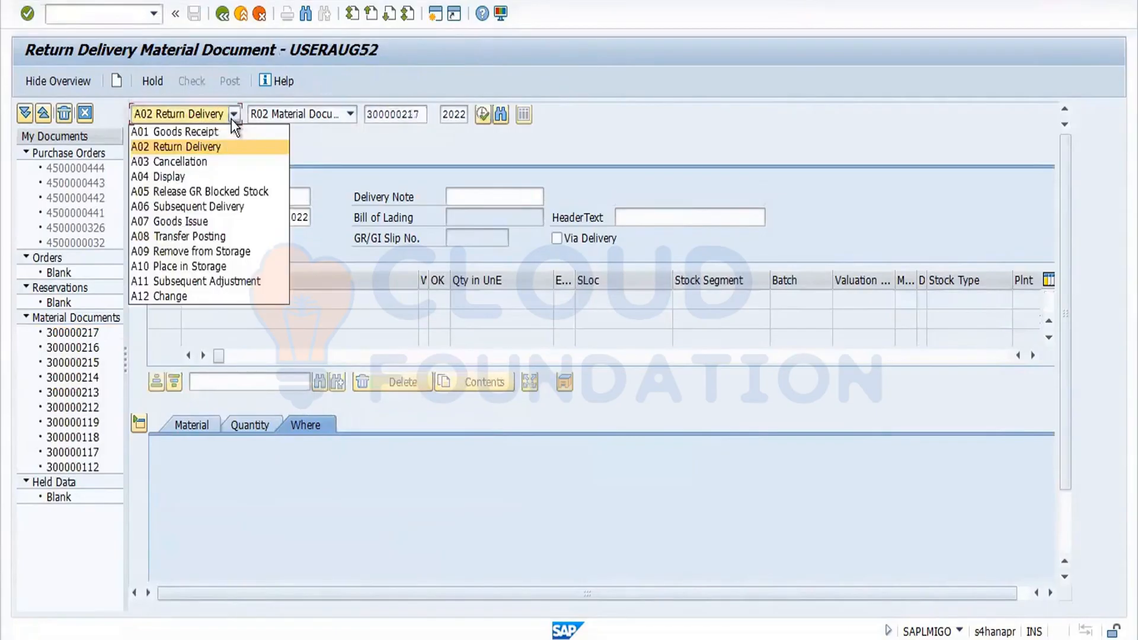
left_click(211, 162)
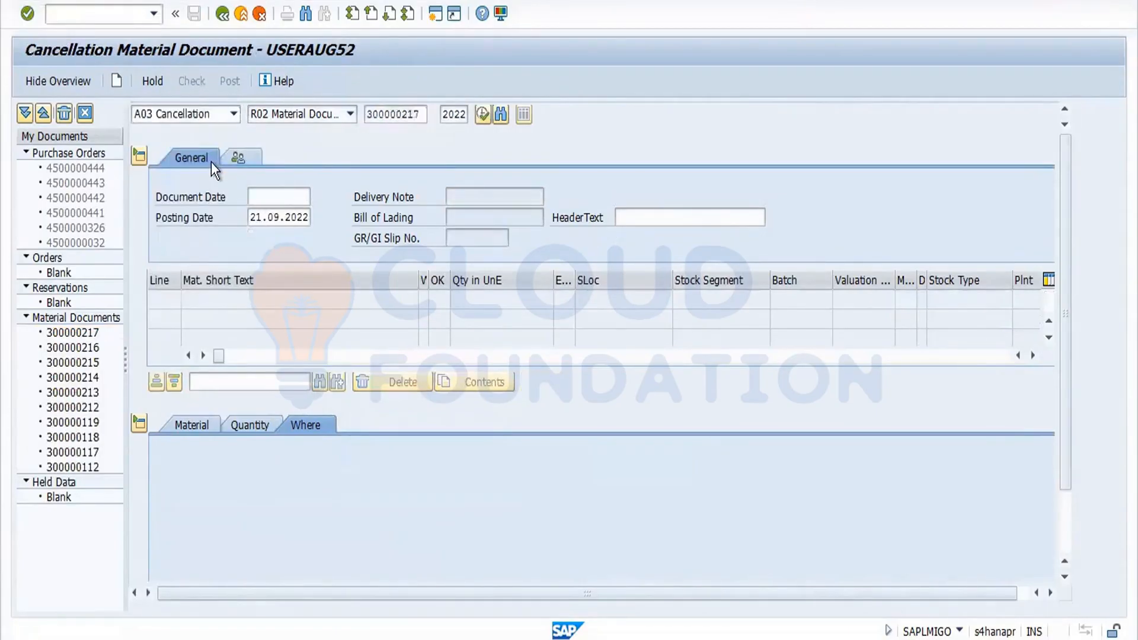
key("Return")
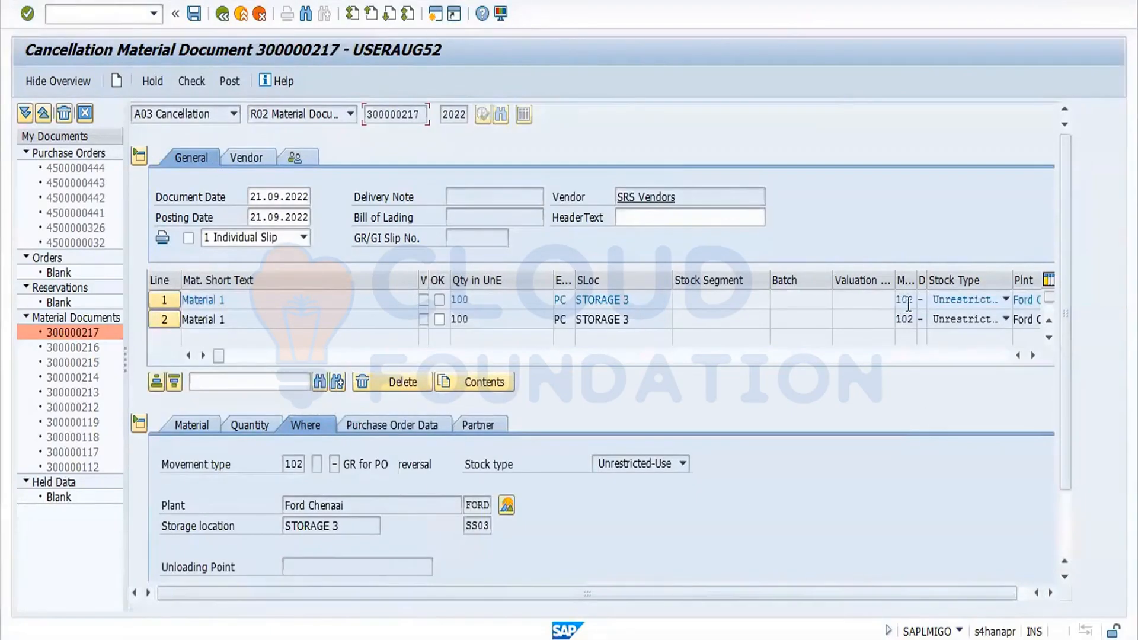
Display the stock overview for the material at plant FORD, then return to the cancellation.
left_click(505, 508)
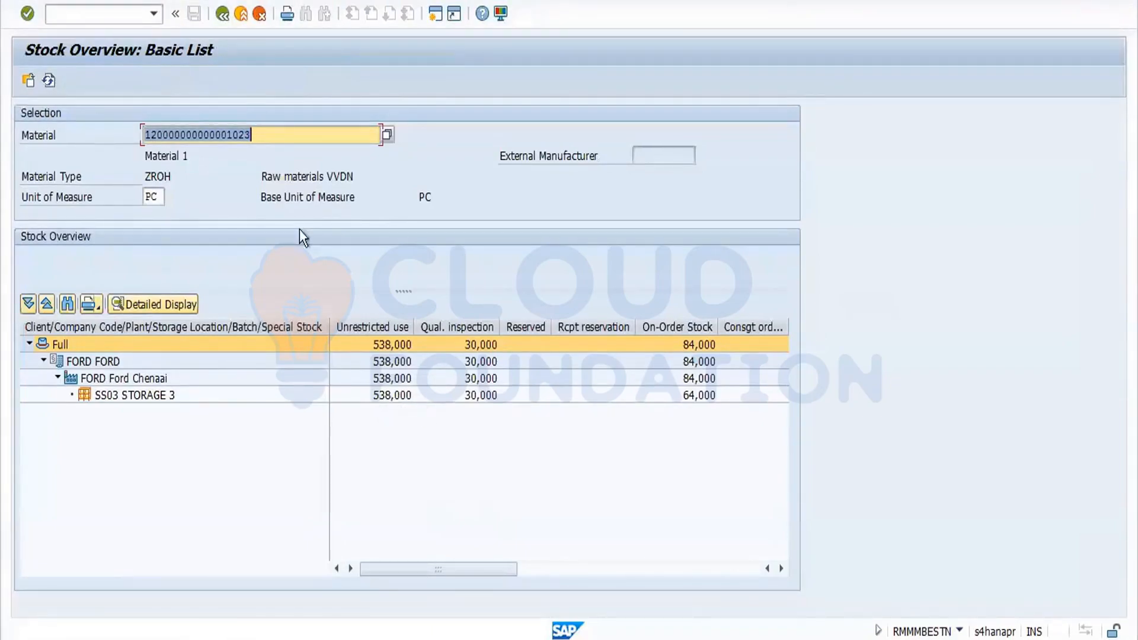
left_click(223, 13)
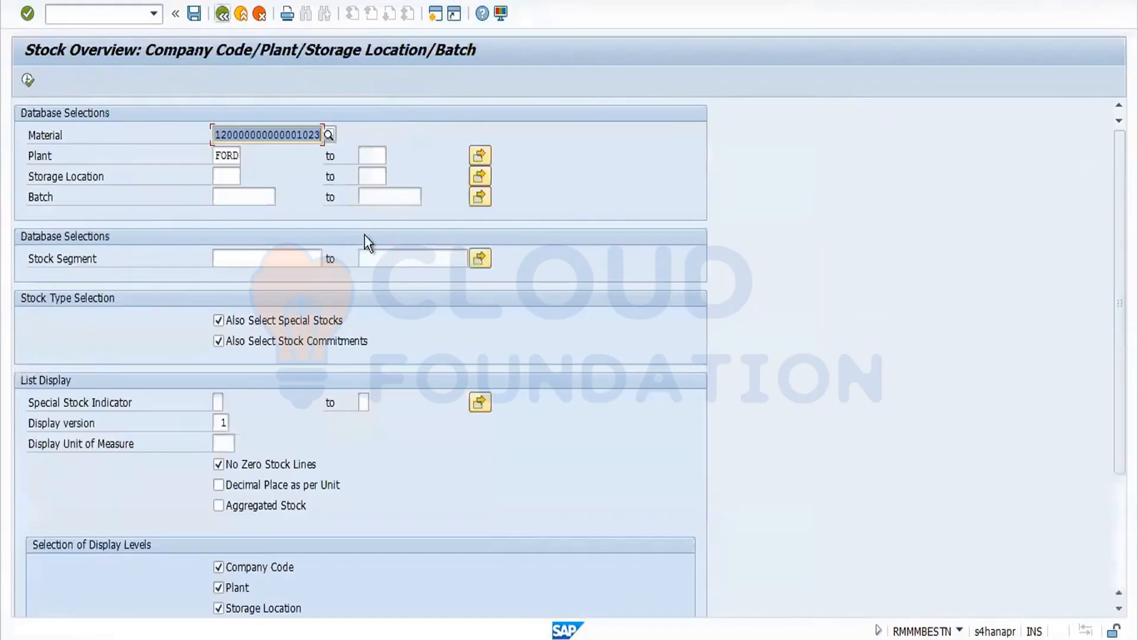
left_click(223, 22)
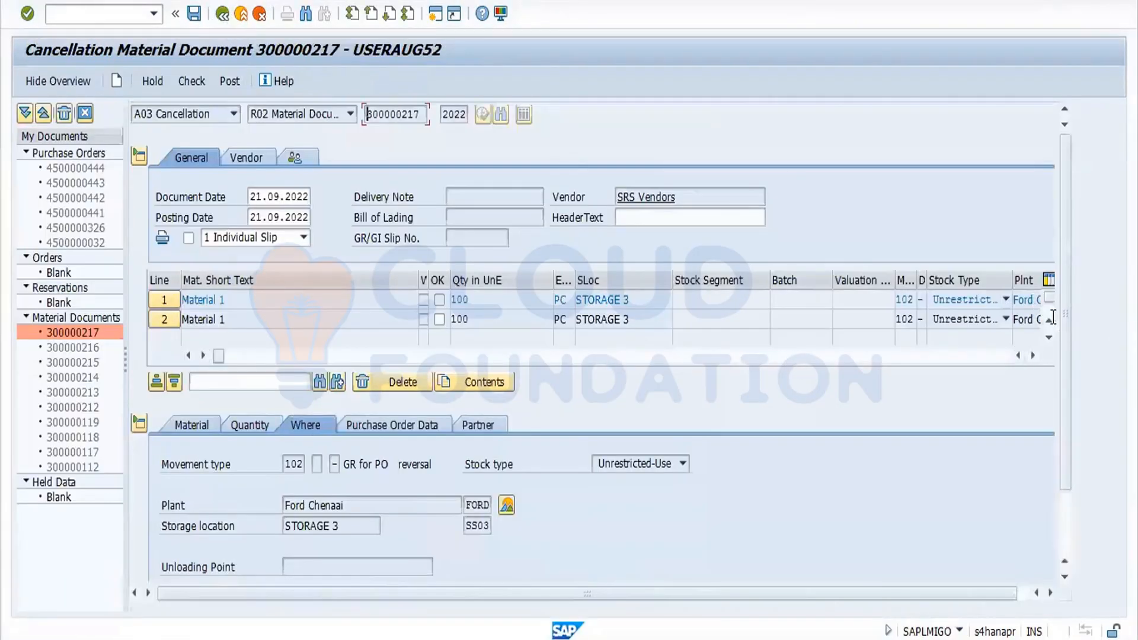
Mark the cancellation items OK, check the document, and attempt to post the cancellation.
left_click_drag(1066, 353, 1074, 499)
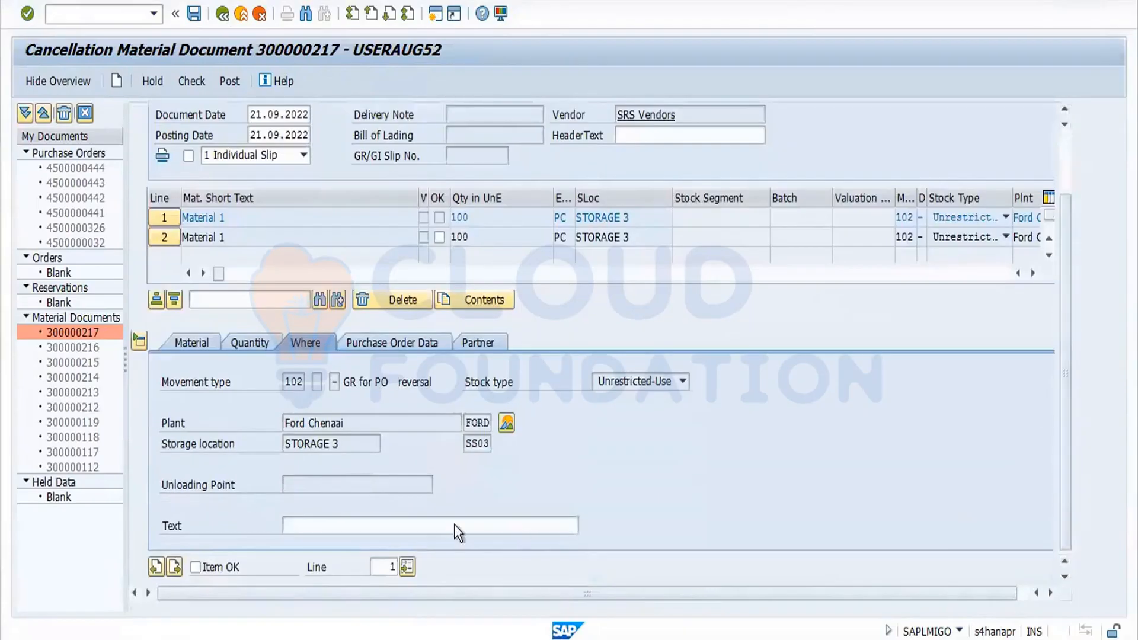
left_click(171, 566)
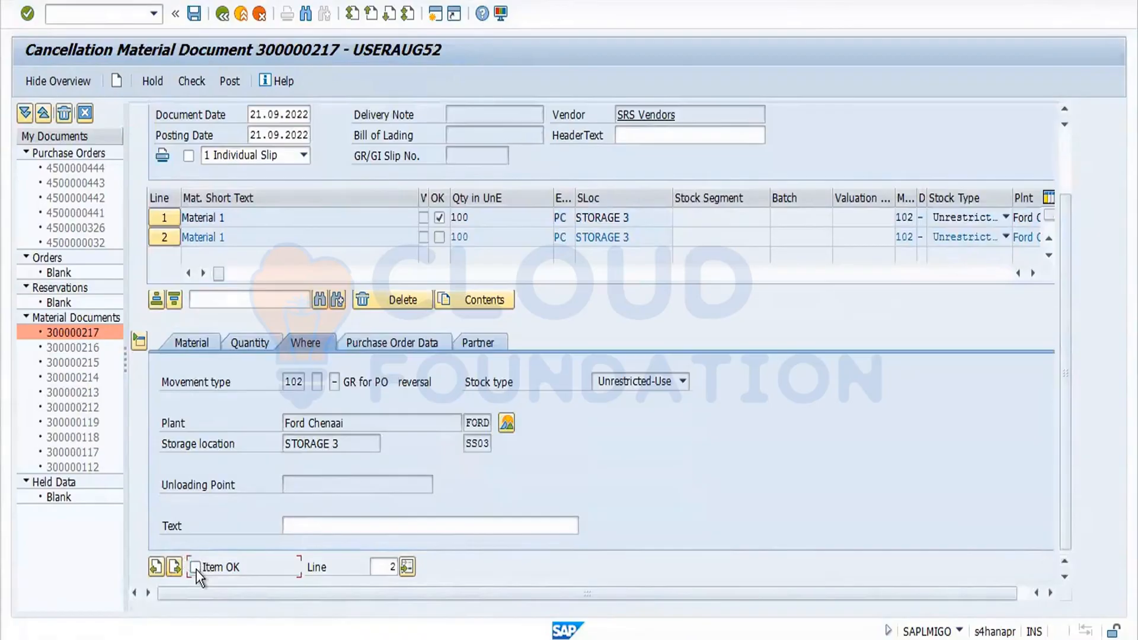
left_click(192, 81)
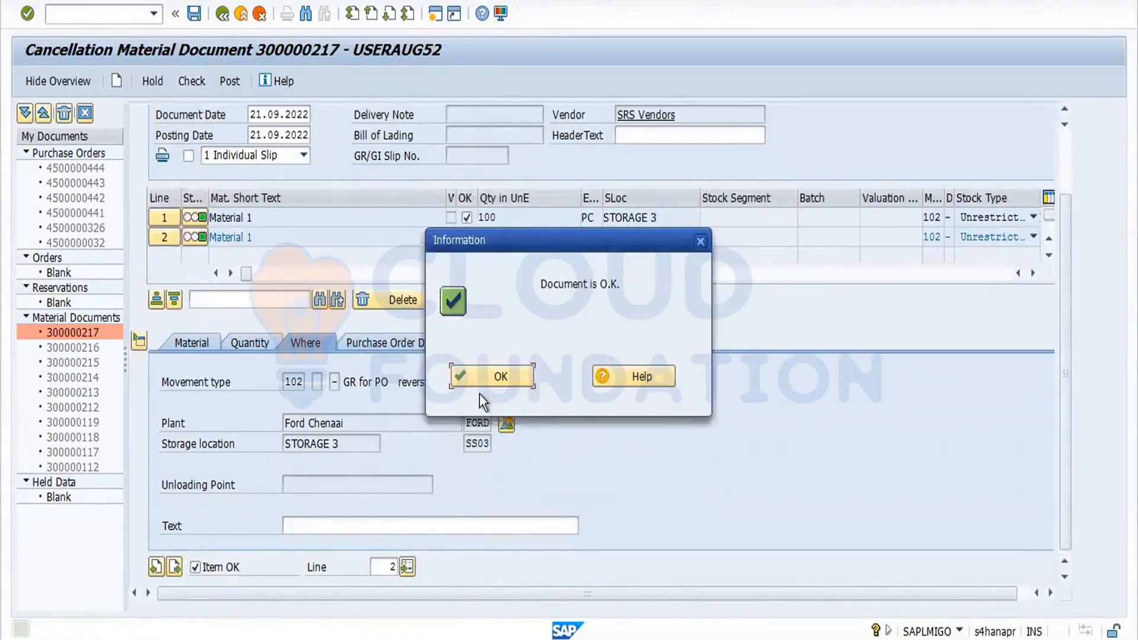
left_click(499, 378)
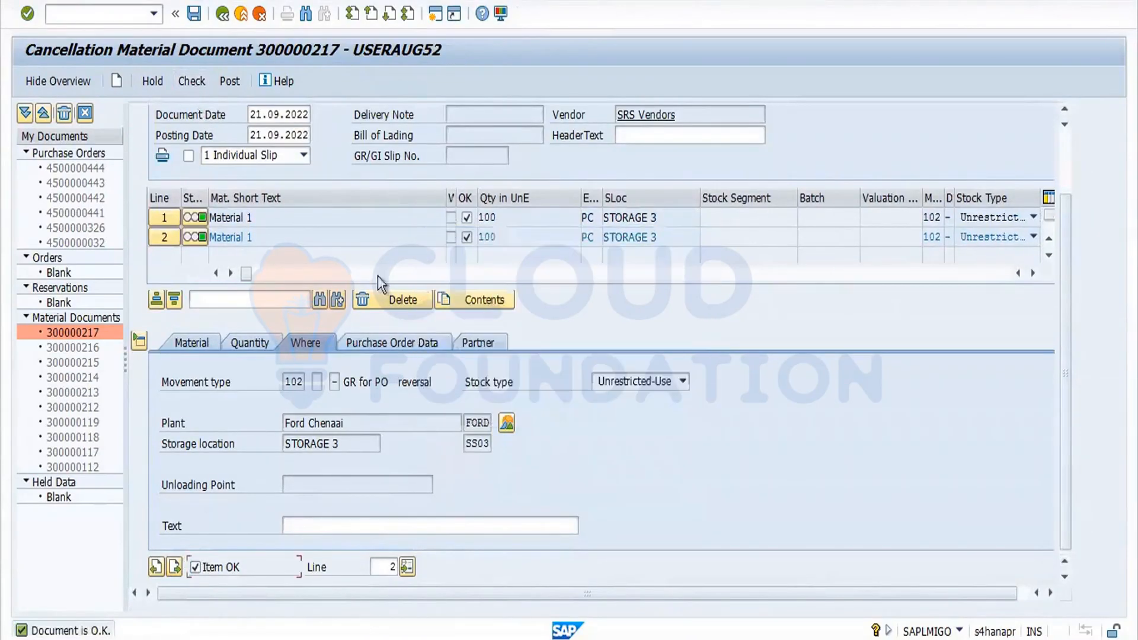
left_click(229, 80)
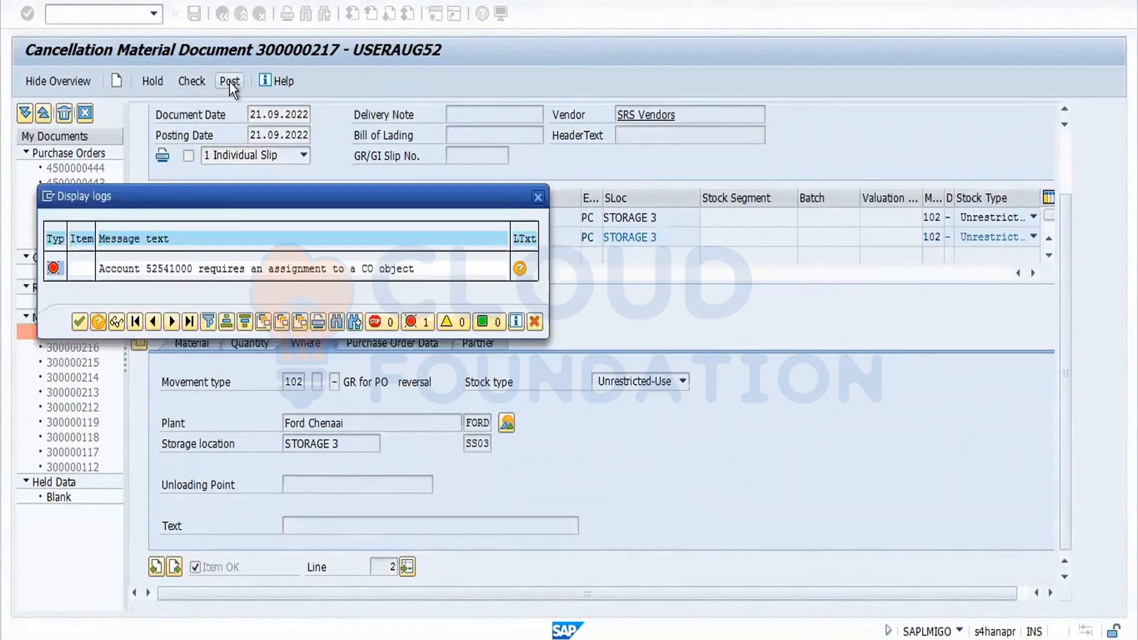
Read the long text of the posting error about cost element 52541000 requiring a CO object assignment.
double_click(185, 270)
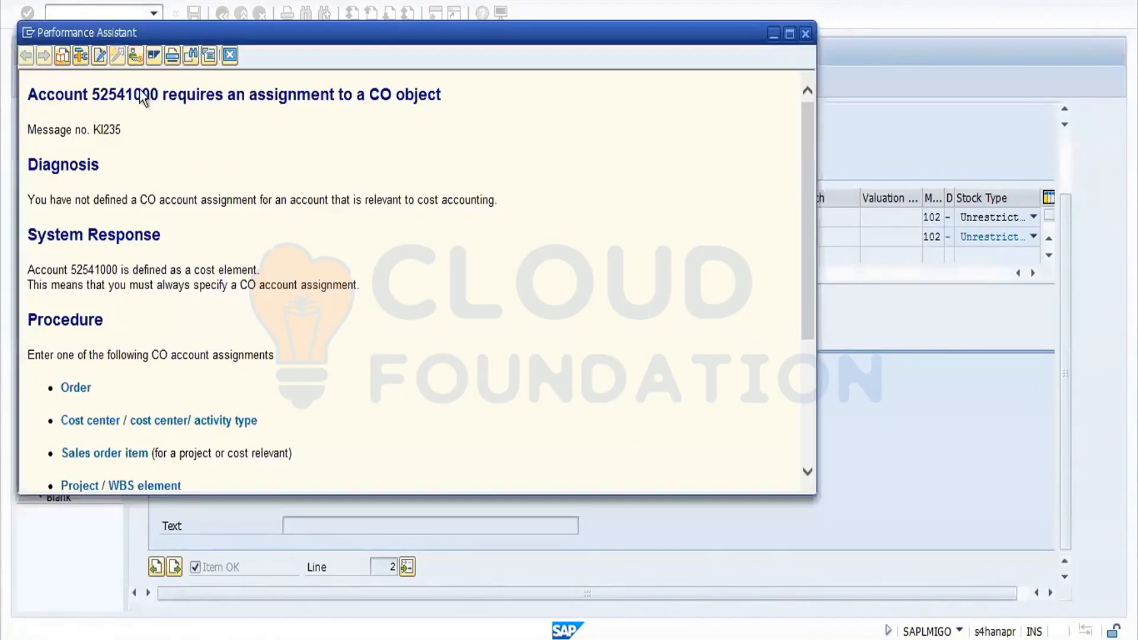
double_click(141, 92)
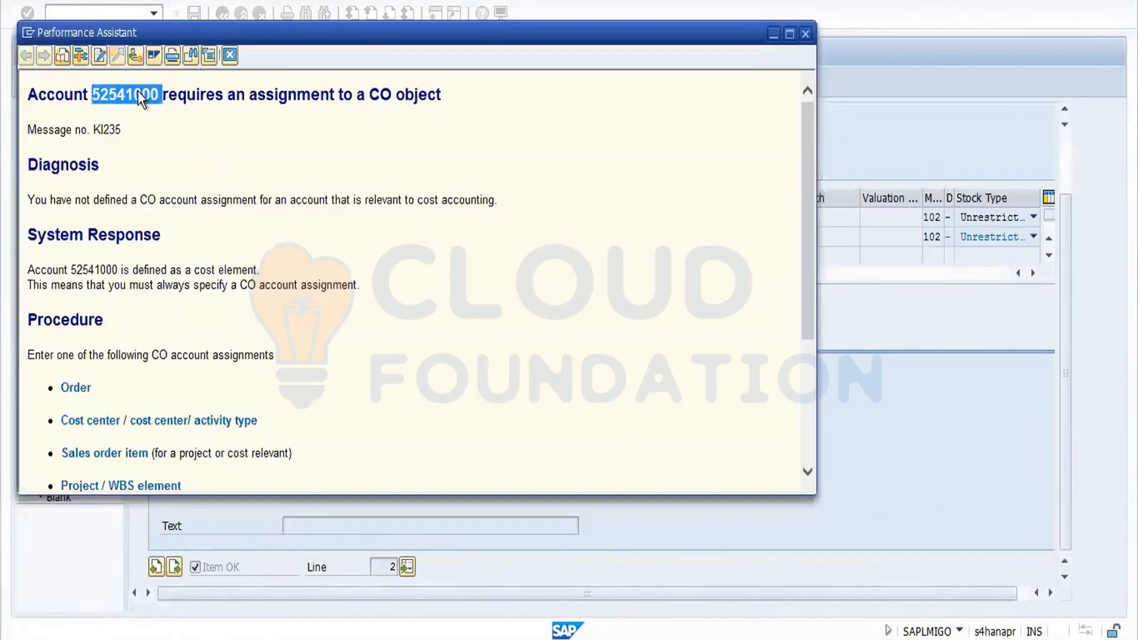
left_click(228, 56)
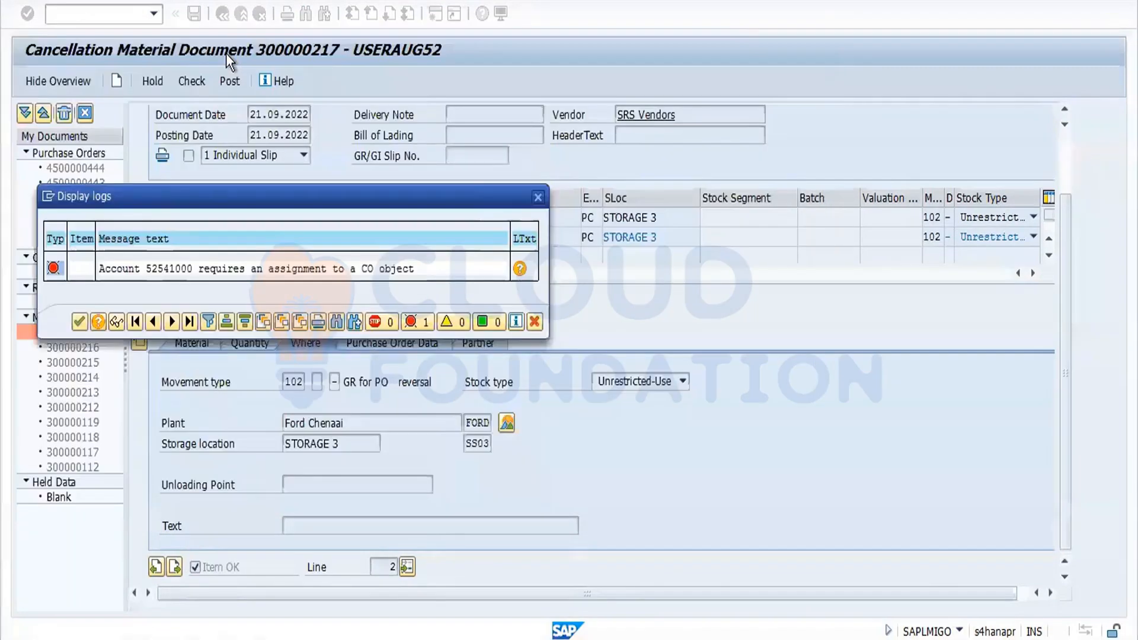
left_click(79, 322)
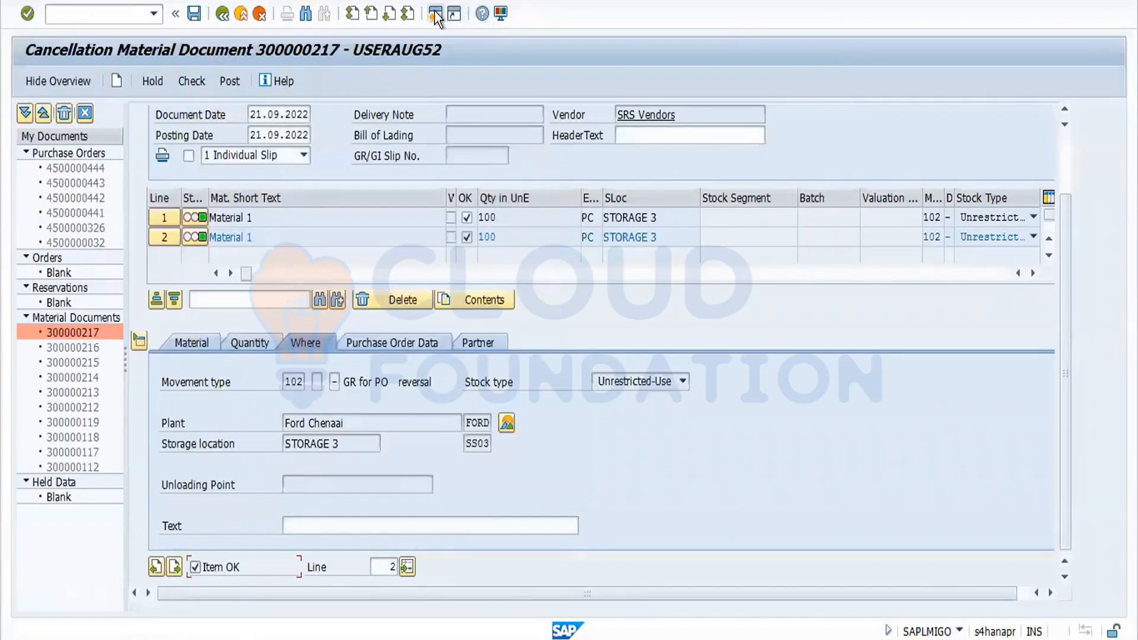
Open default account assignment maintenance in a new session and position the list at company code FORD.
left_click(435, 14)
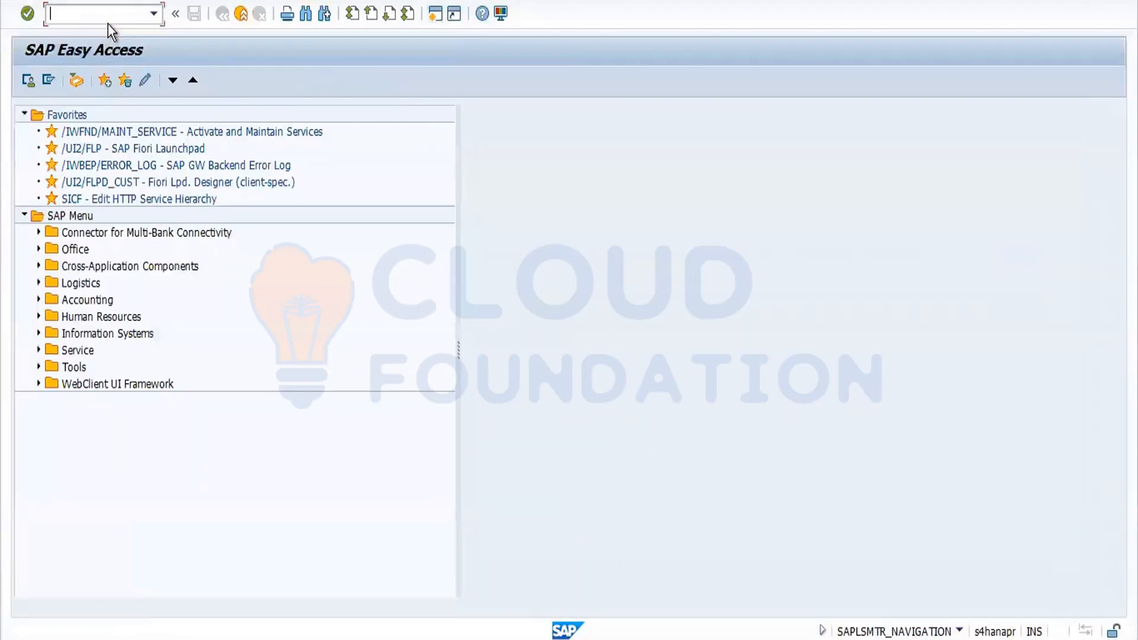
type("obyc")
key("Return")
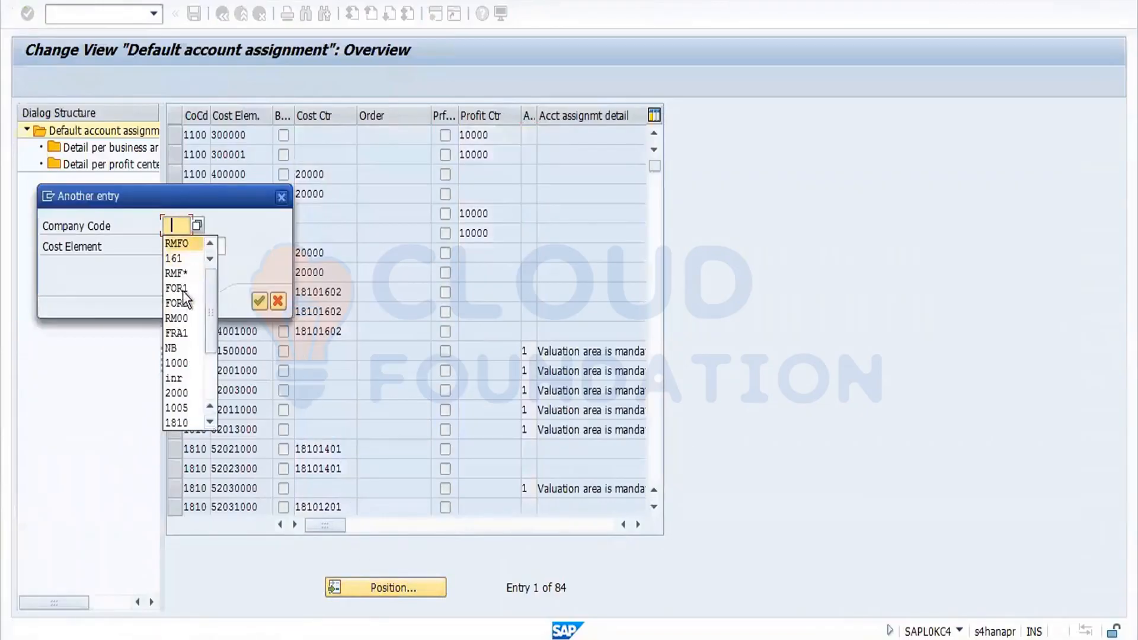
left_click(184, 300)
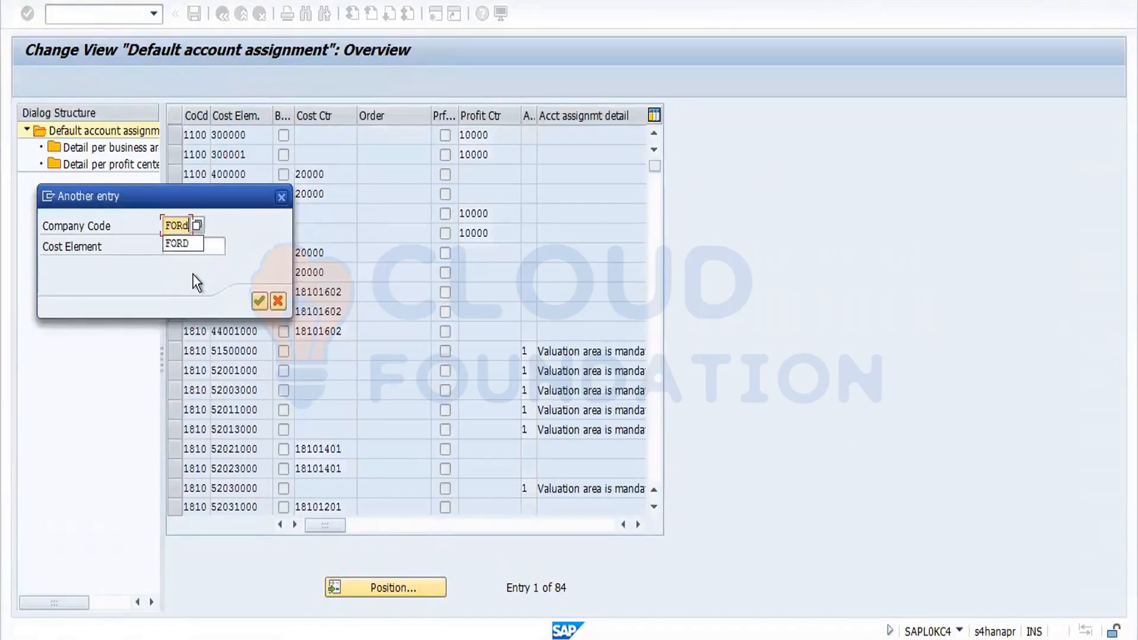
key("Return")
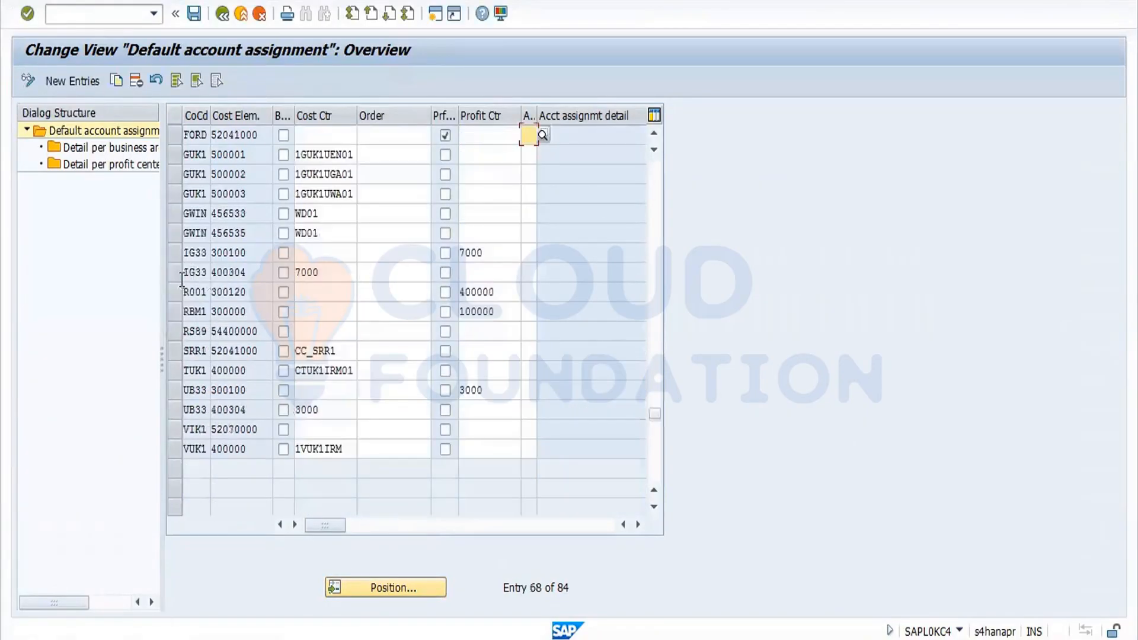
Copy the FORD 52041000 default account assignment entry as a new entry for cost element 52541000.
left_click(179, 136)
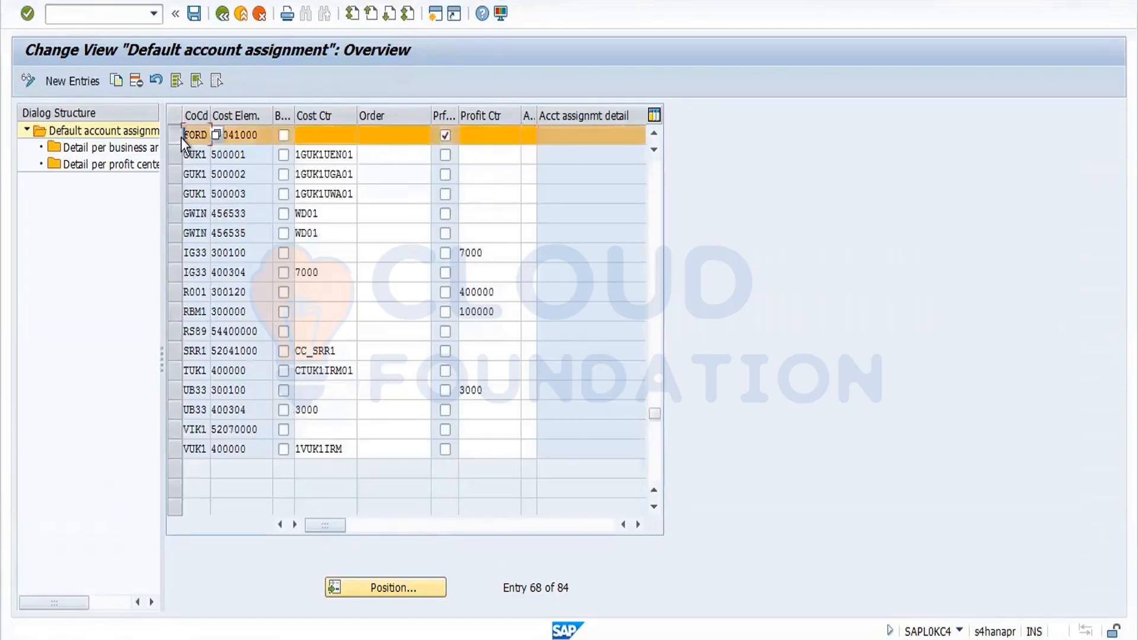
left_click(117, 80)
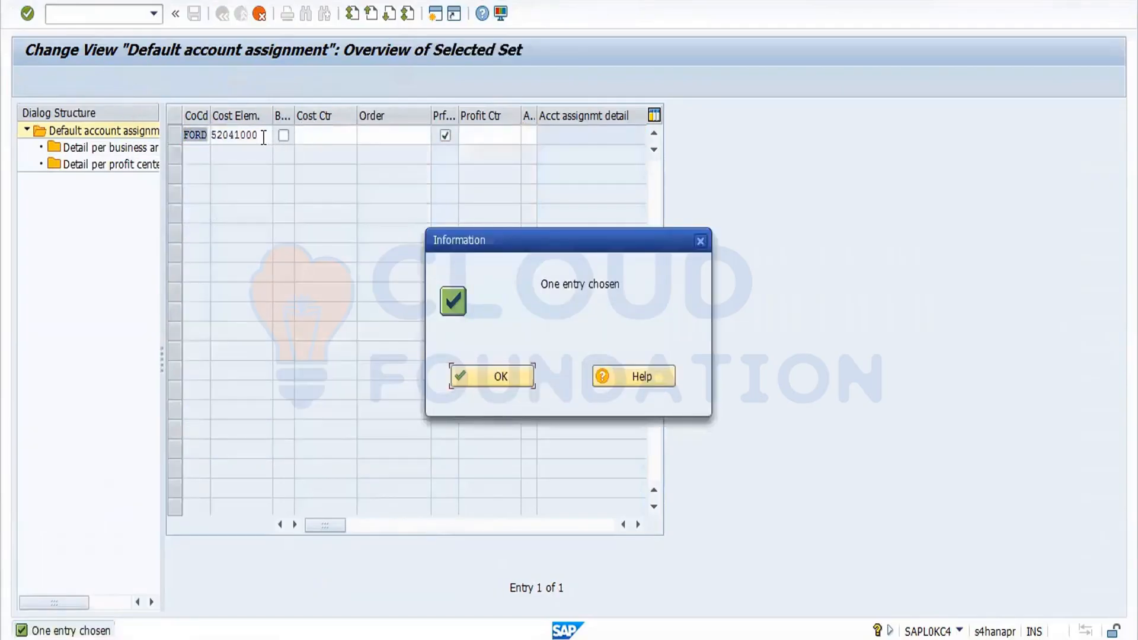
left_click_drag(262, 136, 197, 131)
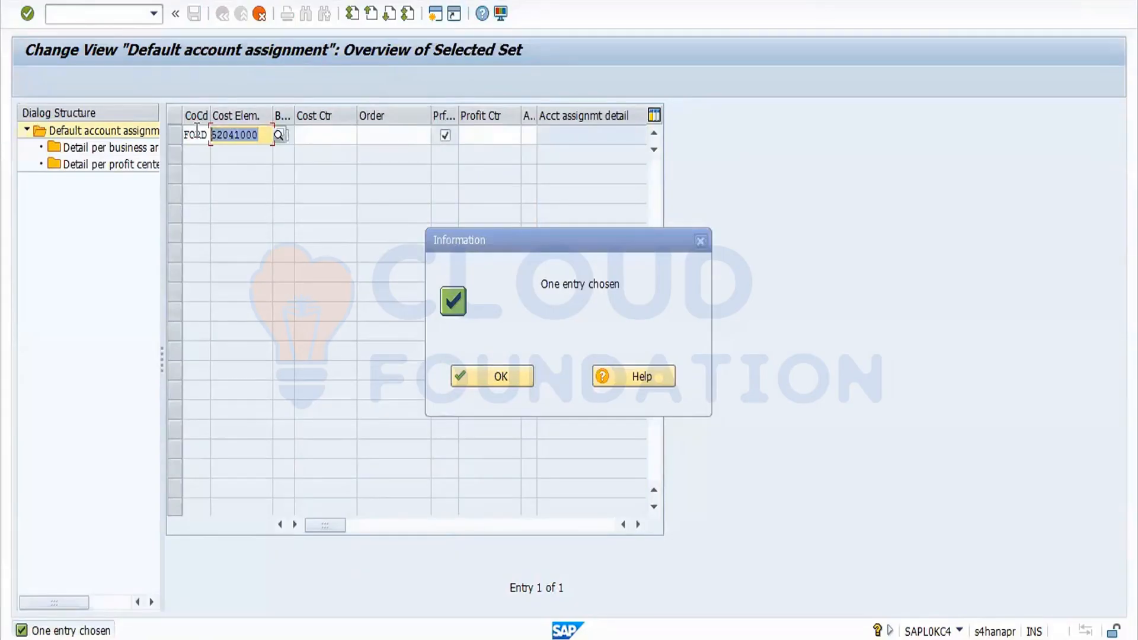
type("52541000")
key("Return")
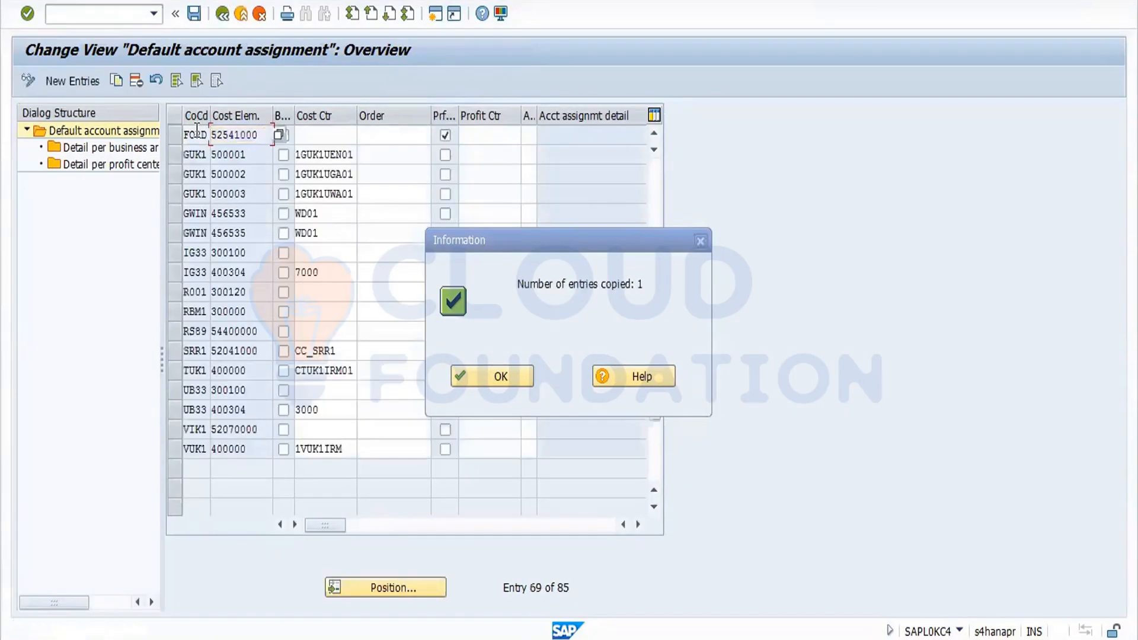
Save the new default account assignment entry under the proposed customizing request.
left_click(194, 13)
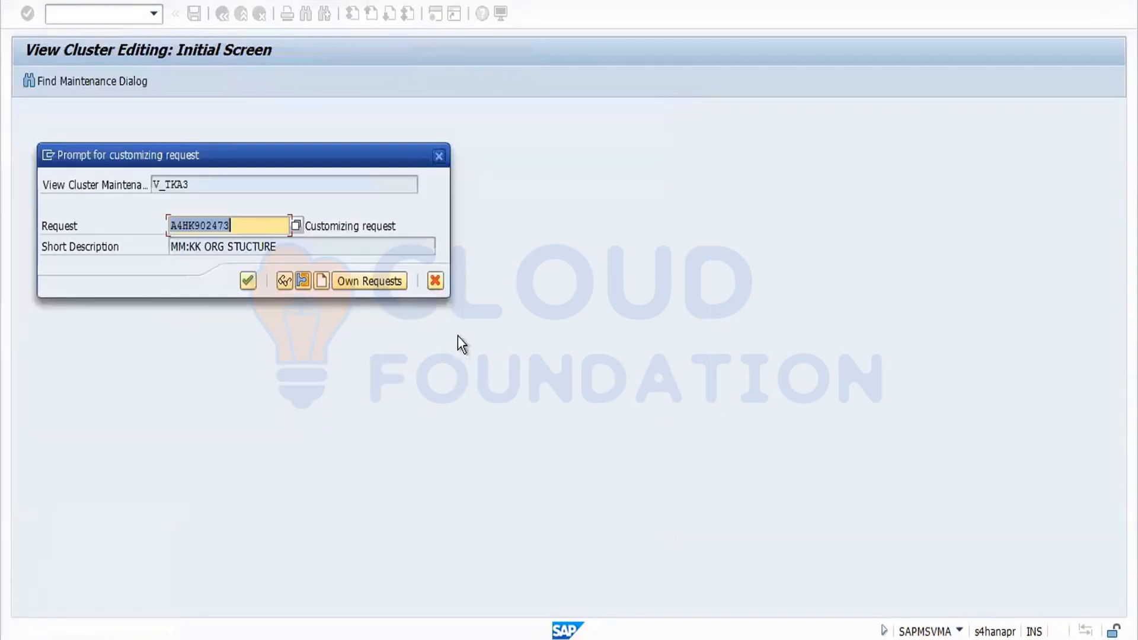
left_click(248, 281)
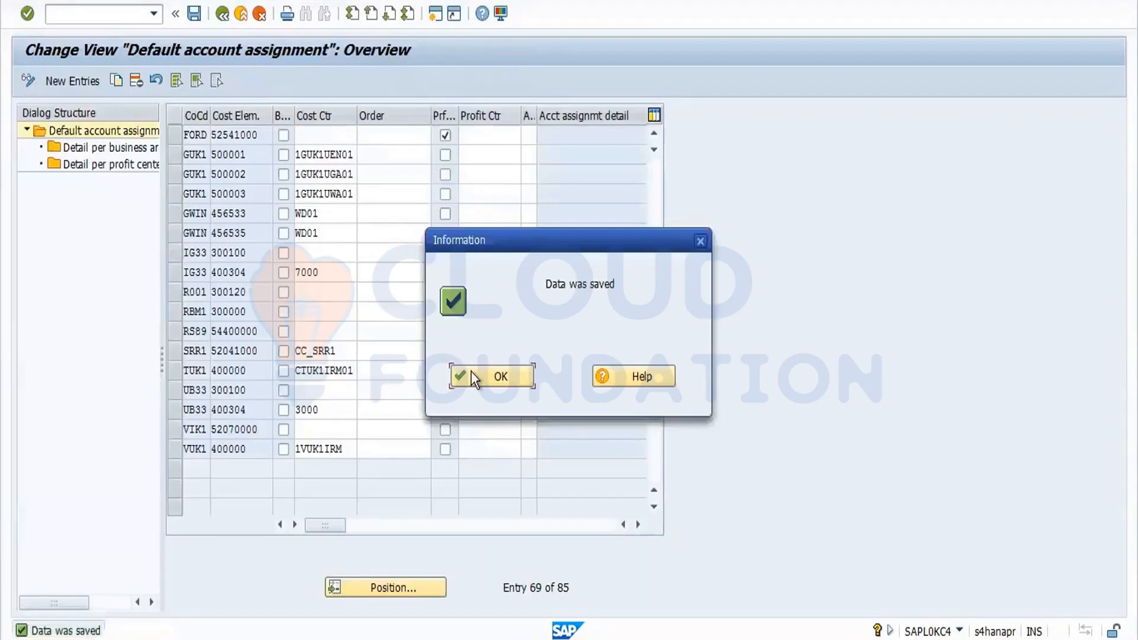
left_click(471, 371)
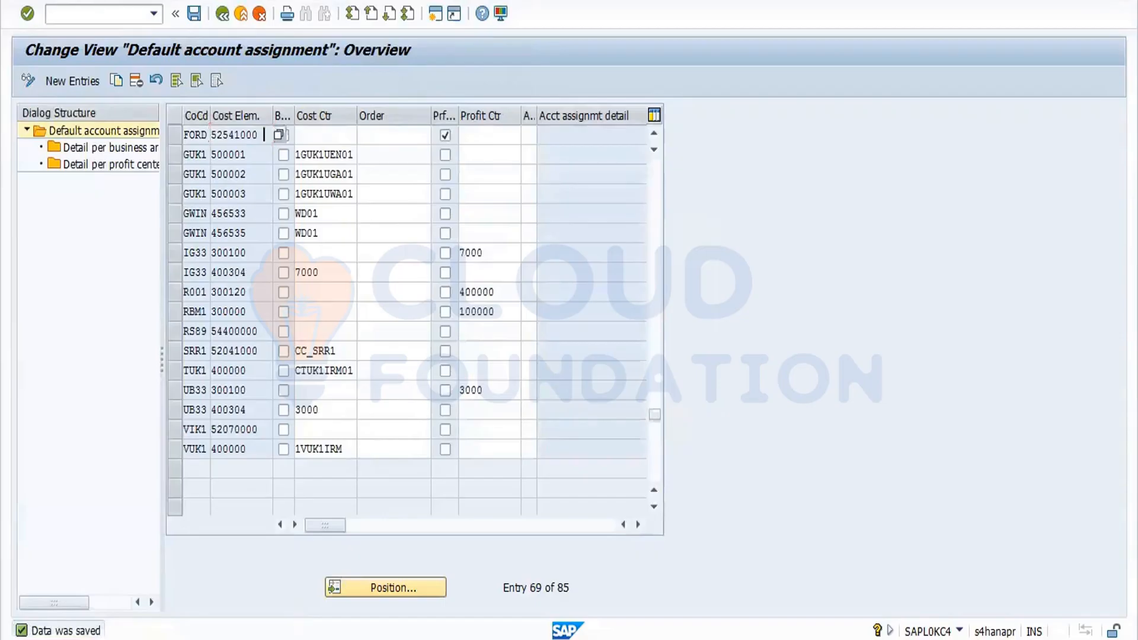
Close the stock overview session and switch back to the cancellation session.
mouse_move(300, 635)
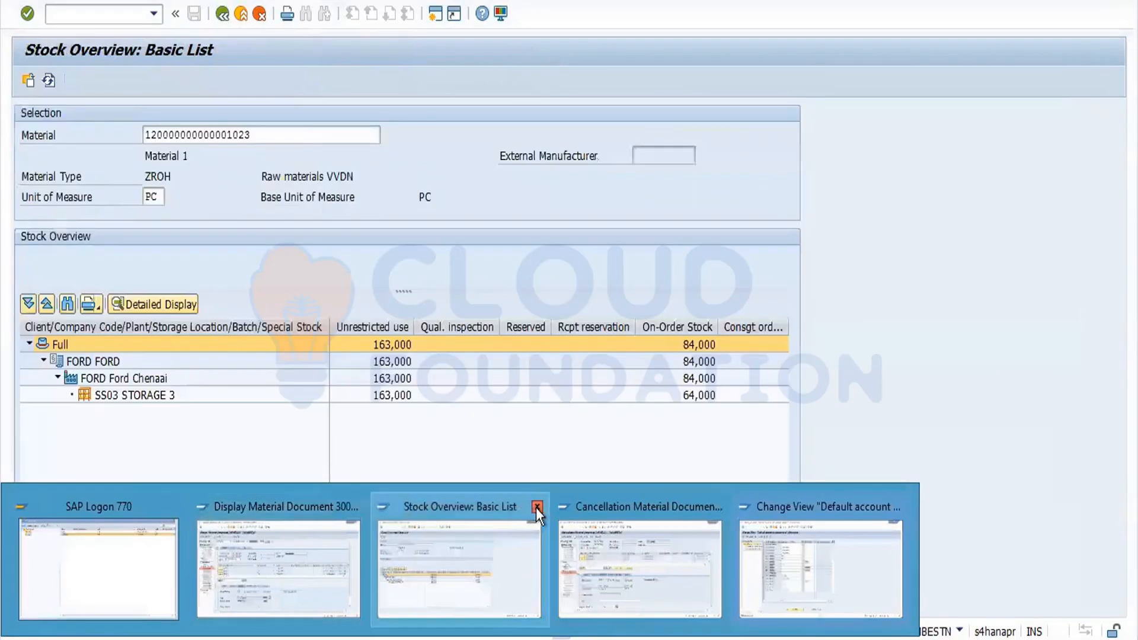
left_click(537, 508)
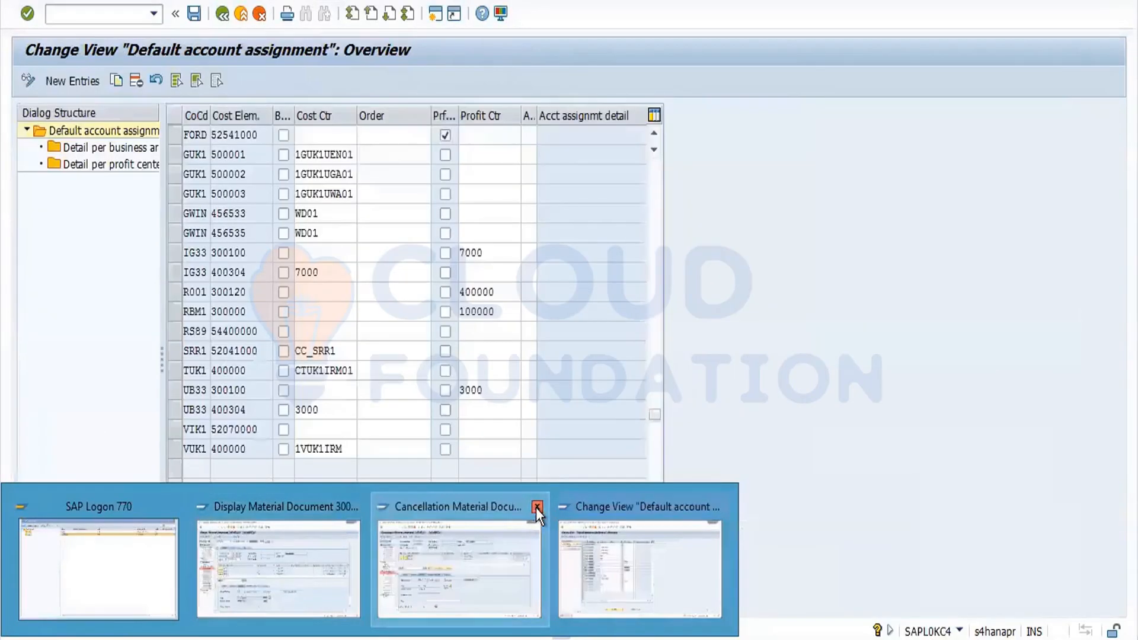
left_click(508, 557)
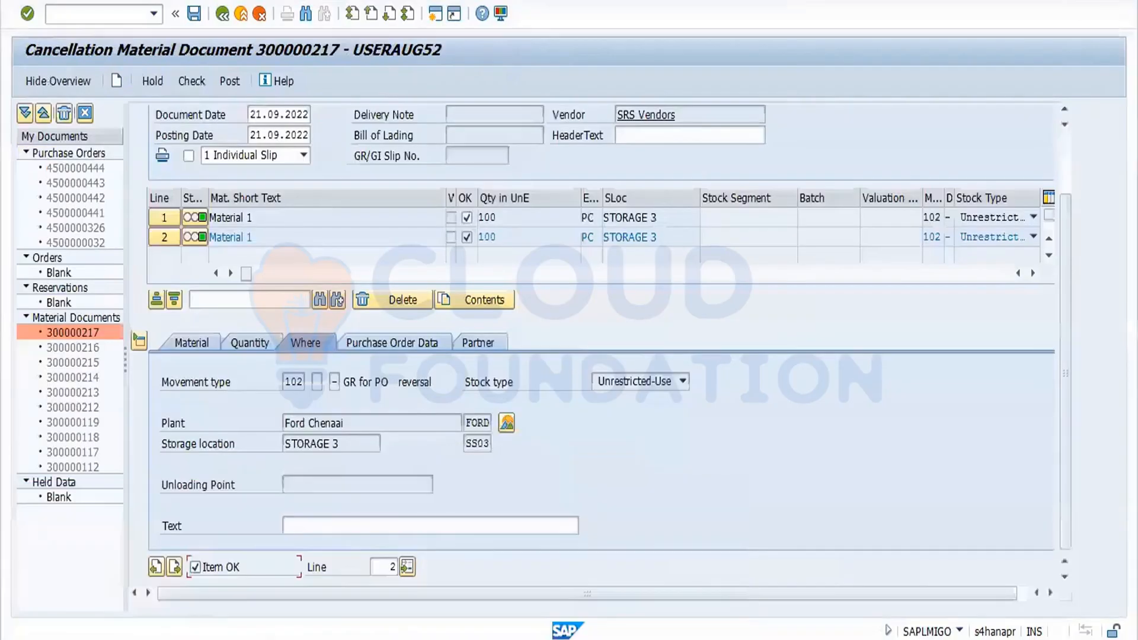
Check the cancellation document again and post the goods receipt cancellation.
left_click(193, 88)
left_click(520, 377)
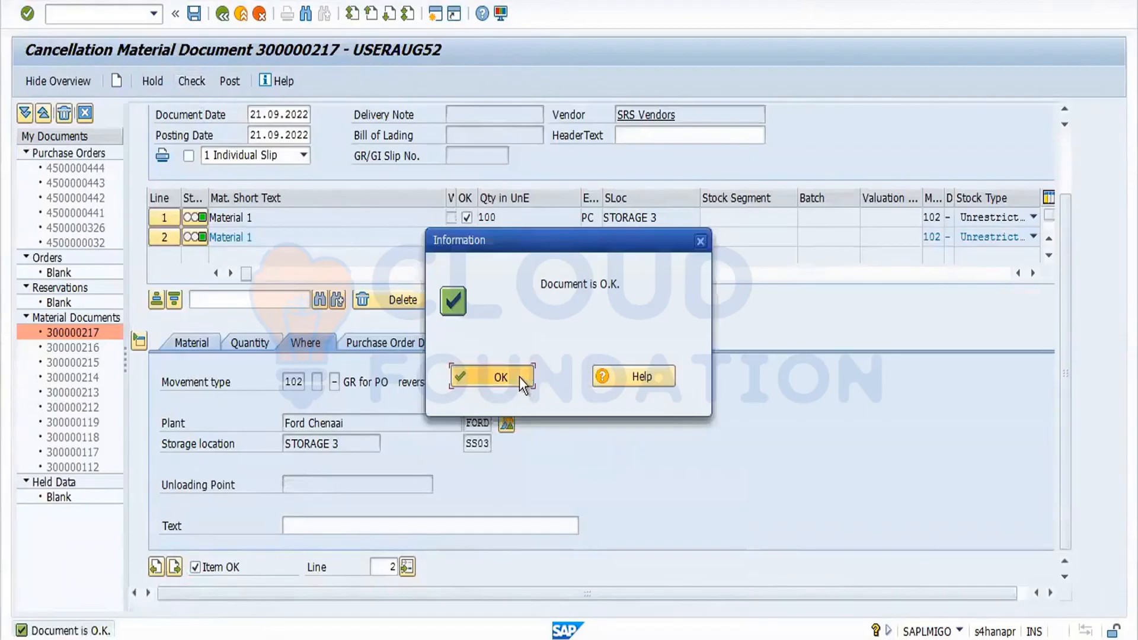
left_click(230, 84)
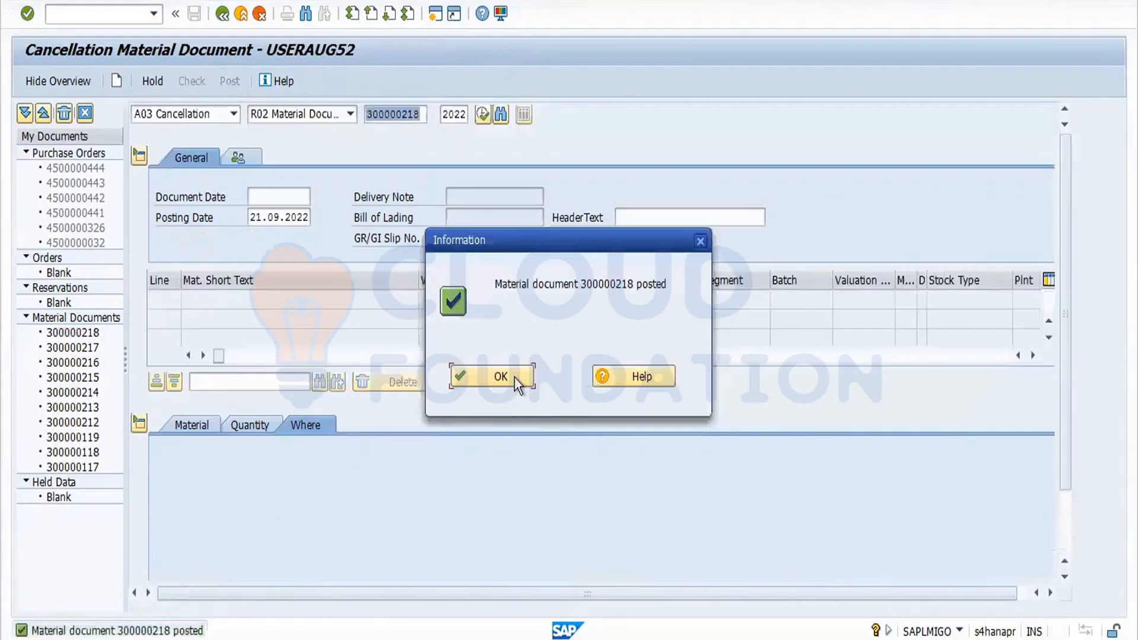
left_click(515, 378)
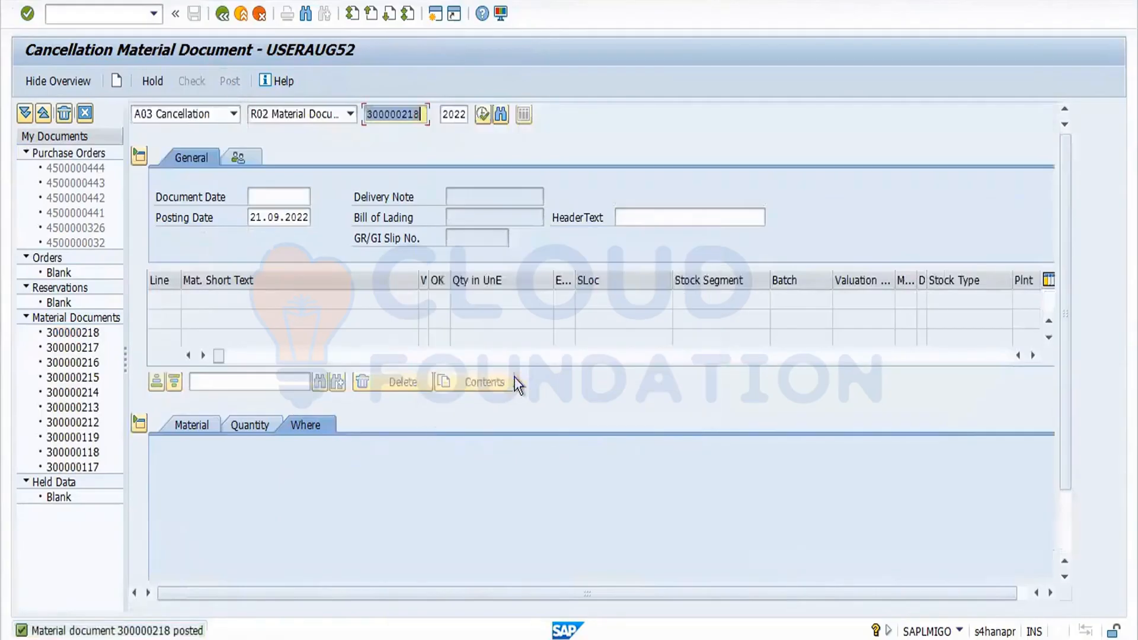
Display the posted cancellation document 300000218 and open the material's stock overview for plant FORD.
left_click(233, 114)
left_click(202, 176)
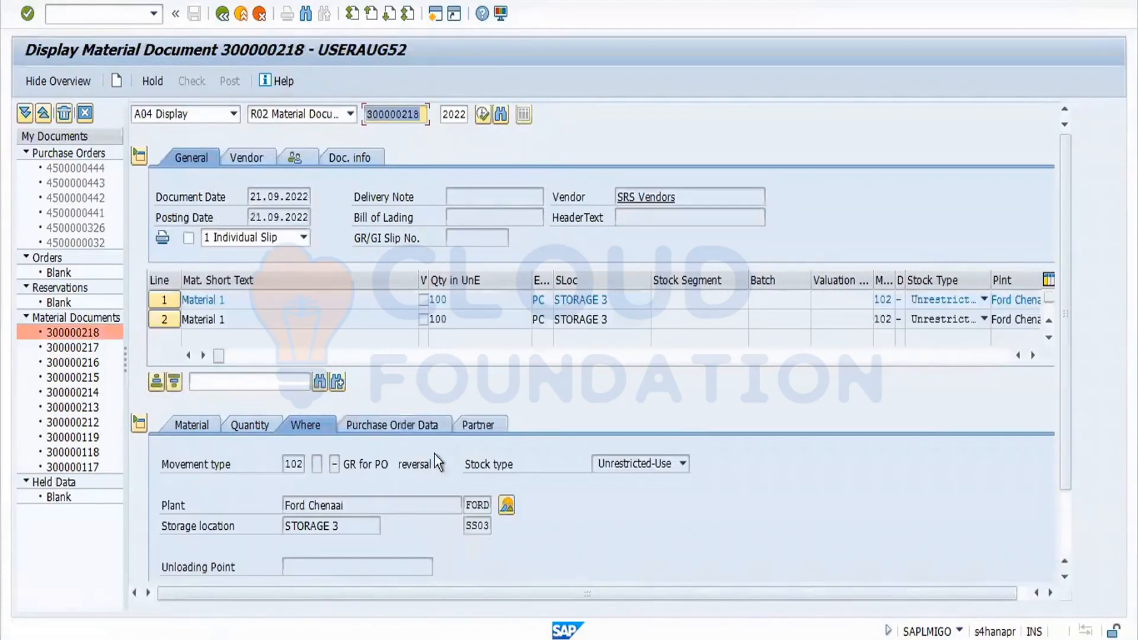
left_click(506, 505)
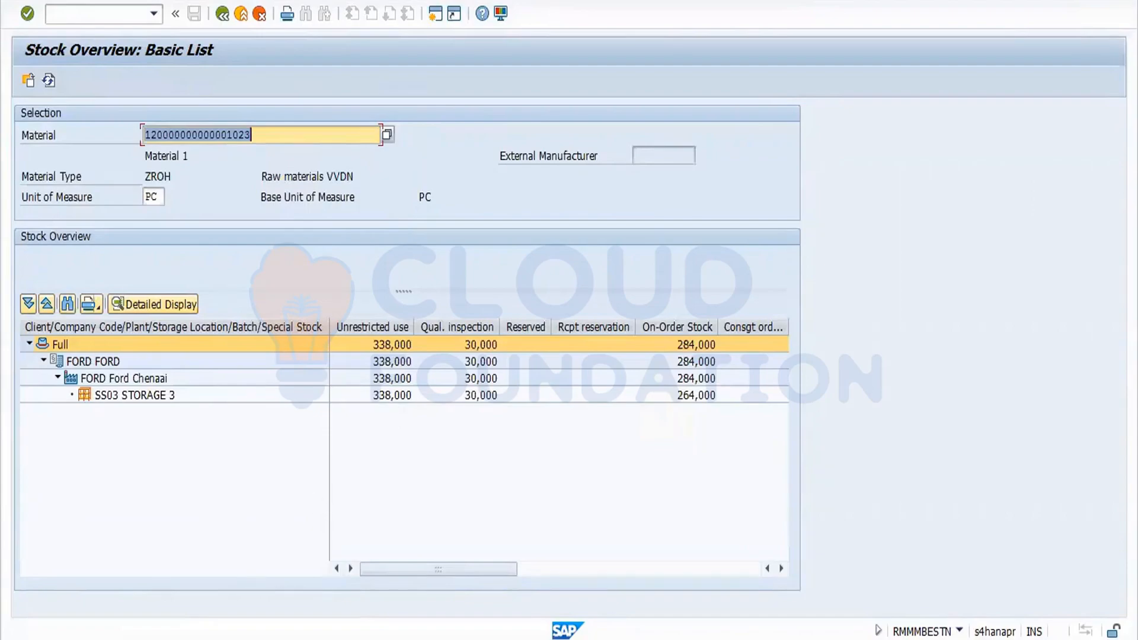
Close the old material document session and start creating a new purchase order with ME21N.
left_click(380, 639)
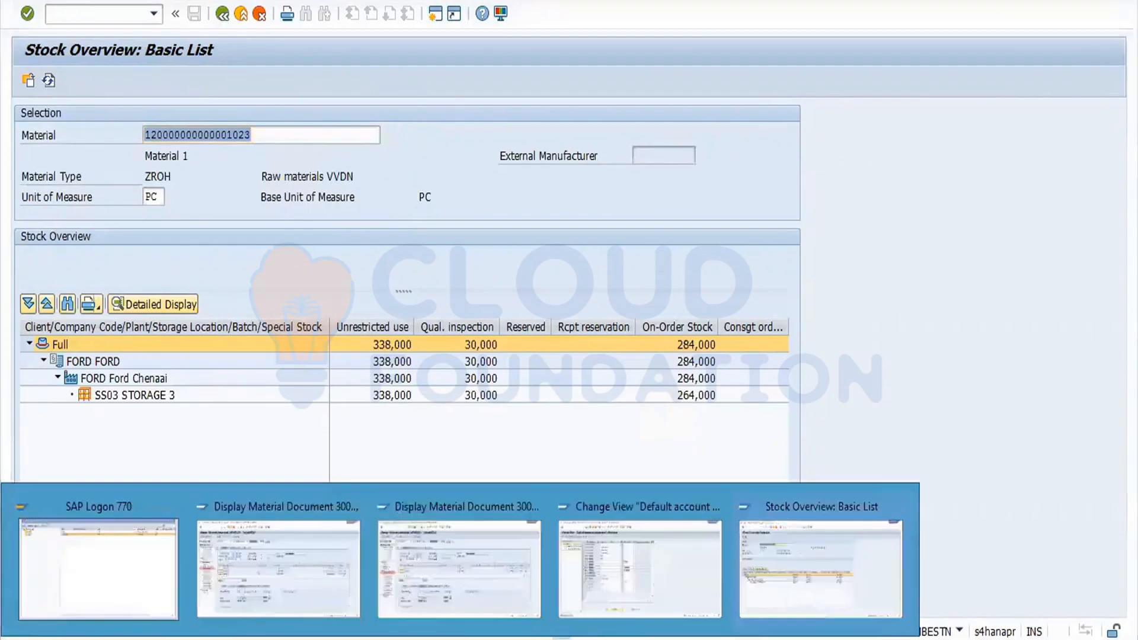
mouse_move(351, 504)
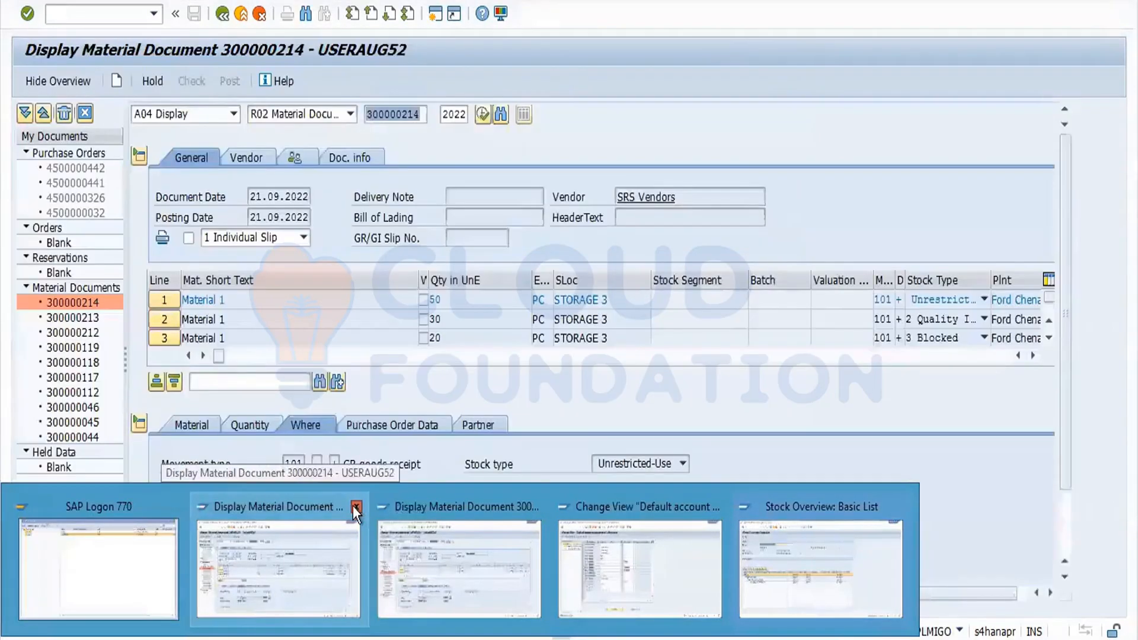
left_click(356, 508)
type("m")
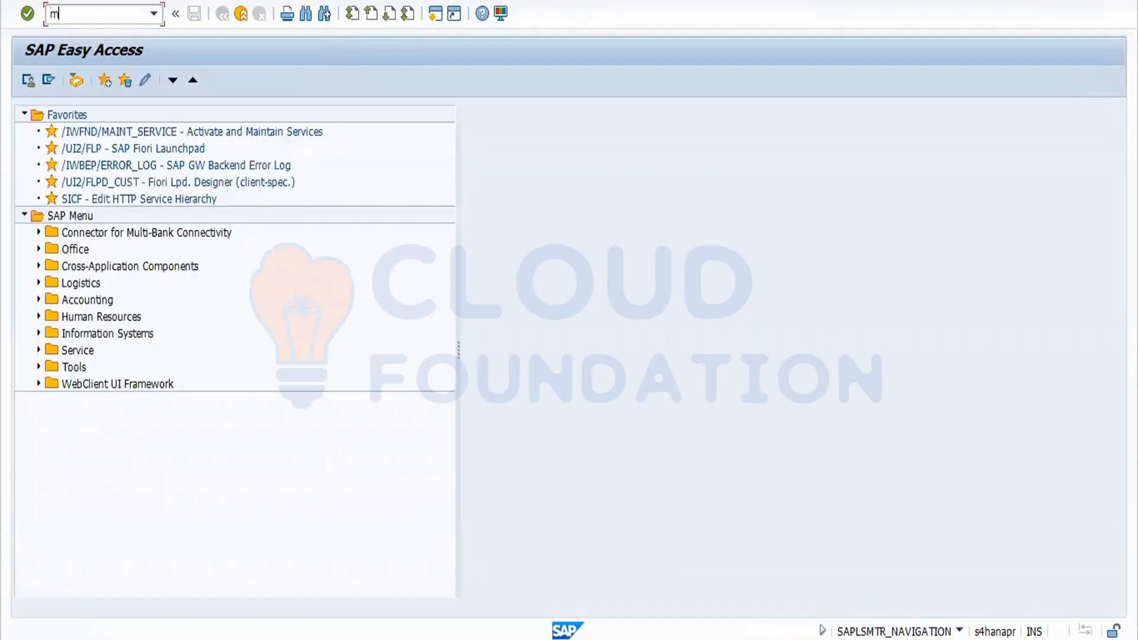
type("e21n")
key("Return")
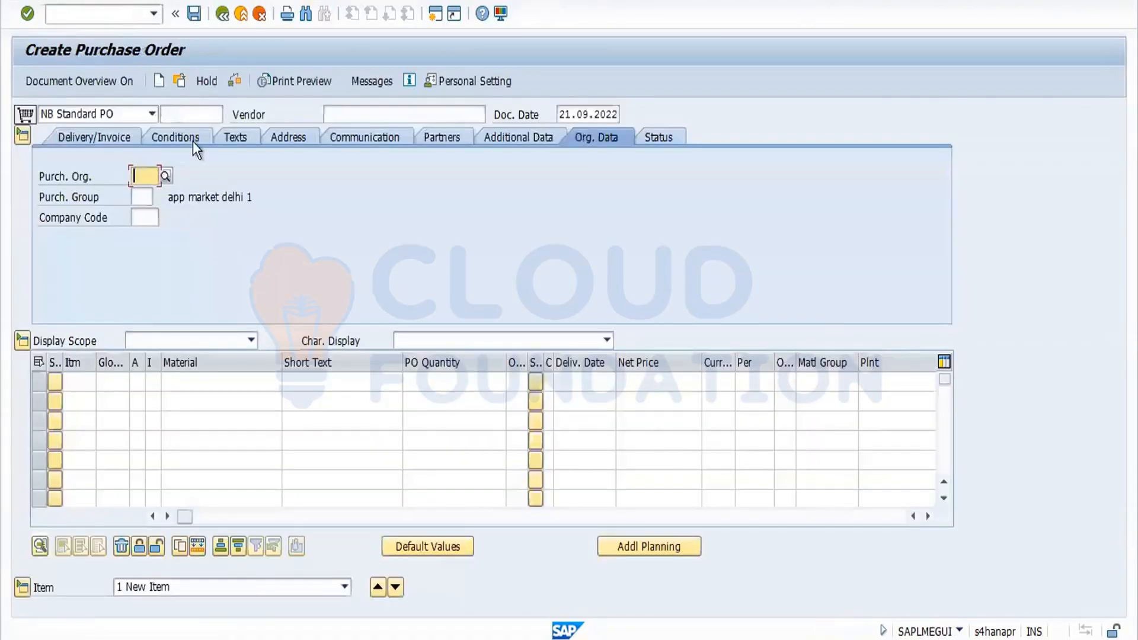
Keep the NB Standard PO document type and enter the SRS Vendors vendor.
left_click(153, 114)
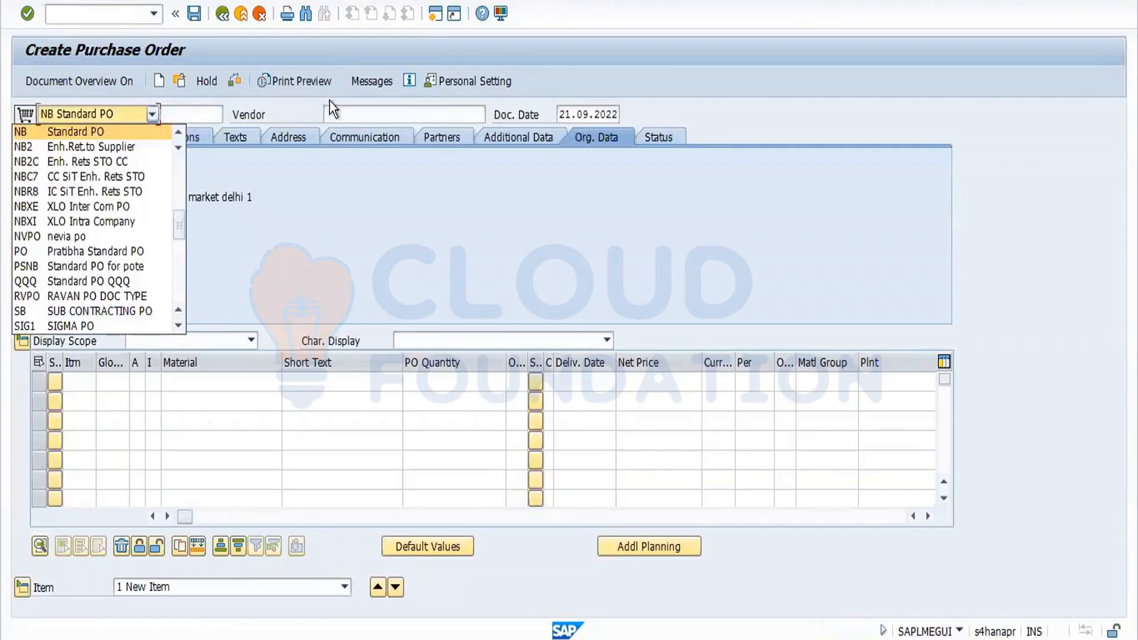
left_click(342, 112)
left_click(342, 111)
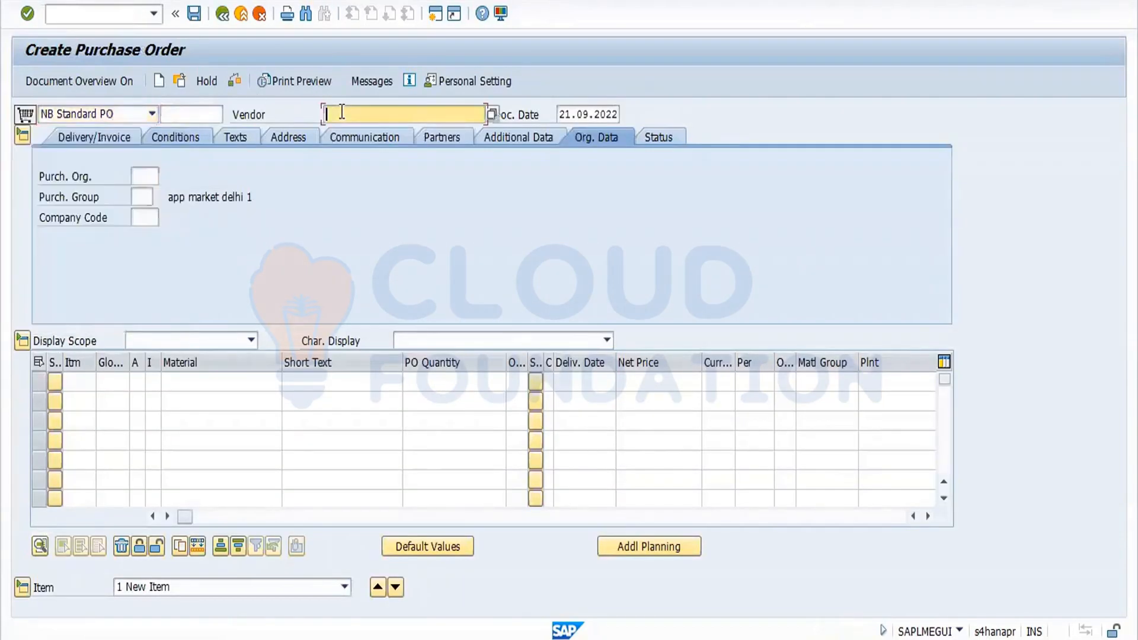
left_click(348, 137)
key("Return")
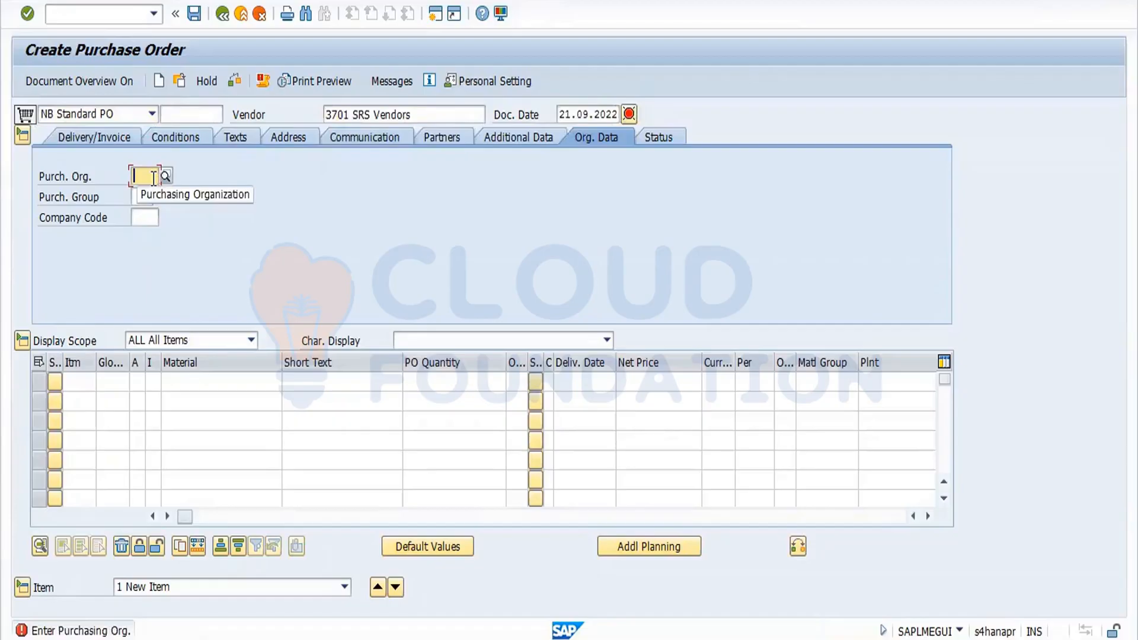
Enter purchasing organization FORD, purchasing group 001 and company code FORD in the PO's organizational data.
left_click(152, 178)
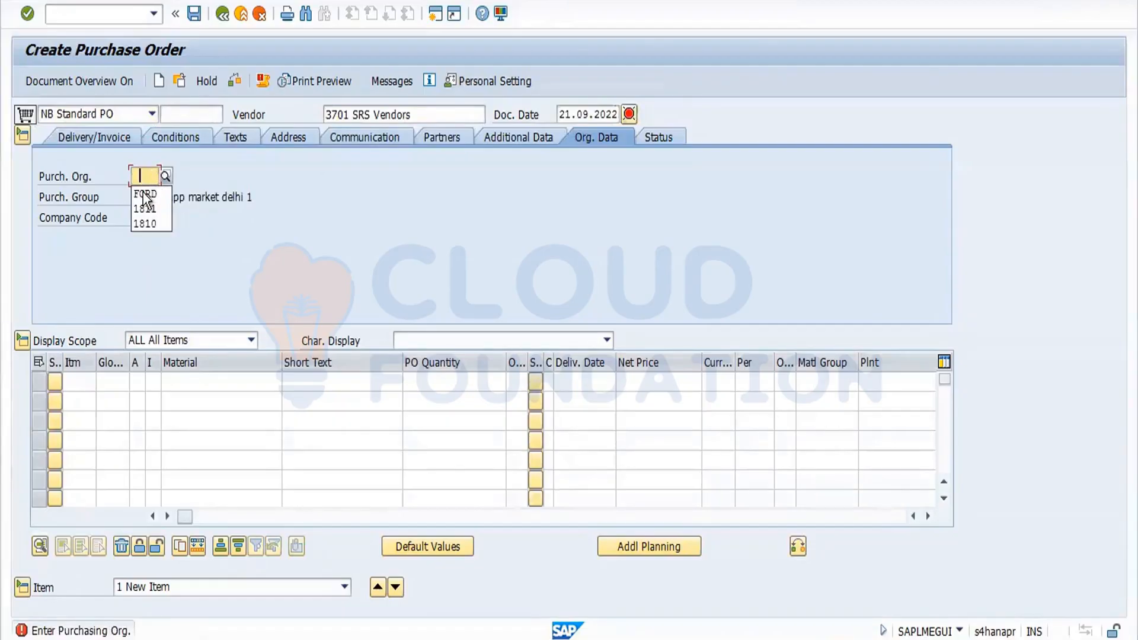
left_click(145, 195)
left_click(140, 196)
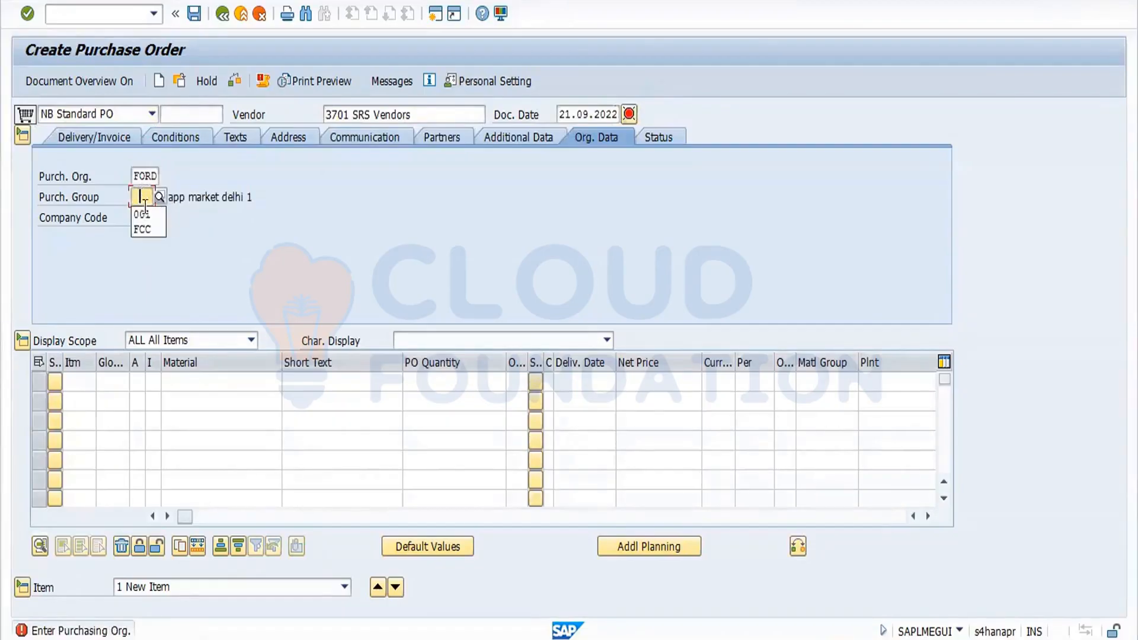
left_click(149, 214)
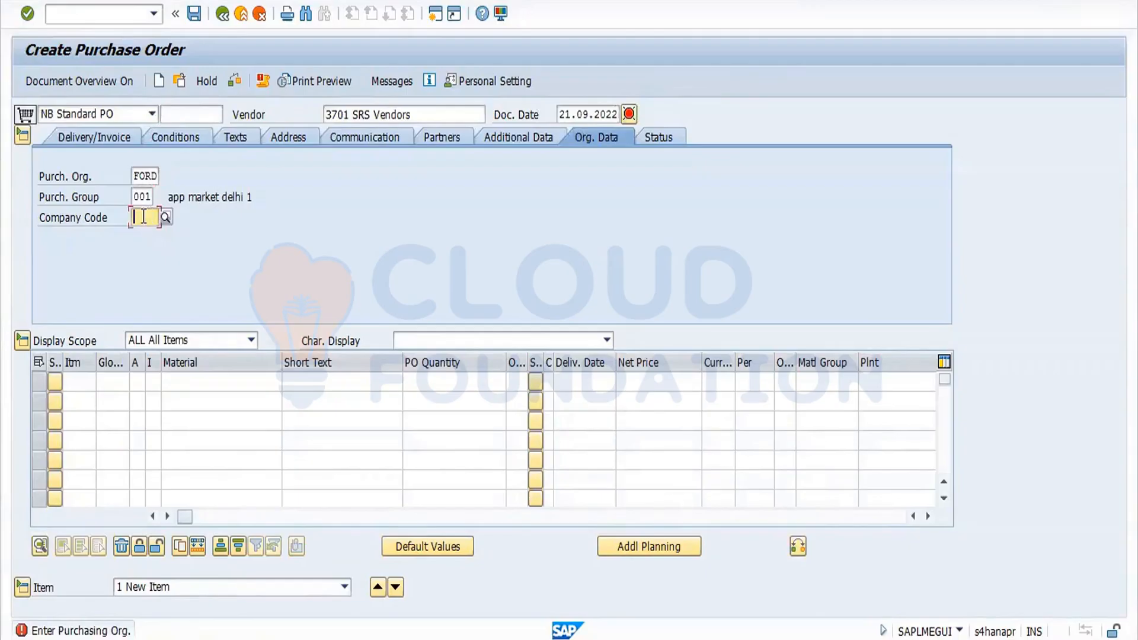
left_click(143, 217)
left_click(148, 236)
key("Return")
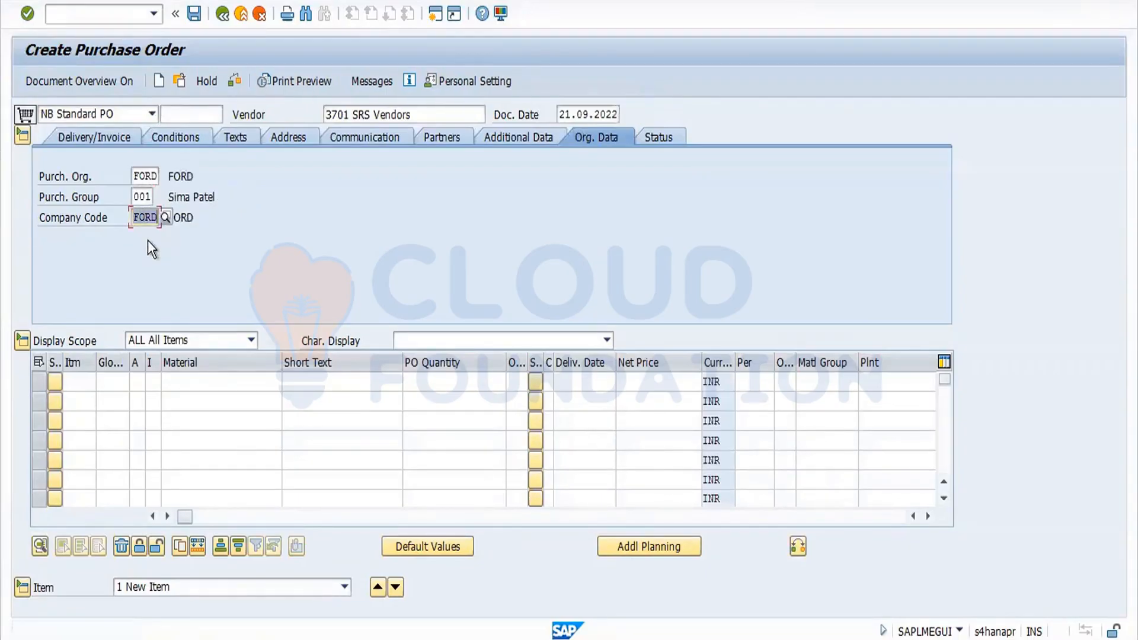
left_click(185, 385)
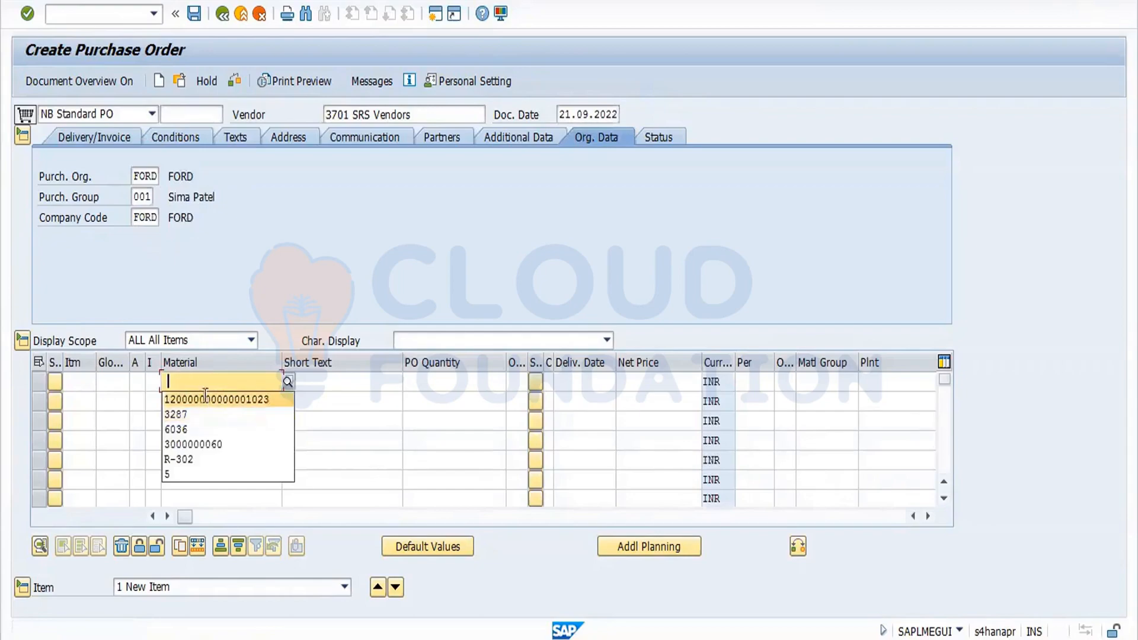
left_click(205, 398)
key("Return")
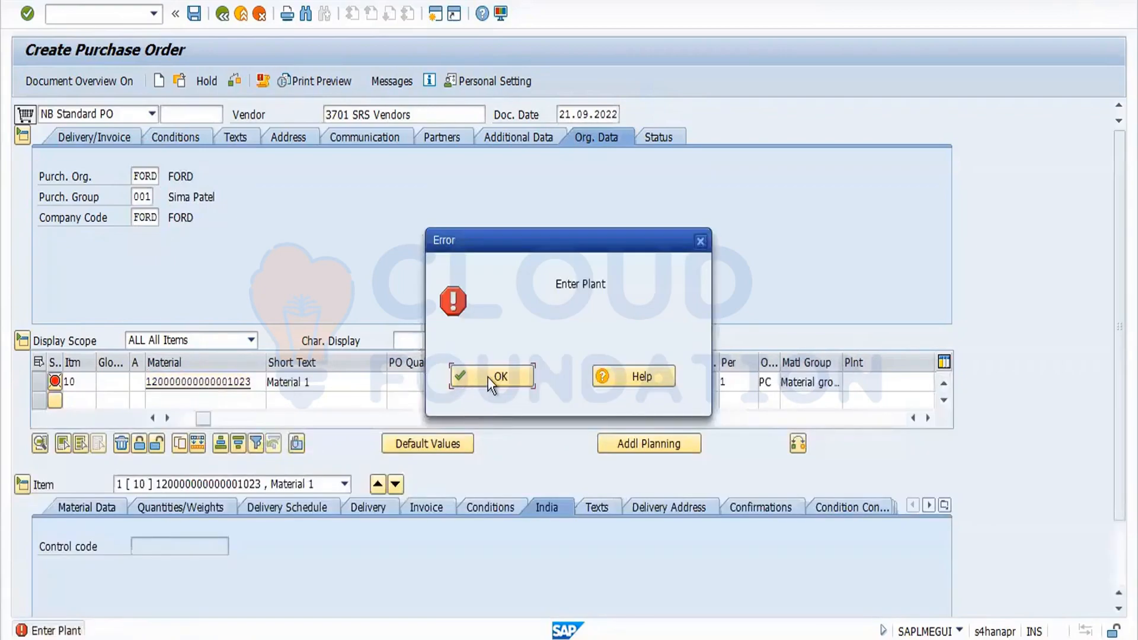
left_click(489, 378)
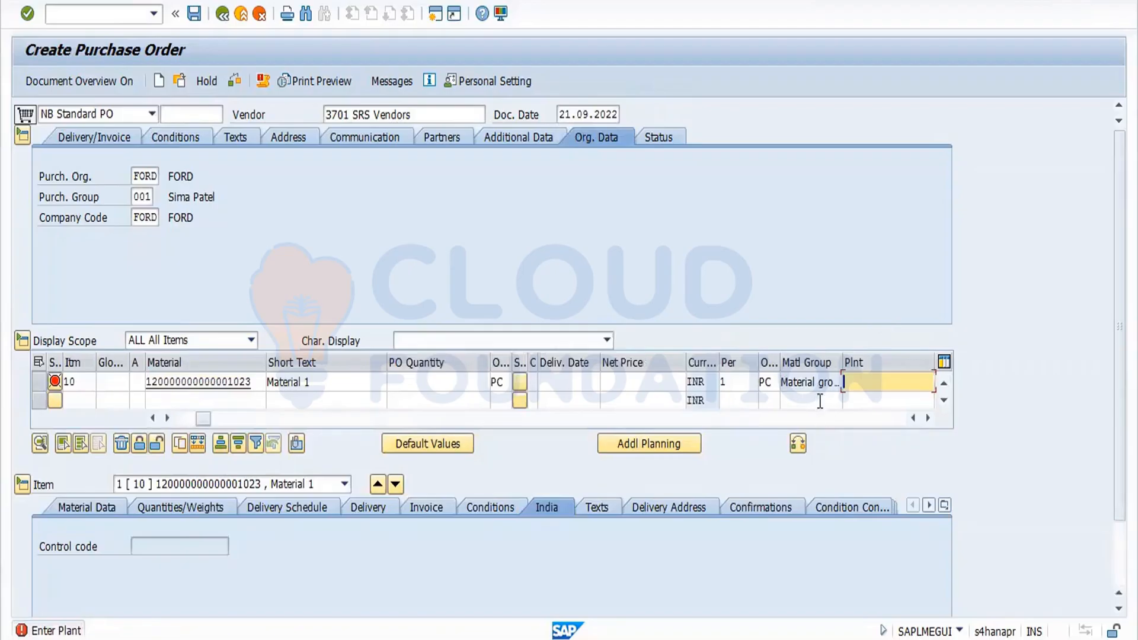
key("space")
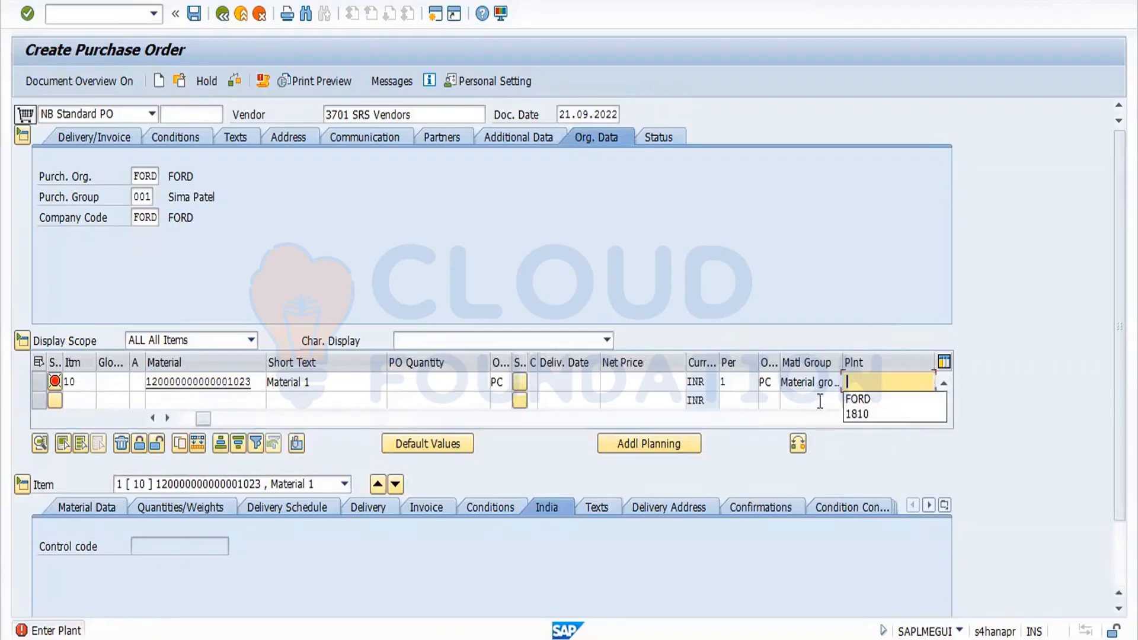
left_click(859, 409)
key("Return")
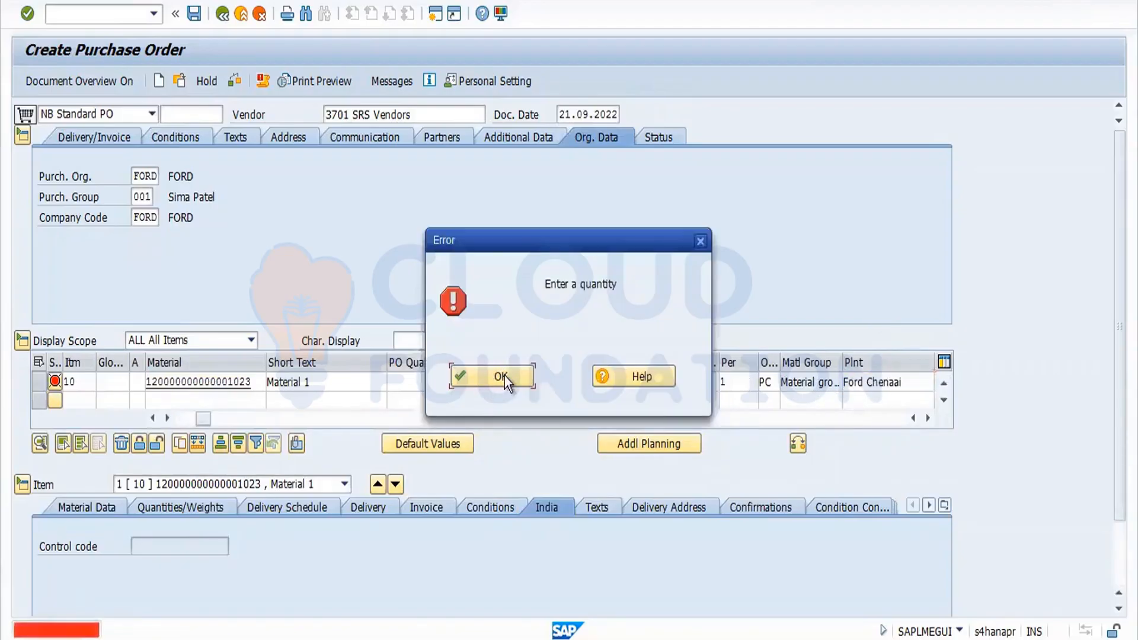
left_click(504, 375)
Set the item's PO quantity to 100 and storage location SS03.
left_click(447, 379)
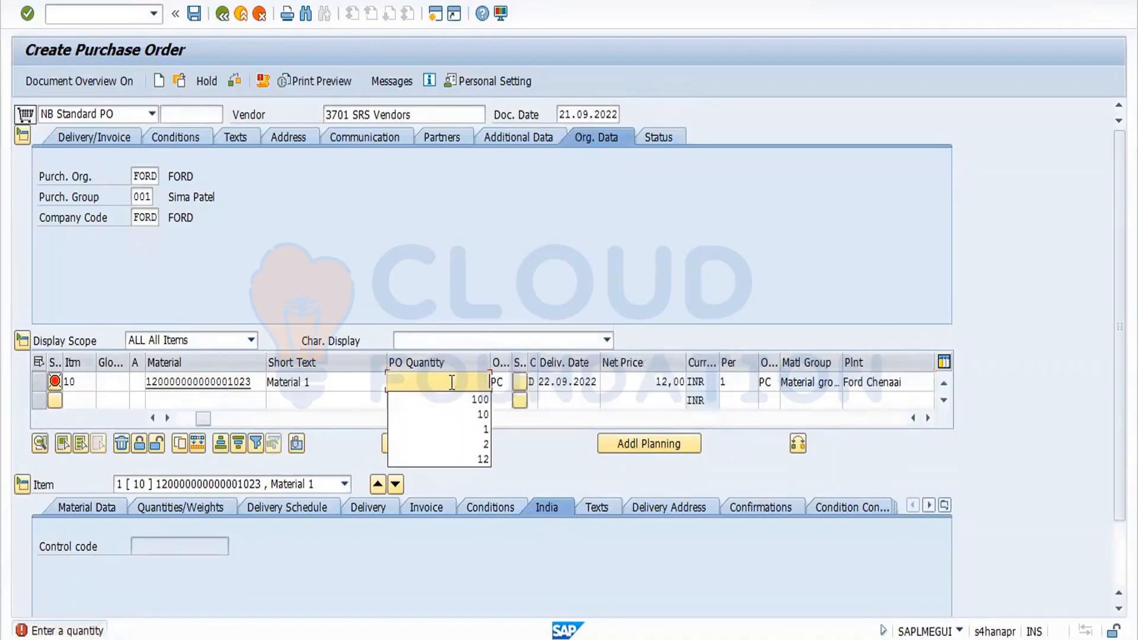
left_click(462, 405)
key("Return")
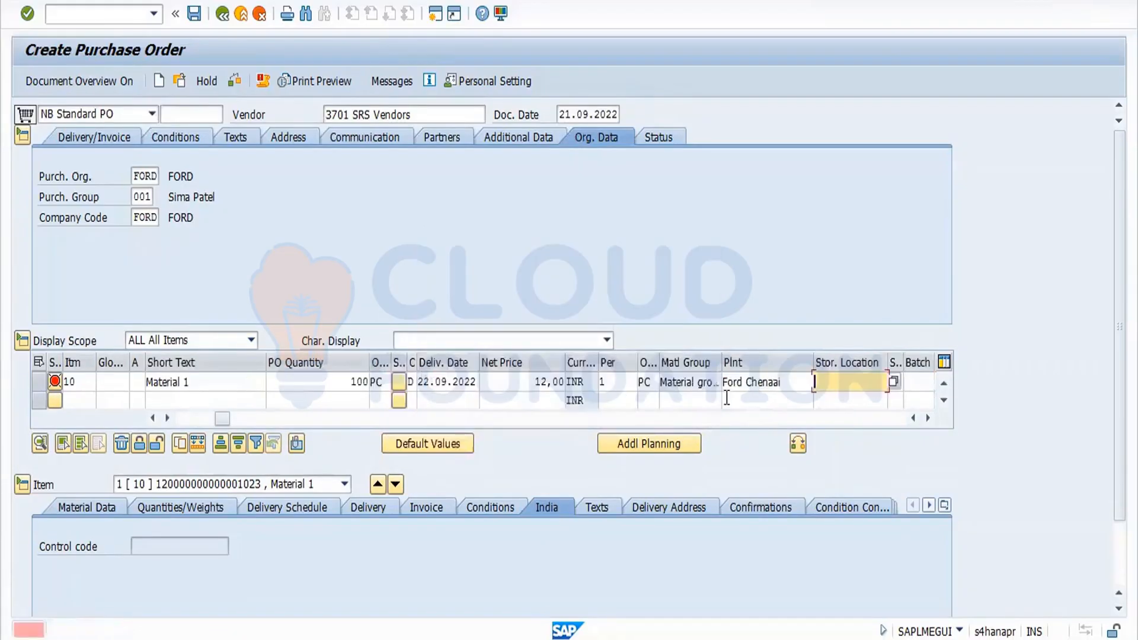
left_click(866, 390)
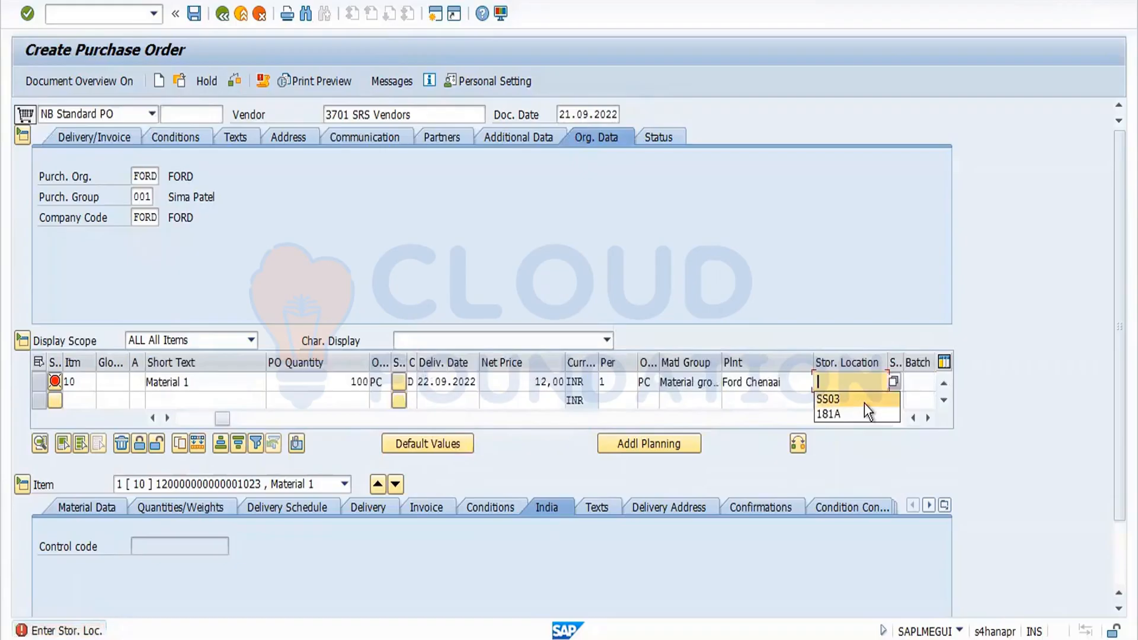
left_click(864, 401)
key("Return")
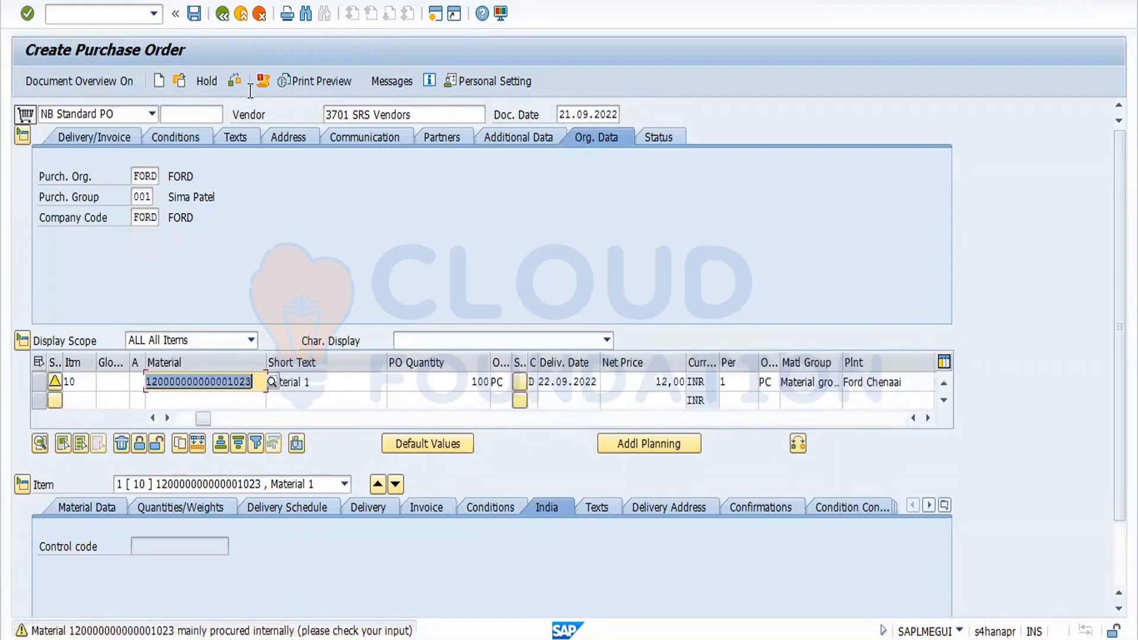
Check the purchase order and save it.
left_click(234, 81)
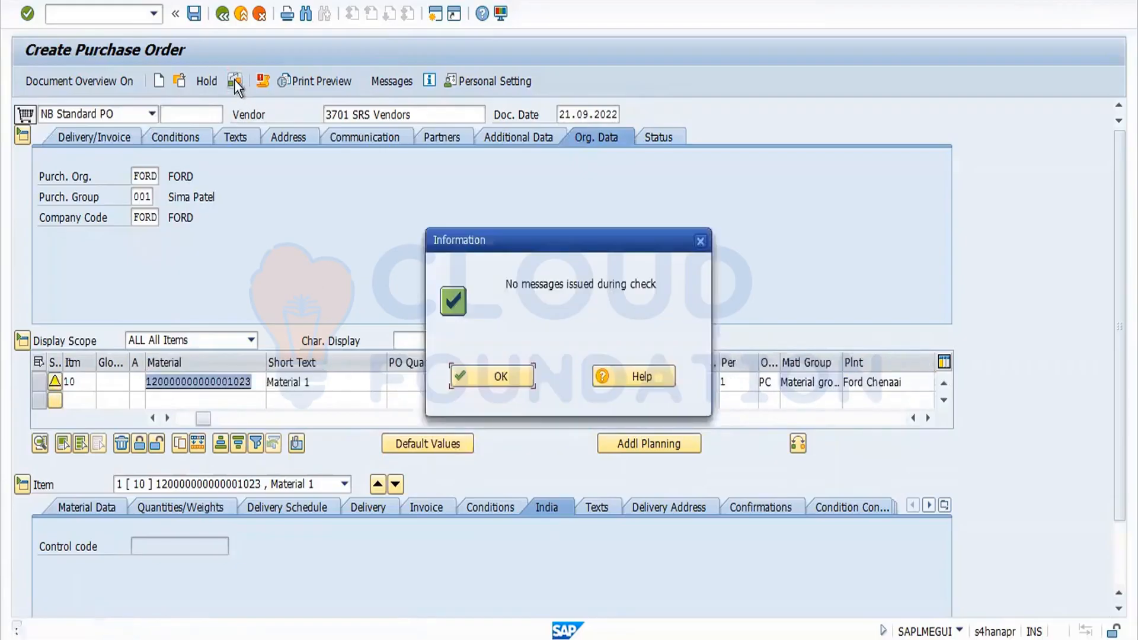
left_click(496, 371)
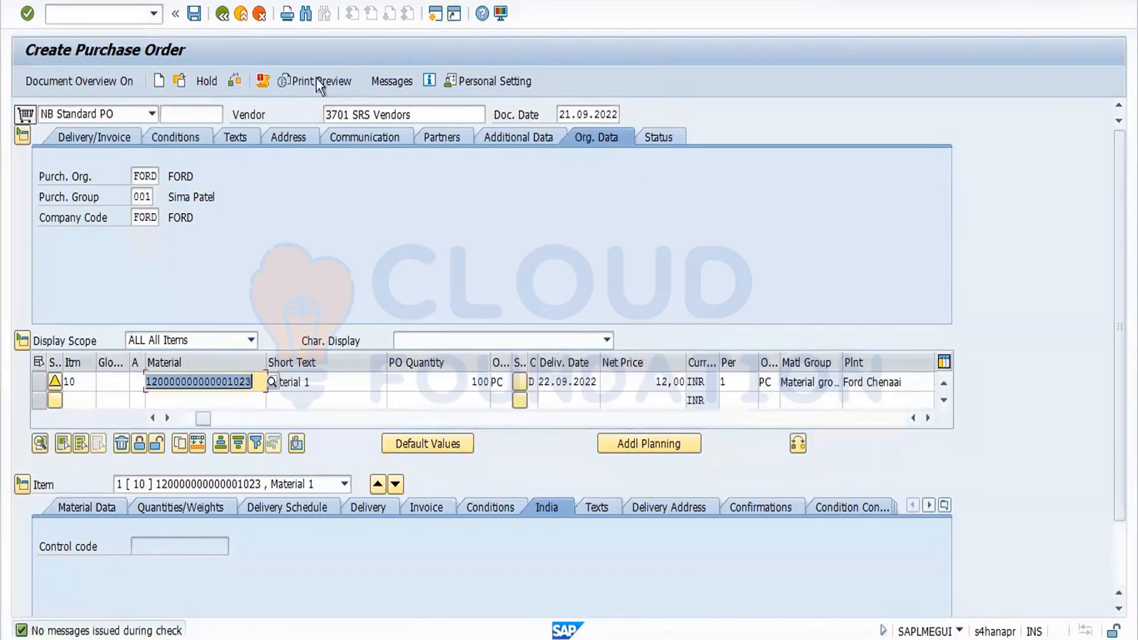
left_click(196, 13)
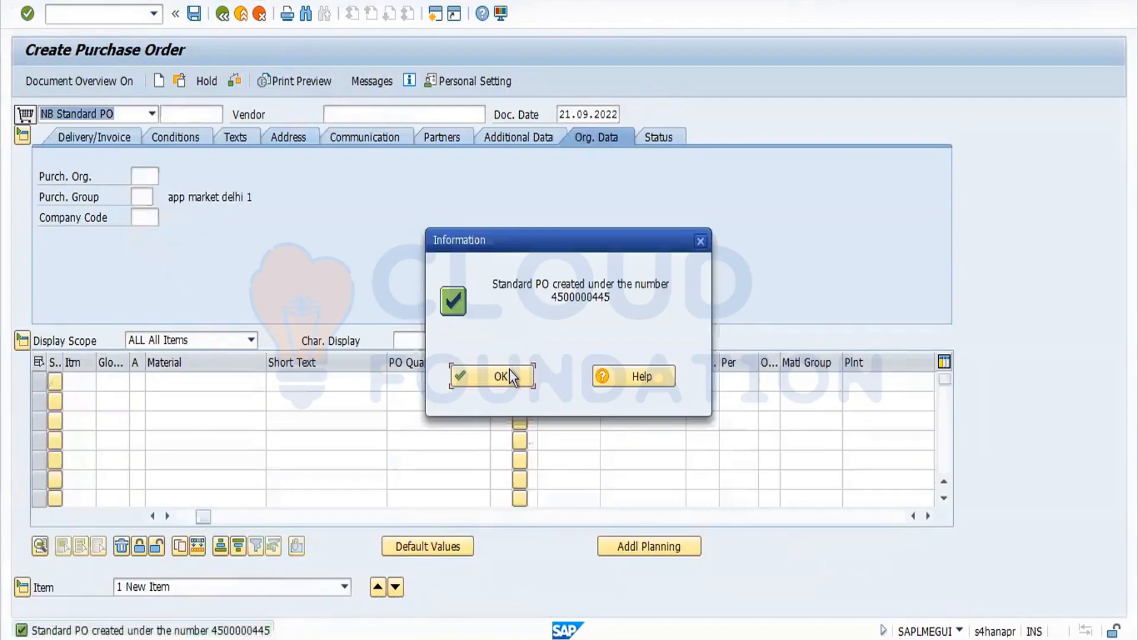
left_click(510, 372)
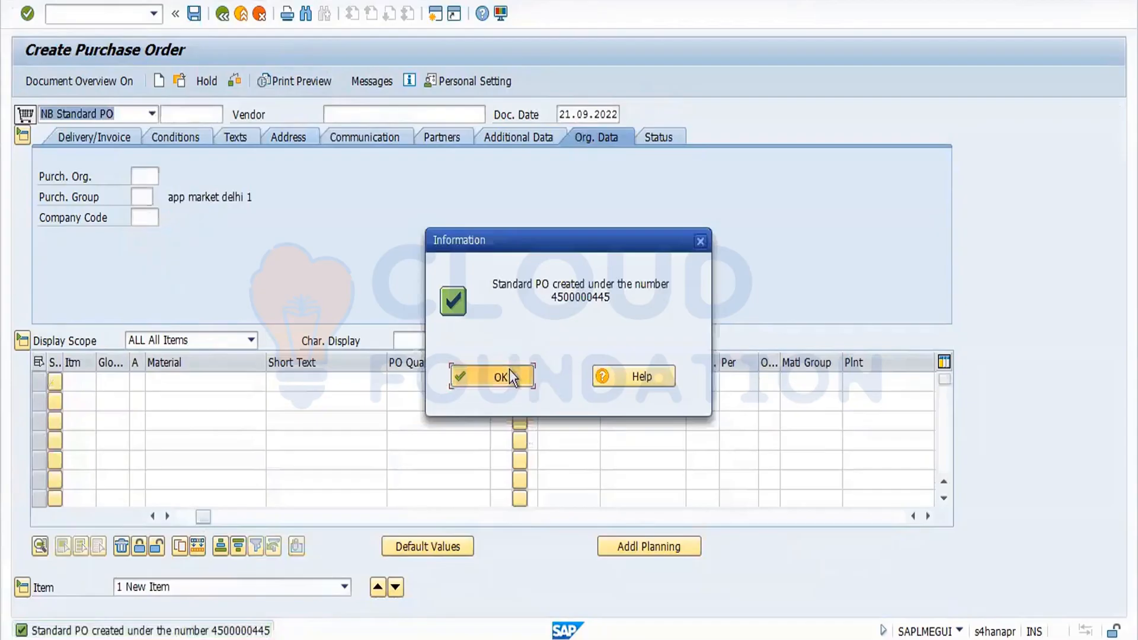
left_click(184, 83)
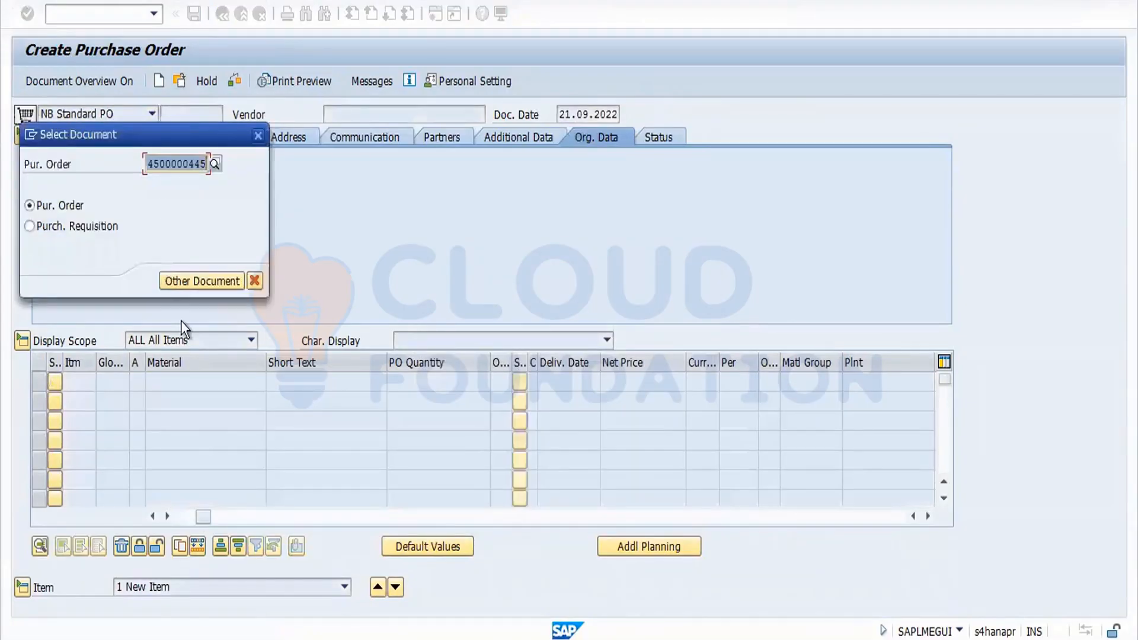
key("Return")
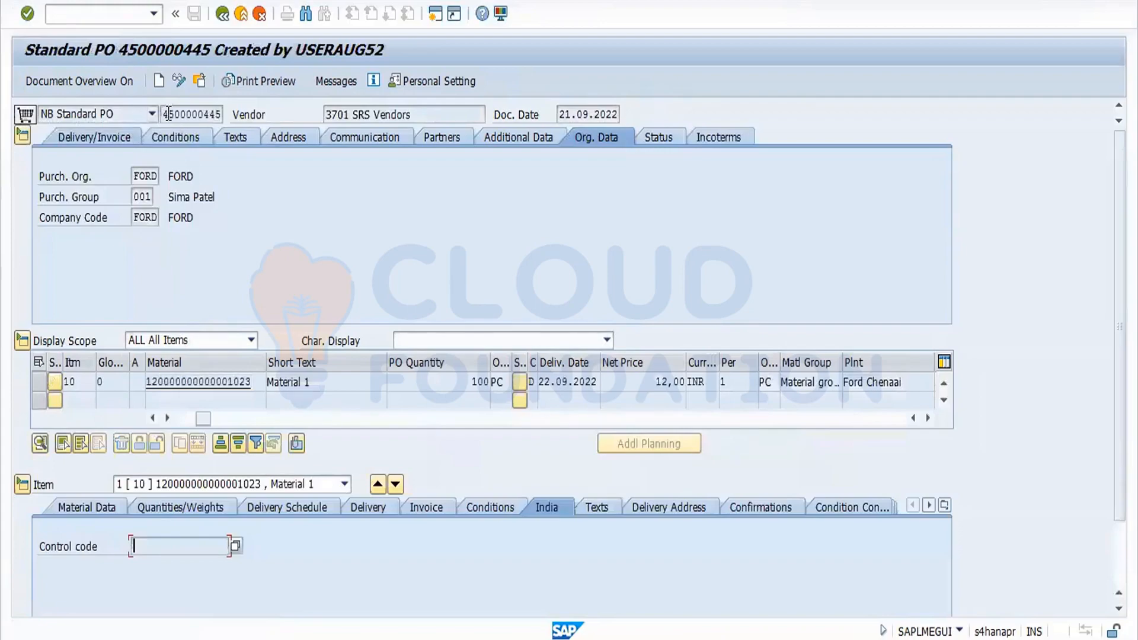
left_click_drag(163, 114, 222, 115)
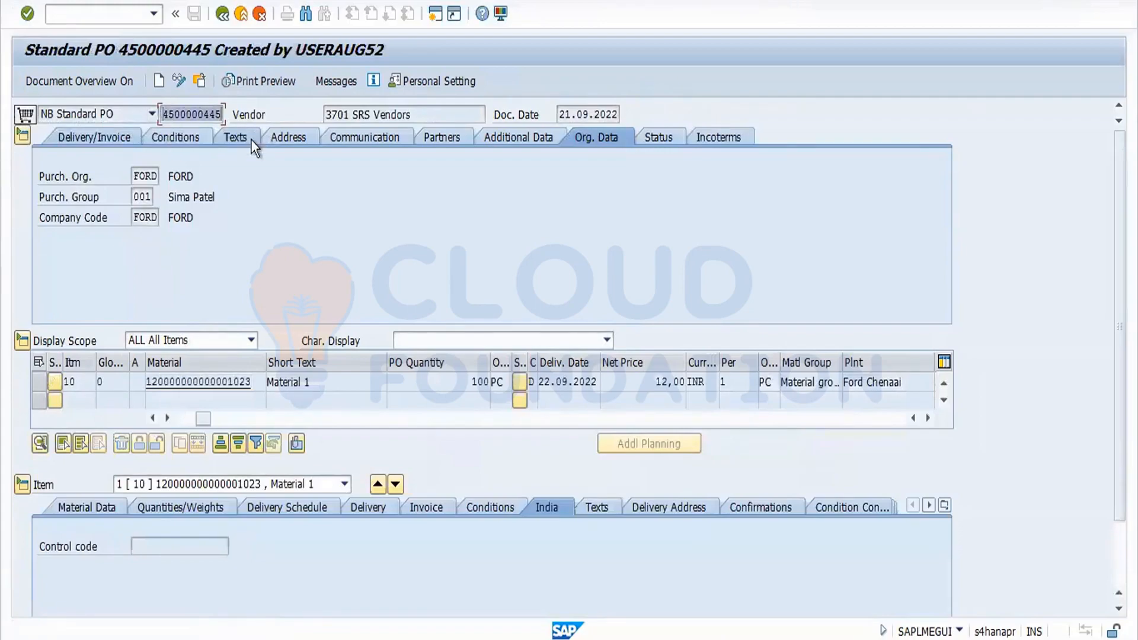
key("ctrl+c")
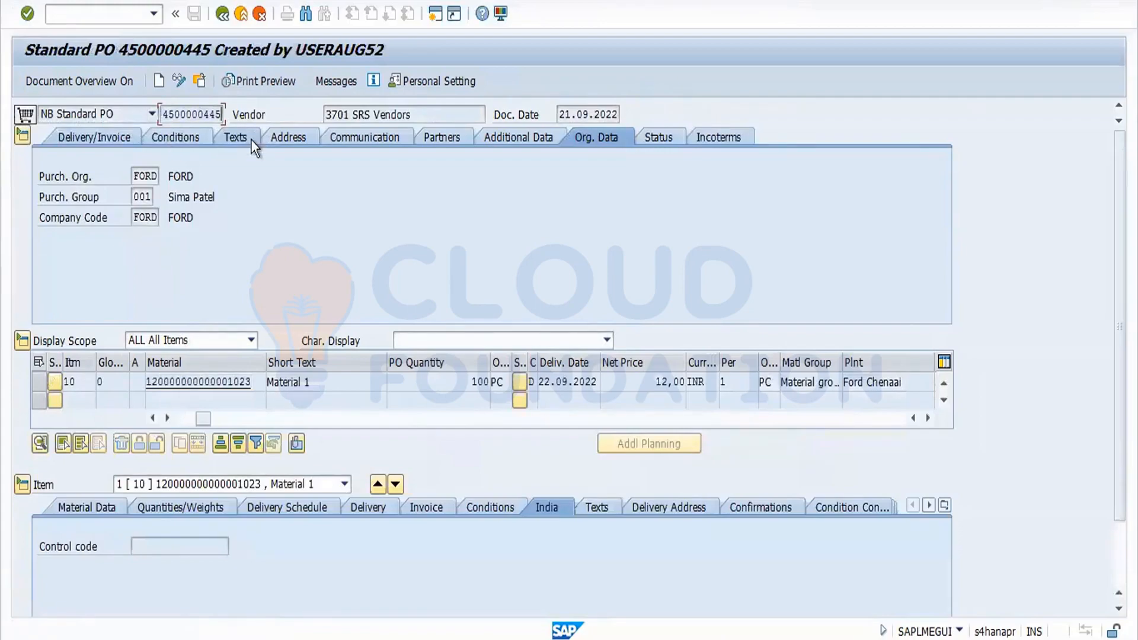
Leave the purchase order and start transaction MIGO.
left_click(228, 22)
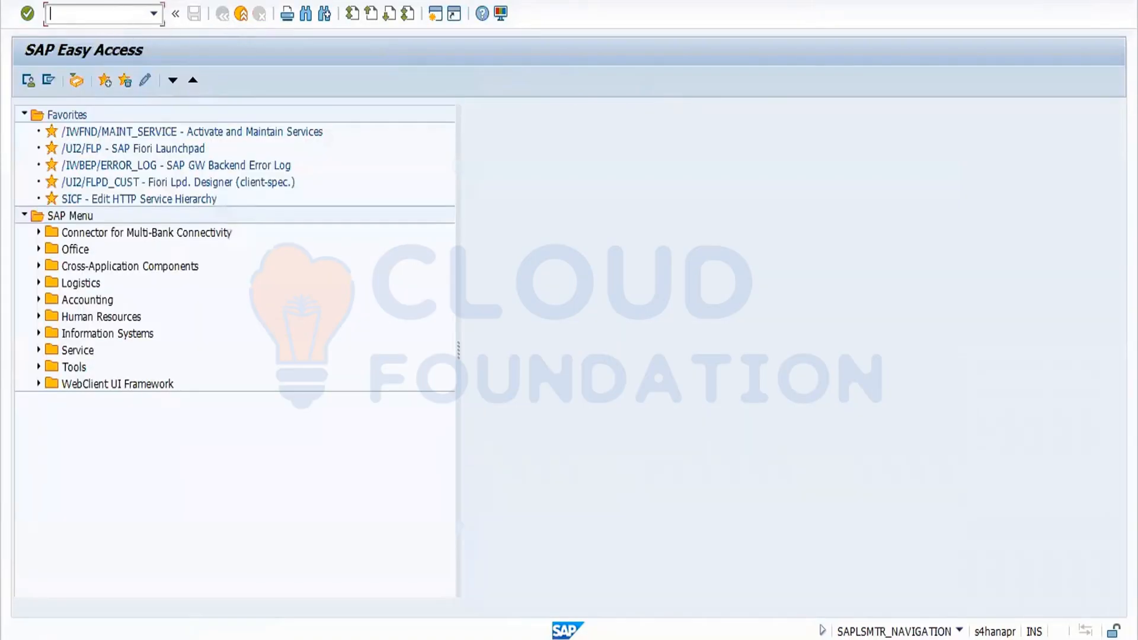
type("migo")
key("Return")
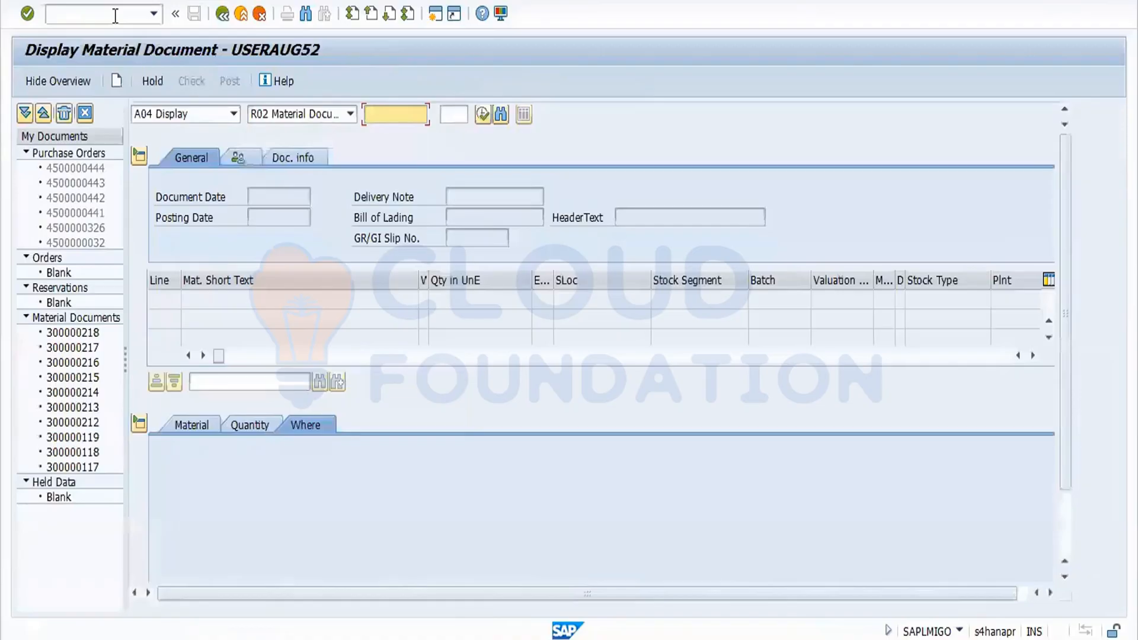
left_click(226, 118)
left_click(204, 132)
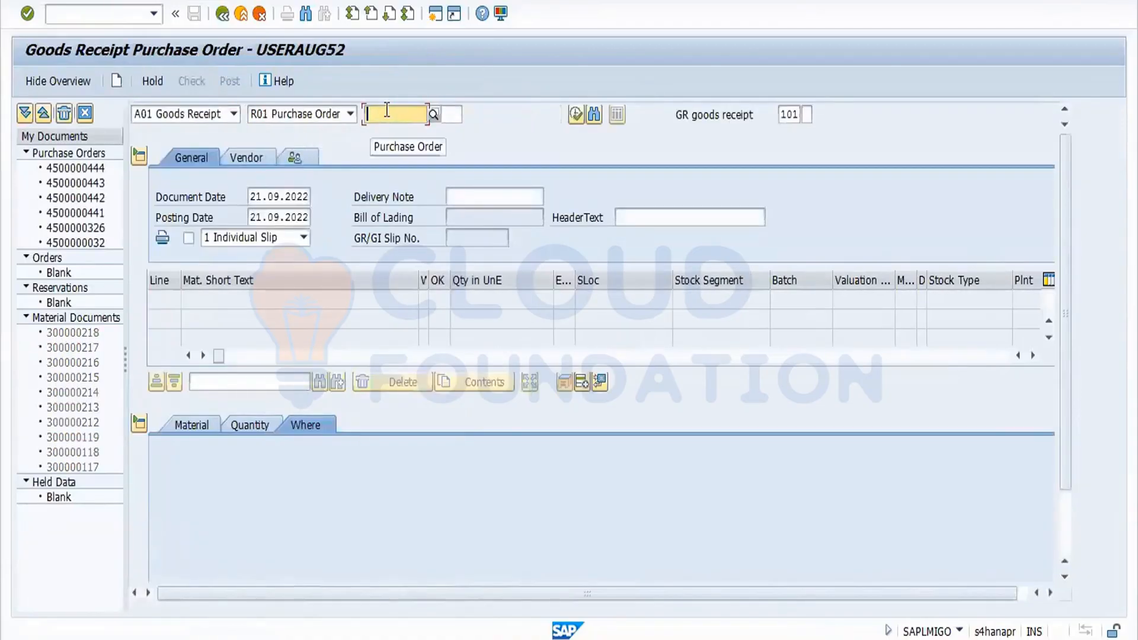
key("ctrl+v")
key("Return")
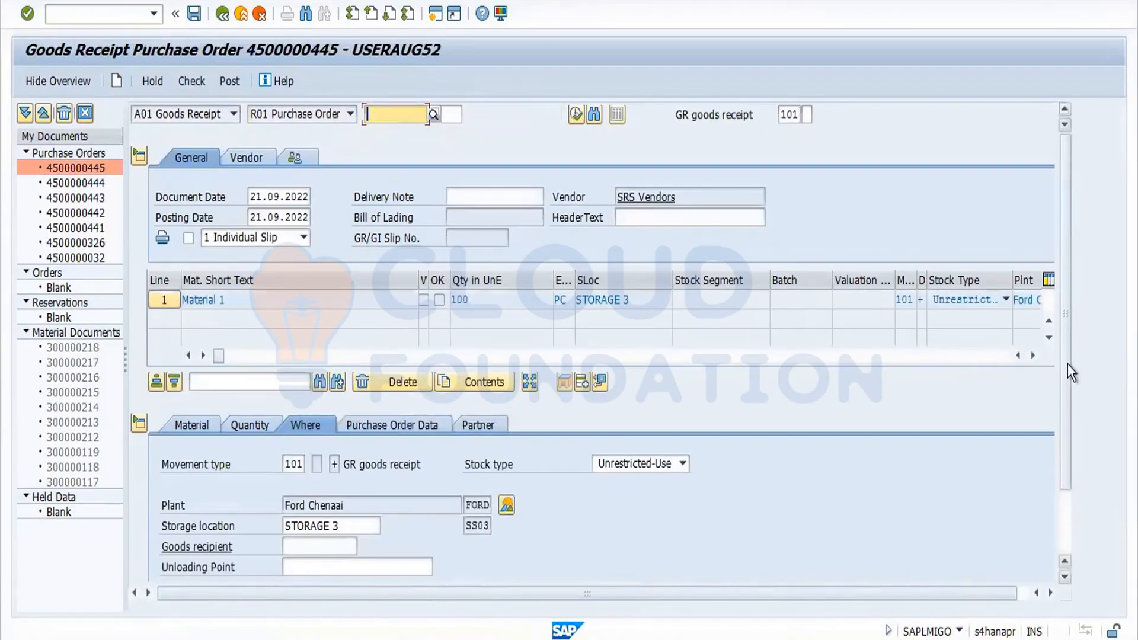
Mark the item OK, check the document and post the goods receipt.
left_click_drag(1069, 364, 1068, 460)
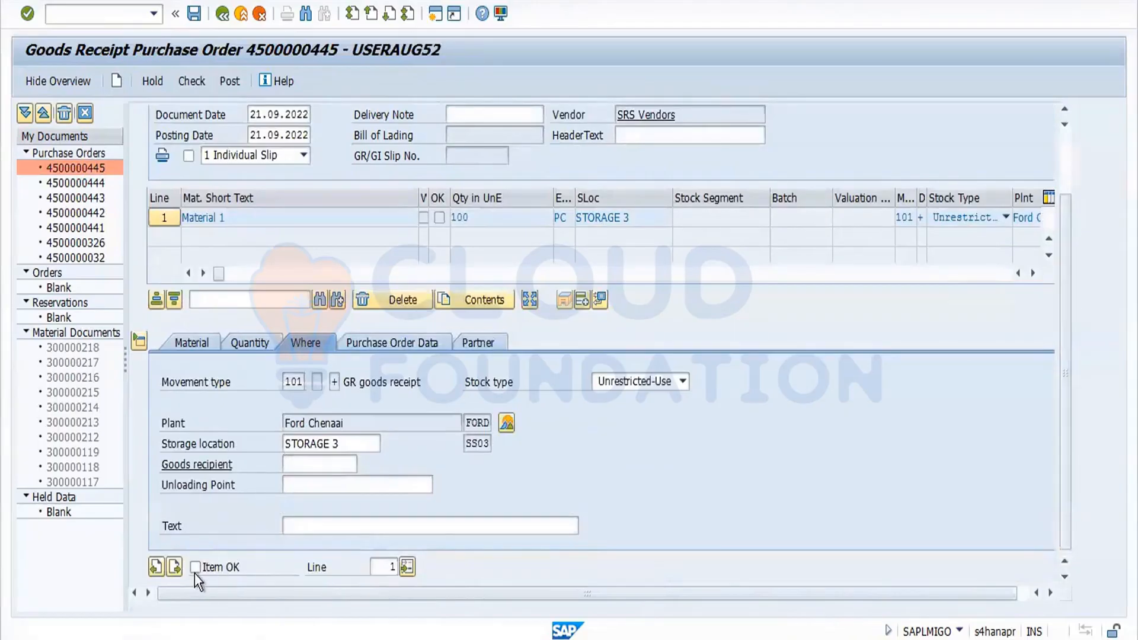
left_click(193, 87)
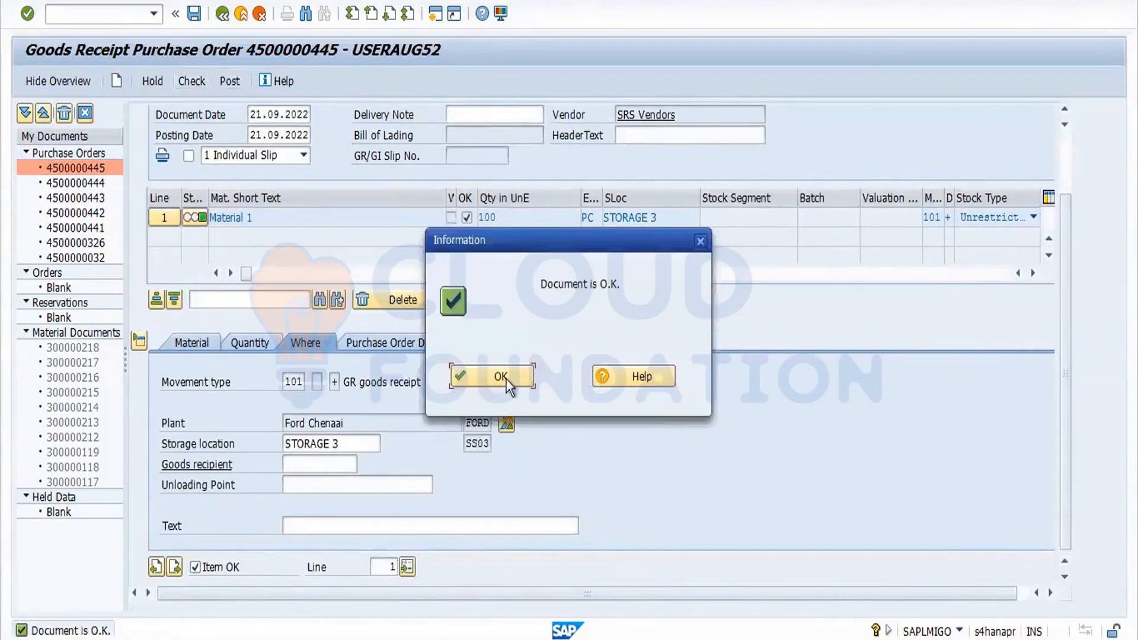
left_click(500, 377)
left_click(236, 77)
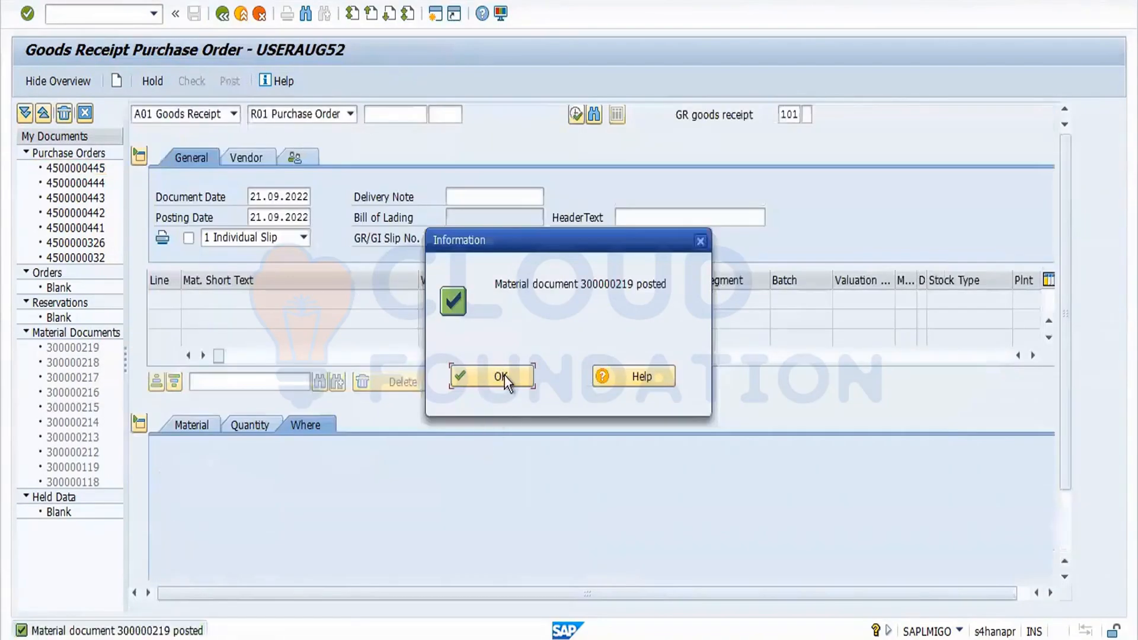
left_click(504, 376)
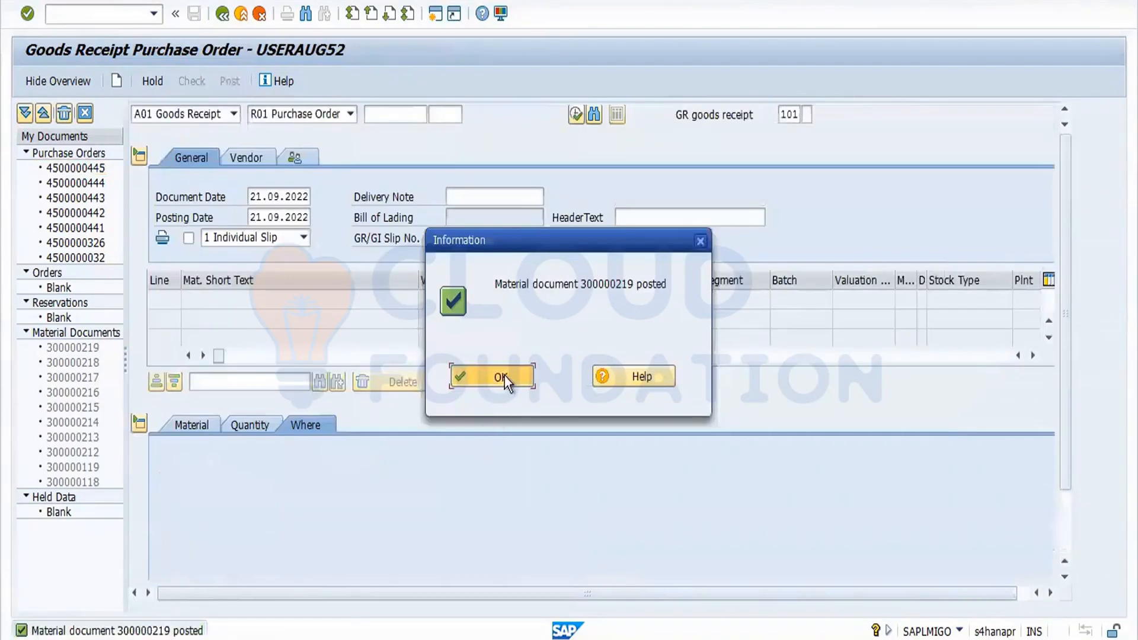
Switch to Return Delivery and load material document 300000219.
left_click(235, 113)
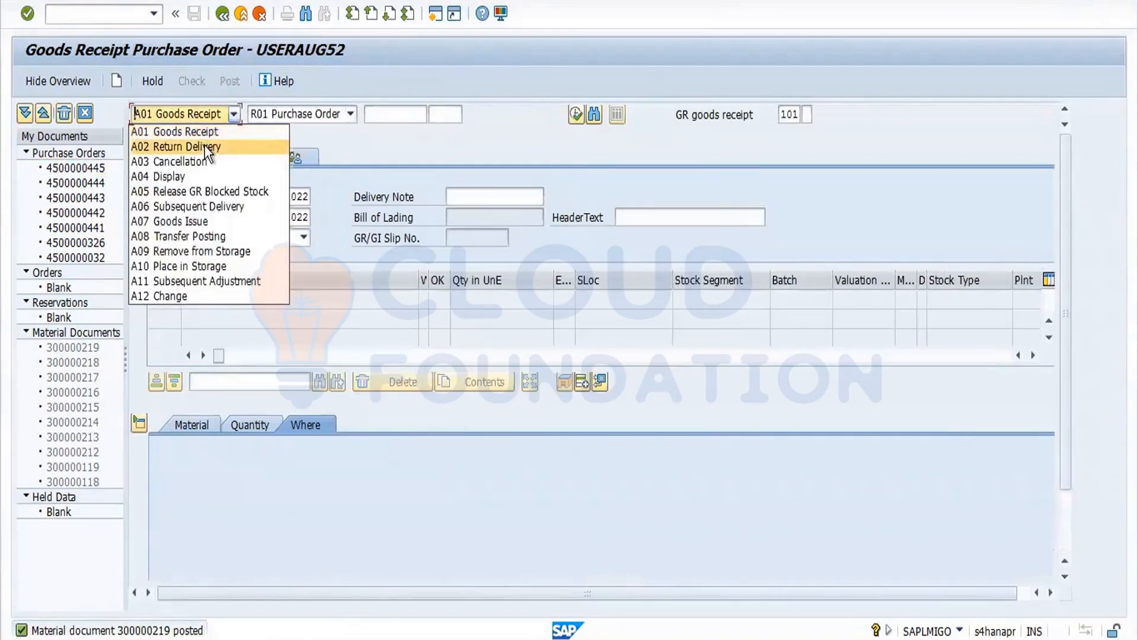
left_click(205, 146)
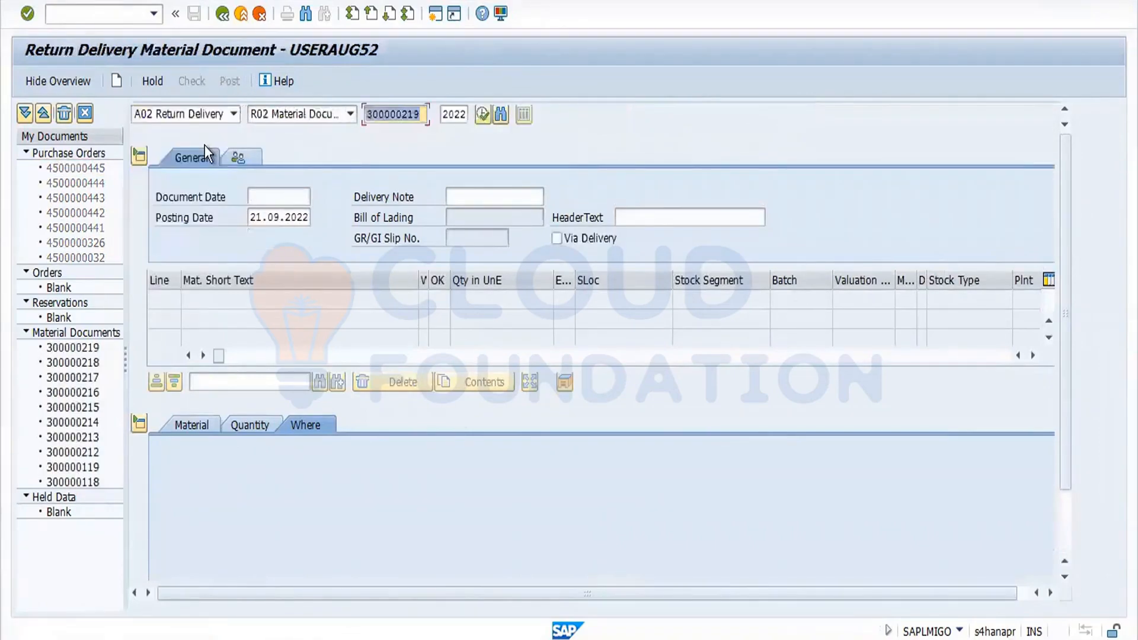
key("Return")
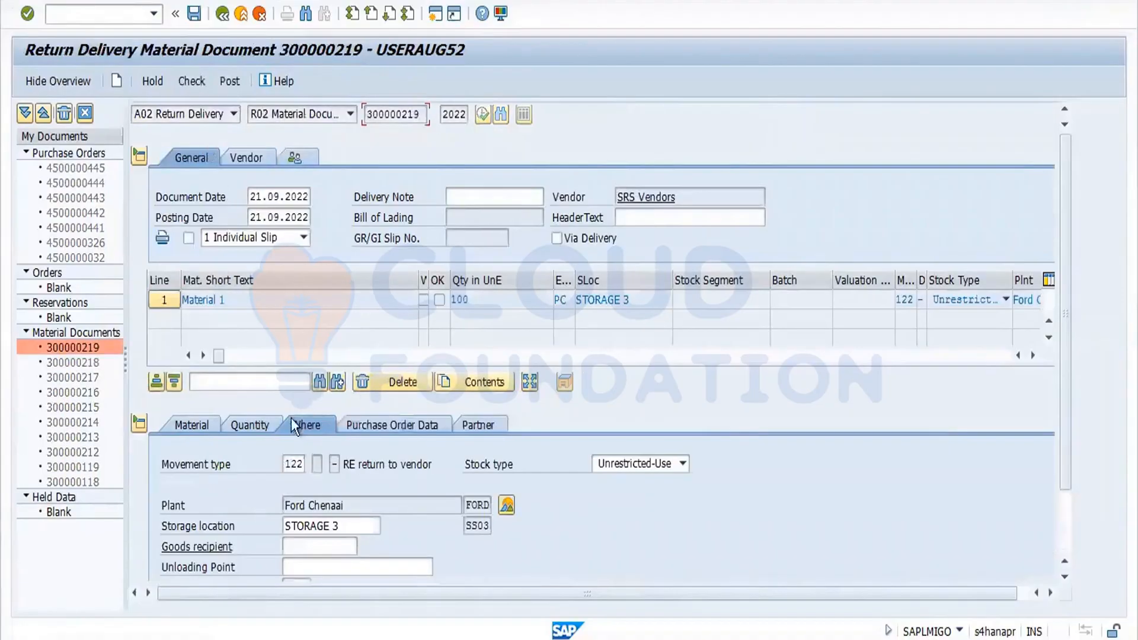
Set the return quantity in unit of entry to 55 PC.
left_click(251, 421)
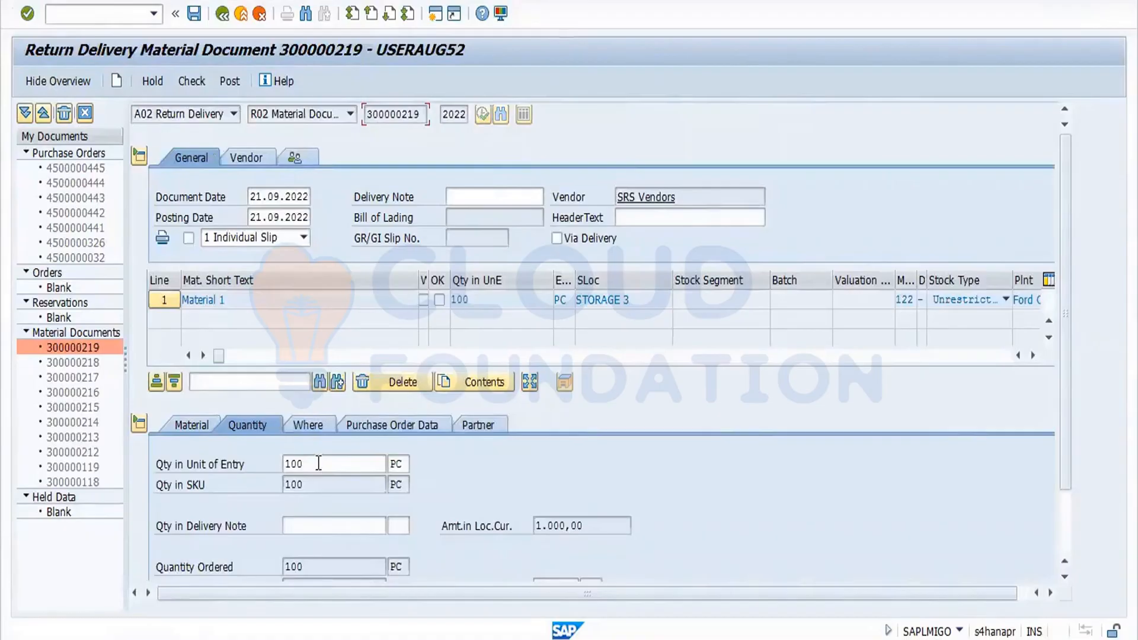
left_click_drag(318, 463, 227, 463)
type("5")
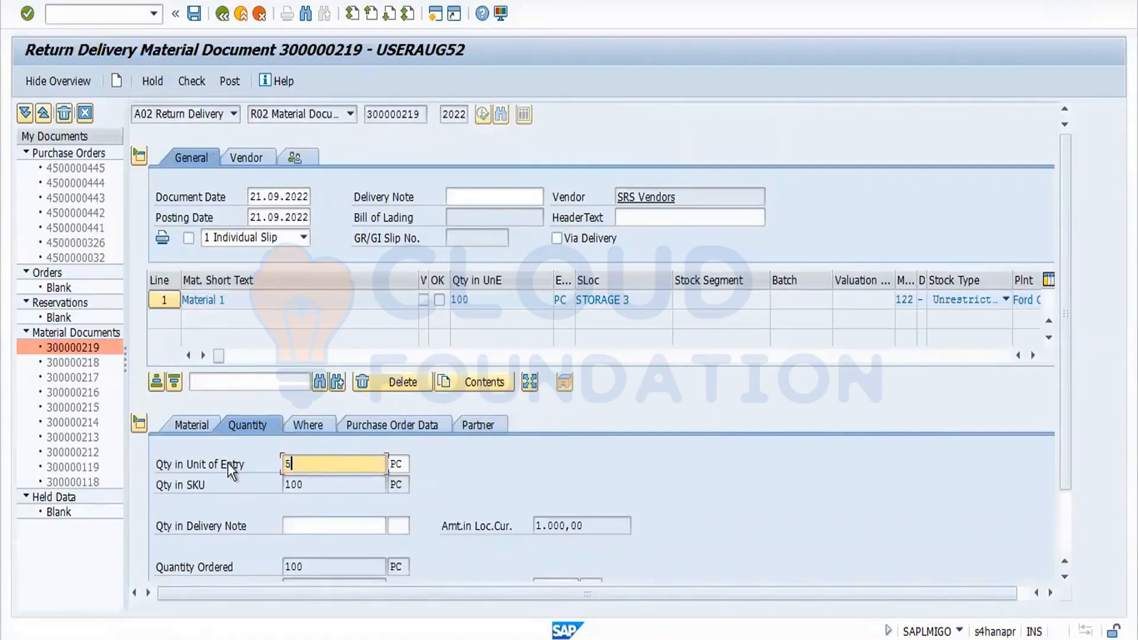
type("5")
key("Return")
left_click_drag(1071, 314, 1066, 471)
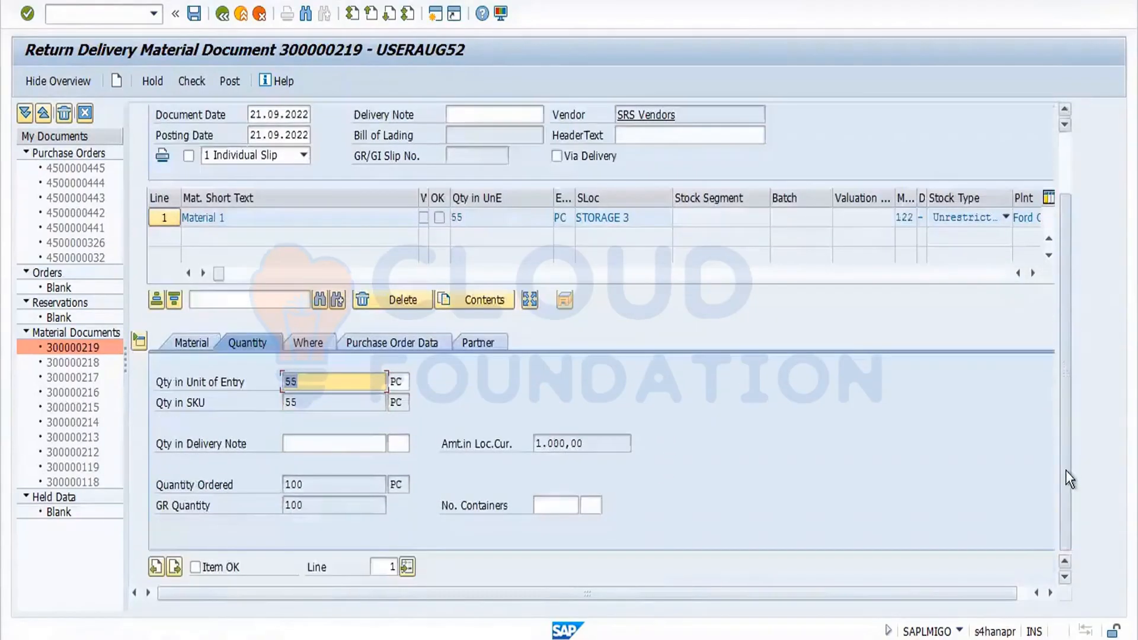
Mark the return item OK and check the return delivery document.
left_click(195, 567)
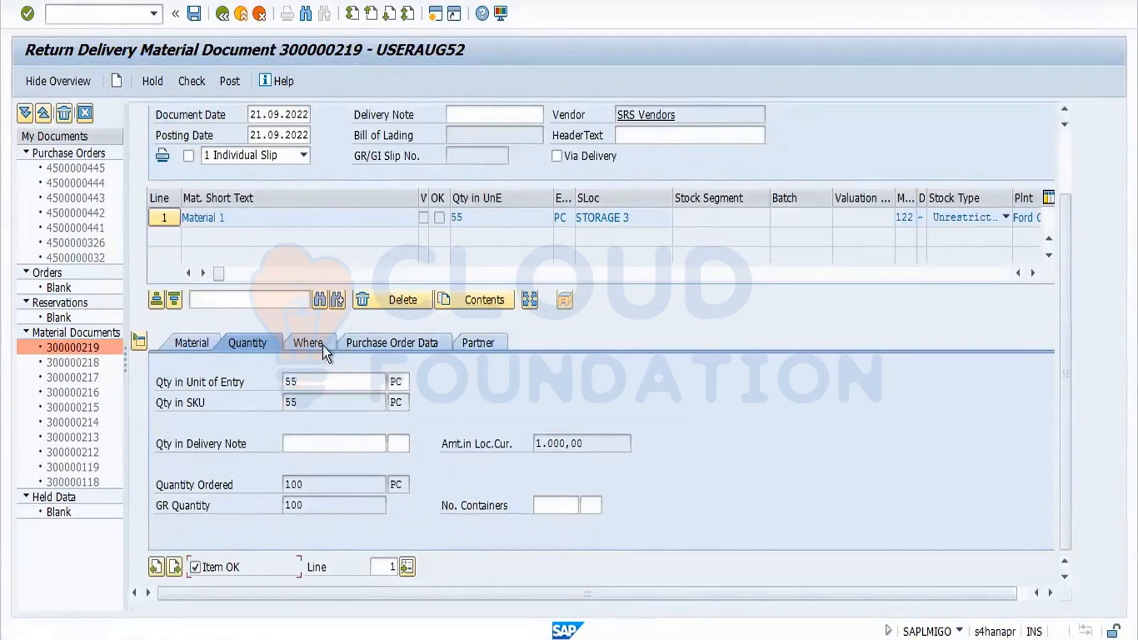
left_click(199, 82)
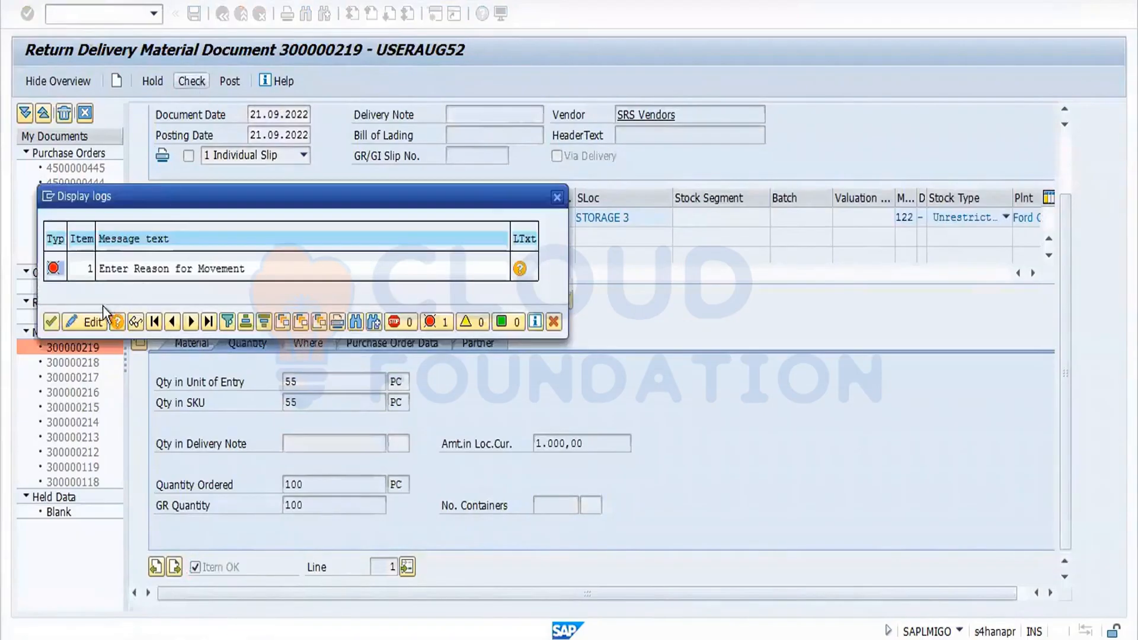
left_click(52, 321)
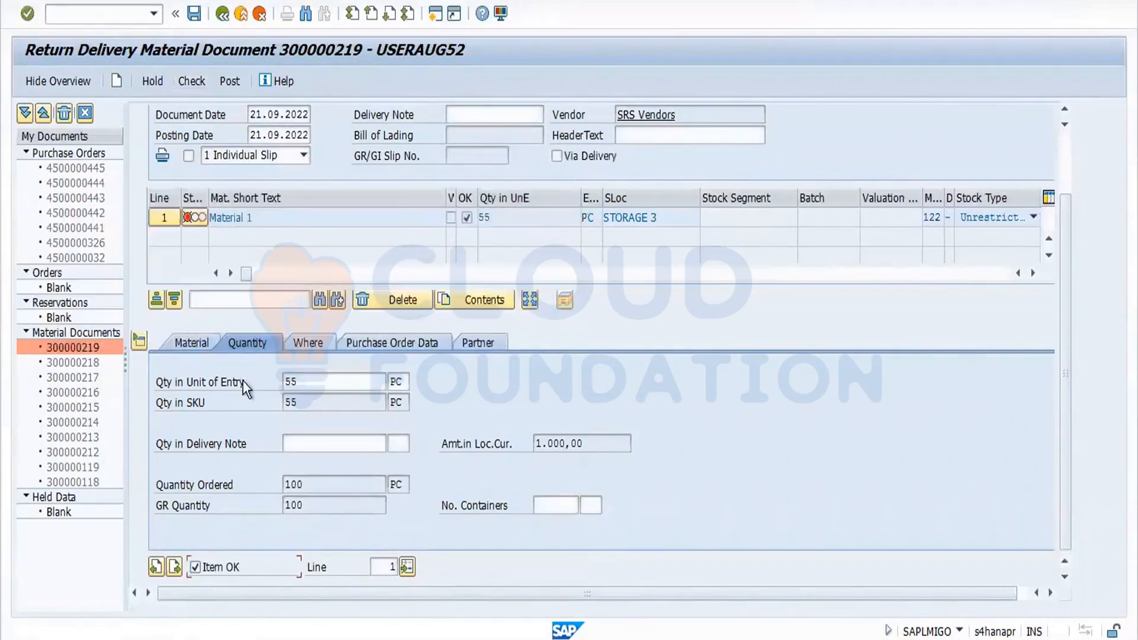
Set the item's reason for movement to 0002 Incomplete.
left_click(324, 347)
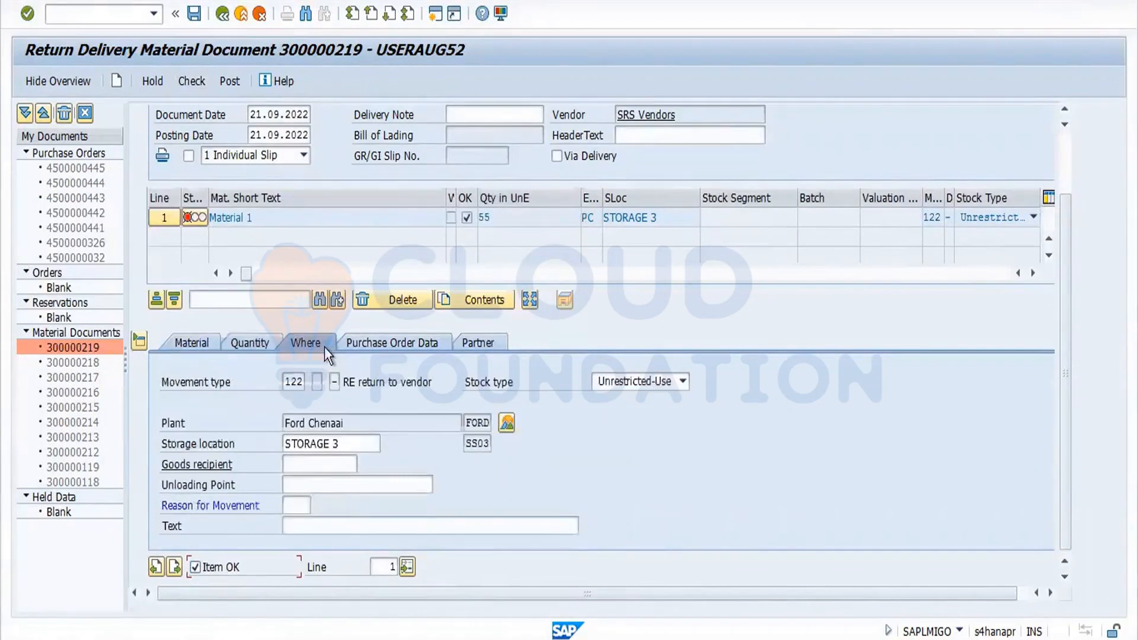
left_click(297, 507)
type("0010")
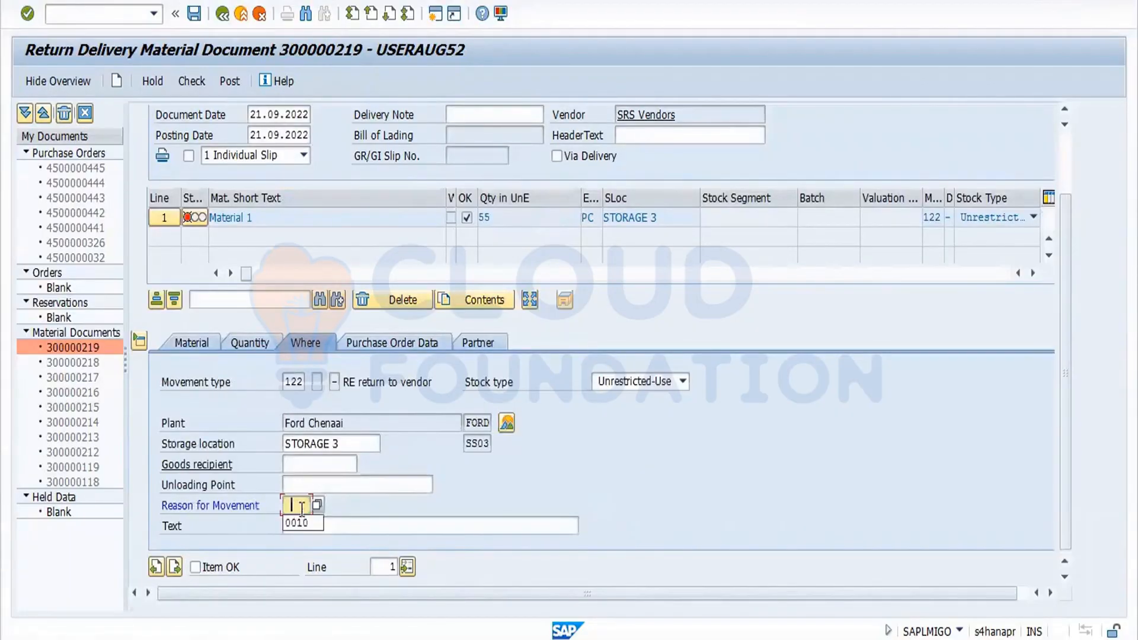
key("Return")
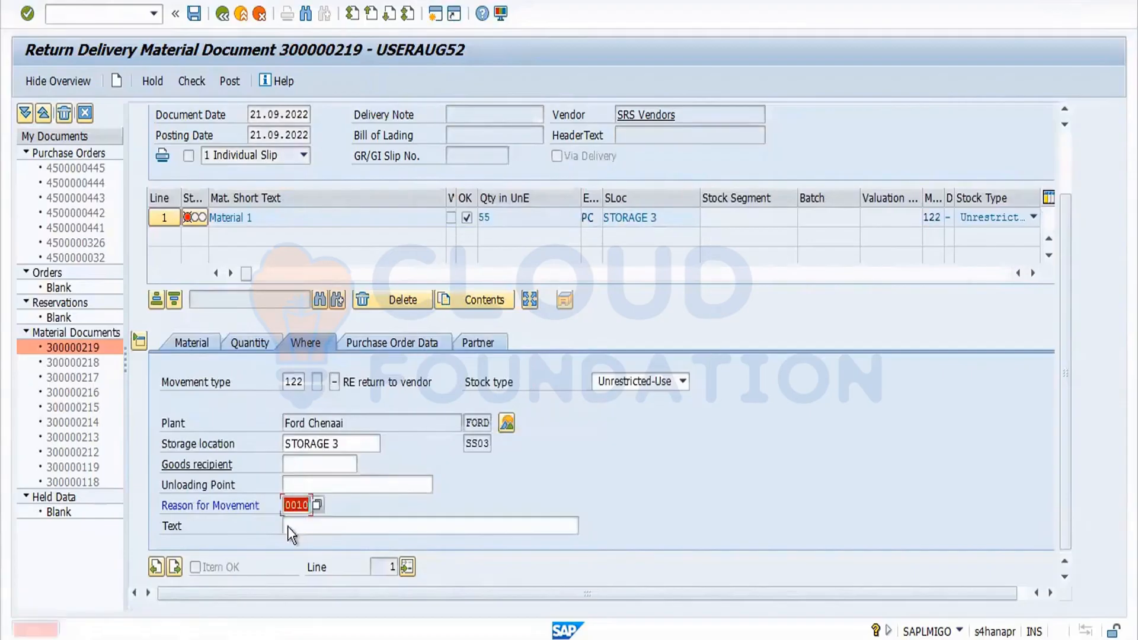
left_click(318, 502)
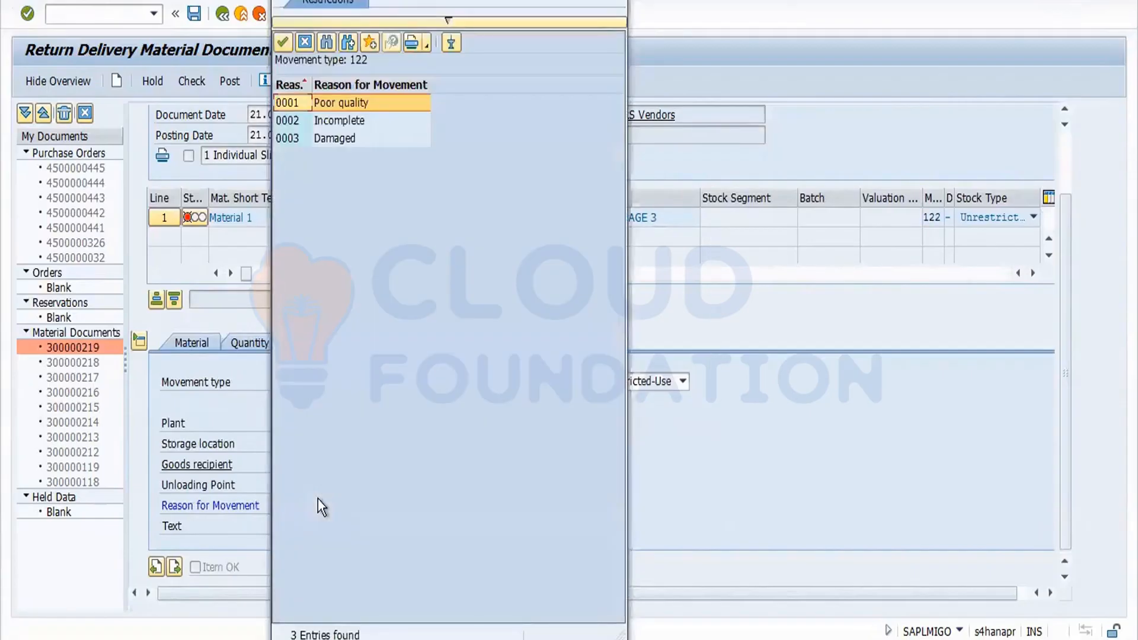
double_click(297, 120)
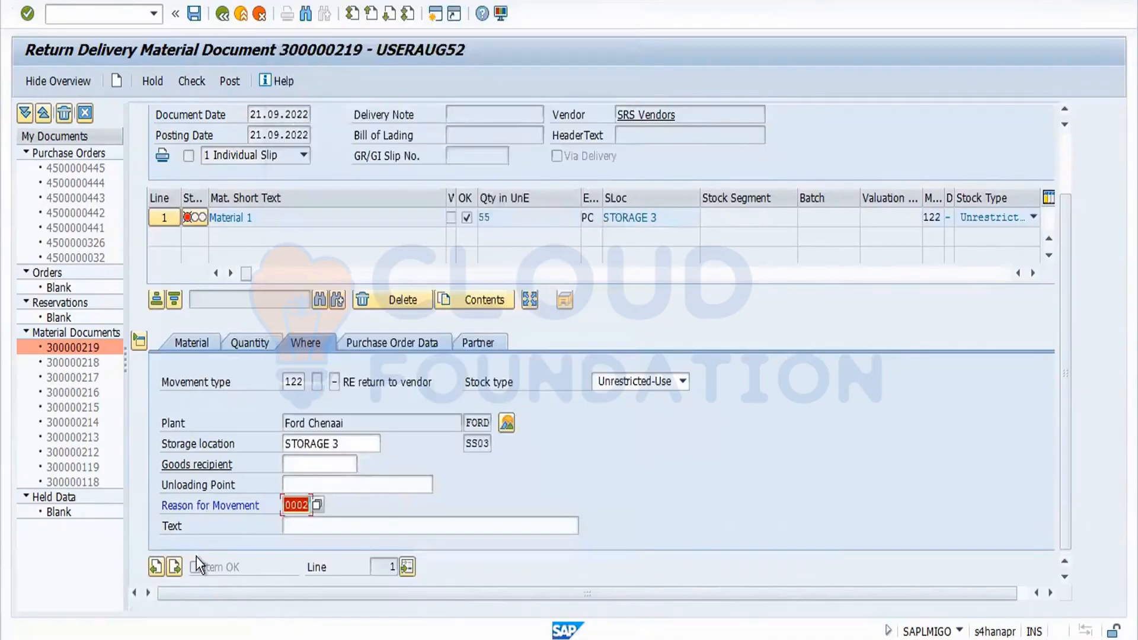
key("Return")
Mark the item OK, check the document and post the return delivery.
left_click(197, 566)
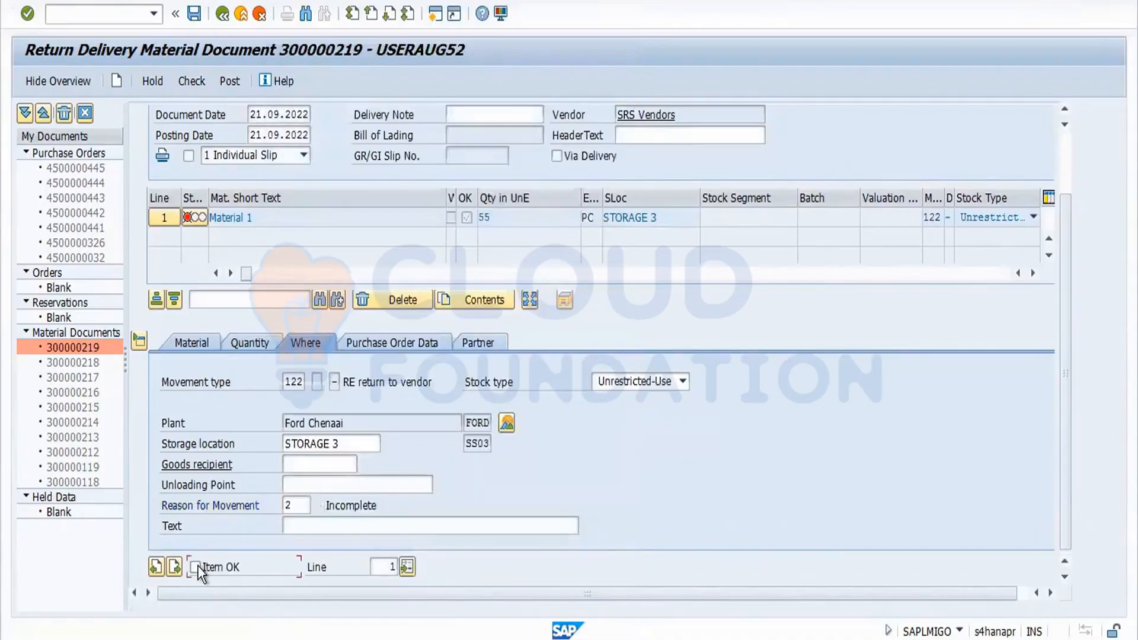
left_click(183, 83)
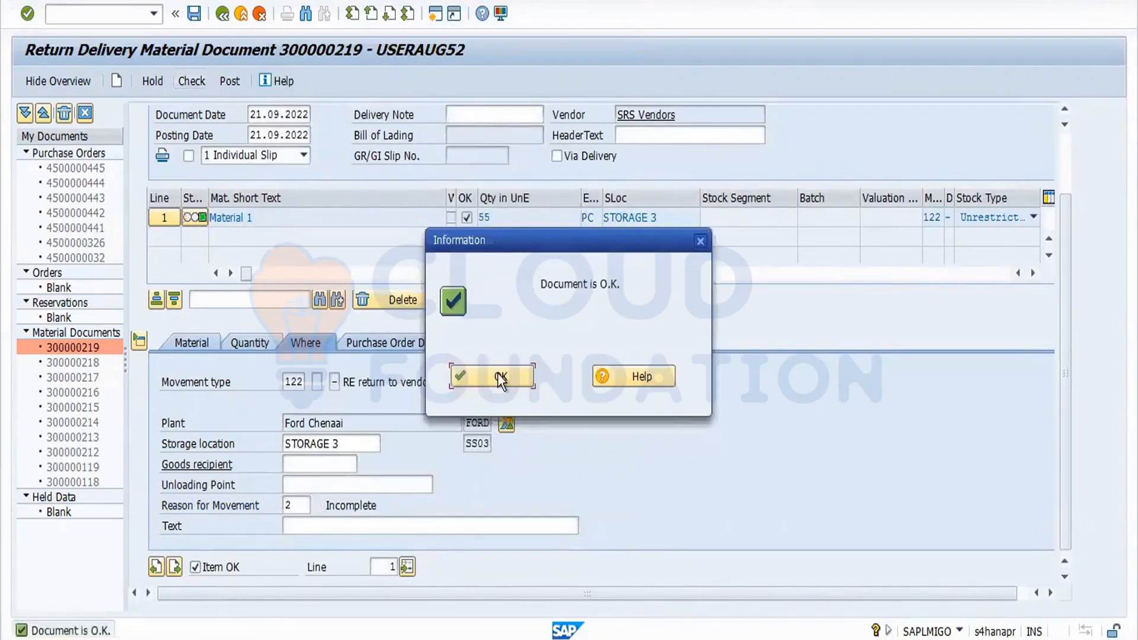
left_click(497, 374)
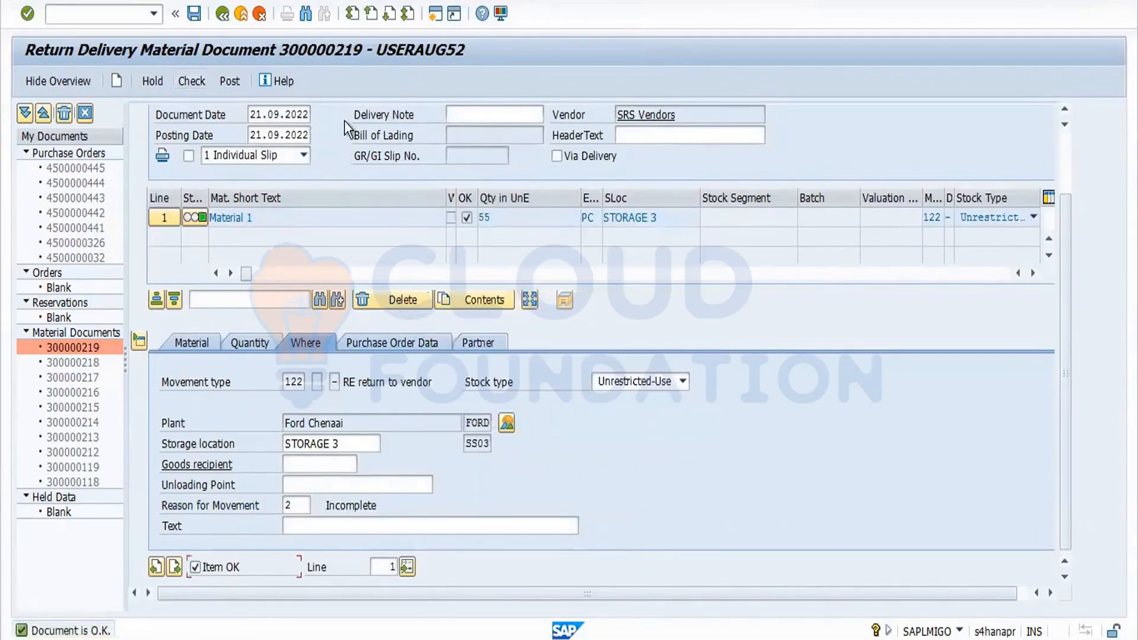
left_click(231, 80)
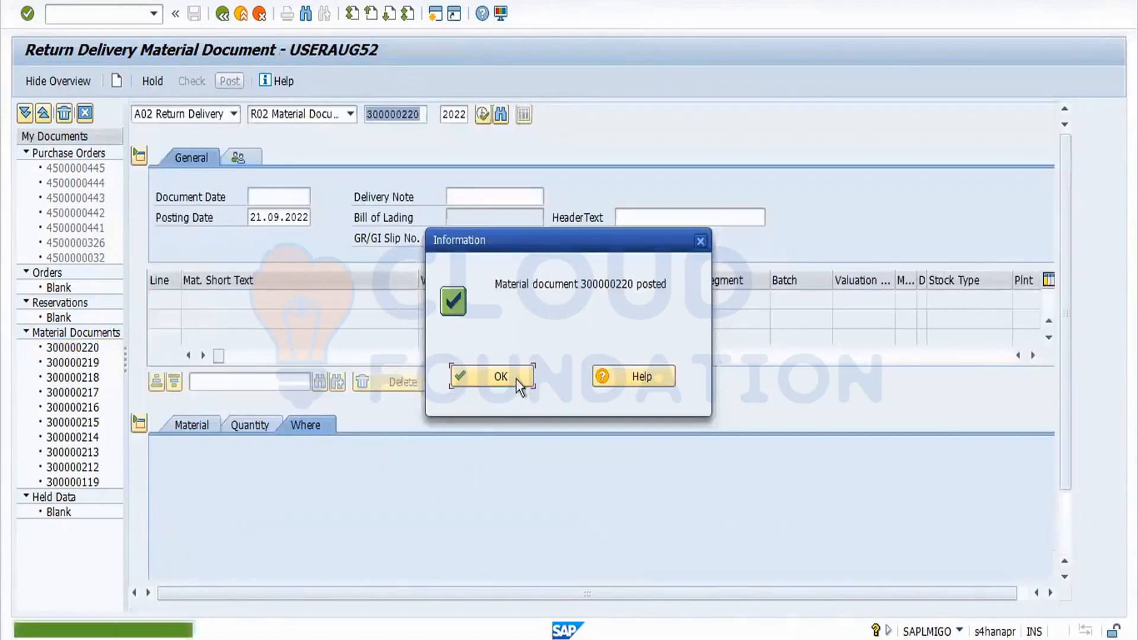
left_click(505, 375)
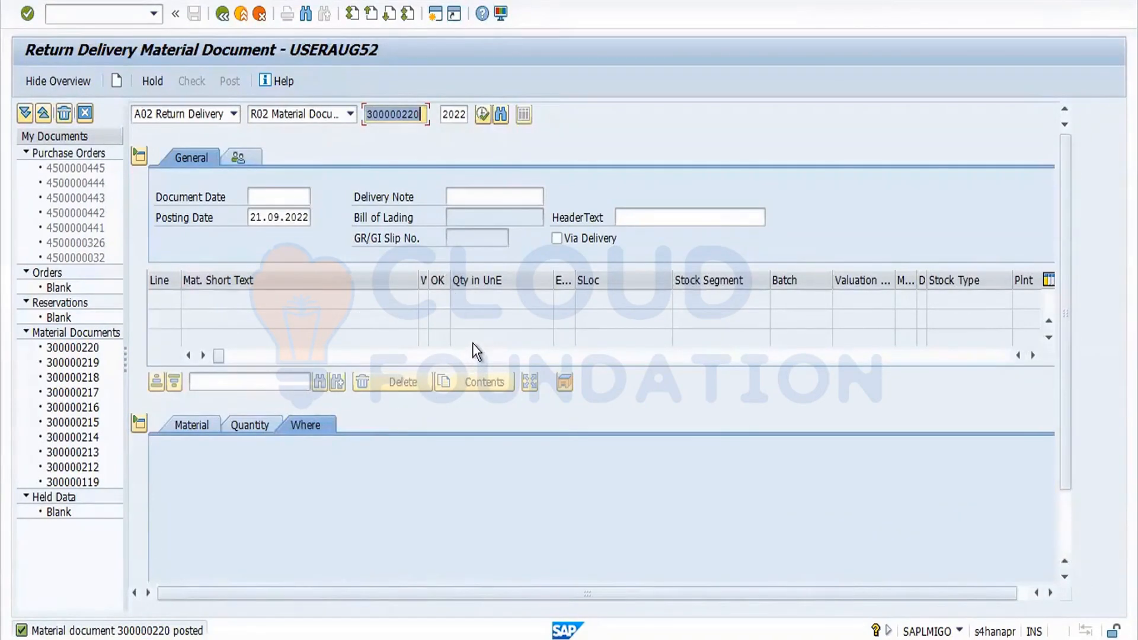
Start a new standard purchase order with transaction ME21 for vendor 3701.
left_click(117, 13)
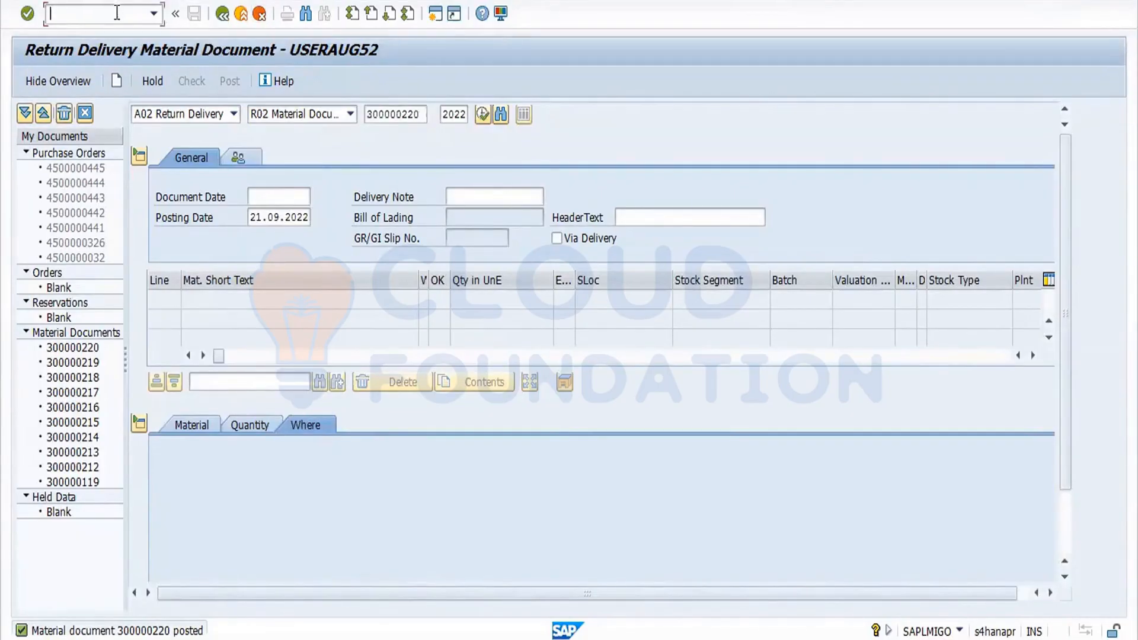
type("/nme21")
key("Return")
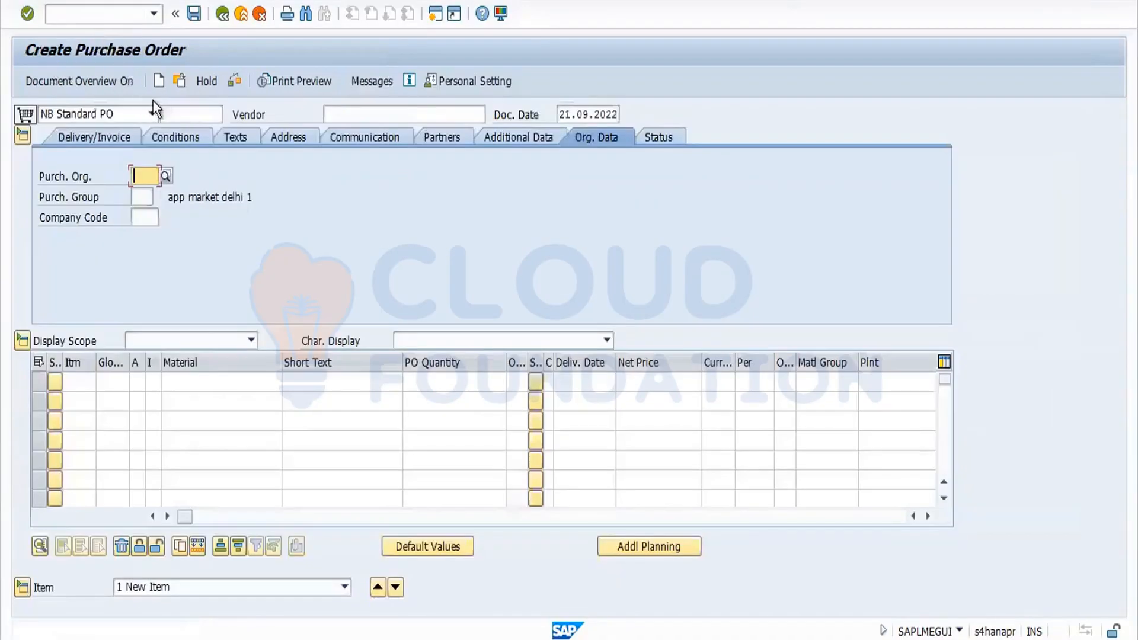
left_click(345, 109)
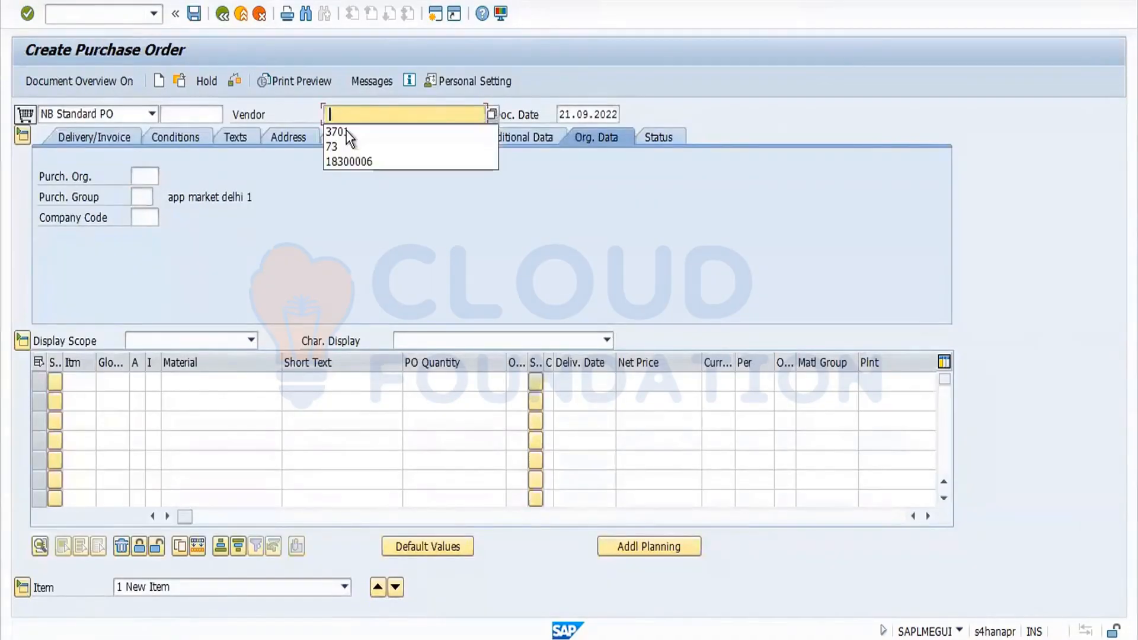
left_click(350, 132)
key("Return")
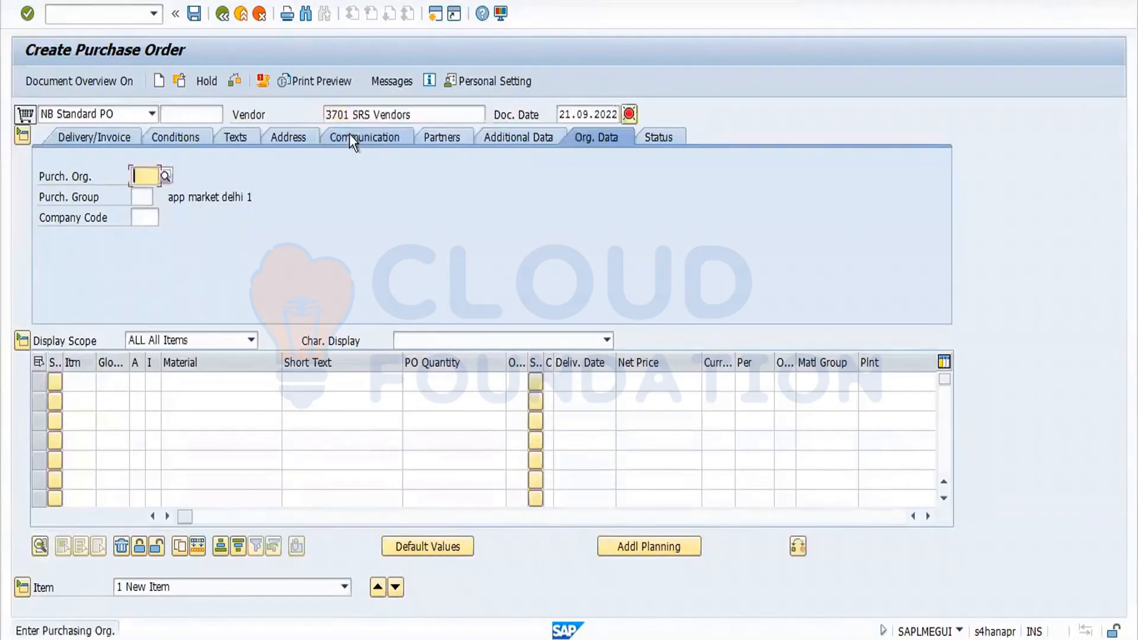
Set purchasing organization FORD, purchasing group 001 and company code FORD.
left_click(145, 176)
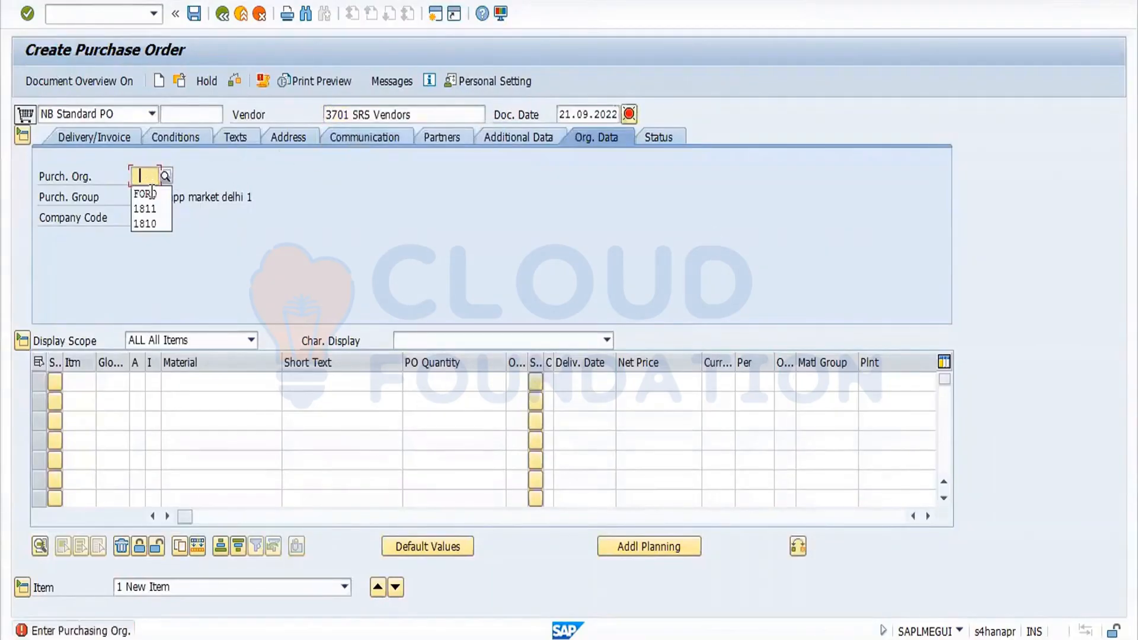
left_click(150, 195)
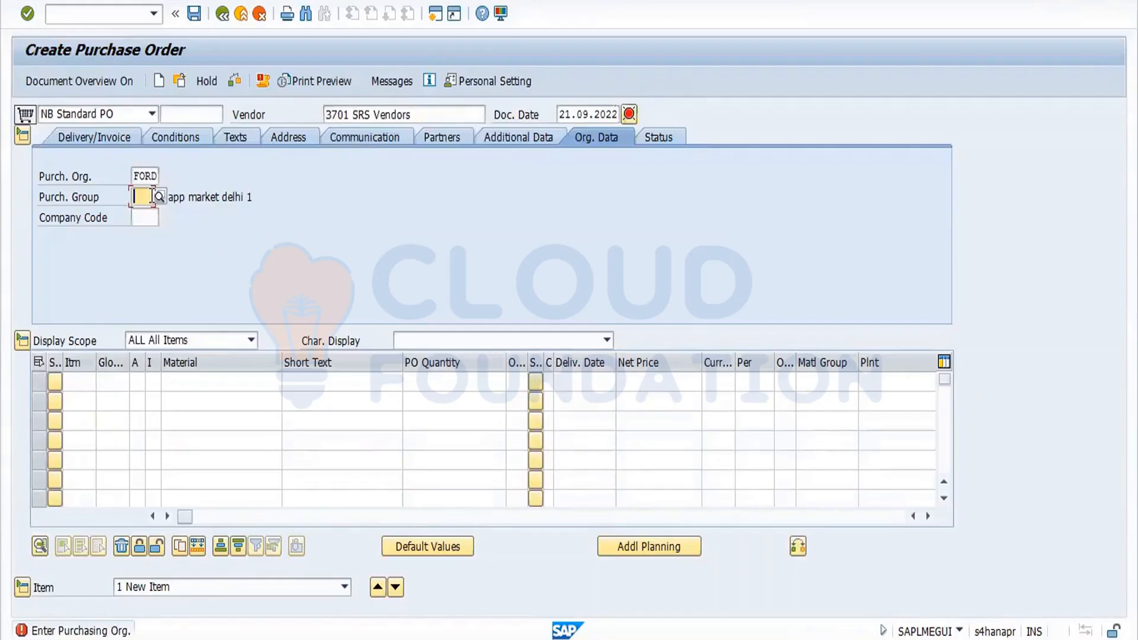
left_click(152, 198)
left_click(153, 213)
left_click(153, 217)
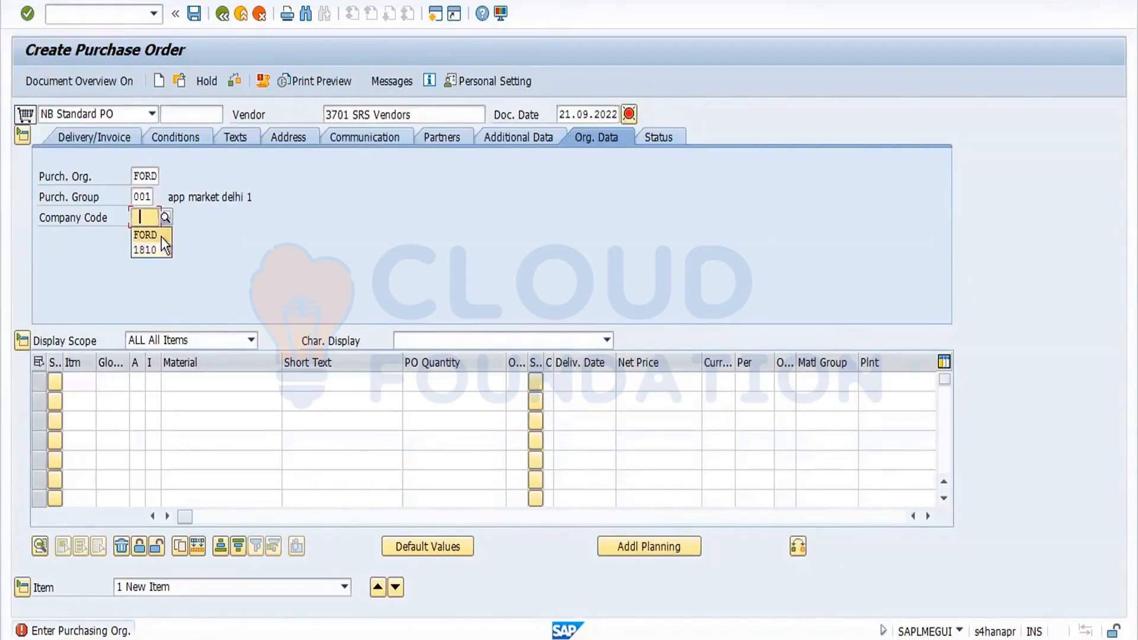
left_click(161, 237)
key("Return")
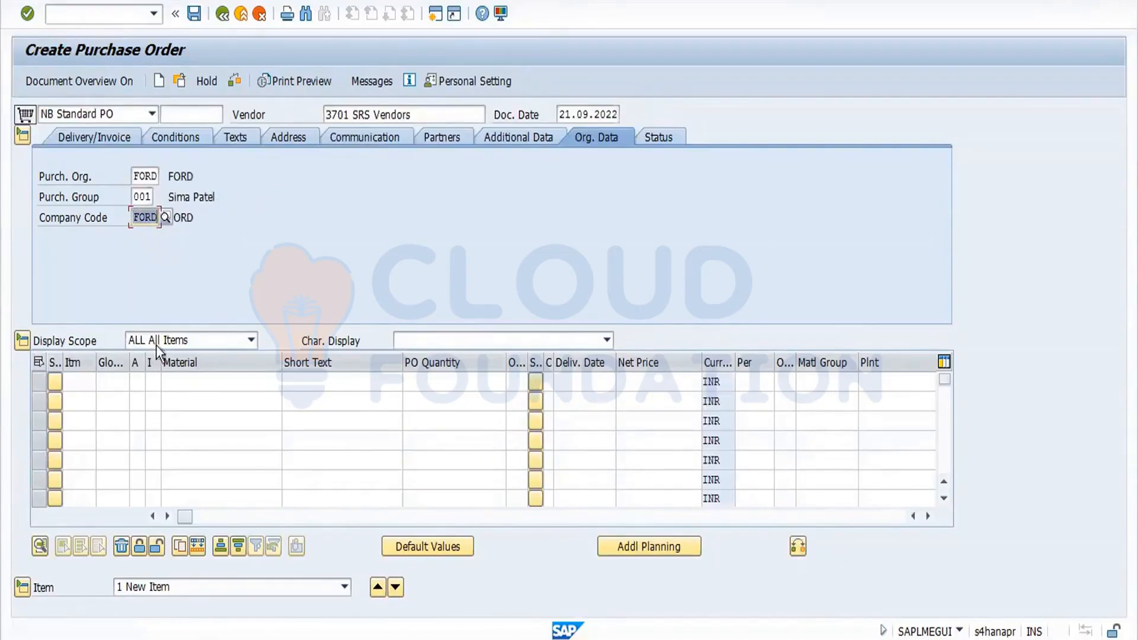
left_click(206, 384)
left_click(211, 404)
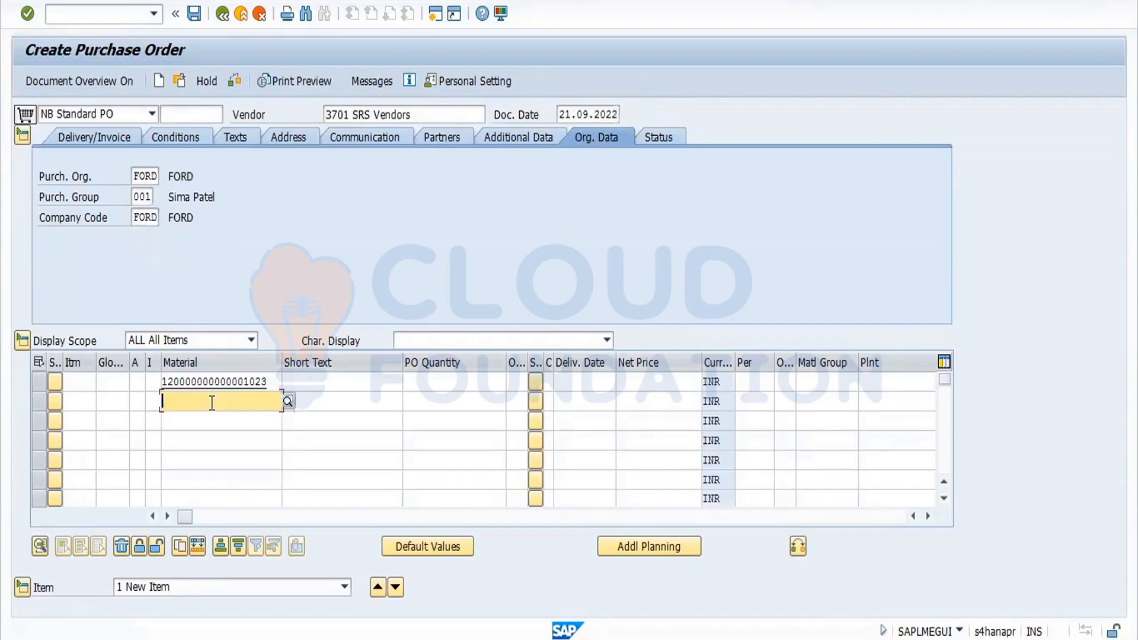
key("Return")
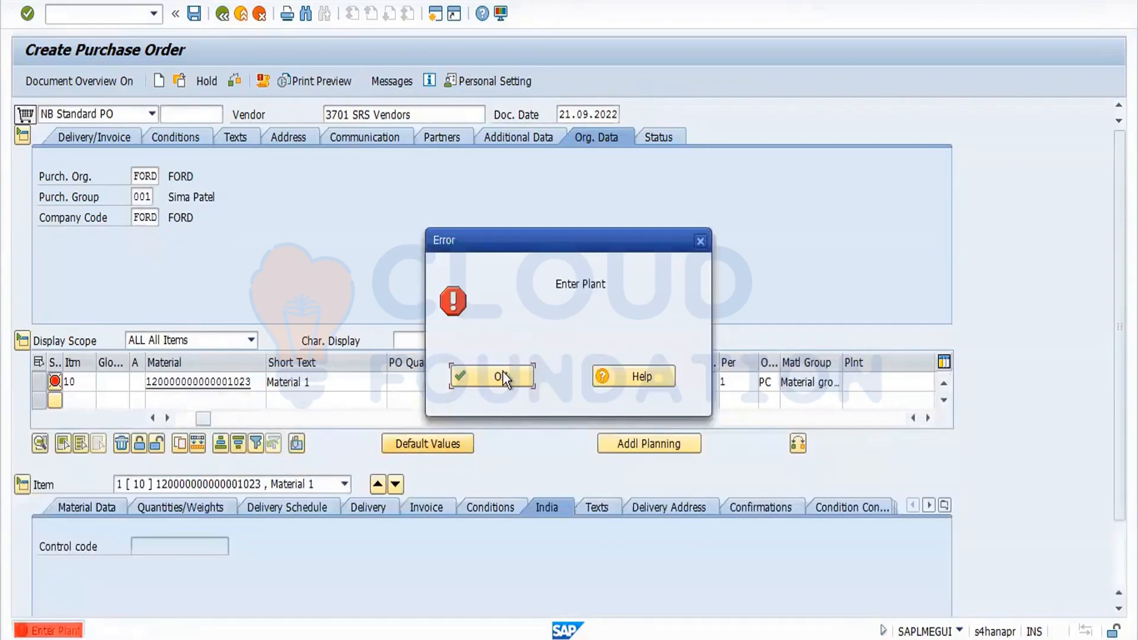
left_click(502, 379)
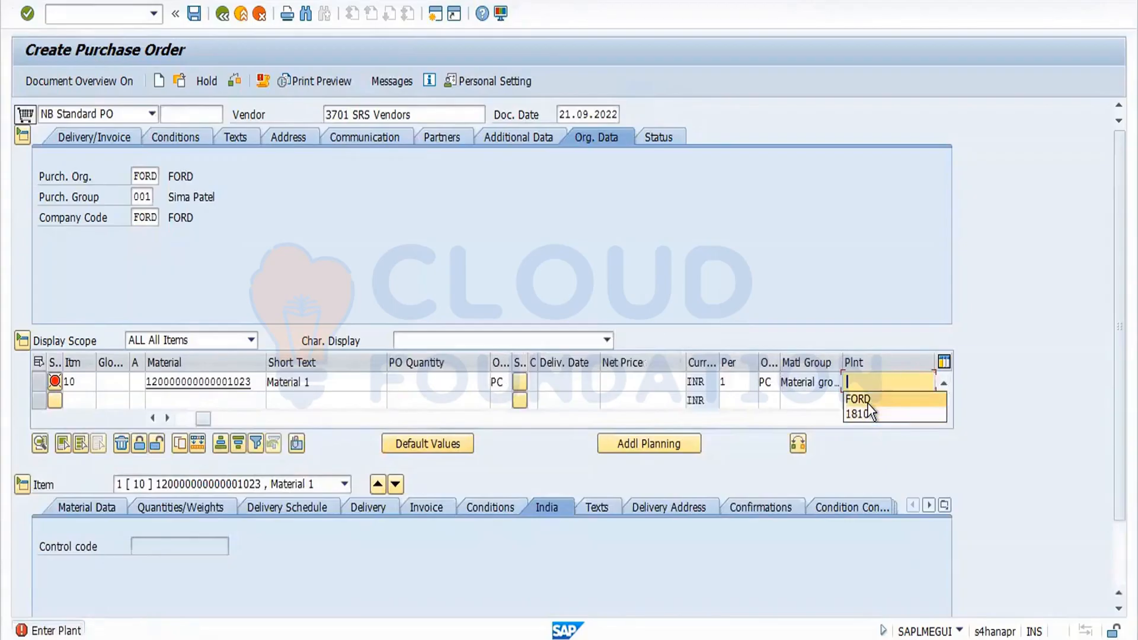
left_click(867, 402)
key("Return")
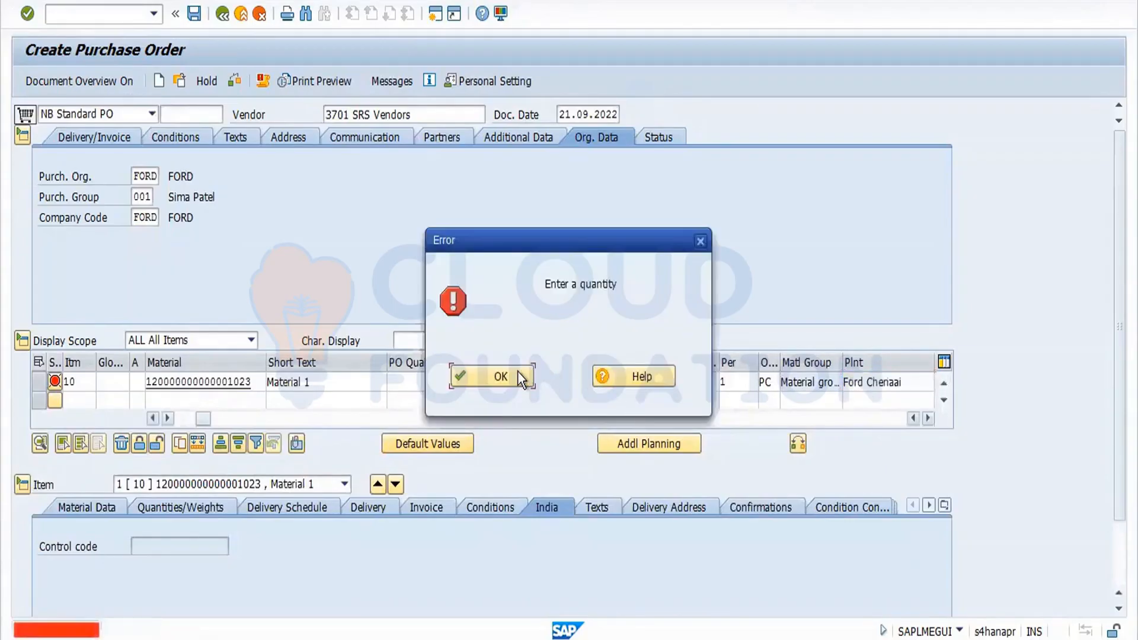
Set the item's quantity to 1 PC and storage location to SS03.
left_click(517, 371)
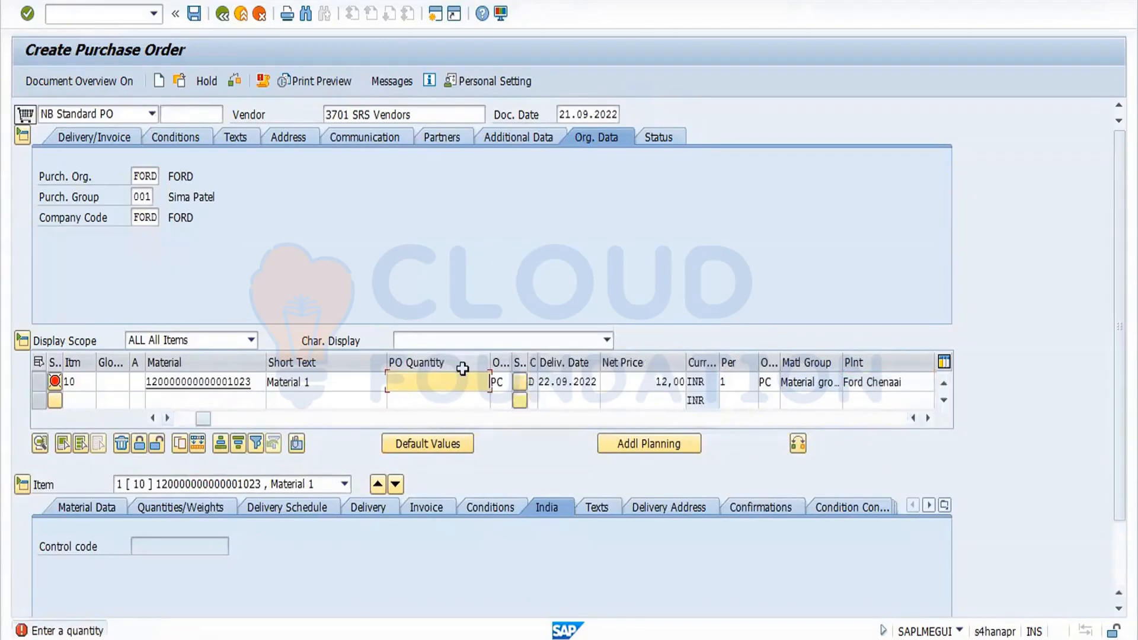
type("1")
key("Return")
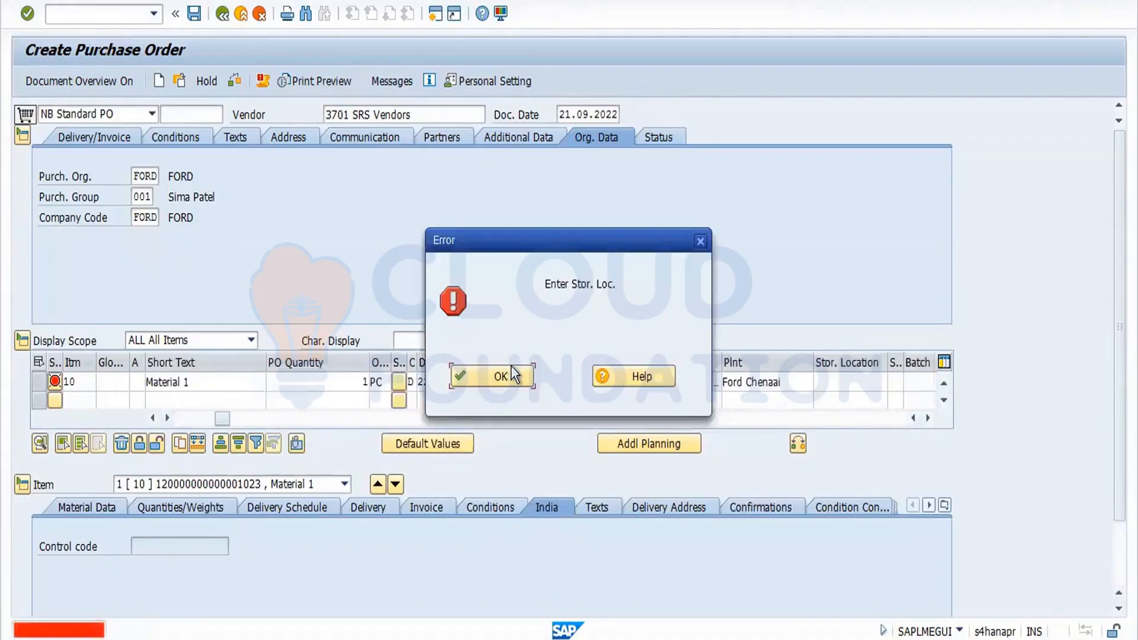
left_click(511, 367)
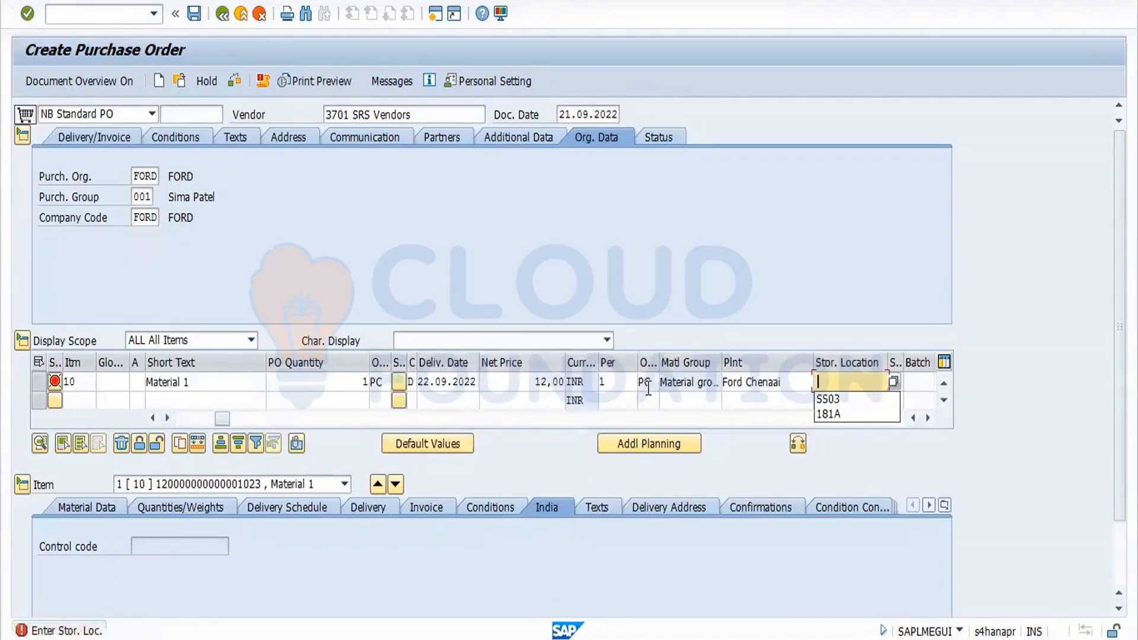
left_click(842, 400)
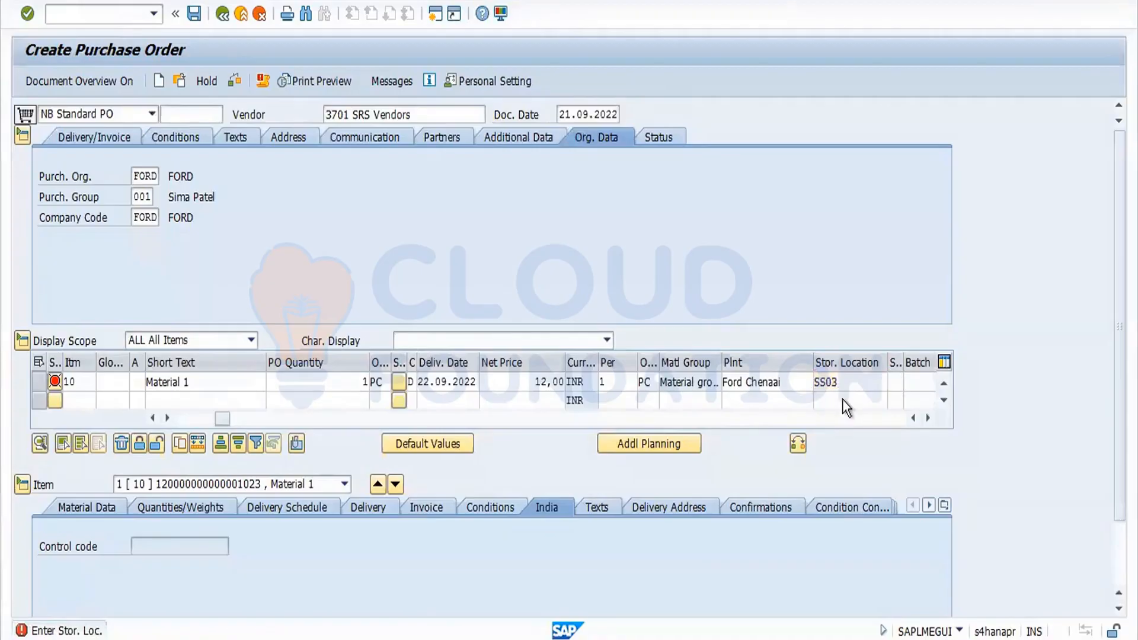
key("Return")
left_click(504, 384)
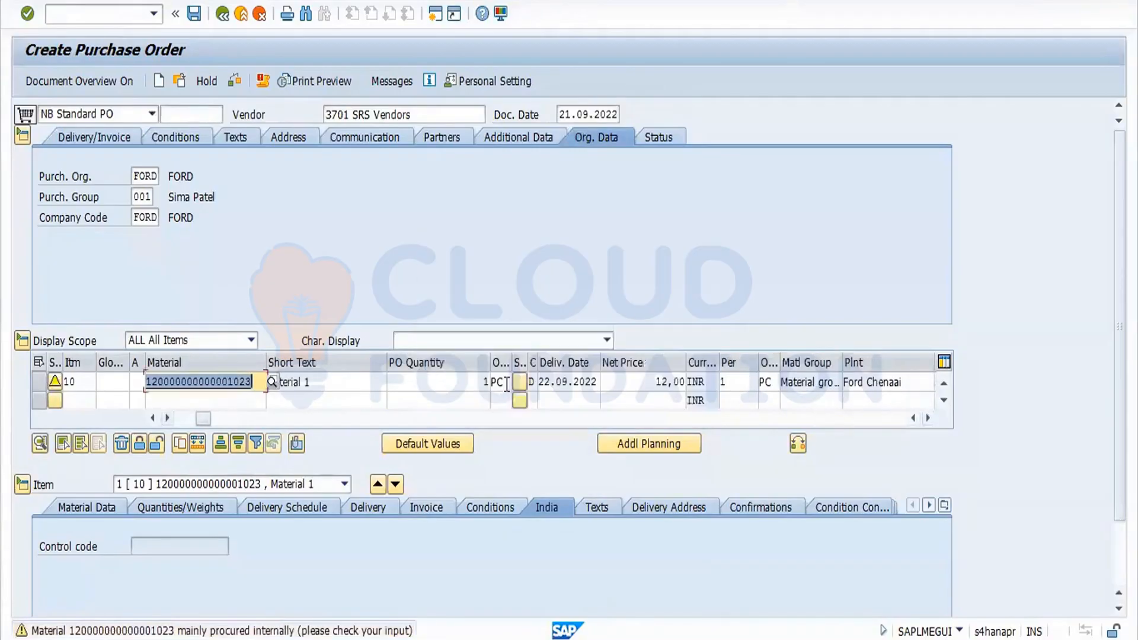
Mark the PO item as a returns item.
left_click(928, 418)
left_click(928, 418)
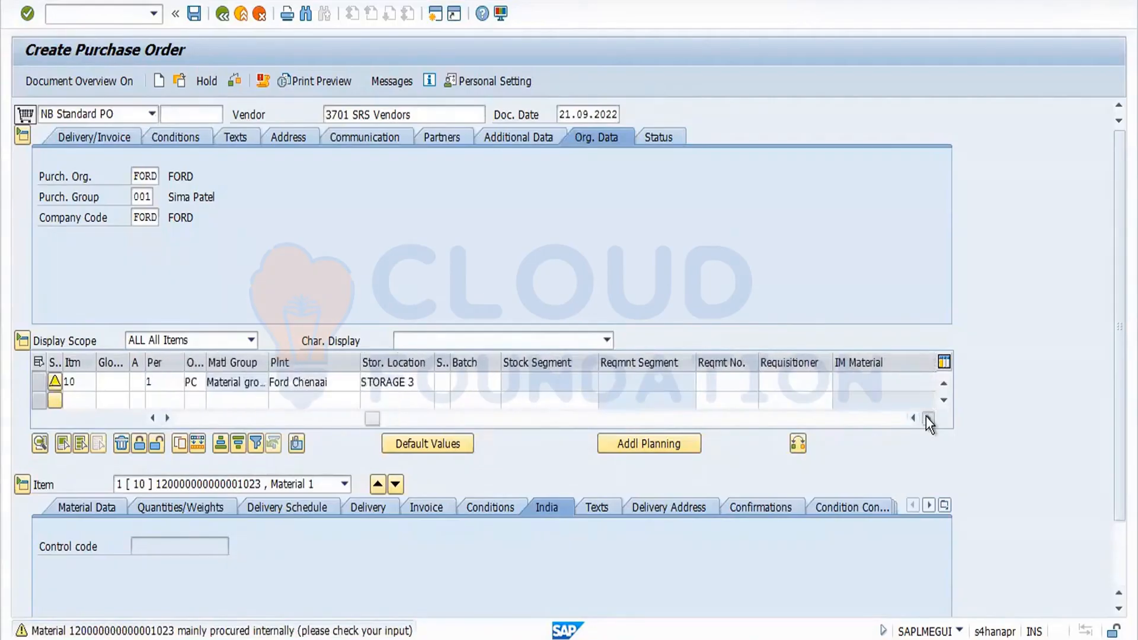
left_click(928, 418)
left_click(928, 417)
left_click(928, 418)
left_click(928, 418)
left_click(928, 418)
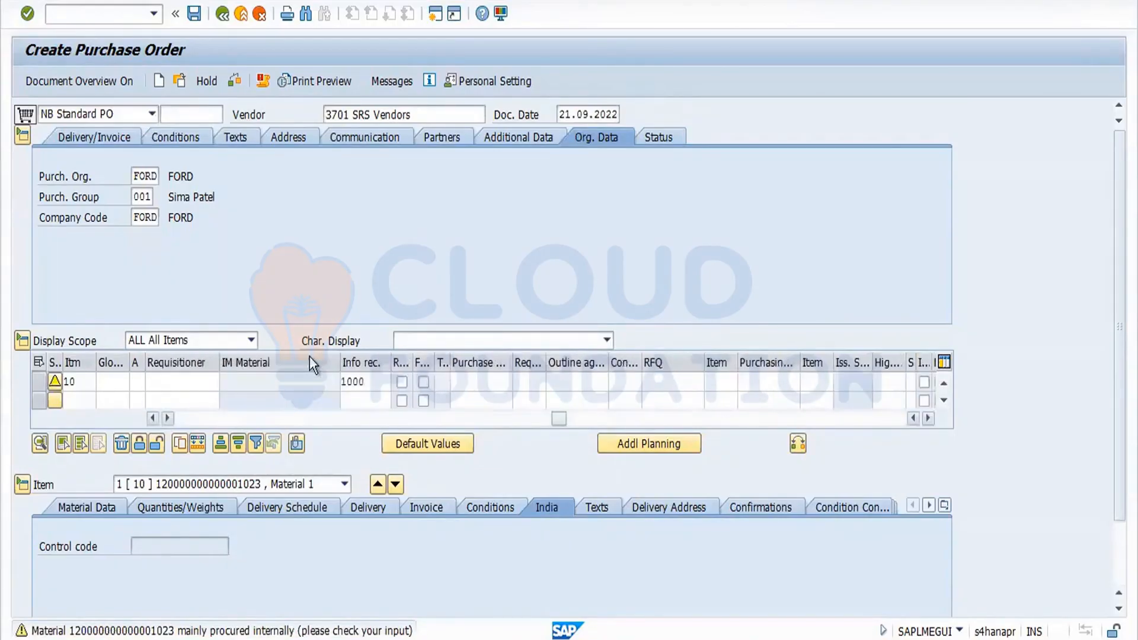
left_click(402, 382)
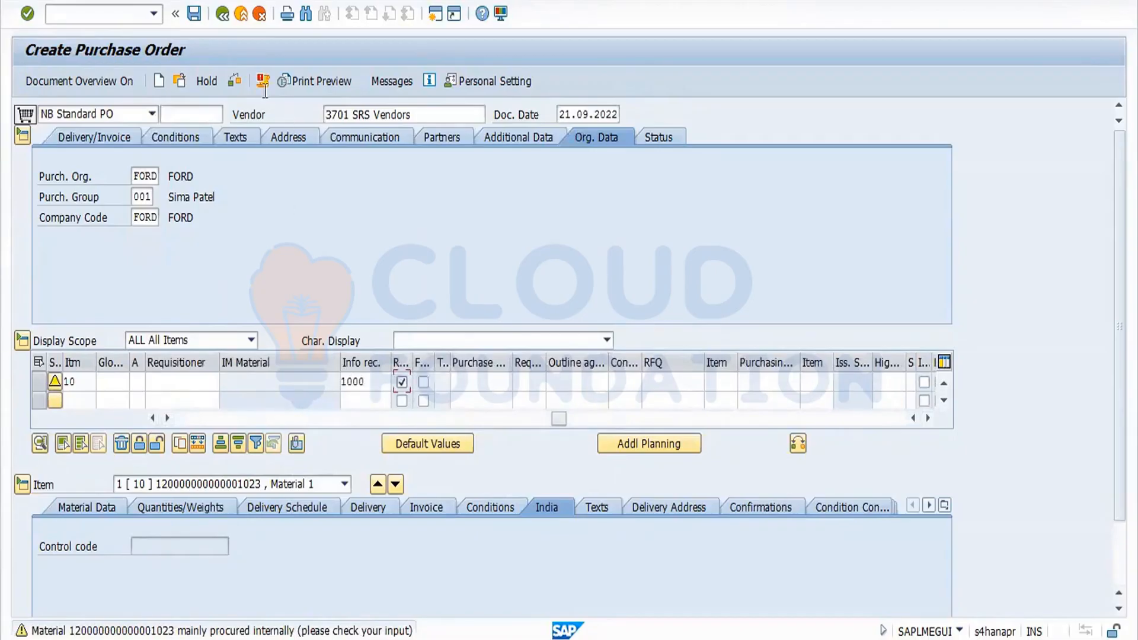
Check and save the purchase order.
left_click(235, 81)
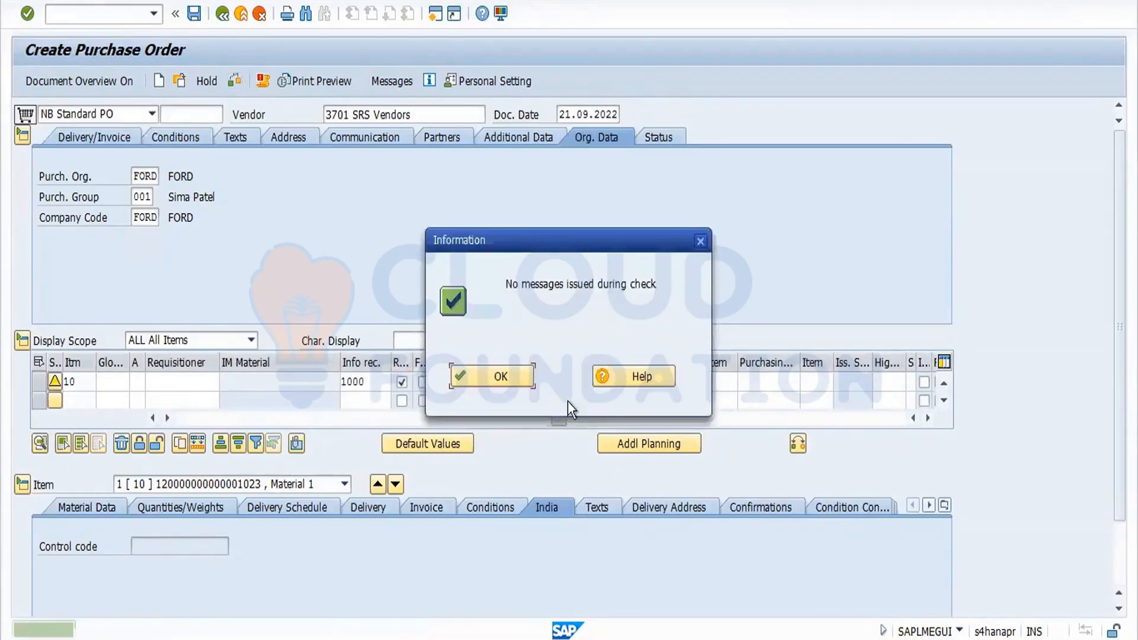
left_click(497, 379)
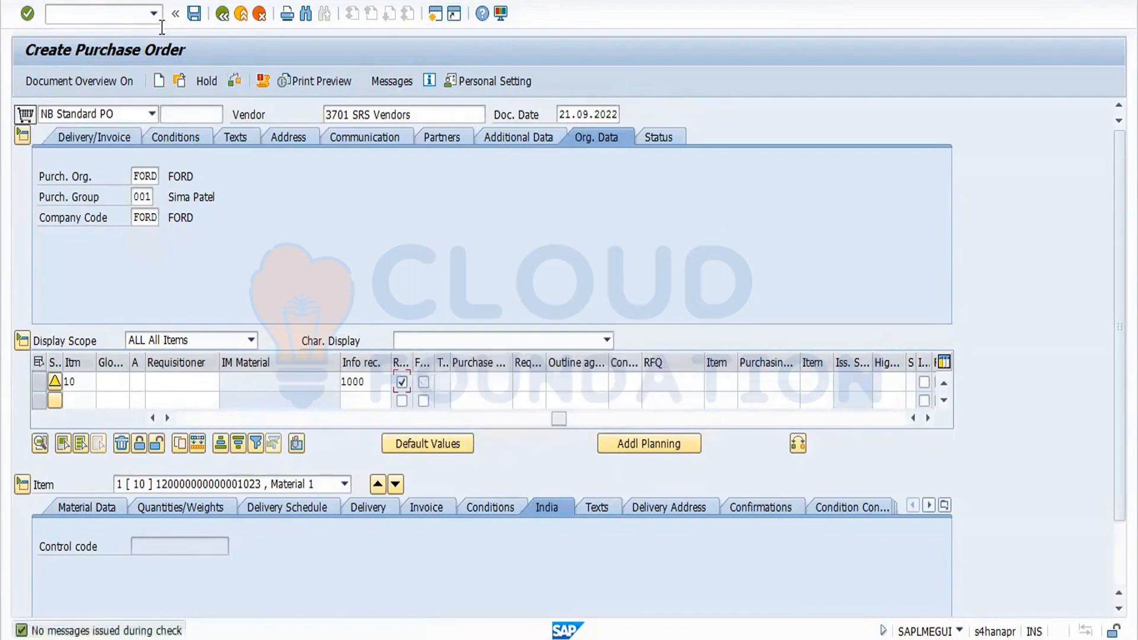
left_click(195, 14)
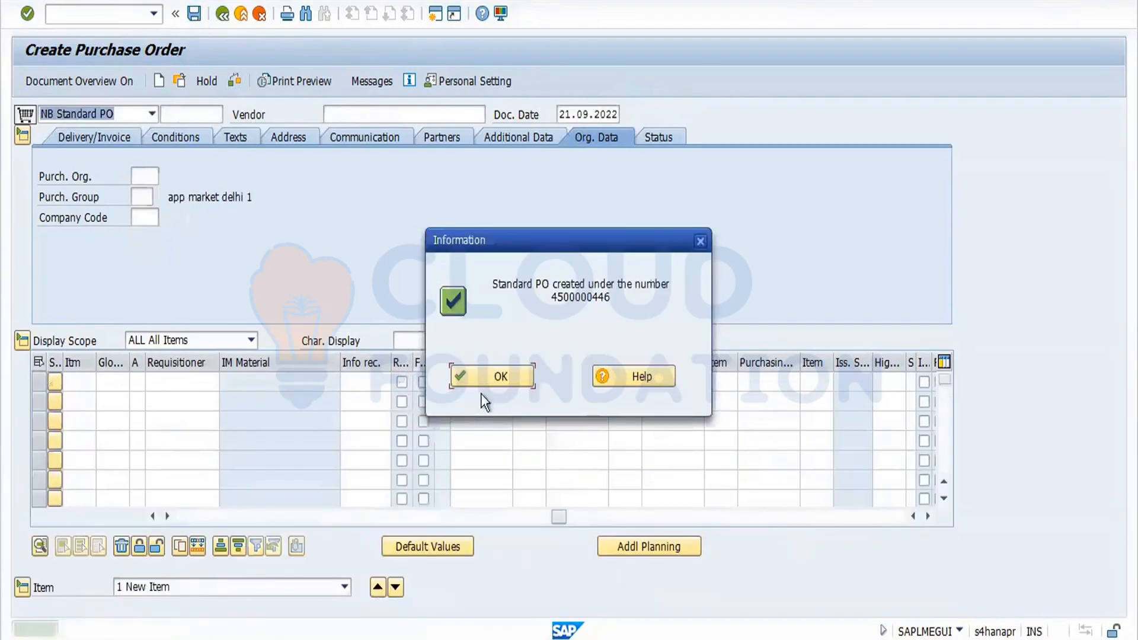
left_click(503, 379)
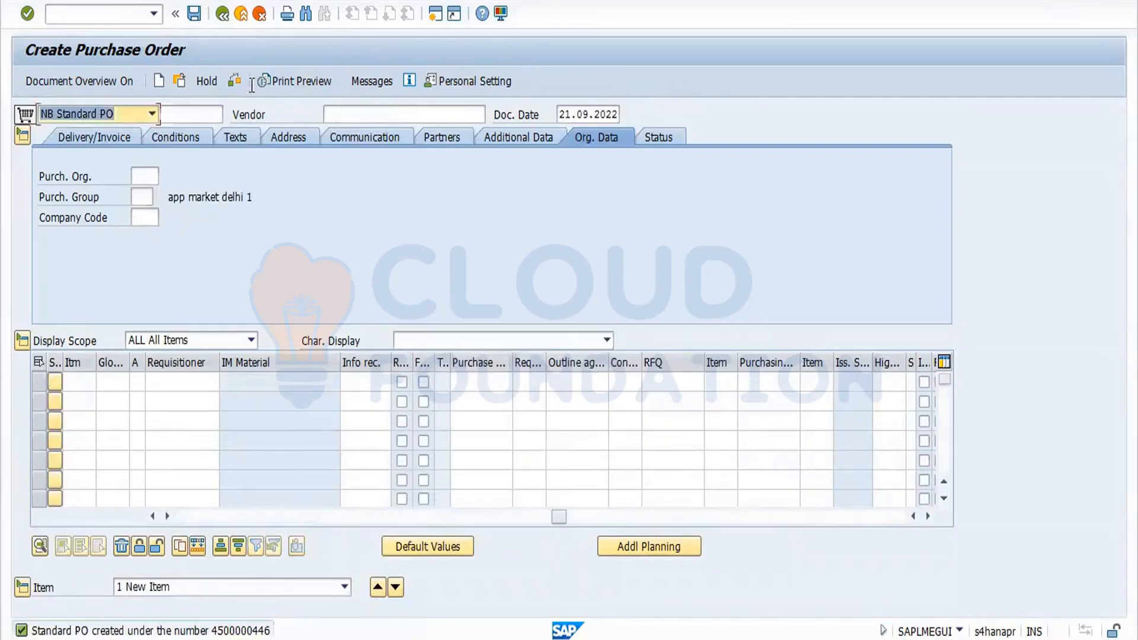
left_click(180, 81)
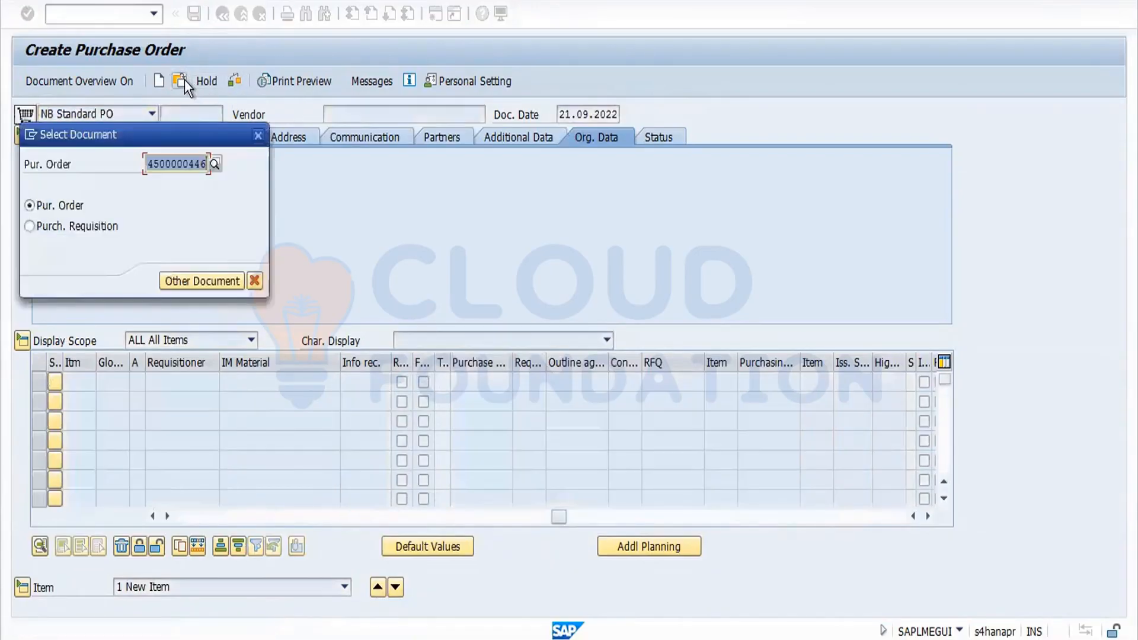
key("Return")
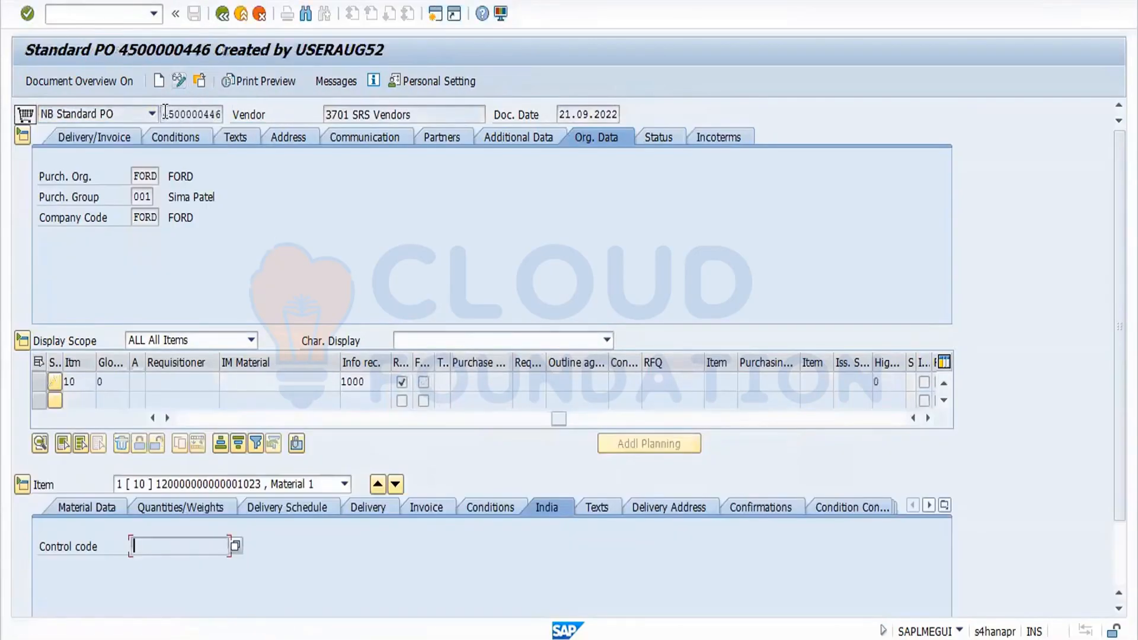
left_click(221, 118)
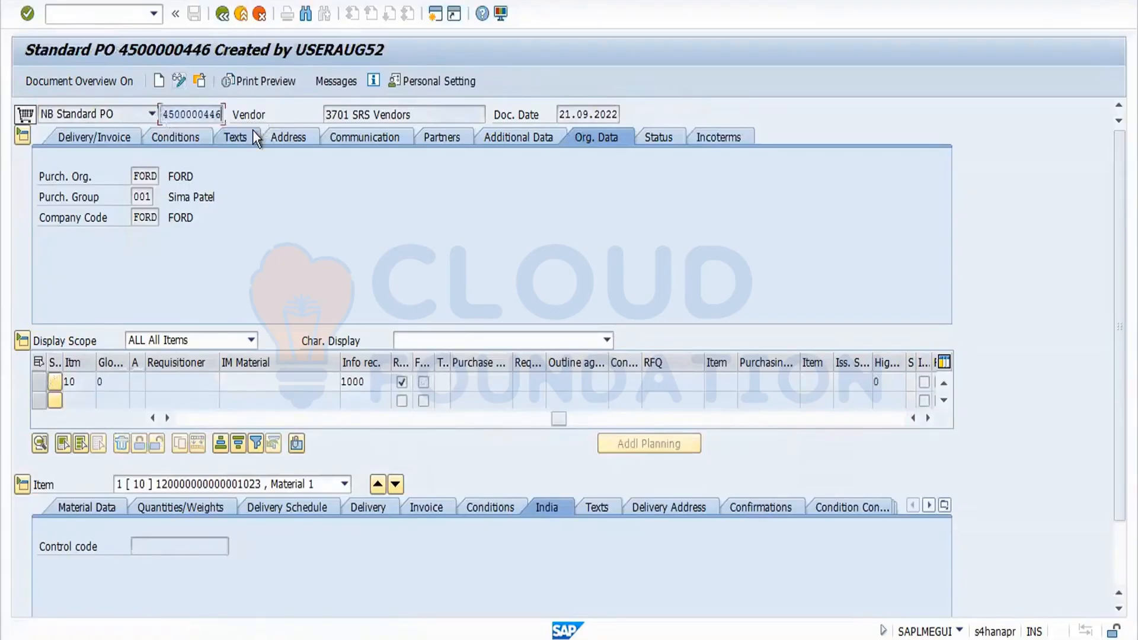
left_click(222, 13)
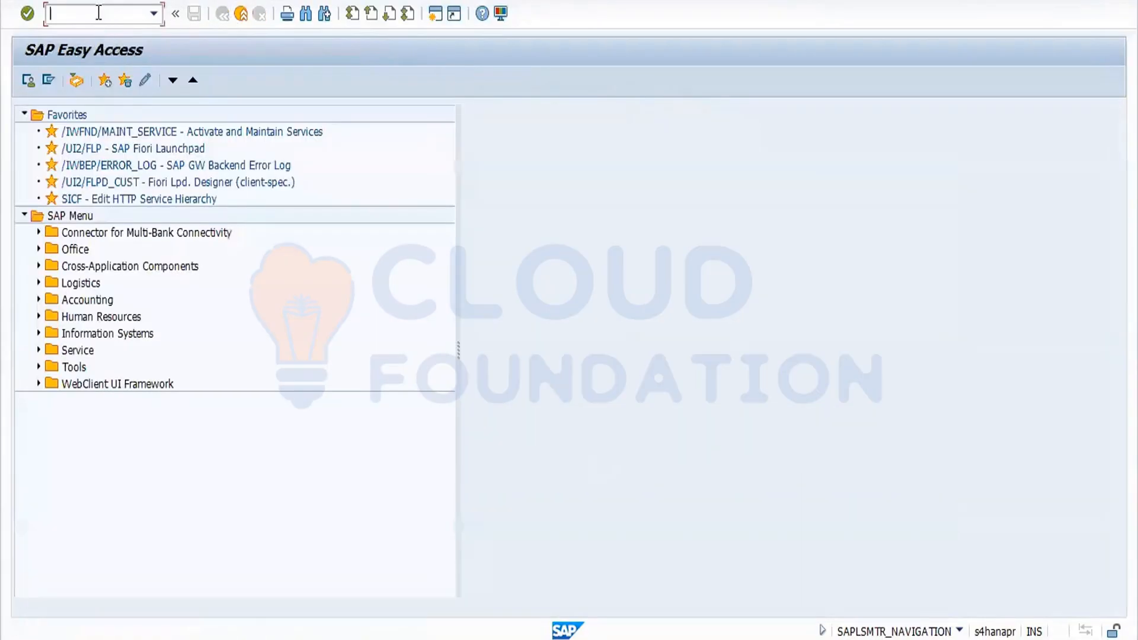
type("migo")
key("Return")
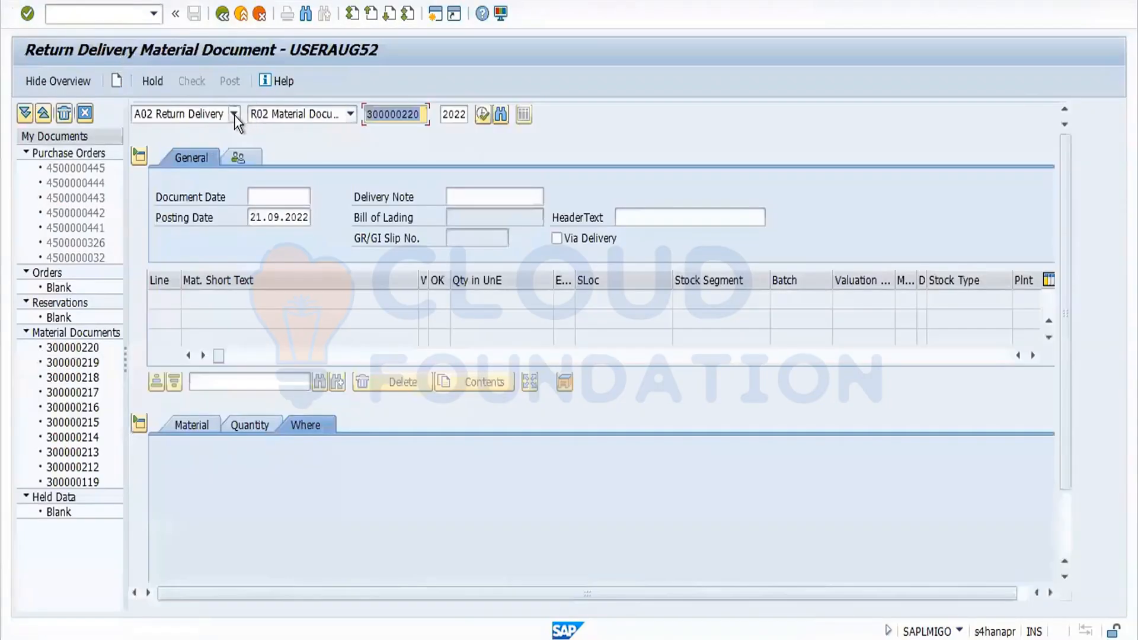
left_click(234, 113)
left_click(178, 132)
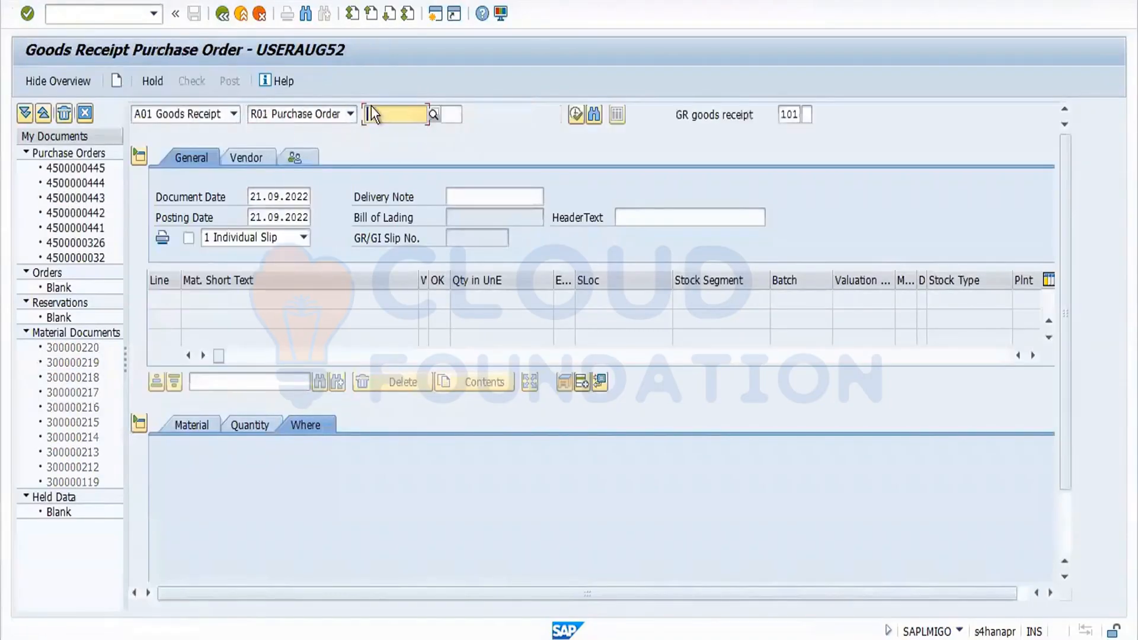
type("4500000446")
key("Return")
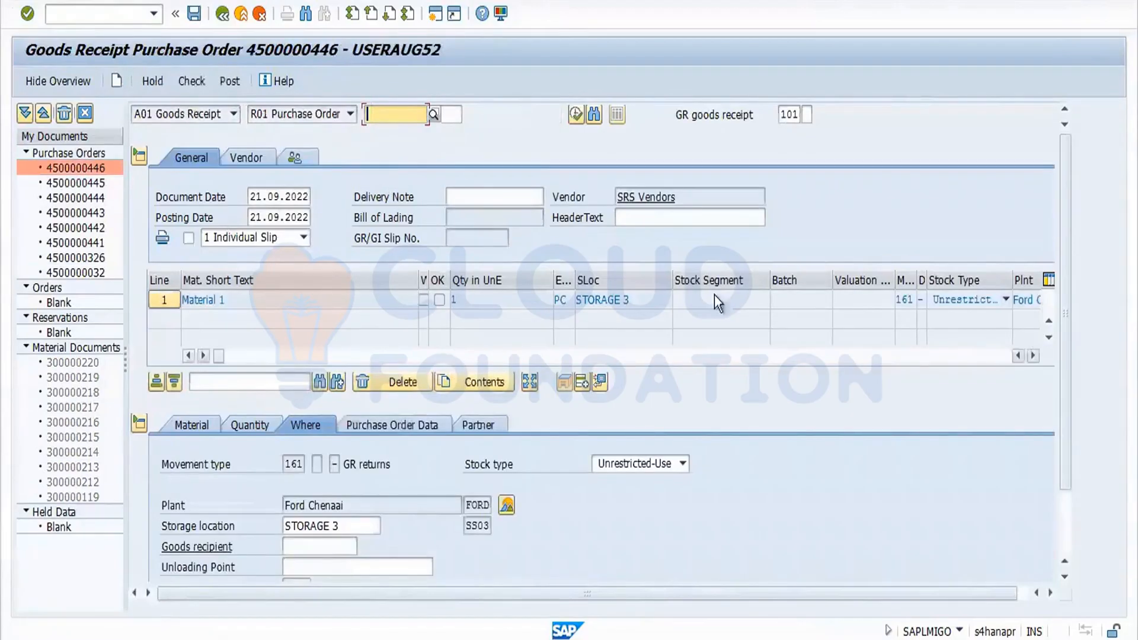
Open the stock overview for the item's material in plant FORD and return to the goods receipt.
left_click(909, 308)
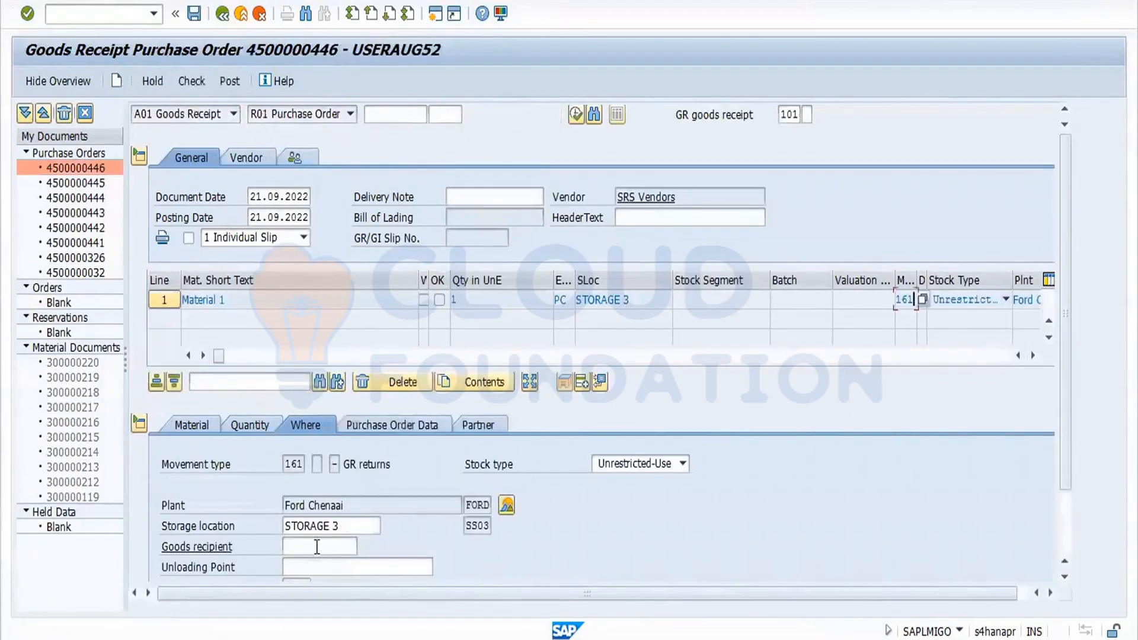
left_click(506, 506)
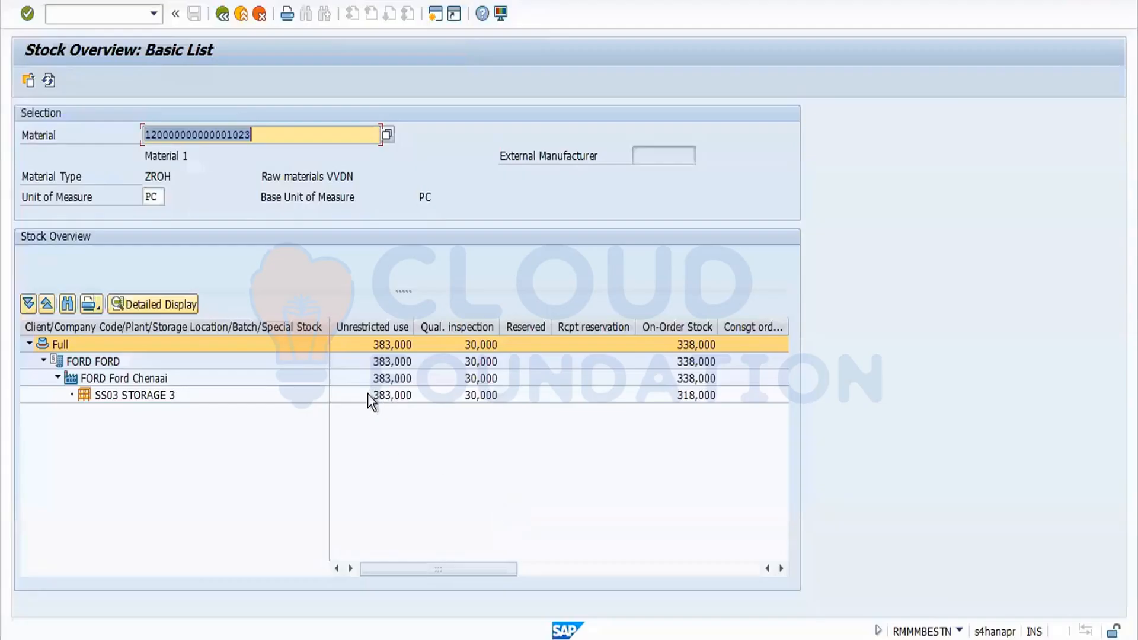
left_click(222, 14)
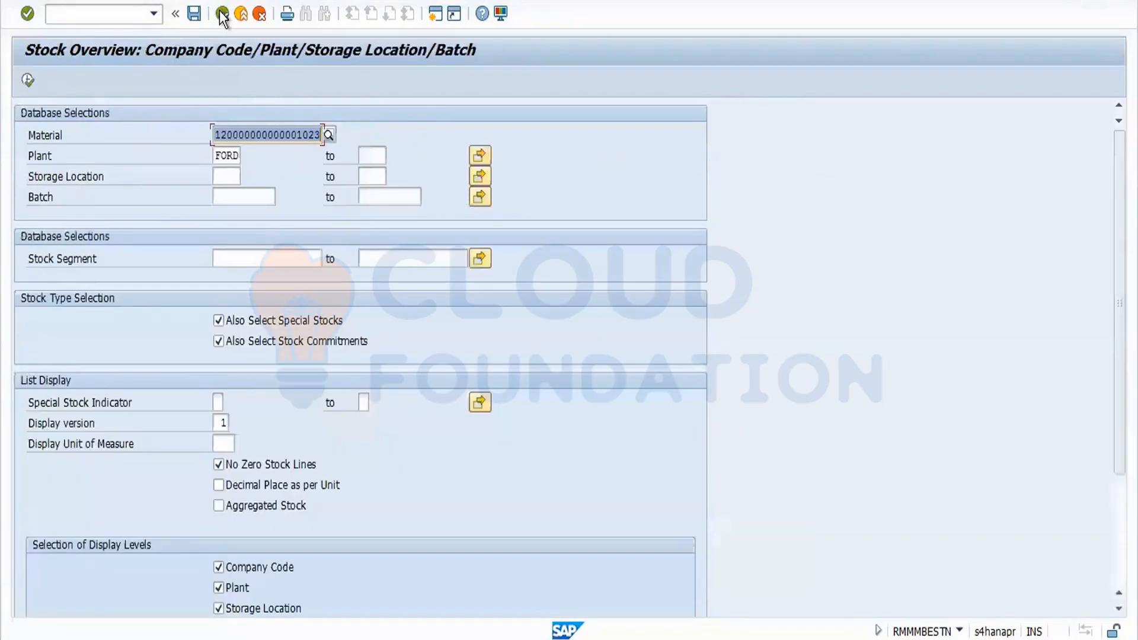
left_click(222, 15)
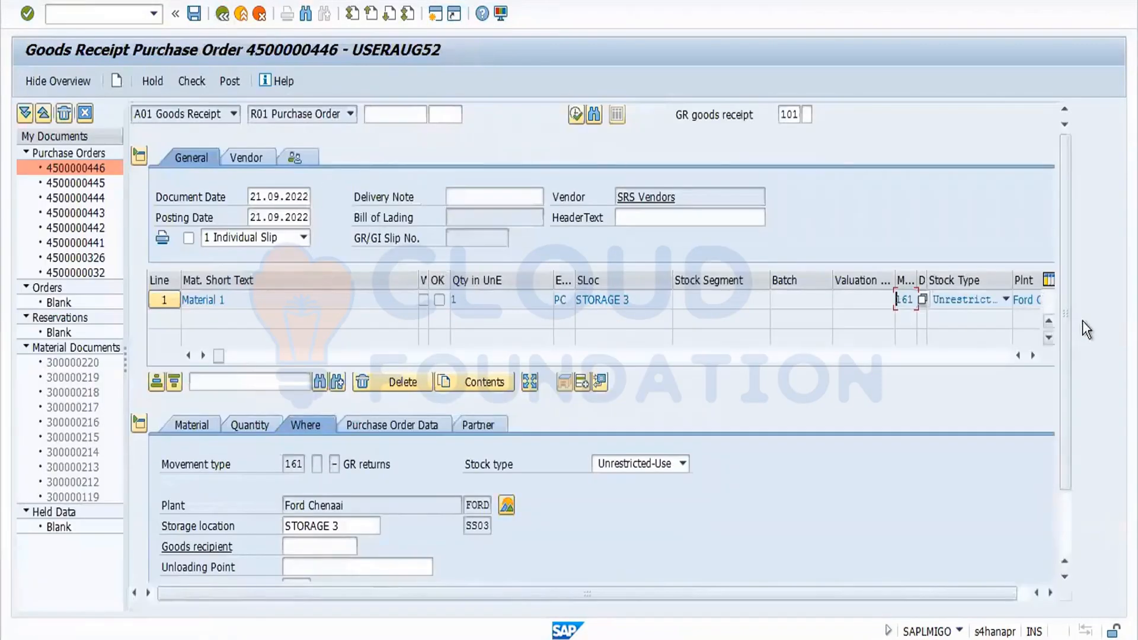
Mark the returns item OK, check the document and post the goods movement.
left_click_drag(1066, 349, 1066, 532)
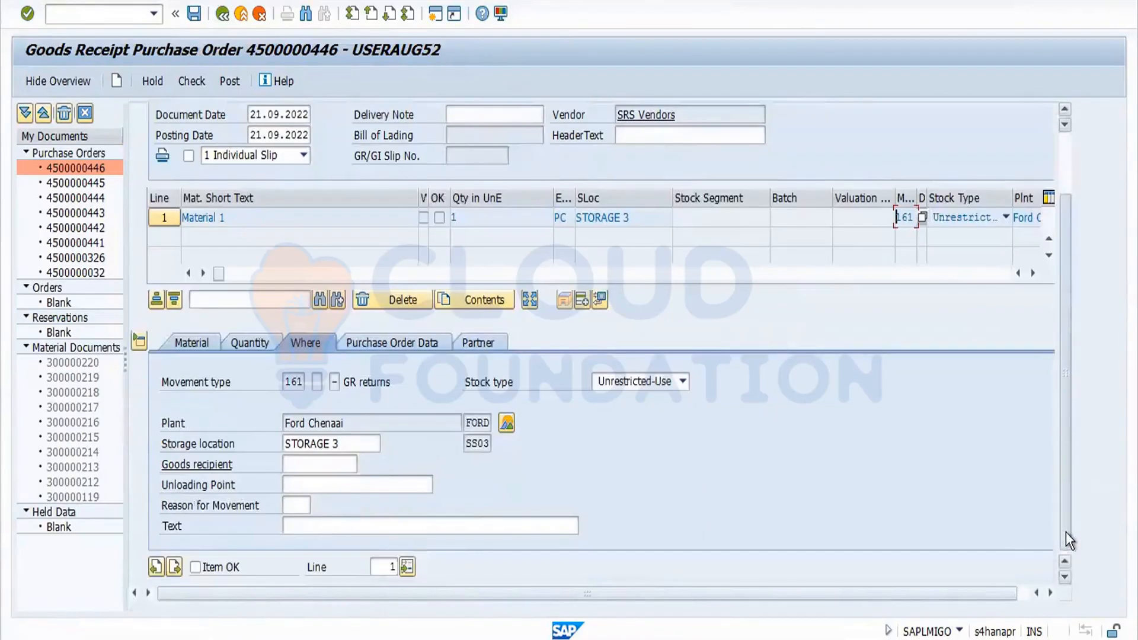
left_click(195, 567)
left_click(190, 81)
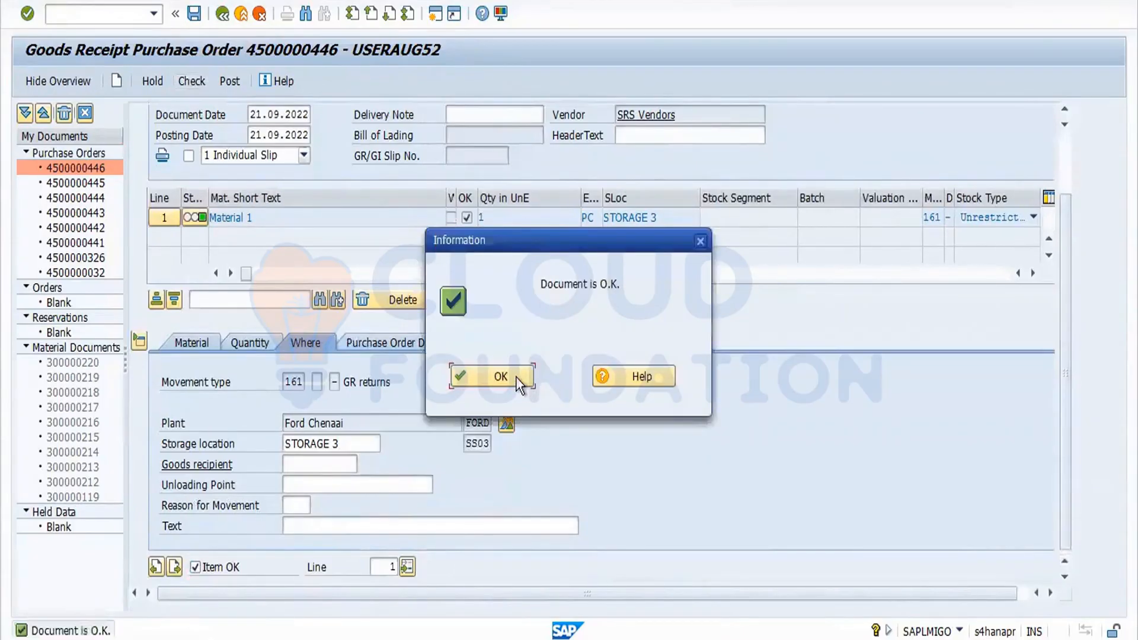
left_click(515, 376)
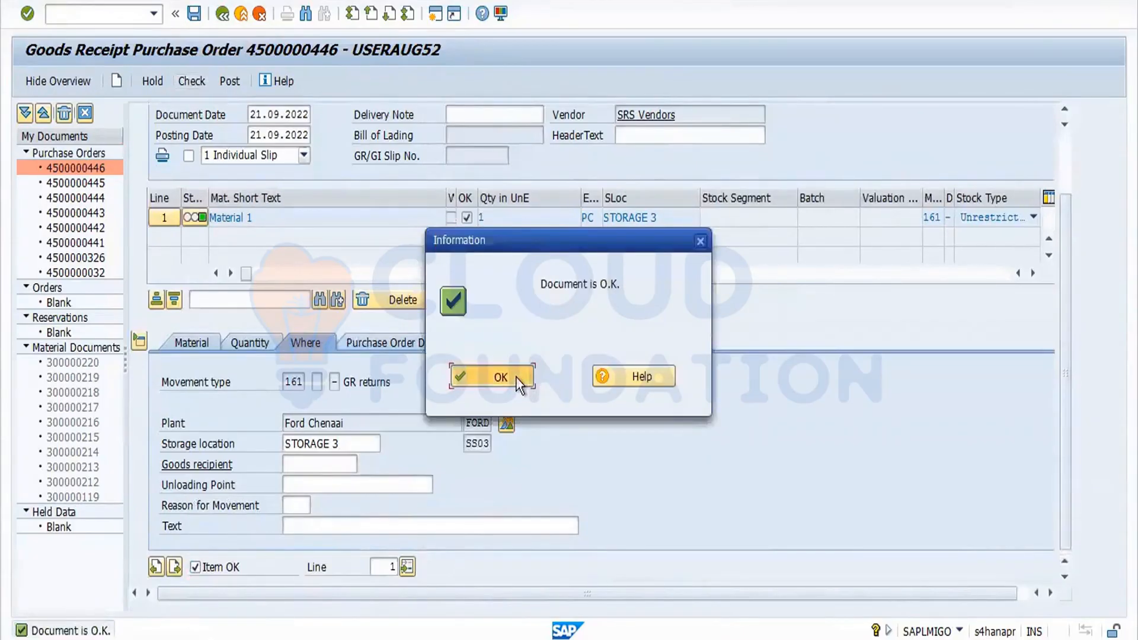
left_click(230, 81)
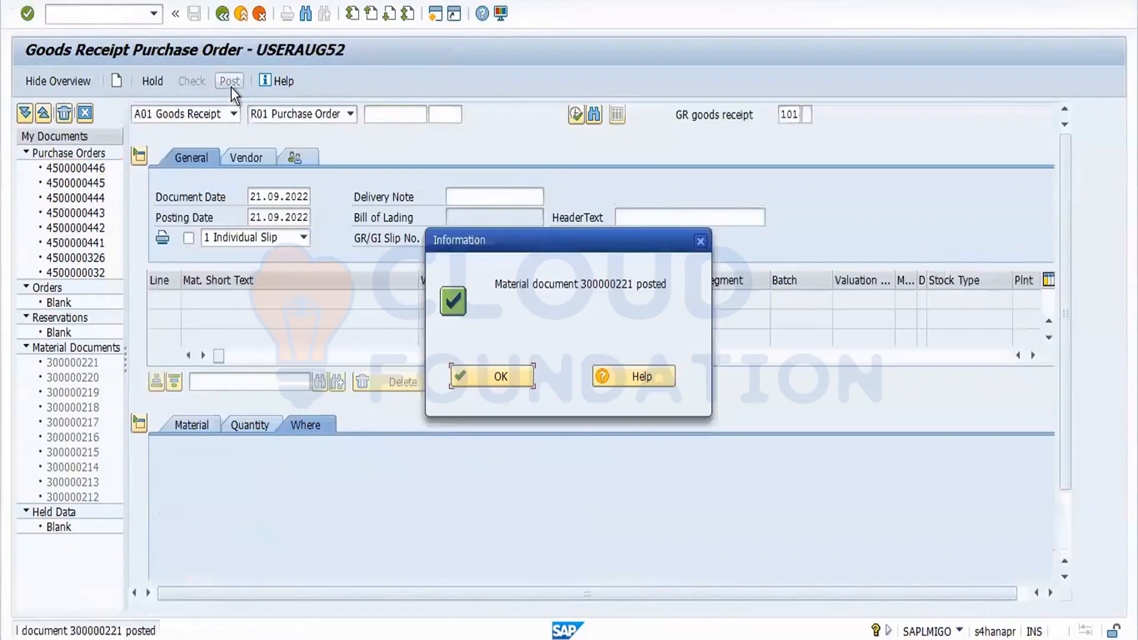
left_click(485, 379)
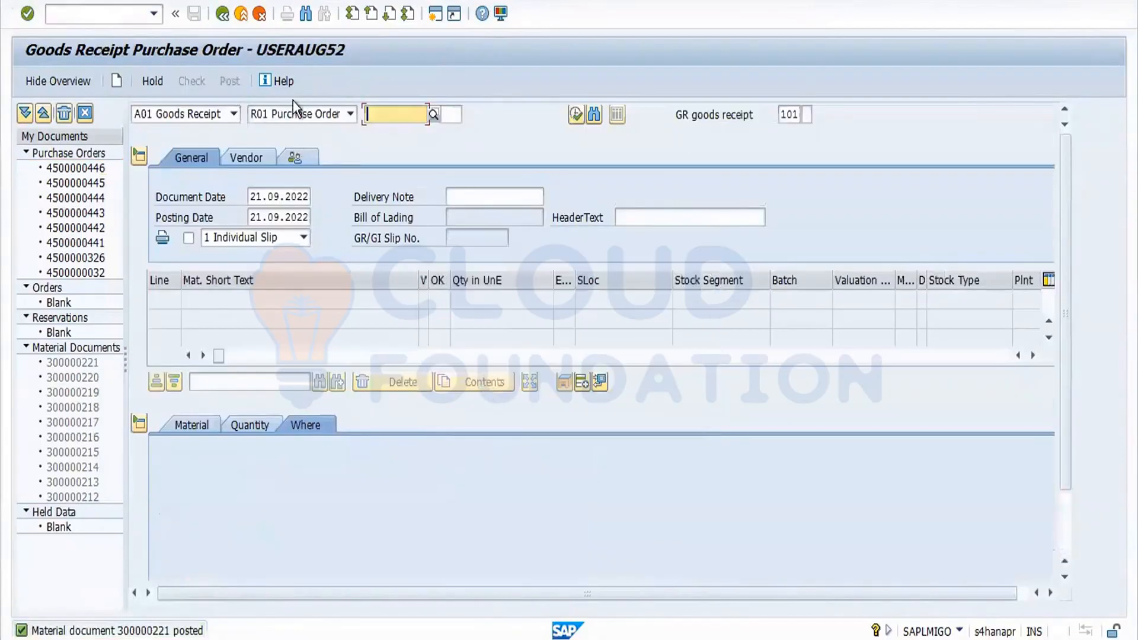
Display the posted material document 300000221 and open the material's stock overview.
left_click(233, 114)
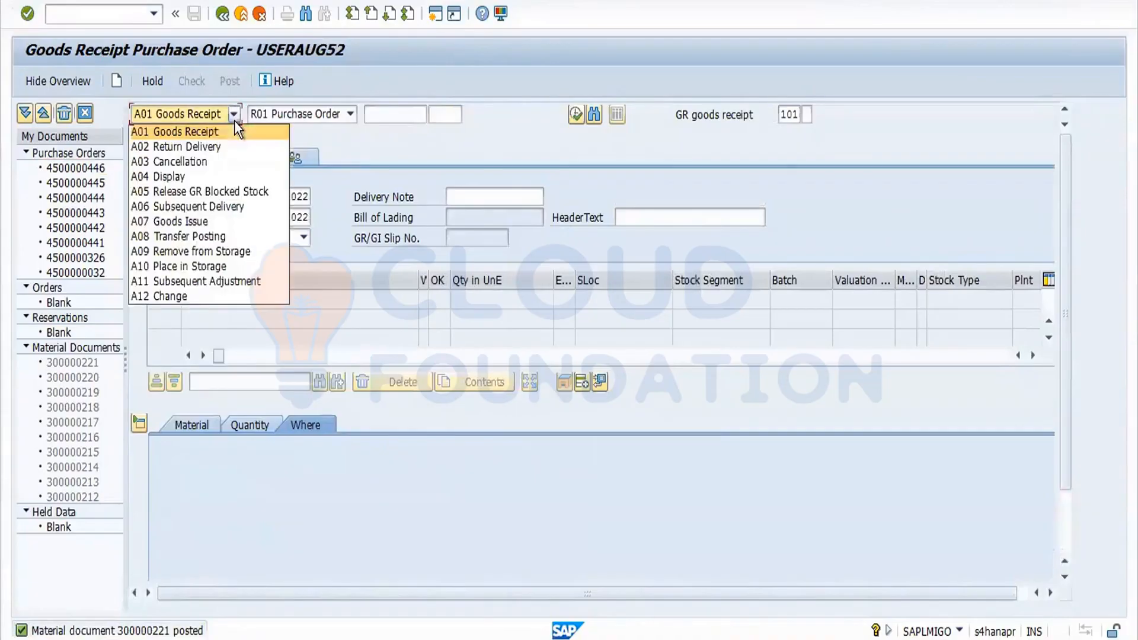
left_click(196, 177)
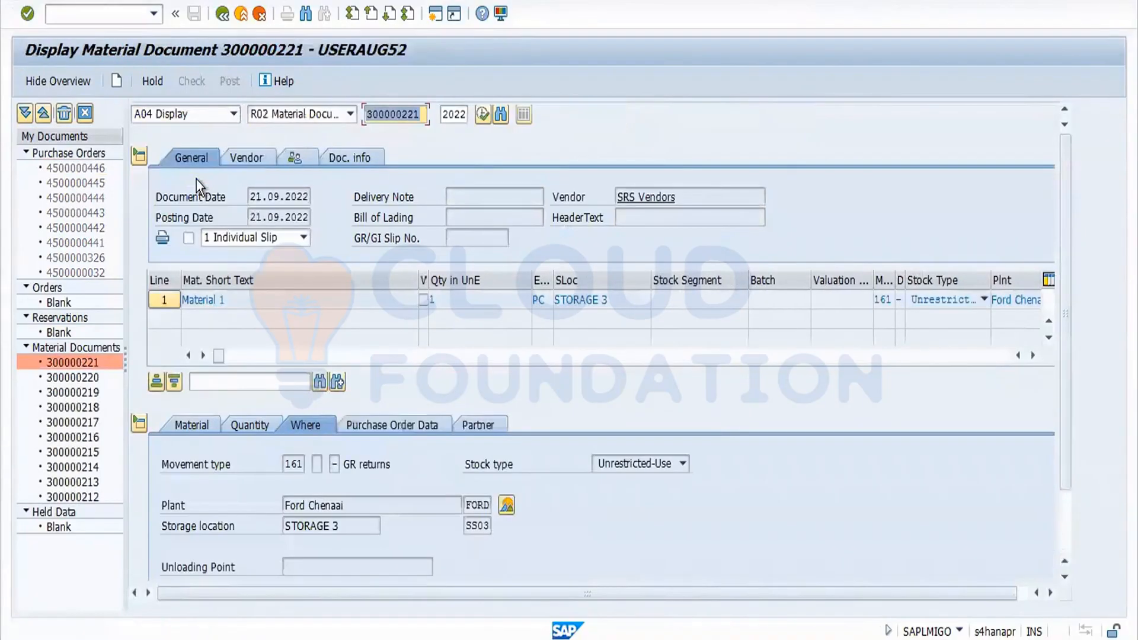
left_click(506, 506)
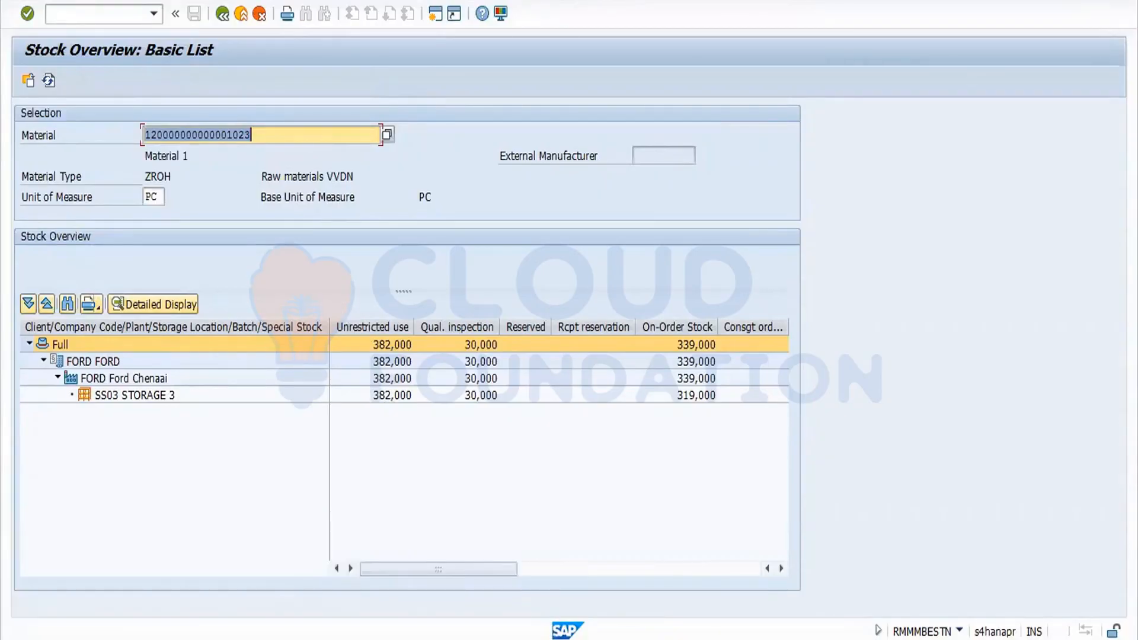
Switch to the Word notes and add lines "Retuns -161" and "Cancelation – 122" under the reversal notes.
key("super+d")
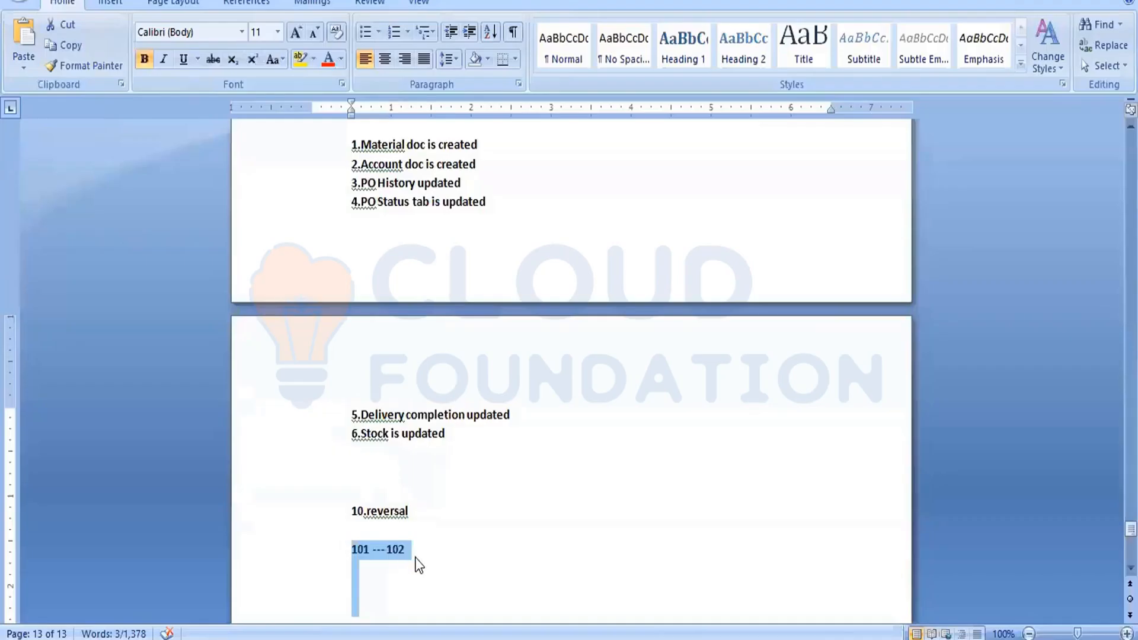
left_click(416, 556)
key("Return")
key("Return")
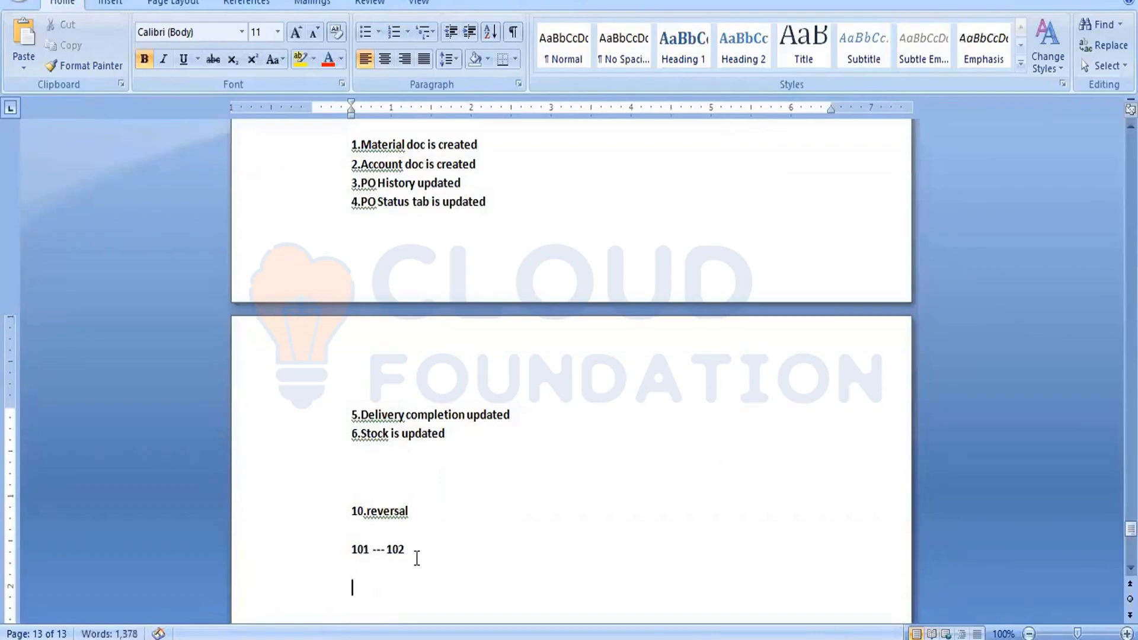
type("Retuns -161")
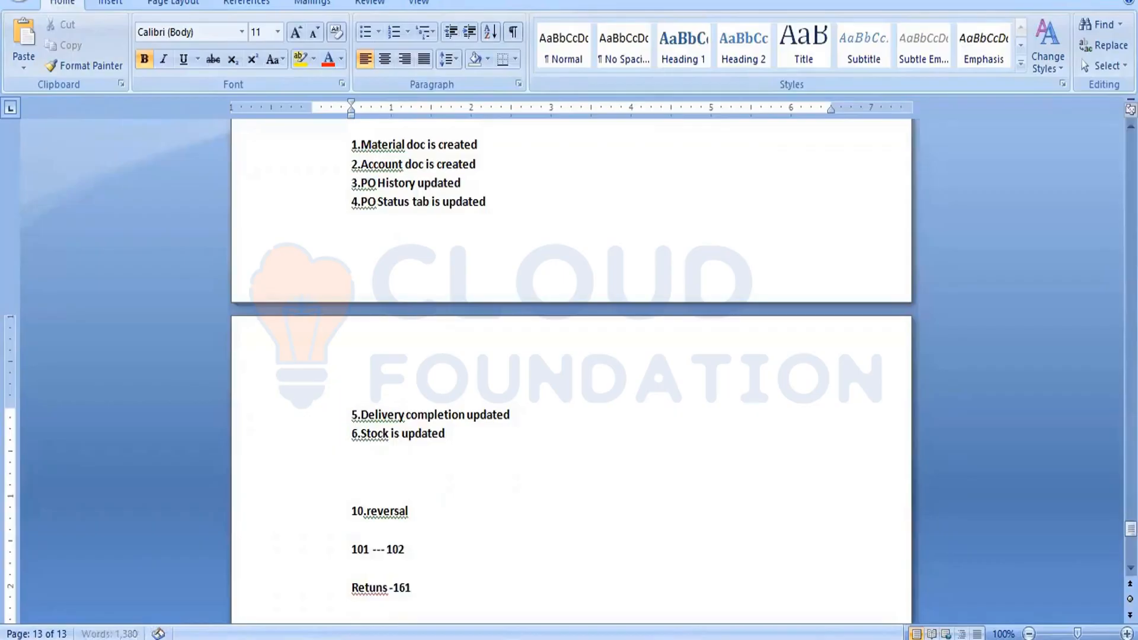
key("Return")
type("Cancelation - 122")
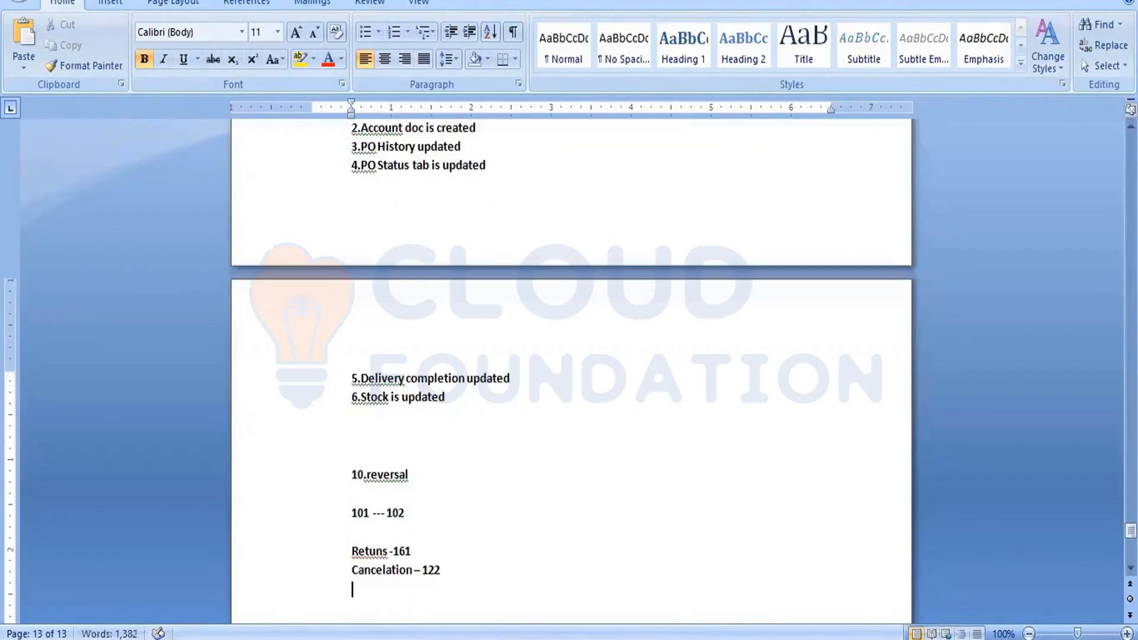
key("Return")
Add a heading "11. Stock Movmetns" followed by the line "UR ----QTY ----BLK".
type("11. Sto")
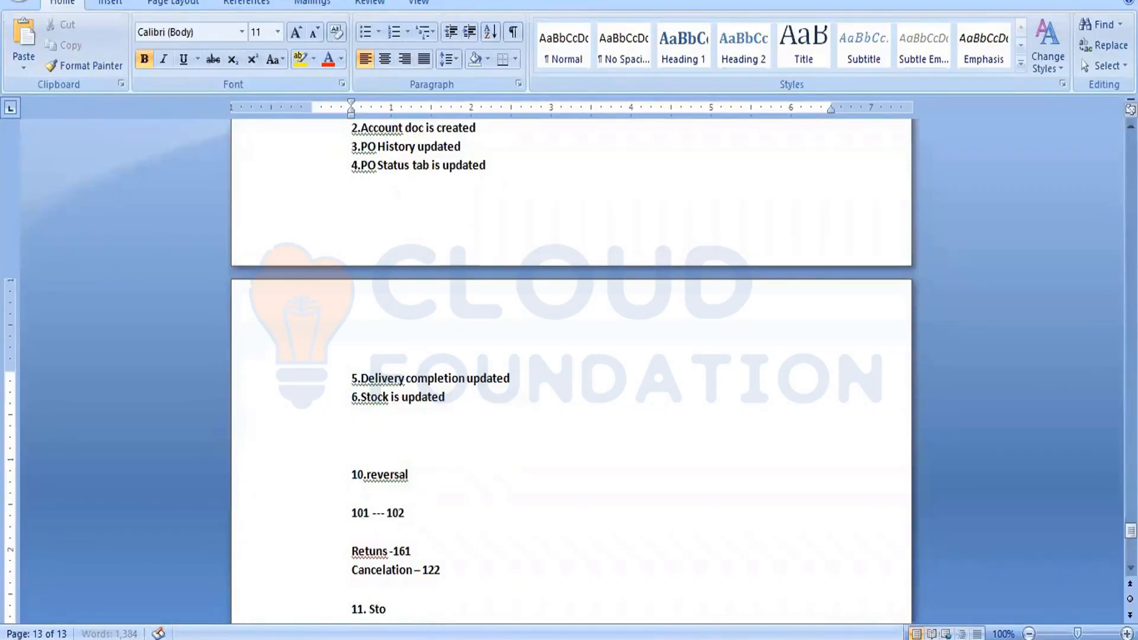
type("ck Movmetns")
key("Return")
key("Return")
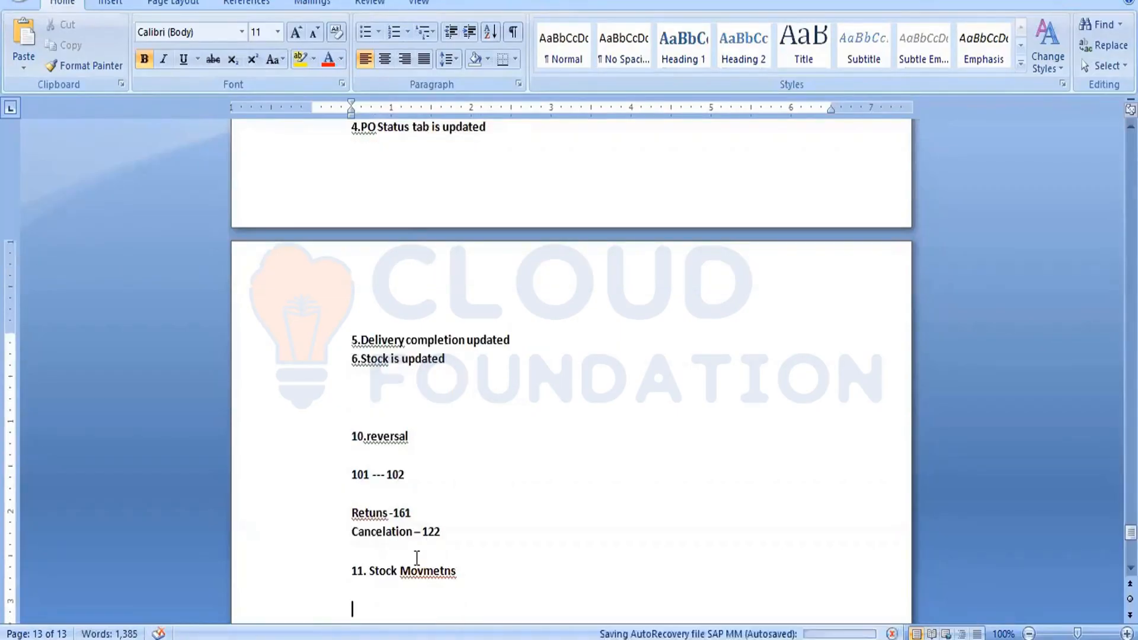
type("UR -")
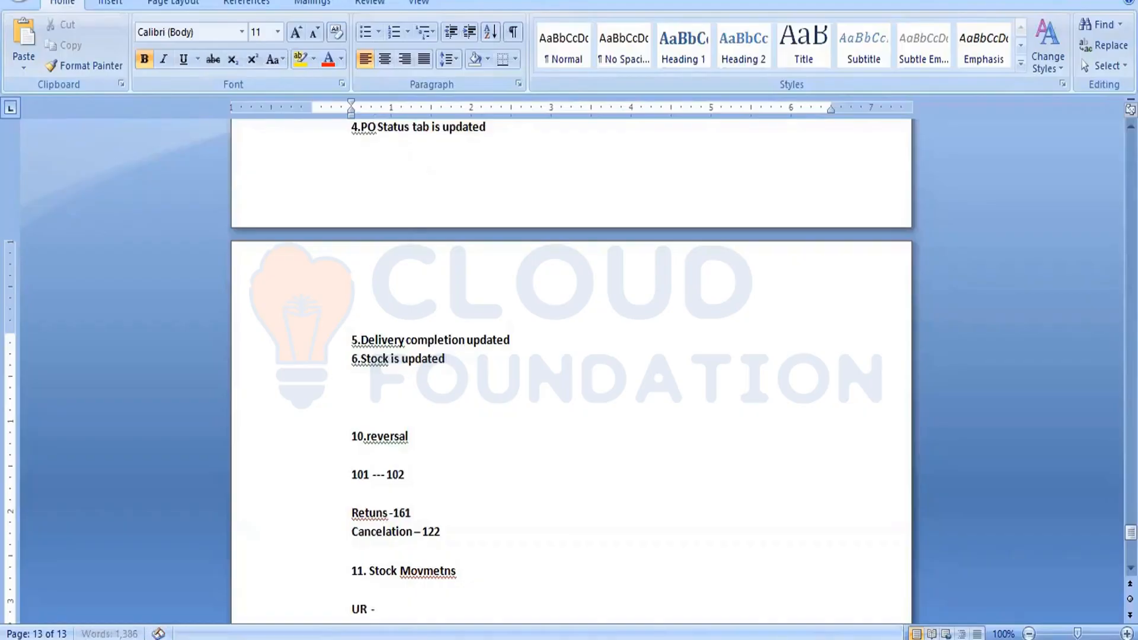
type("---QTY ----BLK")
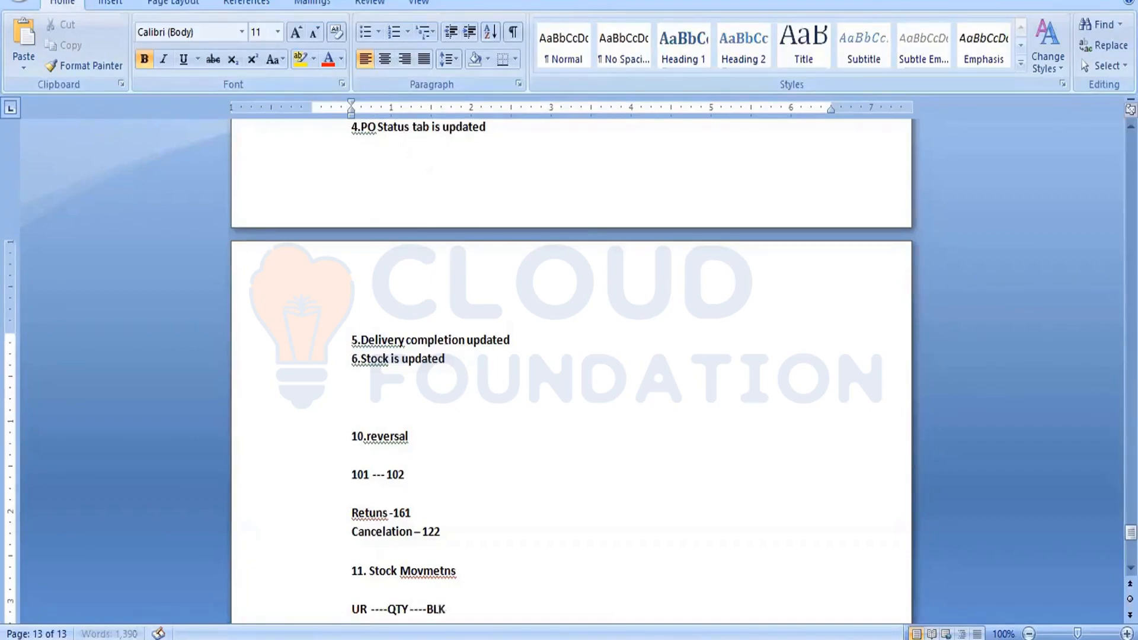
key("Return")
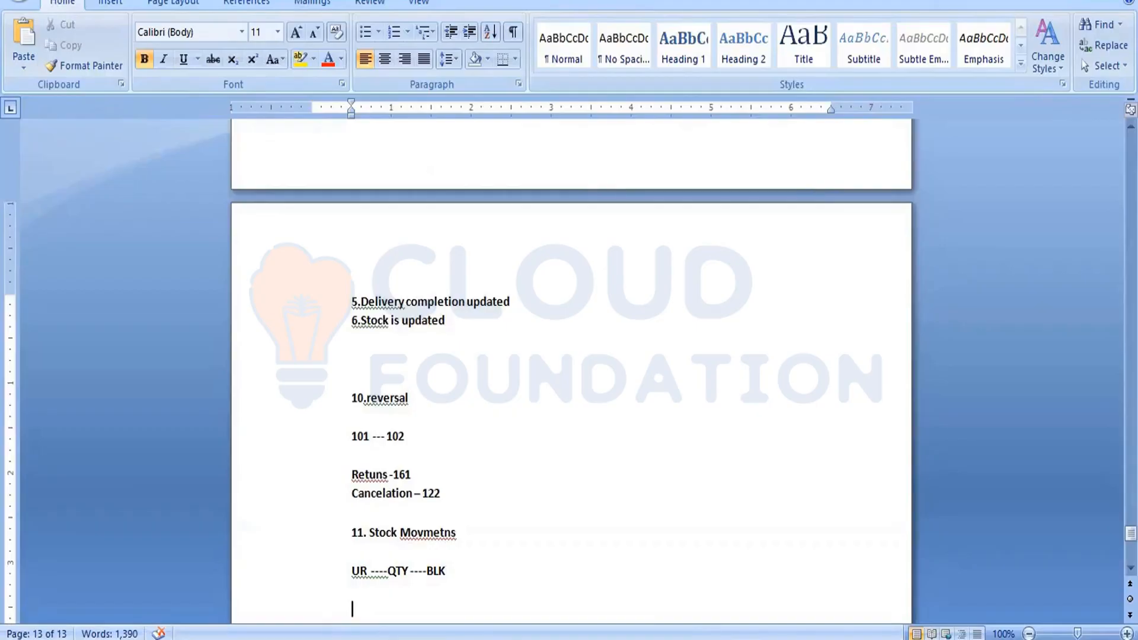
Add the note lines "QI –UR –321" and "UR-QI –322".
type("QI")
type(" --")
type(" UR ")
type("--321")
key("Return")
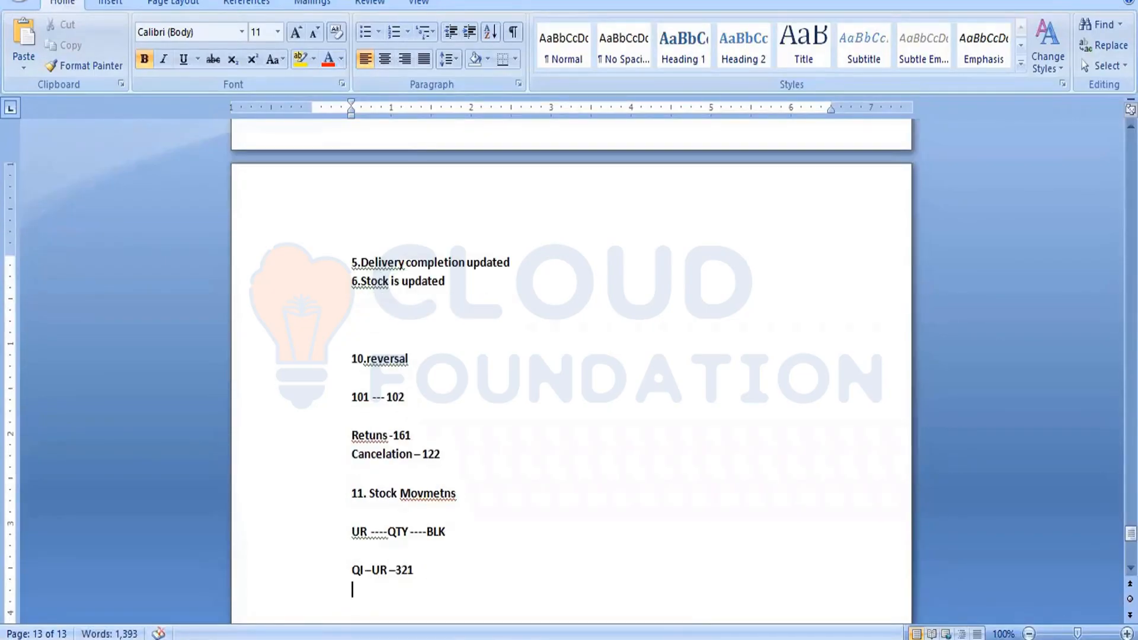
type("UR-QI")
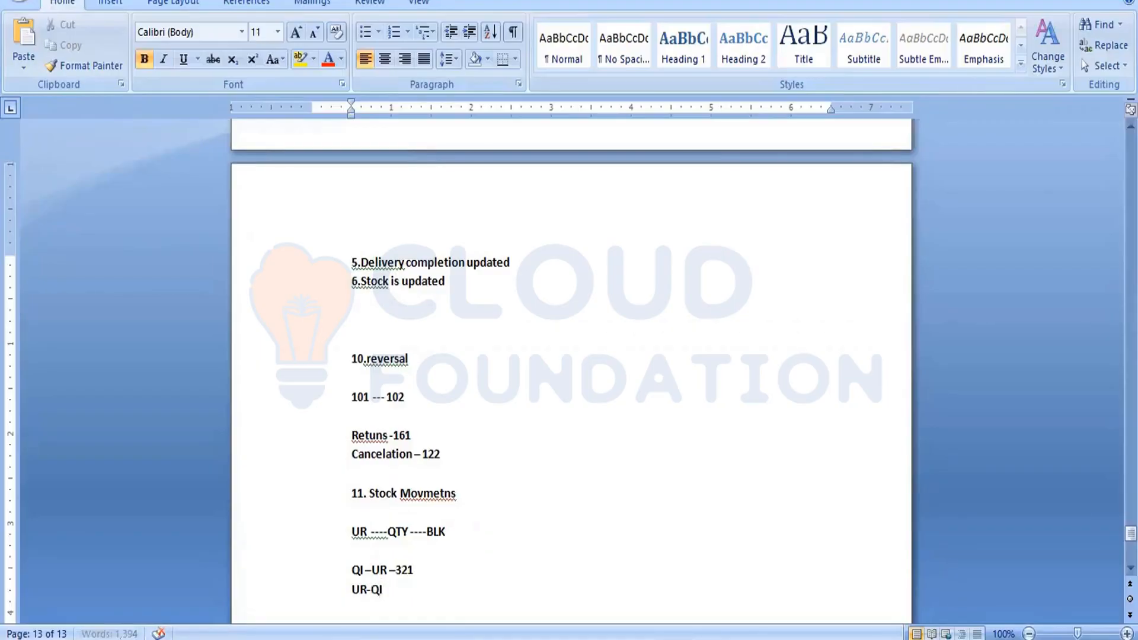
type(" --322")
Add the note lines "QI –BLK –450" and "Blk –QI --349".
type("QI -")
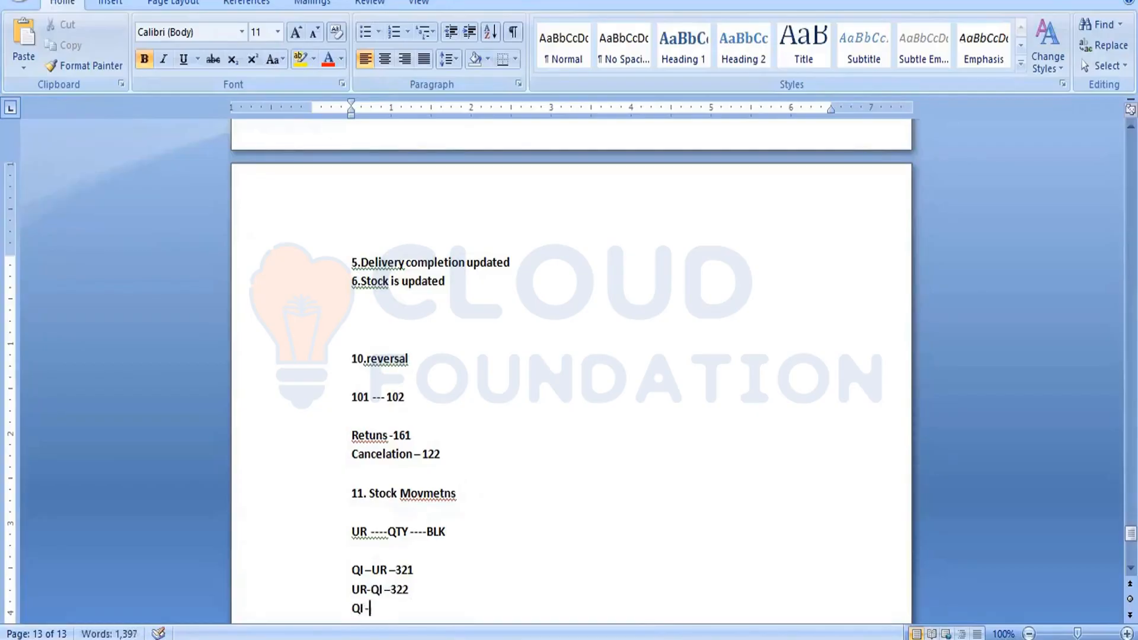
type("BLK --450")
key("Return")
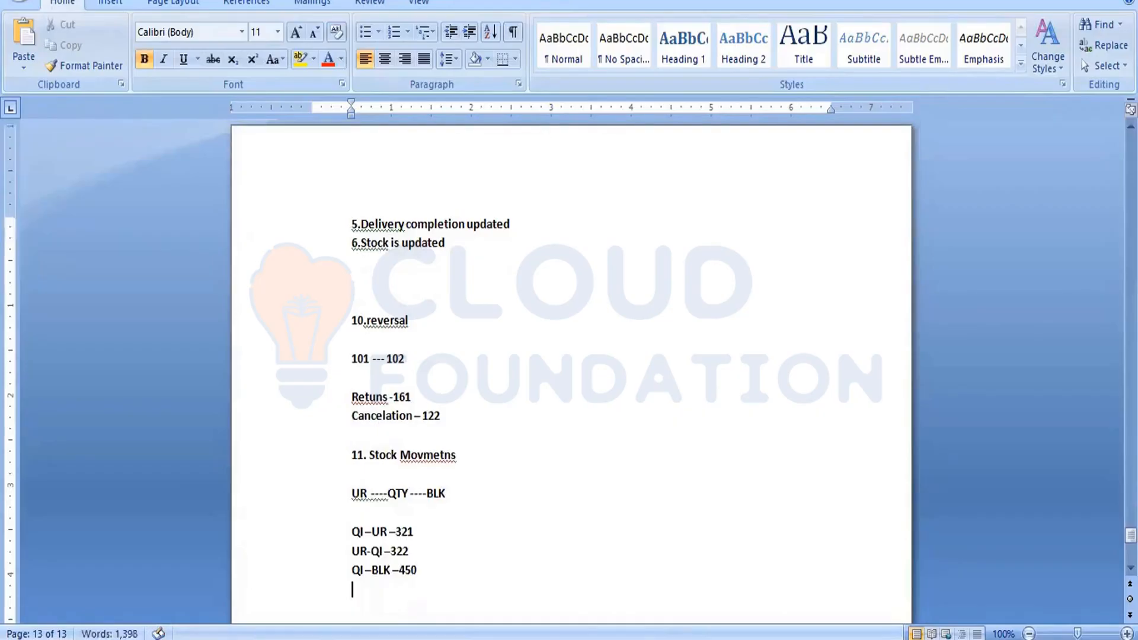
type("Blk --QI --349")
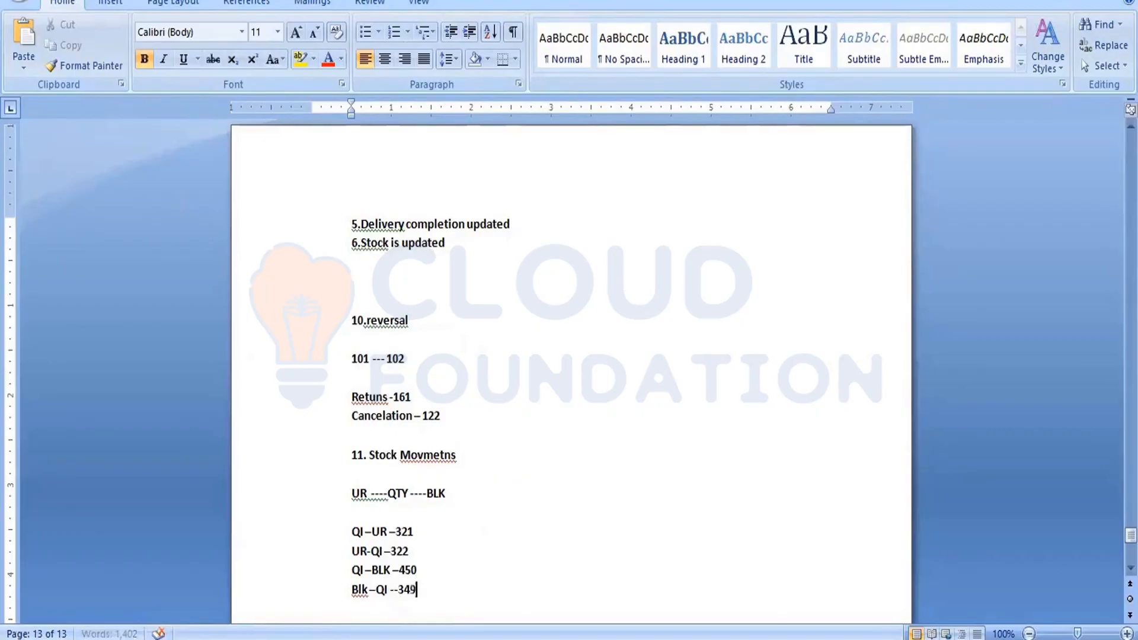
Correct the QI–BLK movement type to 350 and add the note line "UR –BLK –344".
left_click(404, 570)
key("BackSpace")
type("3")
left_click(427, 586)
key("Return")
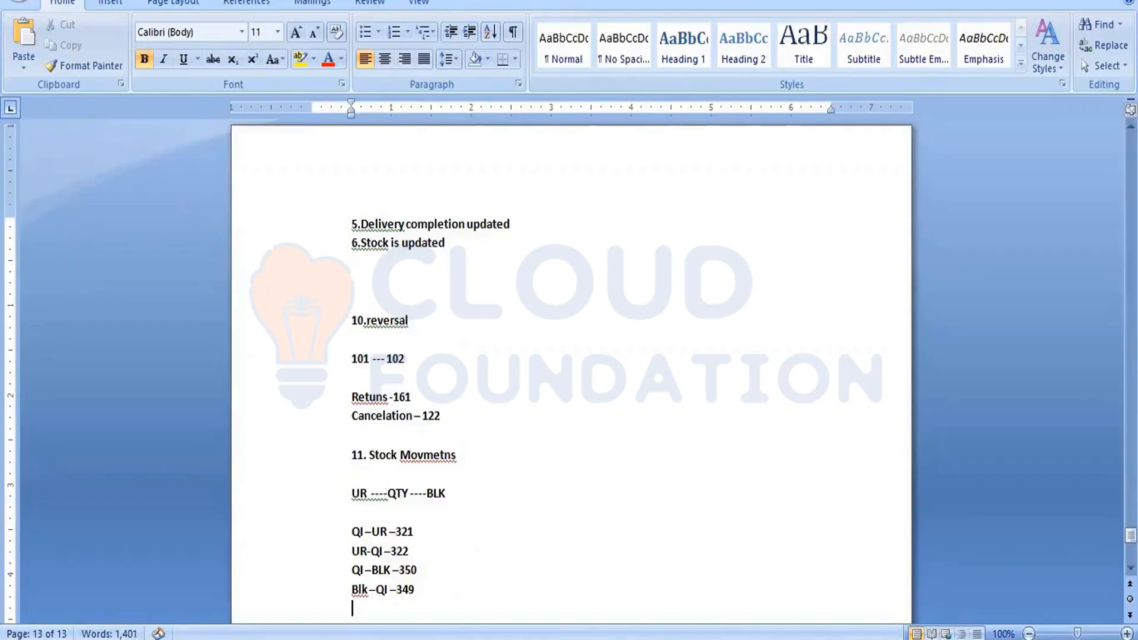
type("UR --BLK --")
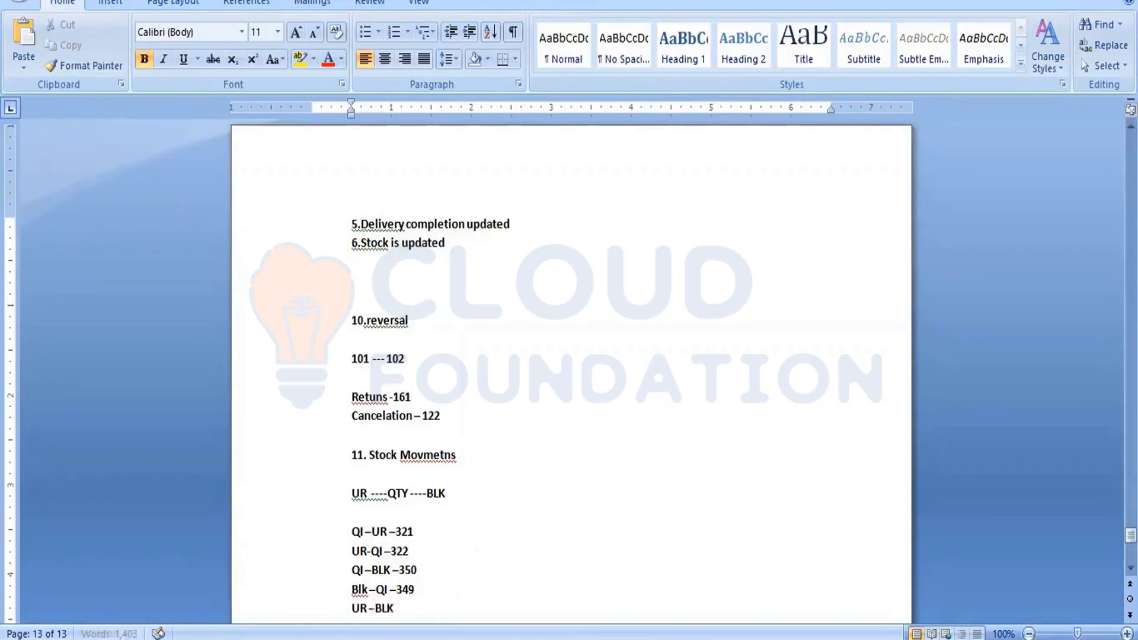
type("344")
key("Return")
Add the note line "BLK –UR –343" below it.
type("BLK")
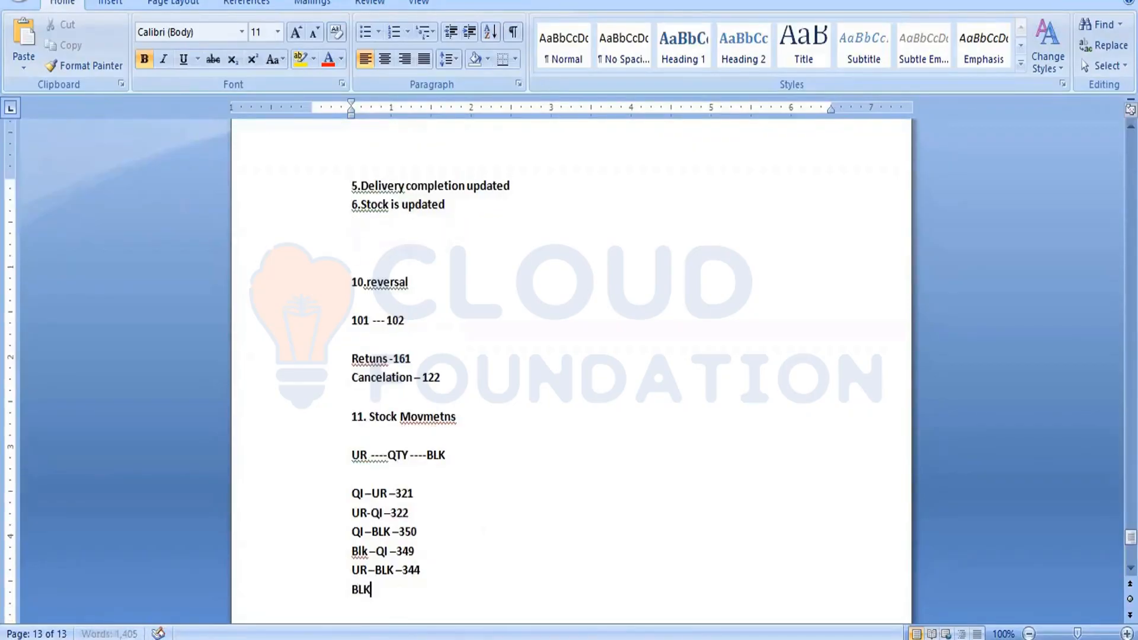
type(" --UR -3")
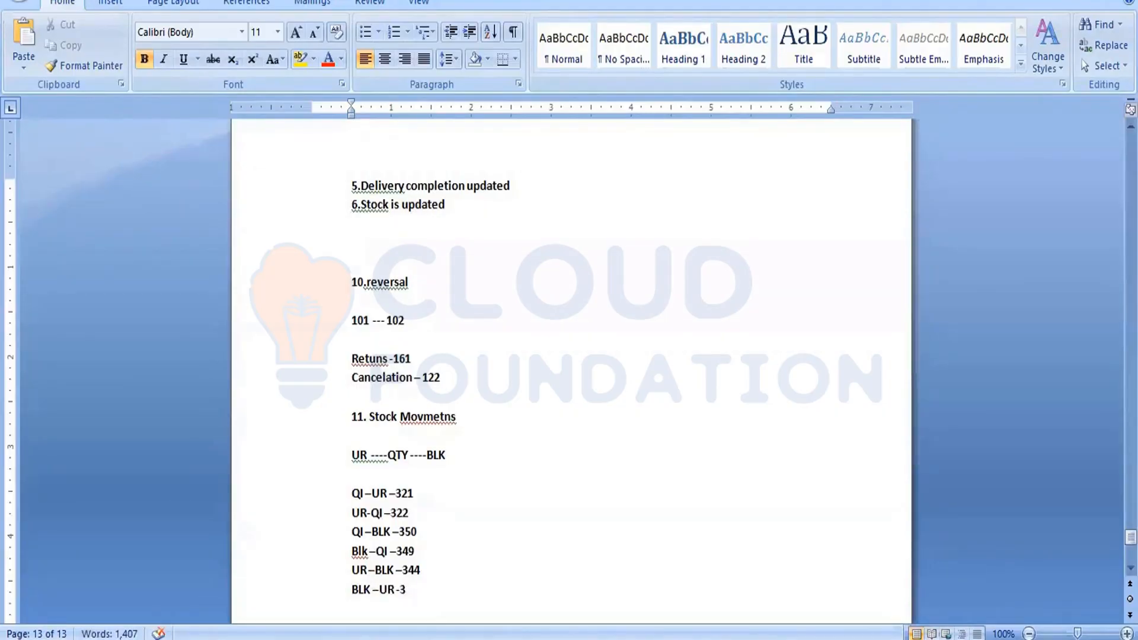
type("43")
left_click_drag(352, 511, 420, 512)
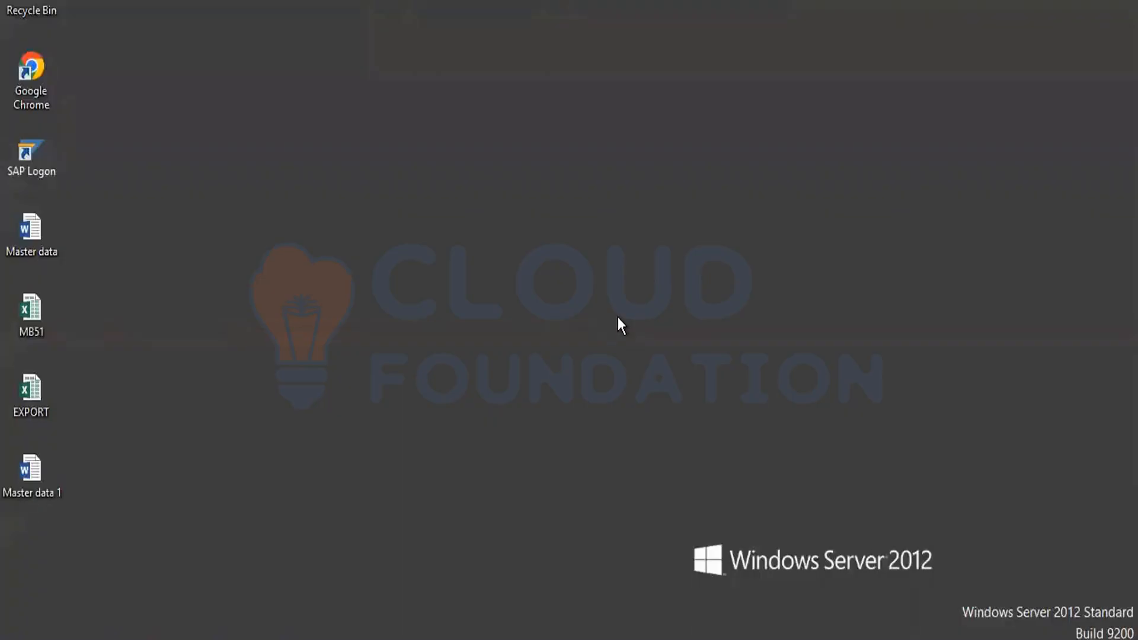
Return to SAP, start MIGO as a Transfer Posting and set movement type 322.
mouse_move(273, 639)
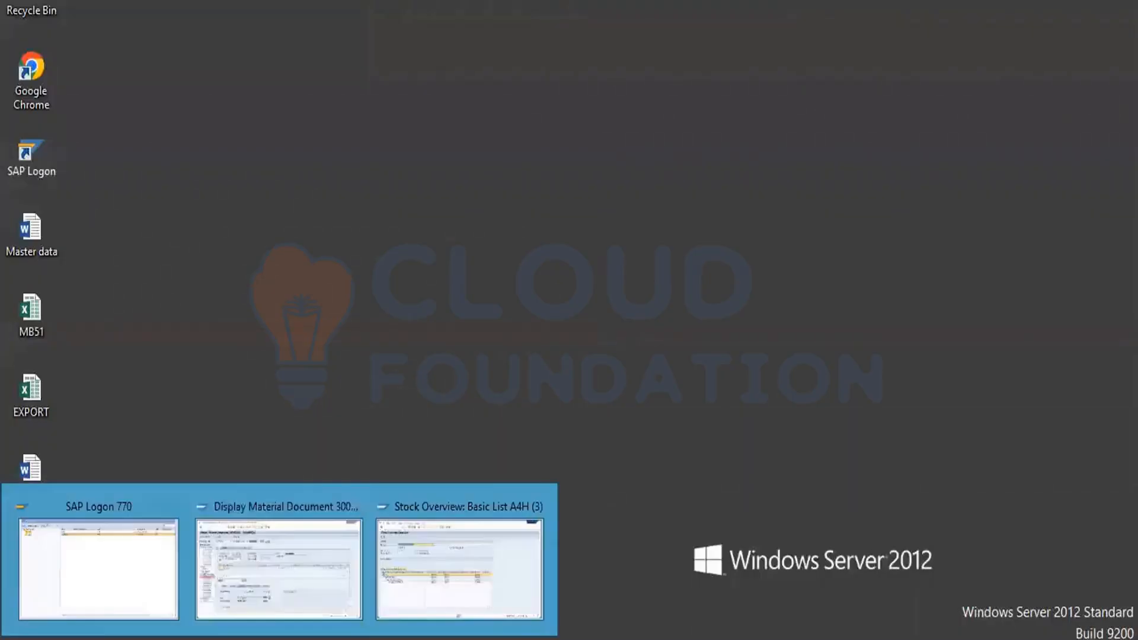
left_click(308, 570)
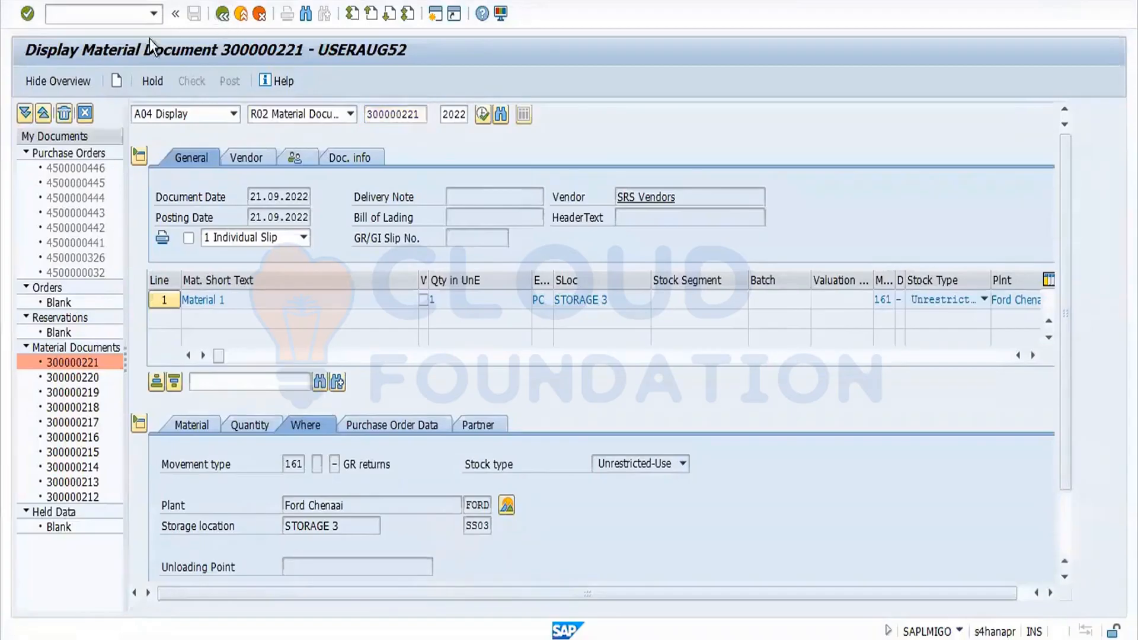
type("migo")
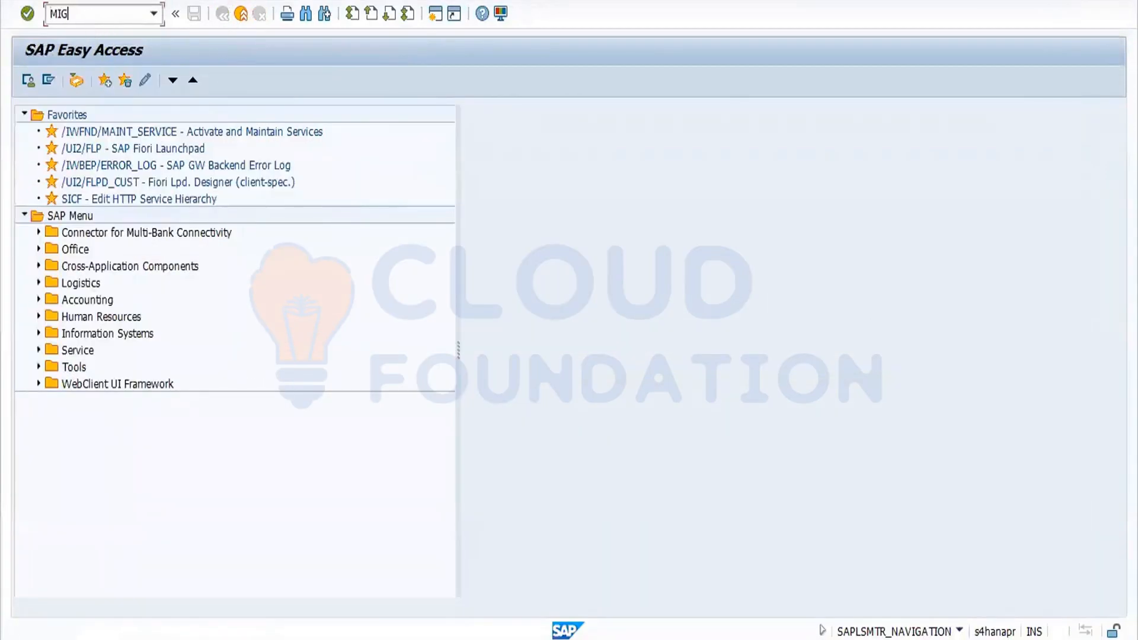
key("Return")
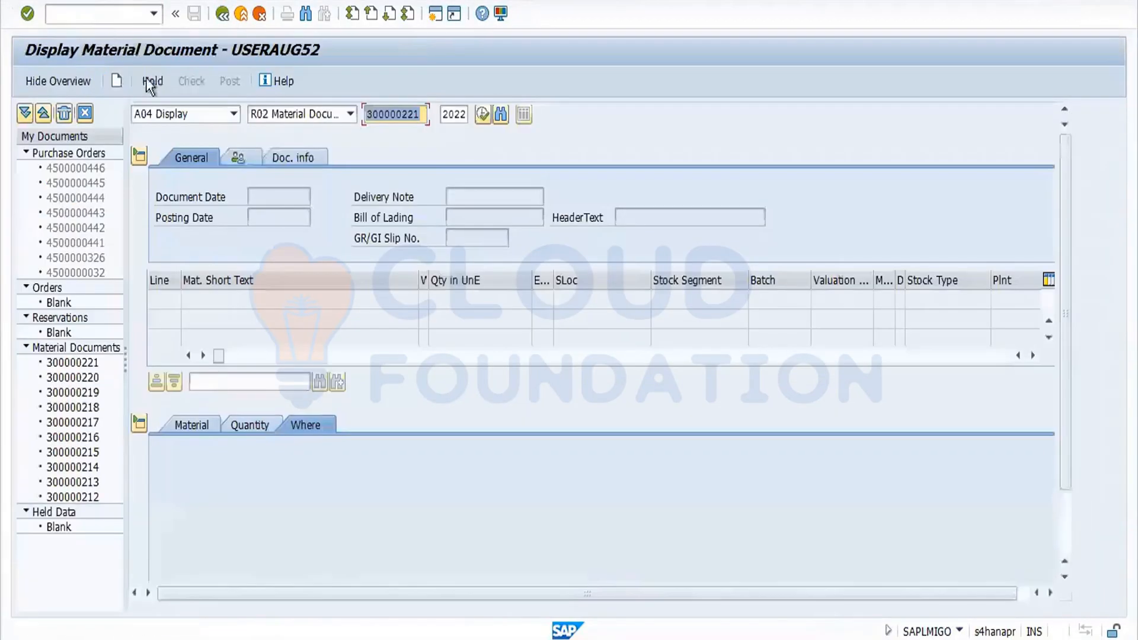
left_click(234, 113)
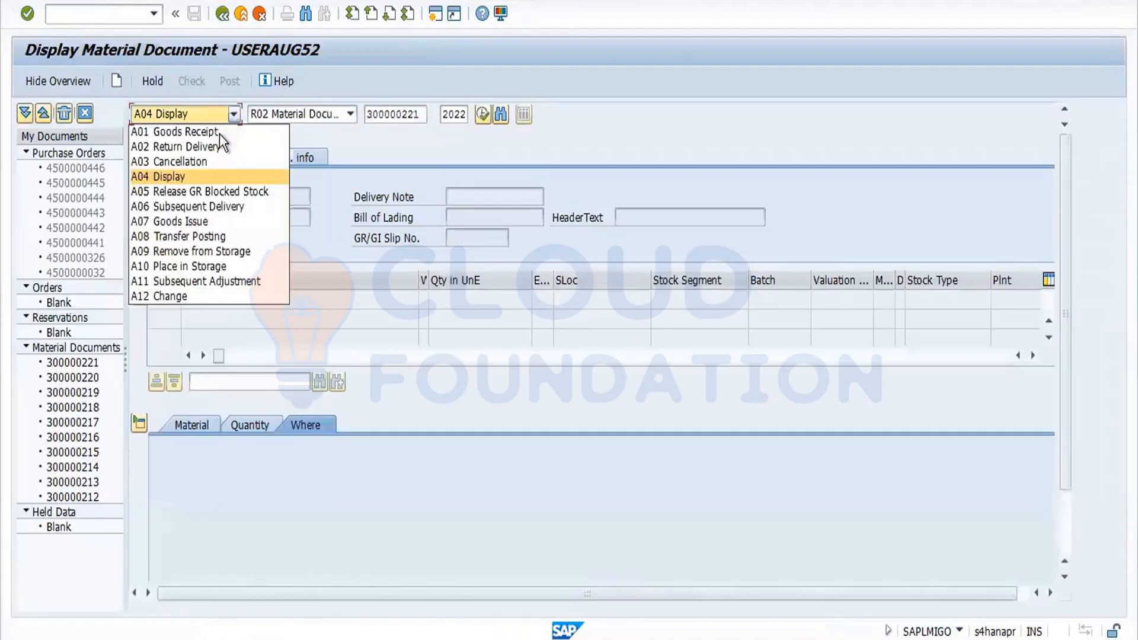
left_click(218, 235)
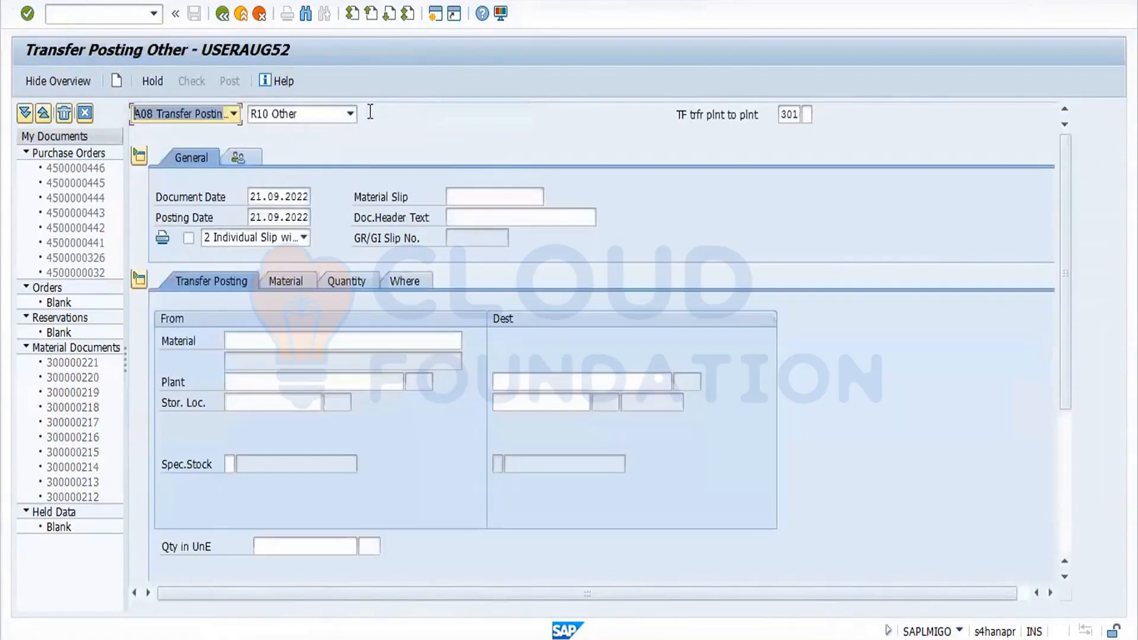
left_click(789, 114)
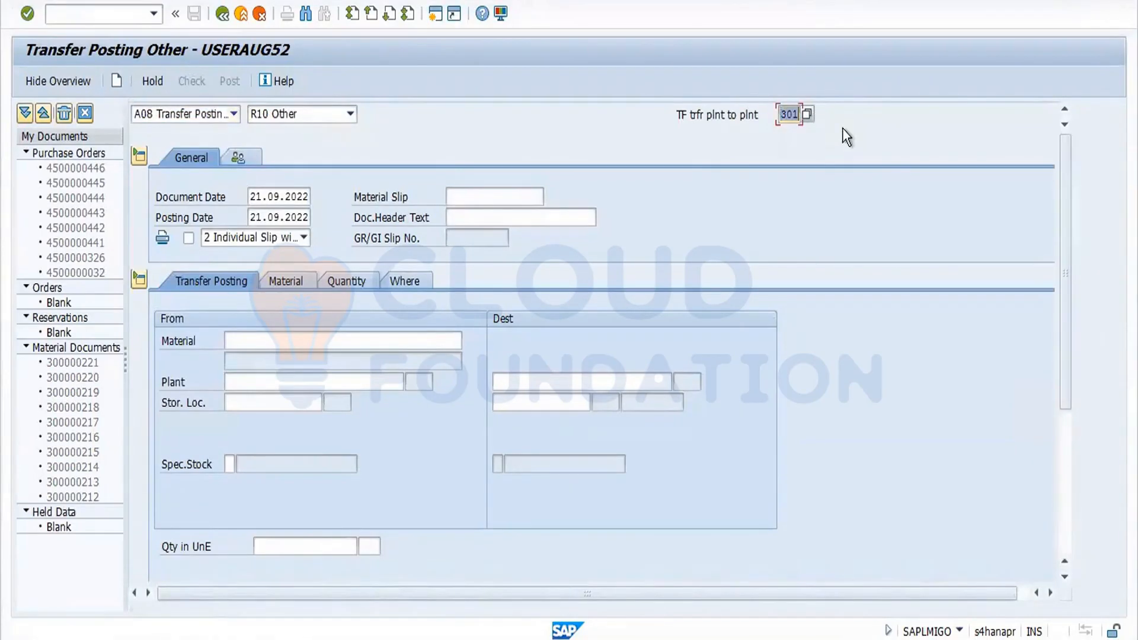
type("322")
key("Return")
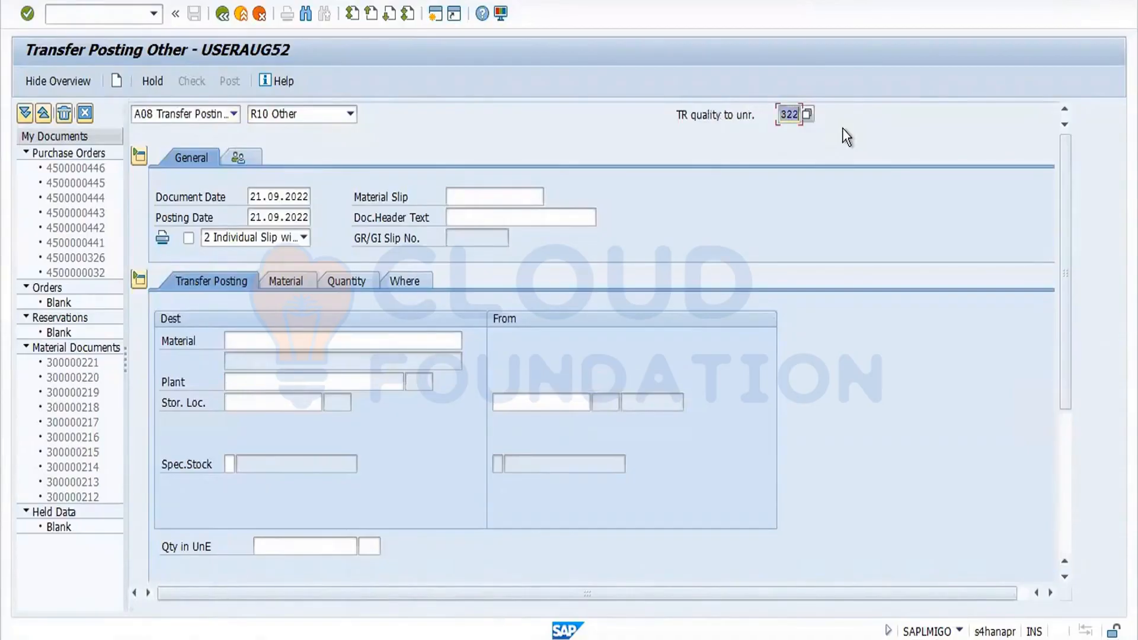
Copy the material number from the stock overview and enter it as the transfer's material.
left_click(363, 347)
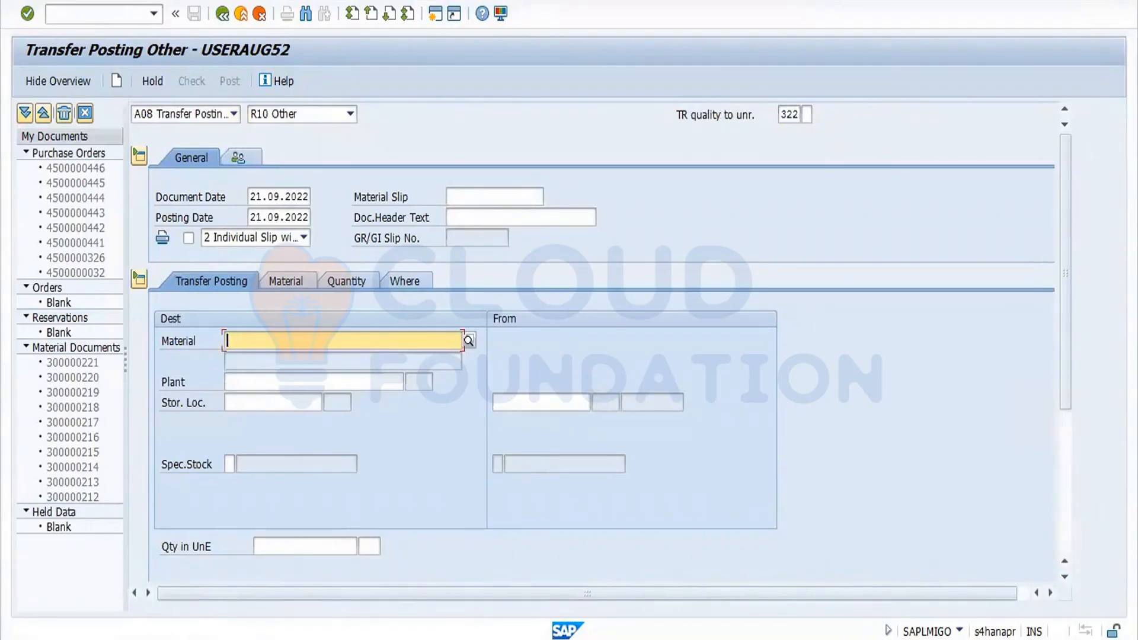
left_click(278, 639)
left_click(453, 581)
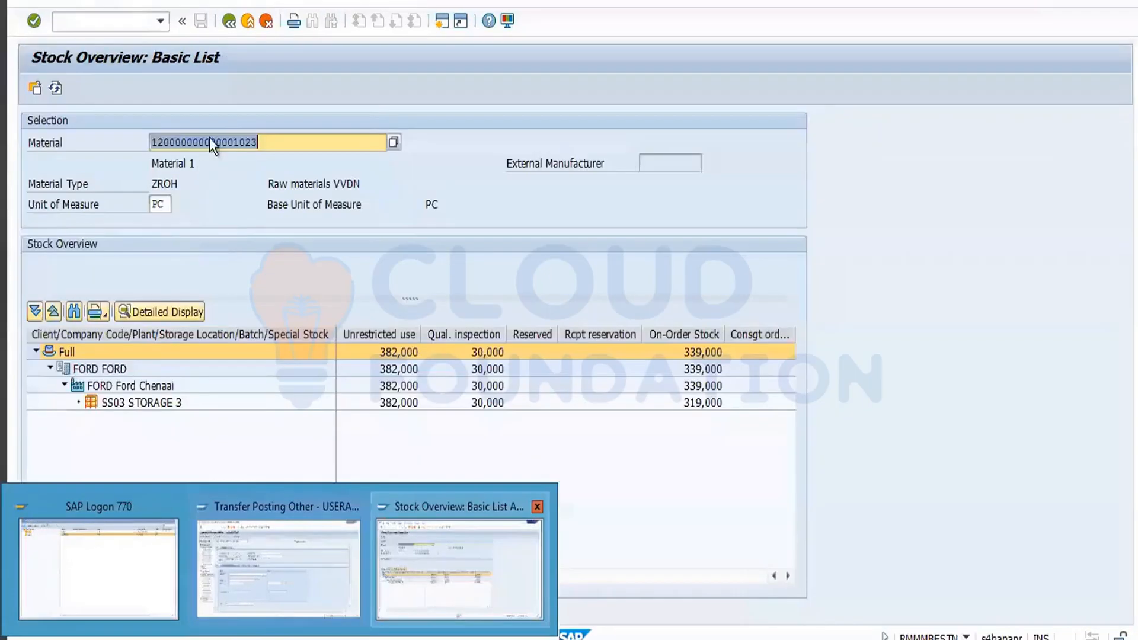
left_click_drag(261, 137, 94, 147)
key("ctrl+c")
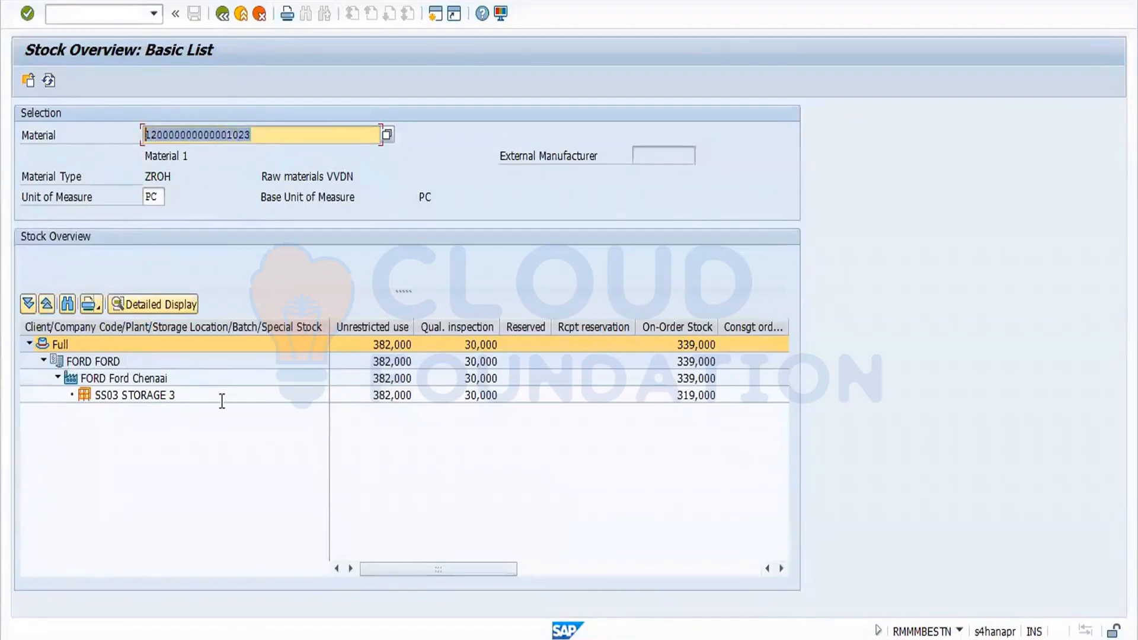
key("alt+Tab")
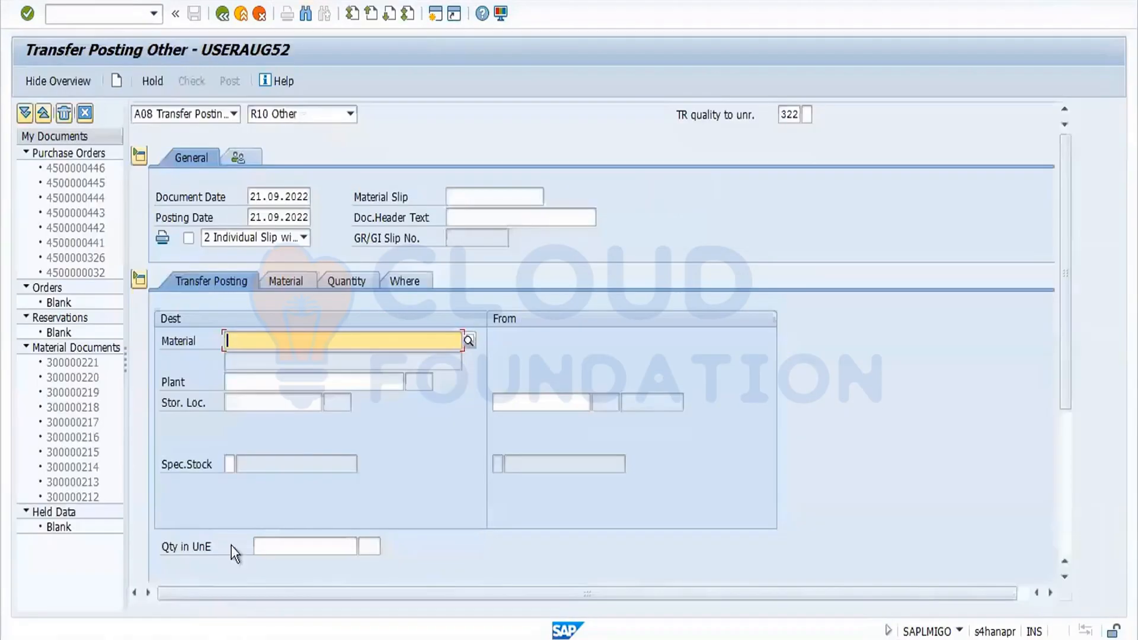
key("ctrl+v")
left_click(275, 390)
key("Return")
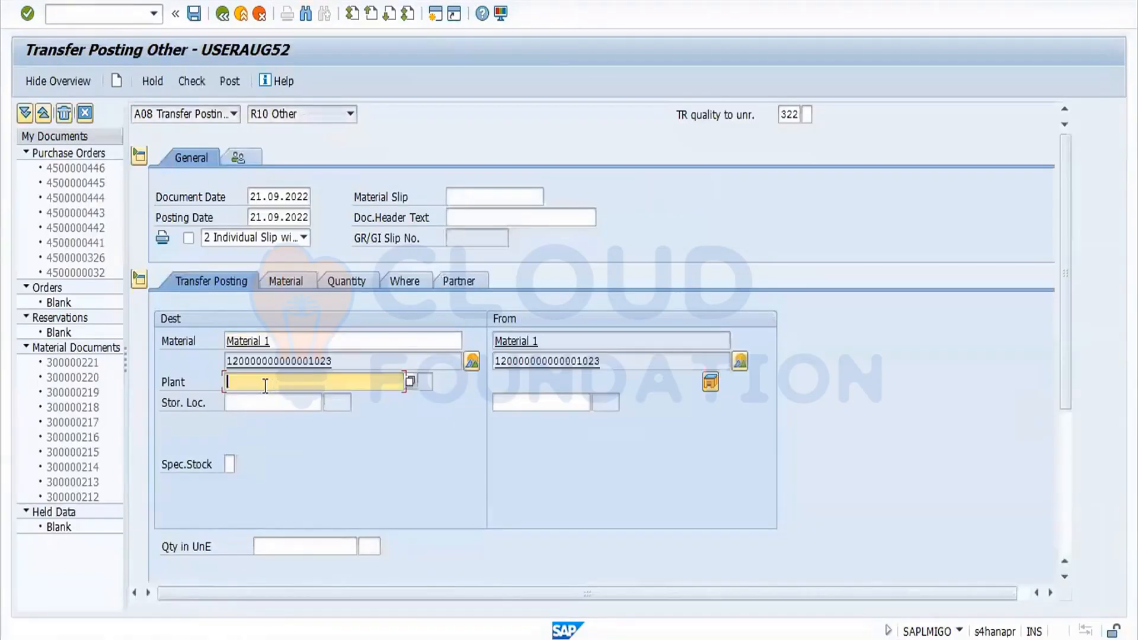
Enter plant FORD and storage location SS03 for the transfer.
type("FORD")
key("Return")
left_click(269, 403)
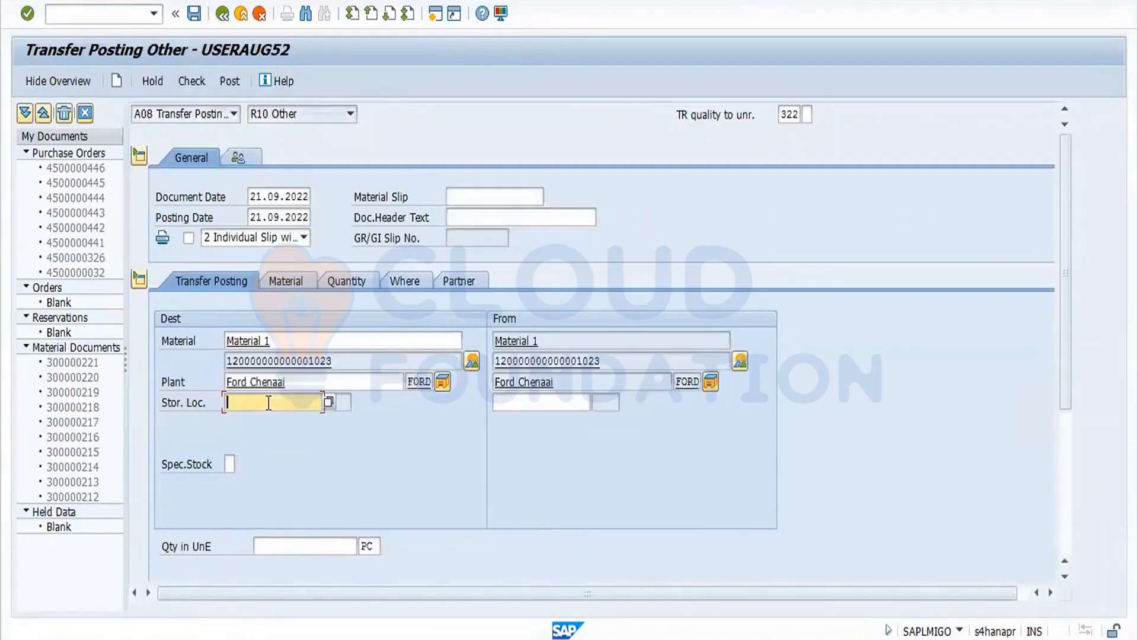
type("SS03")
key("Return")
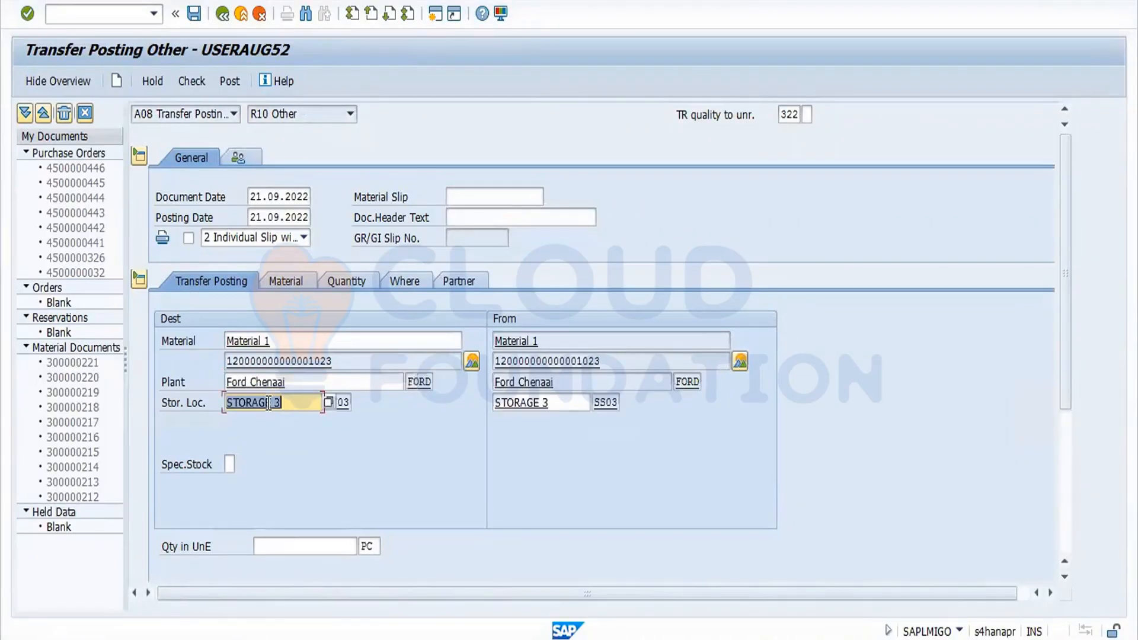
Set the quantity to 10 PC and check the transfer document.
left_click(279, 547)
type("10")
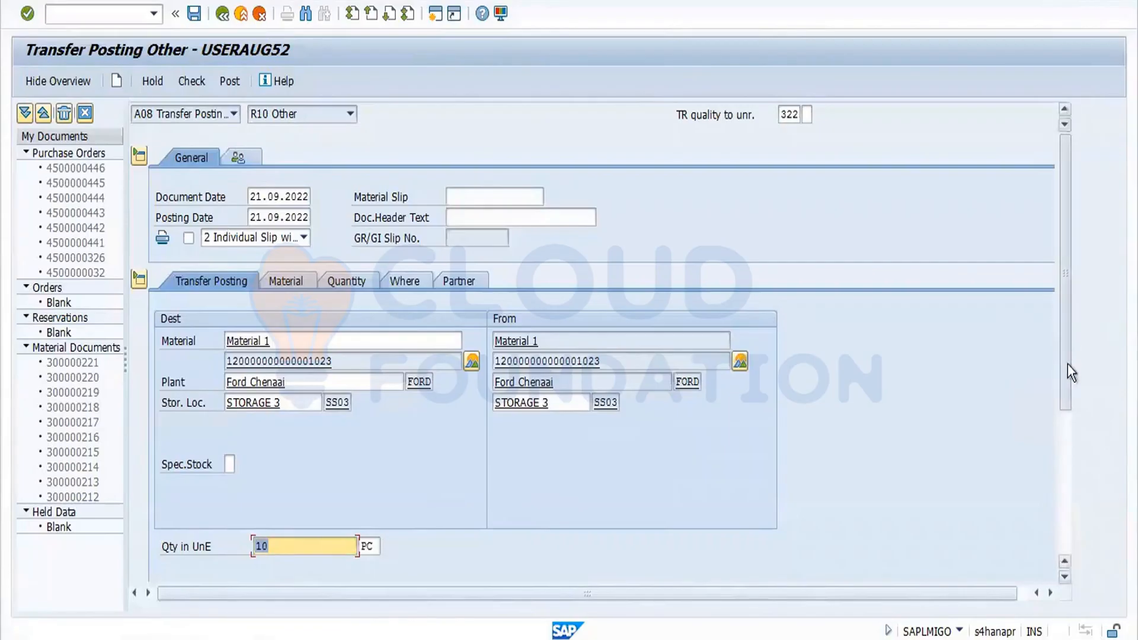
scroll(1069, 372, "down", 5)
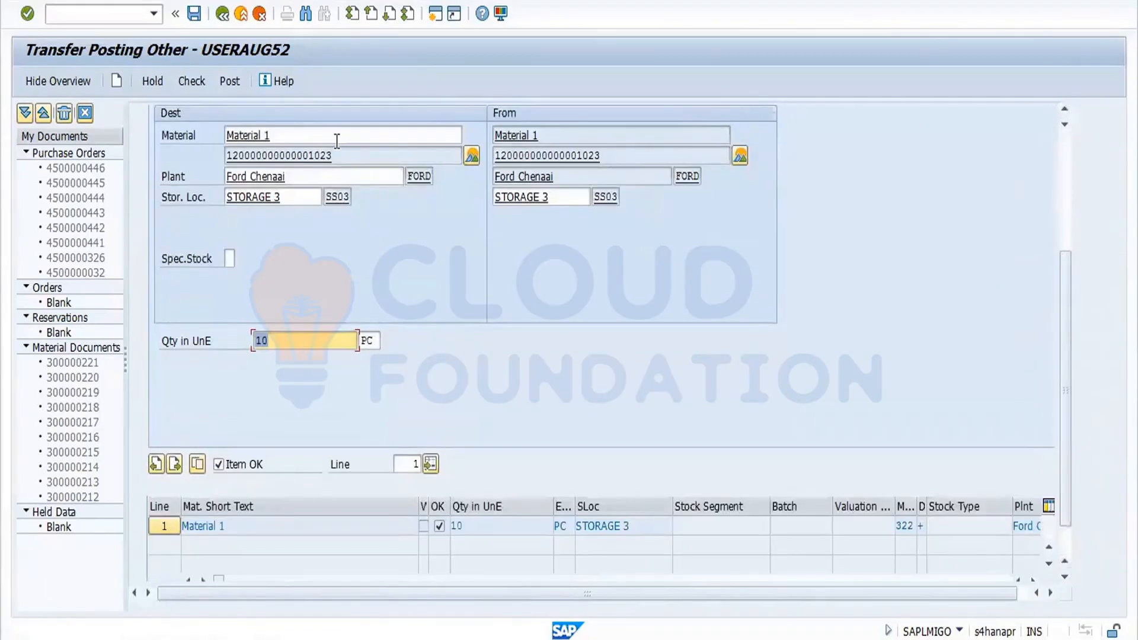
left_click(187, 84)
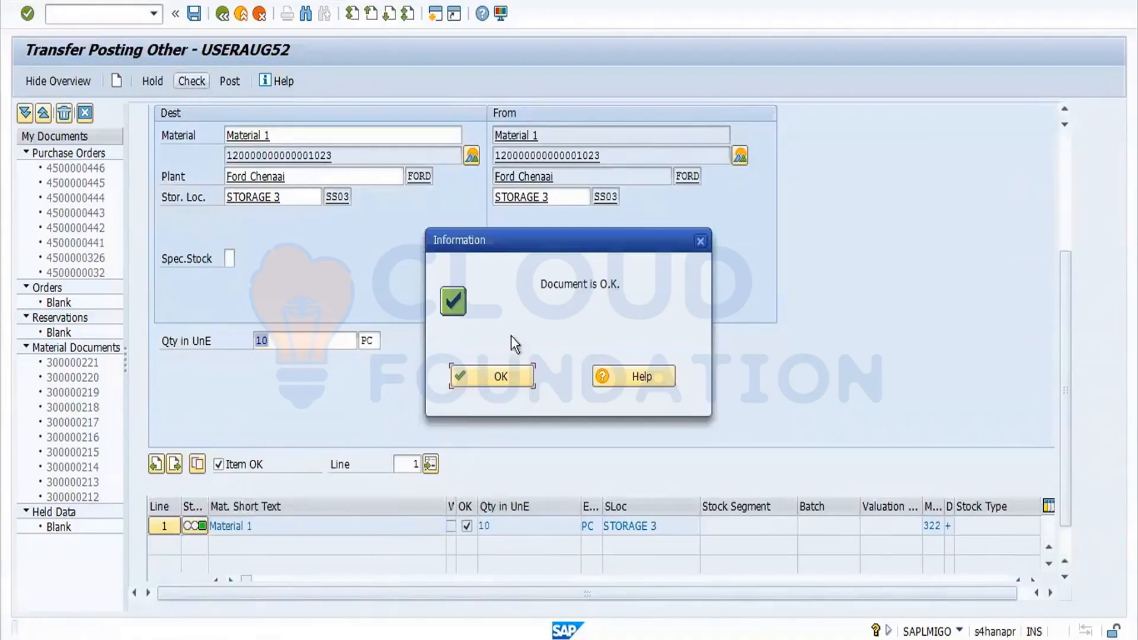
left_click(512, 376)
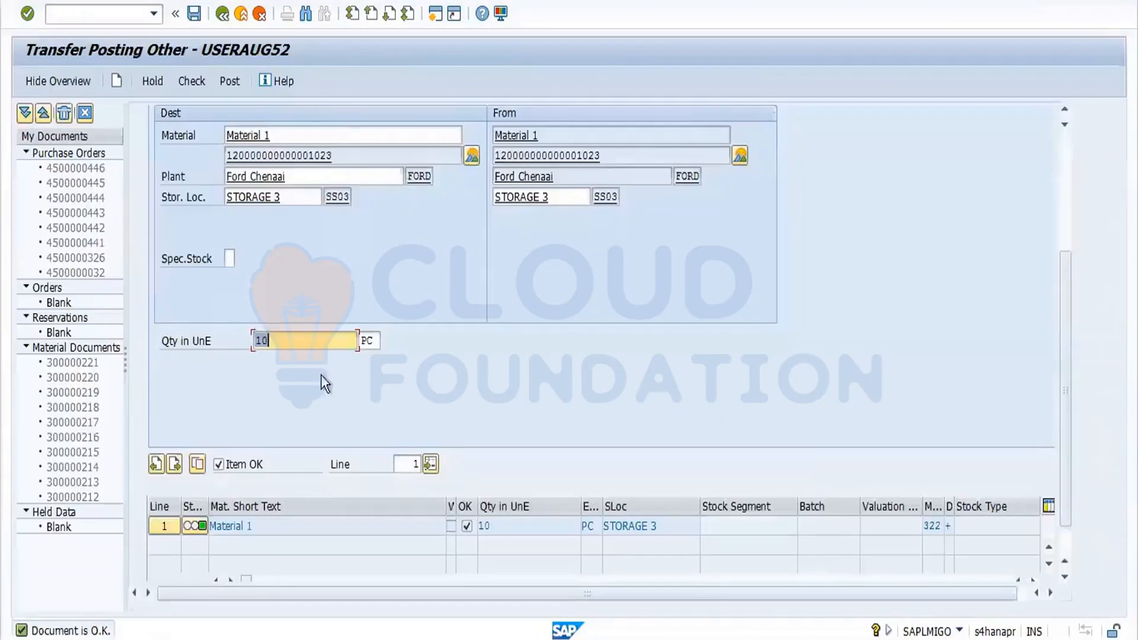
Post the 322 transfer posting and refresh the material's stock overview.
left_click(230, 82)
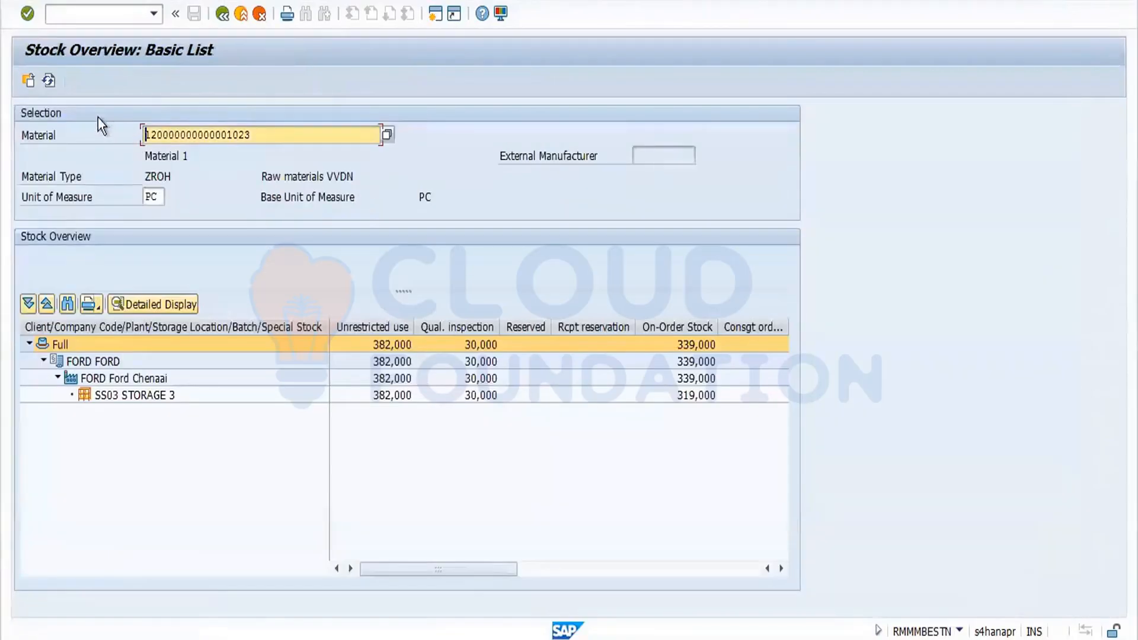
left_click(48, 82)
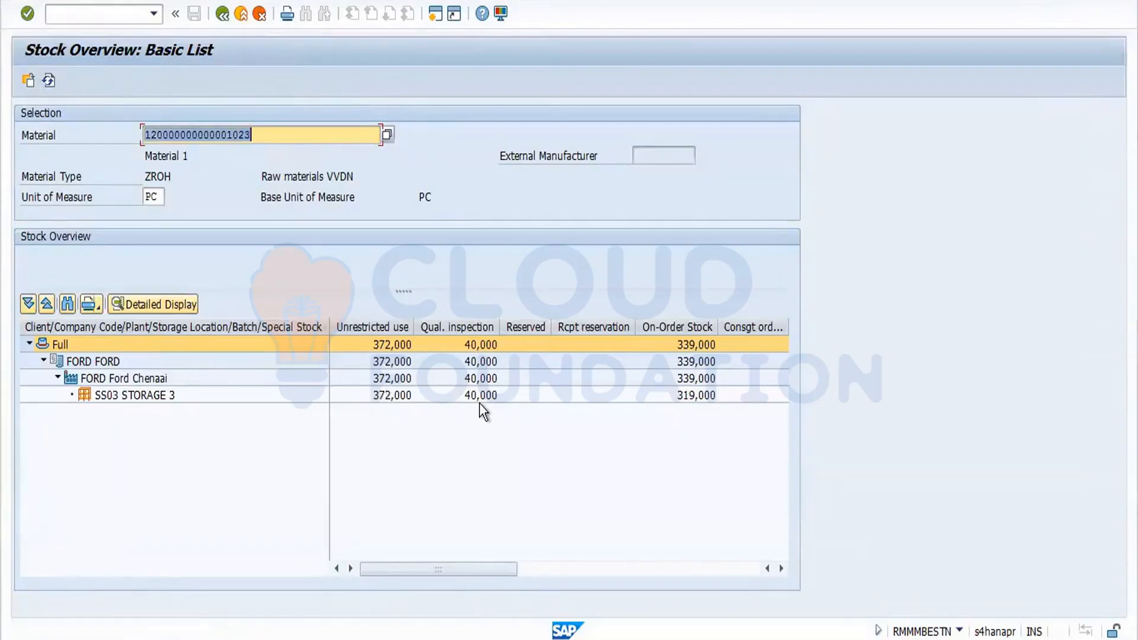
key("F10")
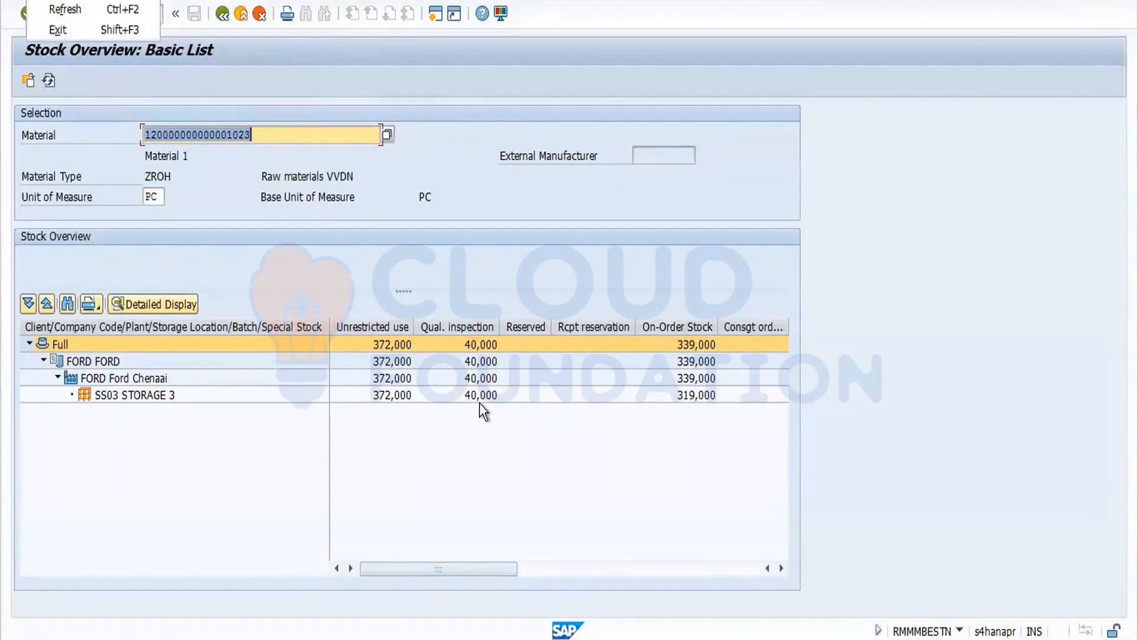
key("Escape")
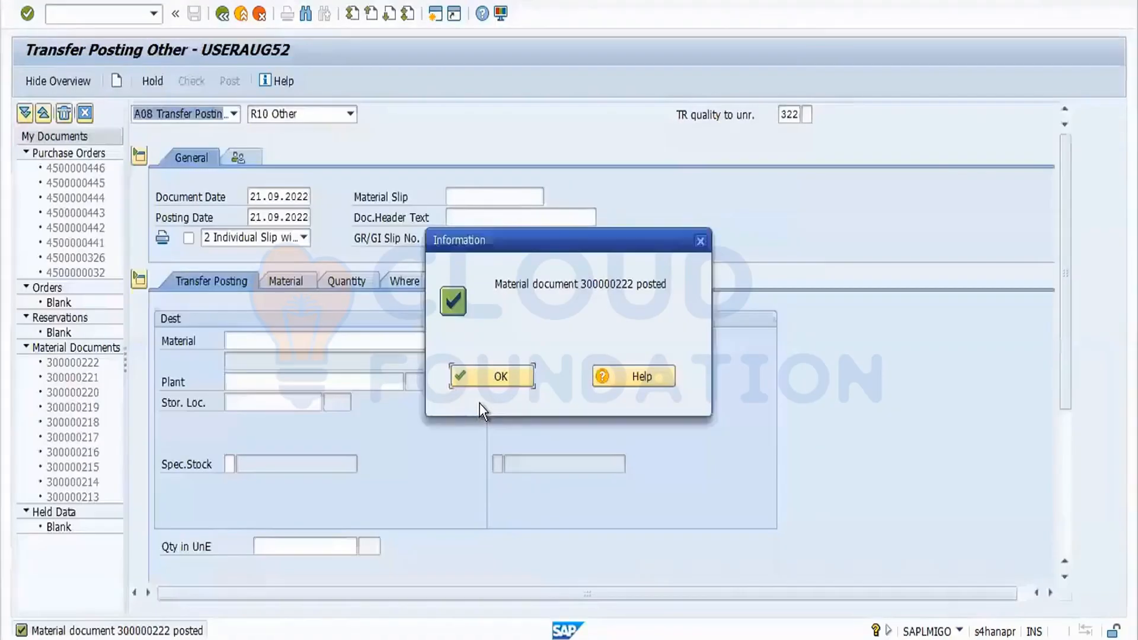
left_click(508, 383)
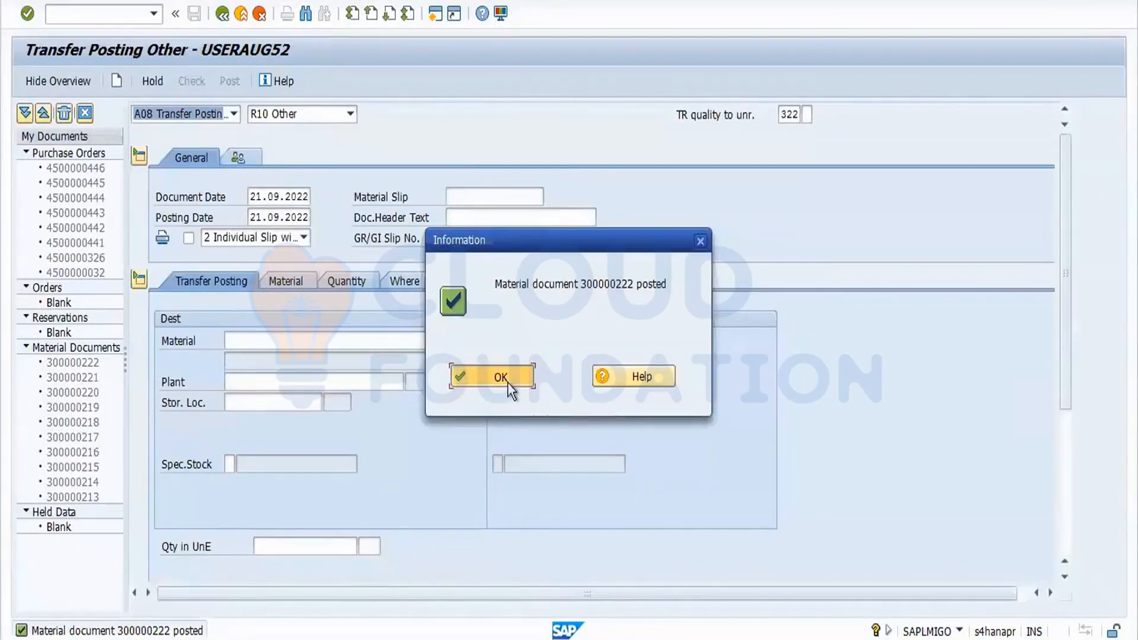
Switch the movement type to 321 and enter the material, plant FORD and storage location SS03.
left_click(793, 115)
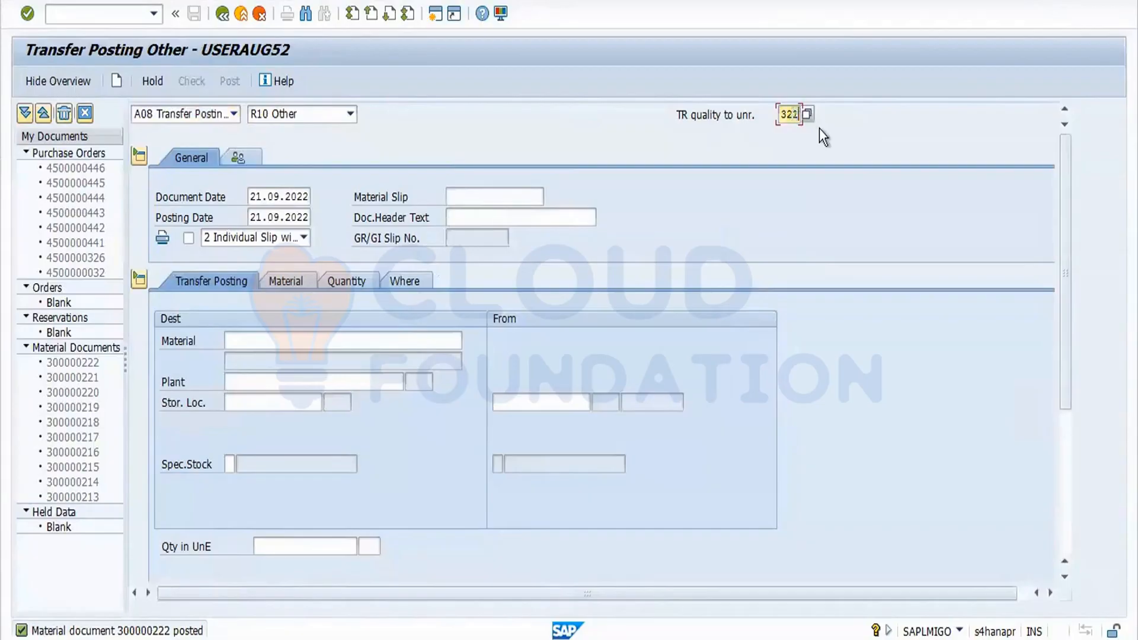
key("Return")
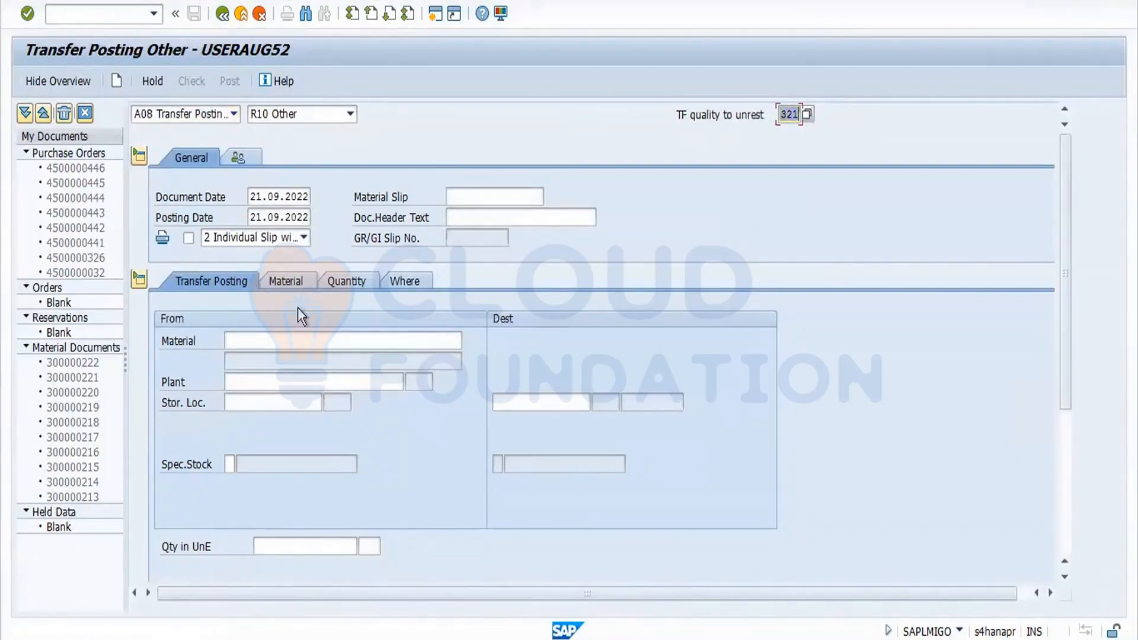
left_click(282, 339)
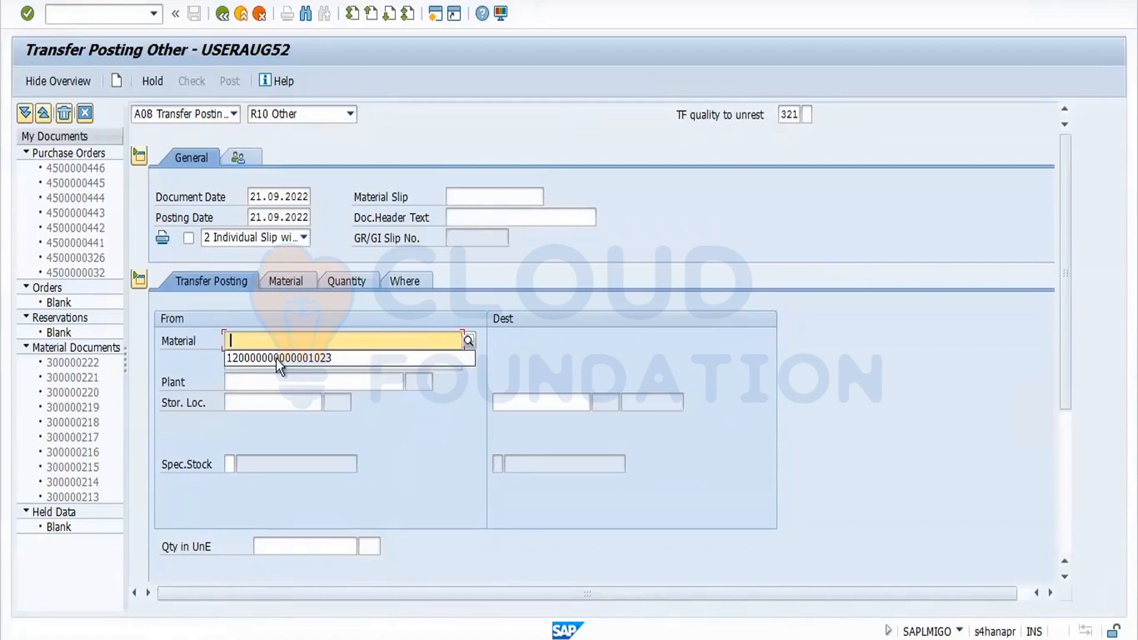
left_click(276, 359)
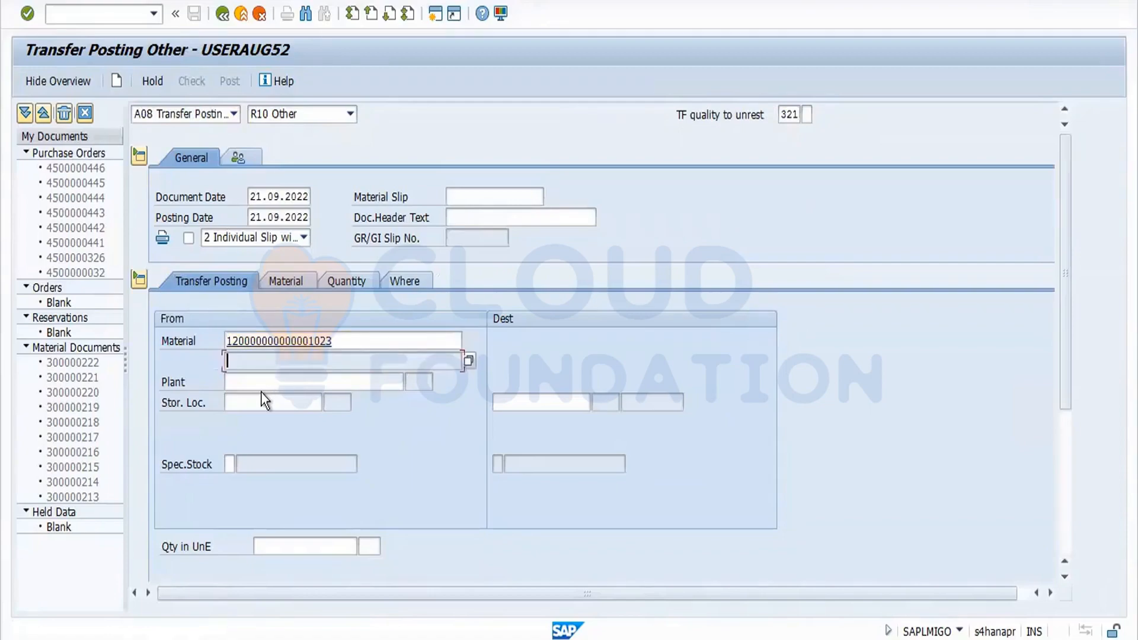
left_click(255, 383)
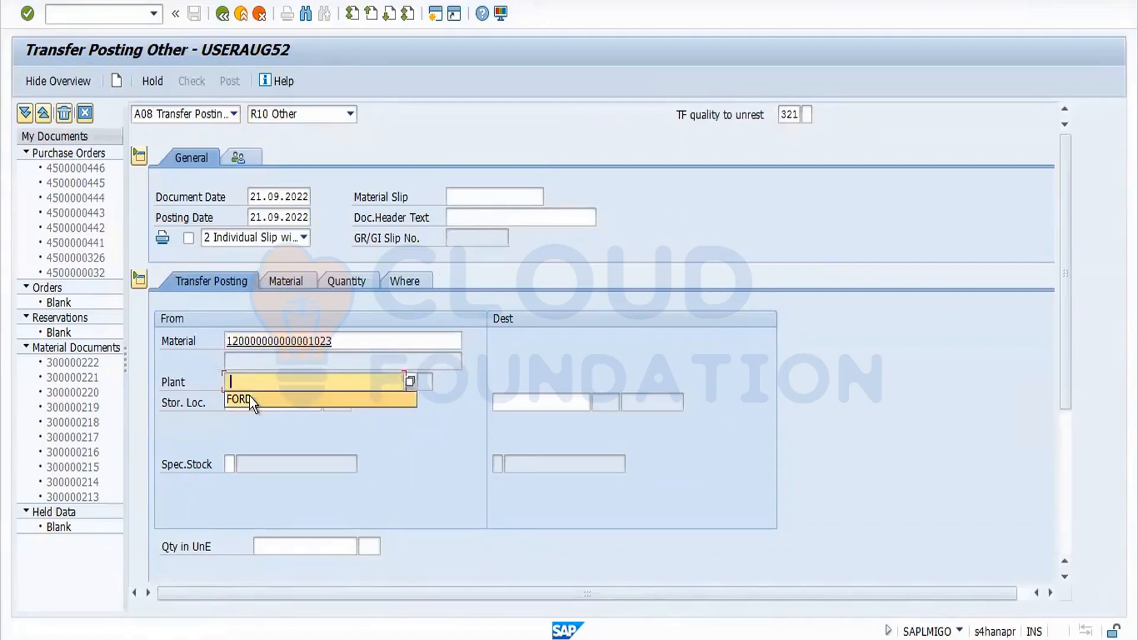
left_click(252, 400)
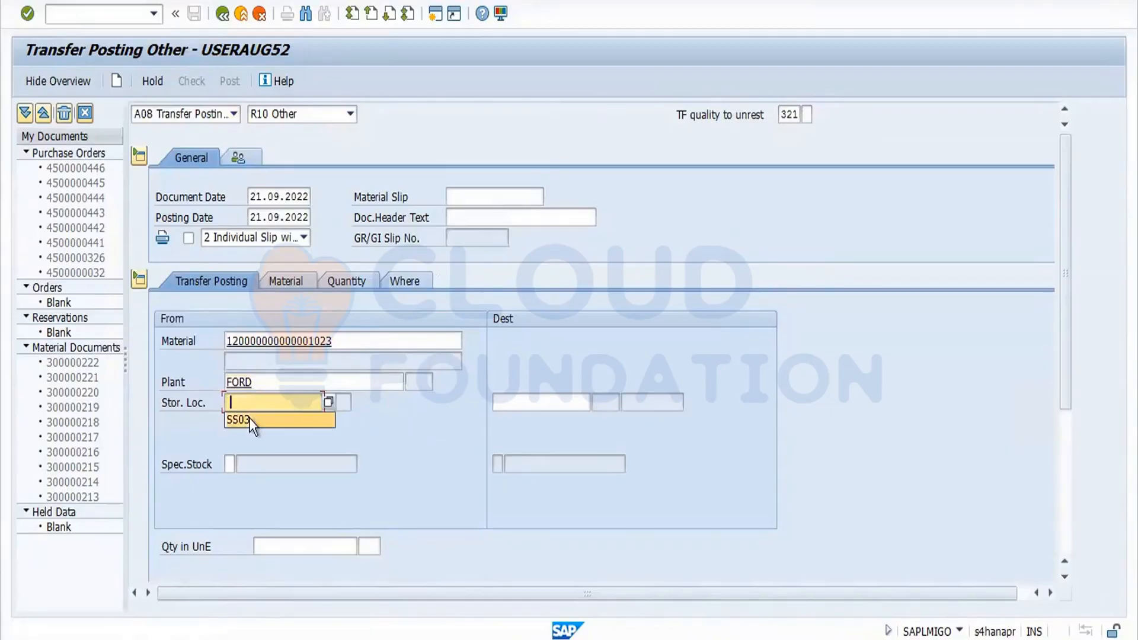
left_click(250, 419)
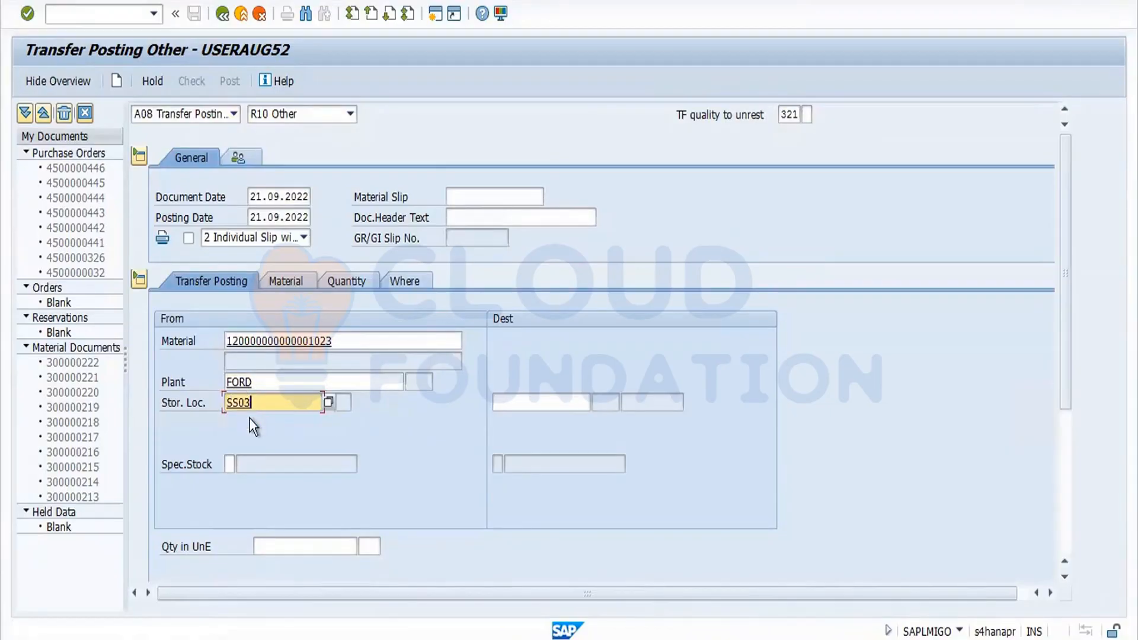
Set the quantity to 5 PC and check the 321 transfer document.
left_click(298, 546)
type("5")
key("Return")
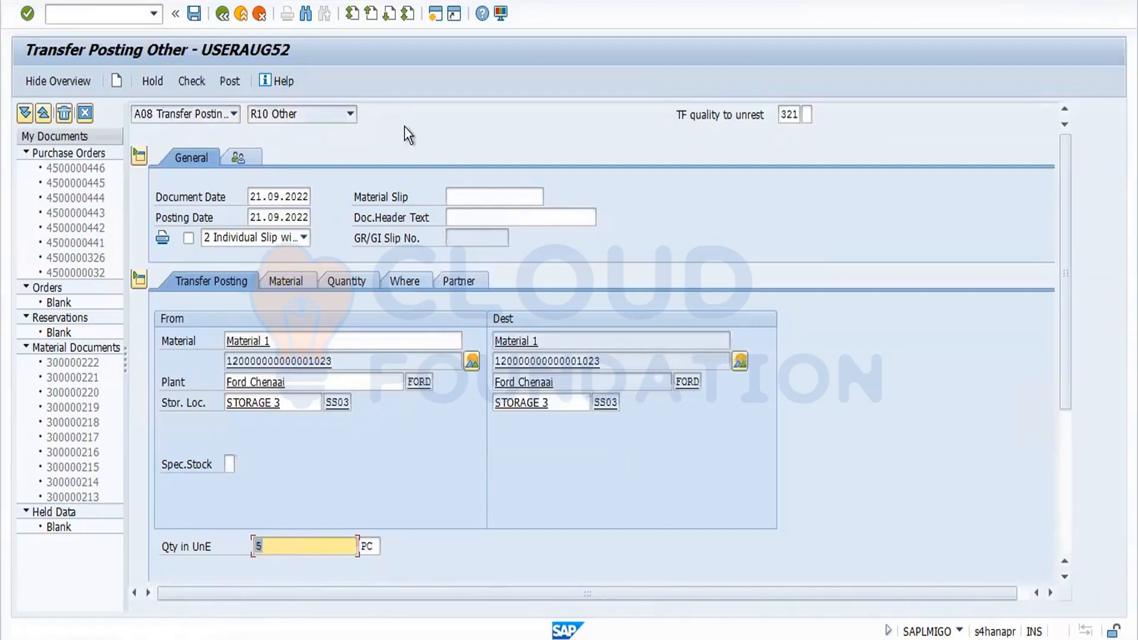
left_click(195, 82)
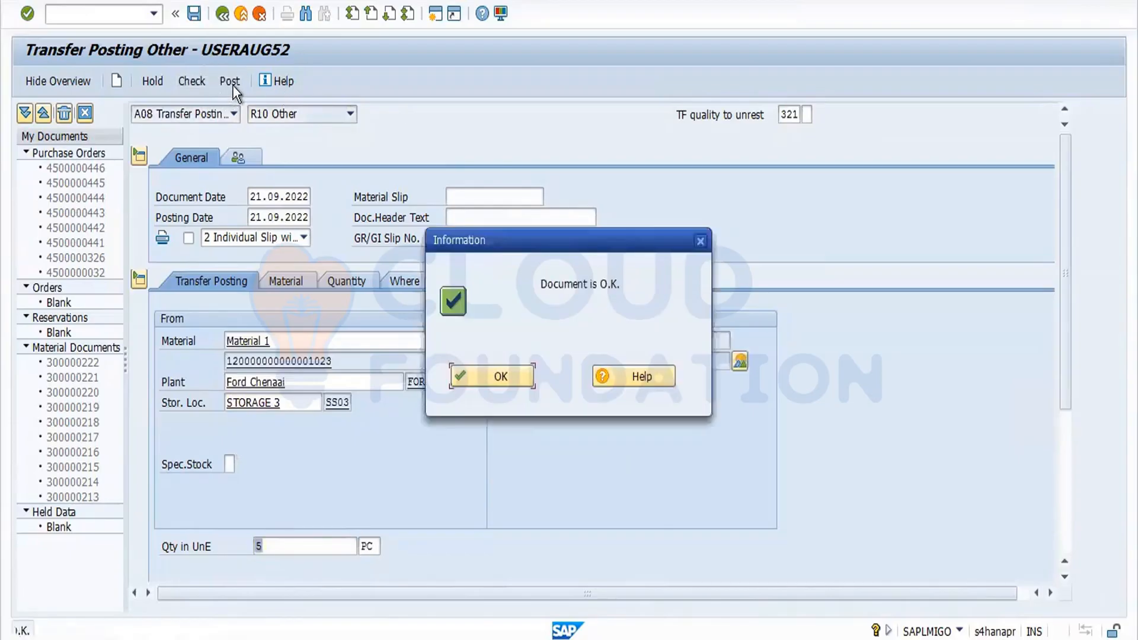
Post the 321 transfer and refresh the stock overview.
left_click(233, 81)
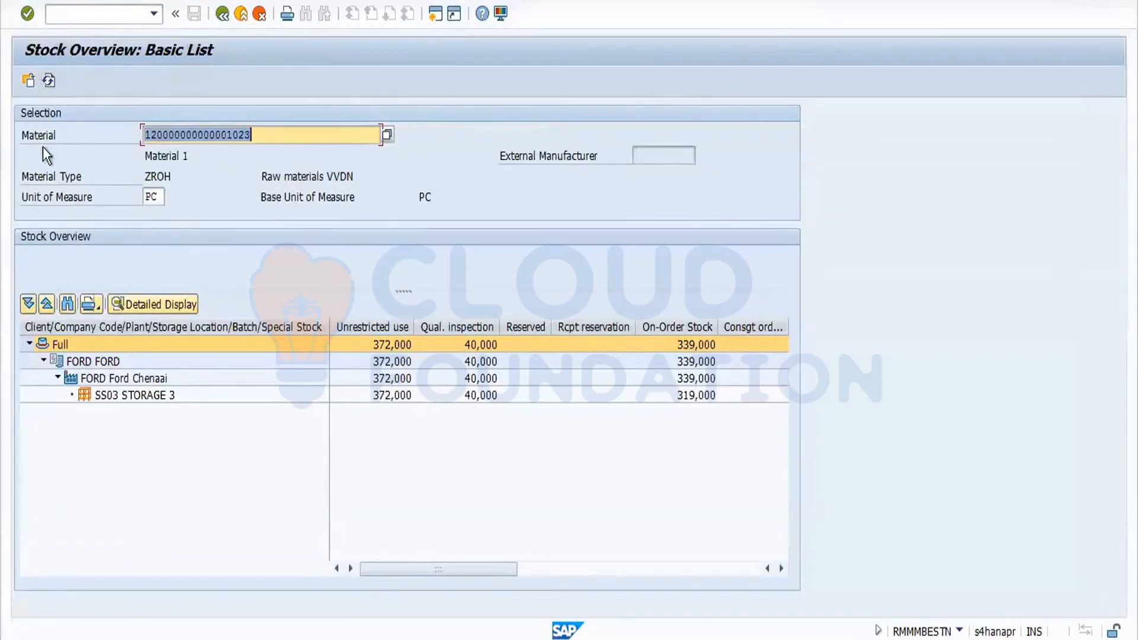
left_click(49, 81)
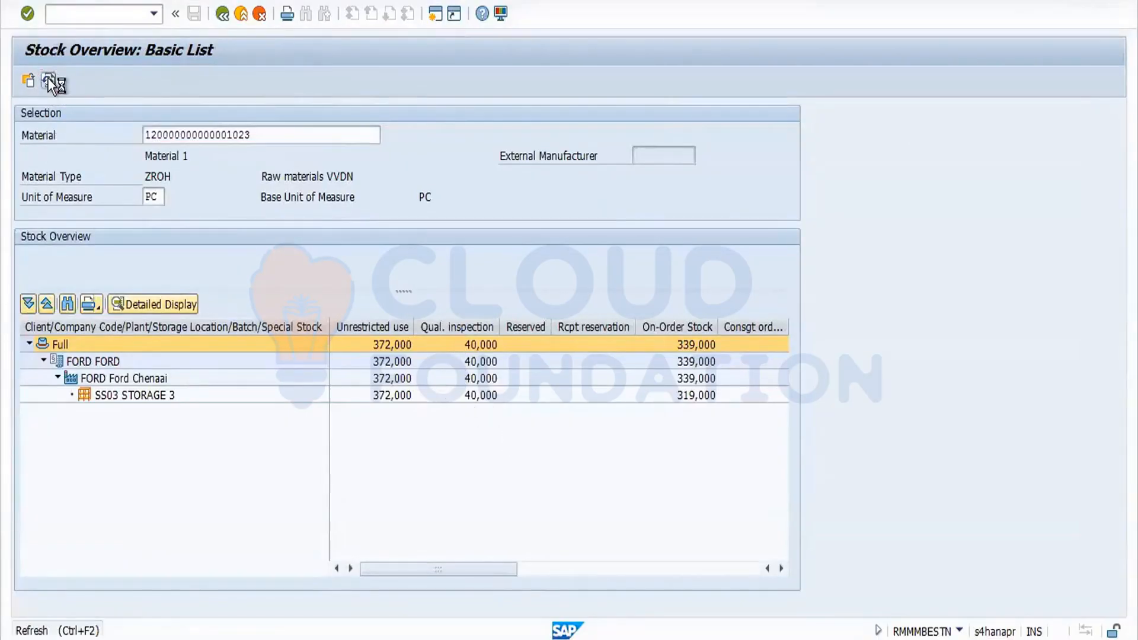